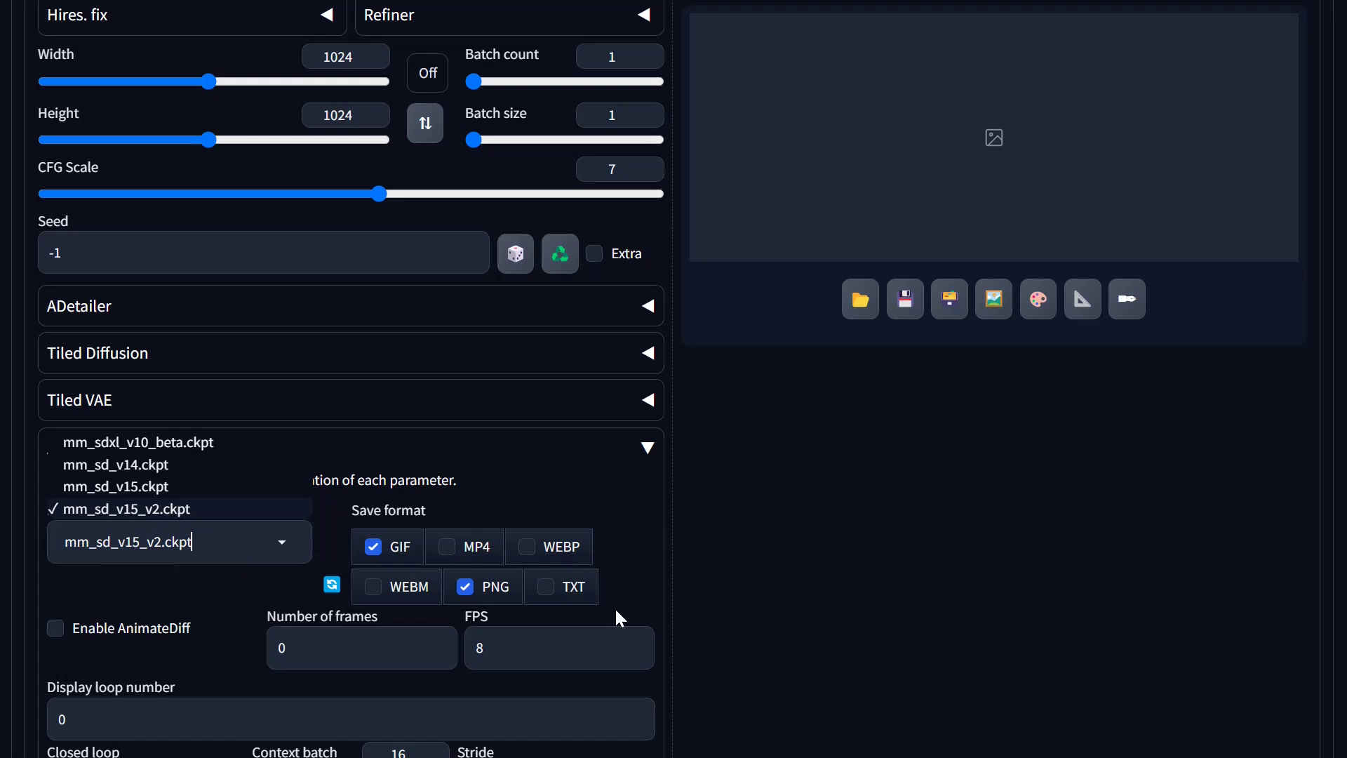
Browse the LoRA models in the animatediff folder, including the LCM and camera pan LoRAs.
scroll(781, 469, "up", 8)
left_click(603, 421)
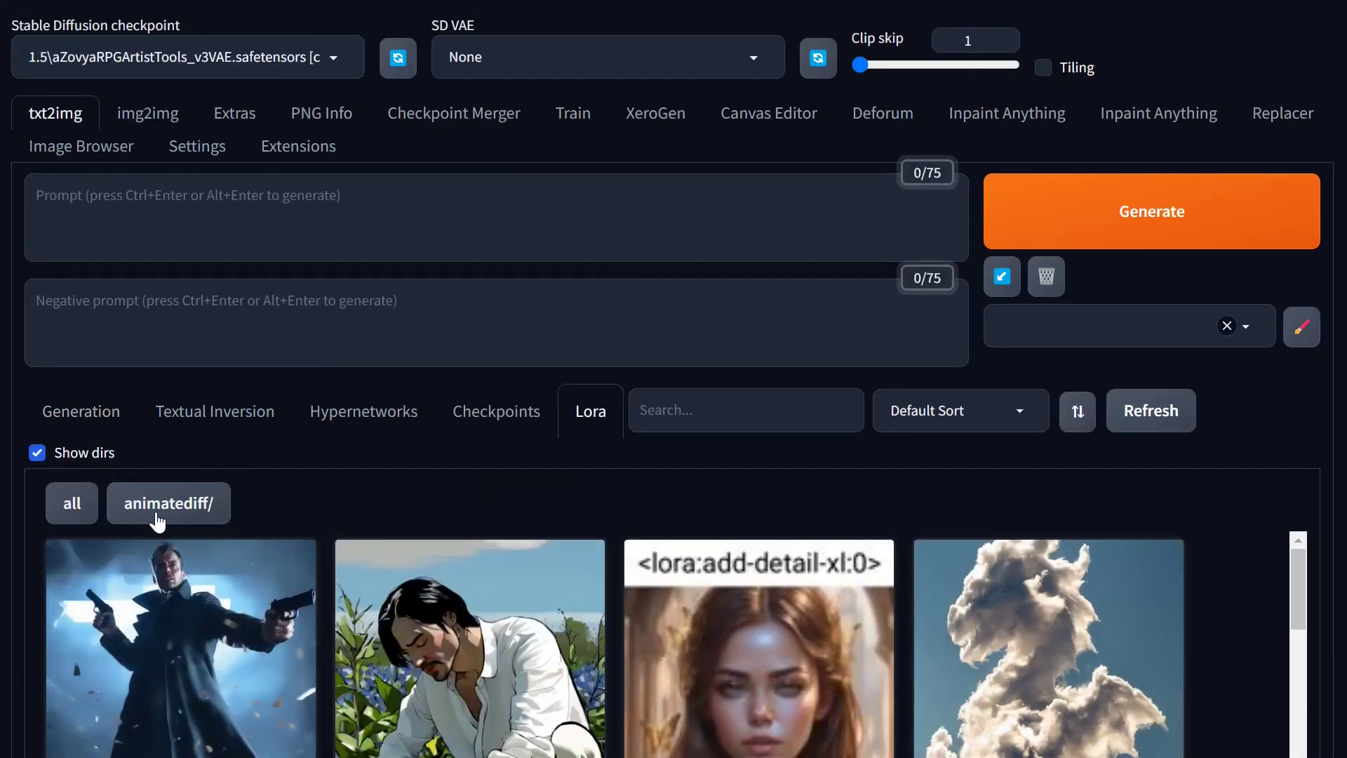
left_click(184, 505)
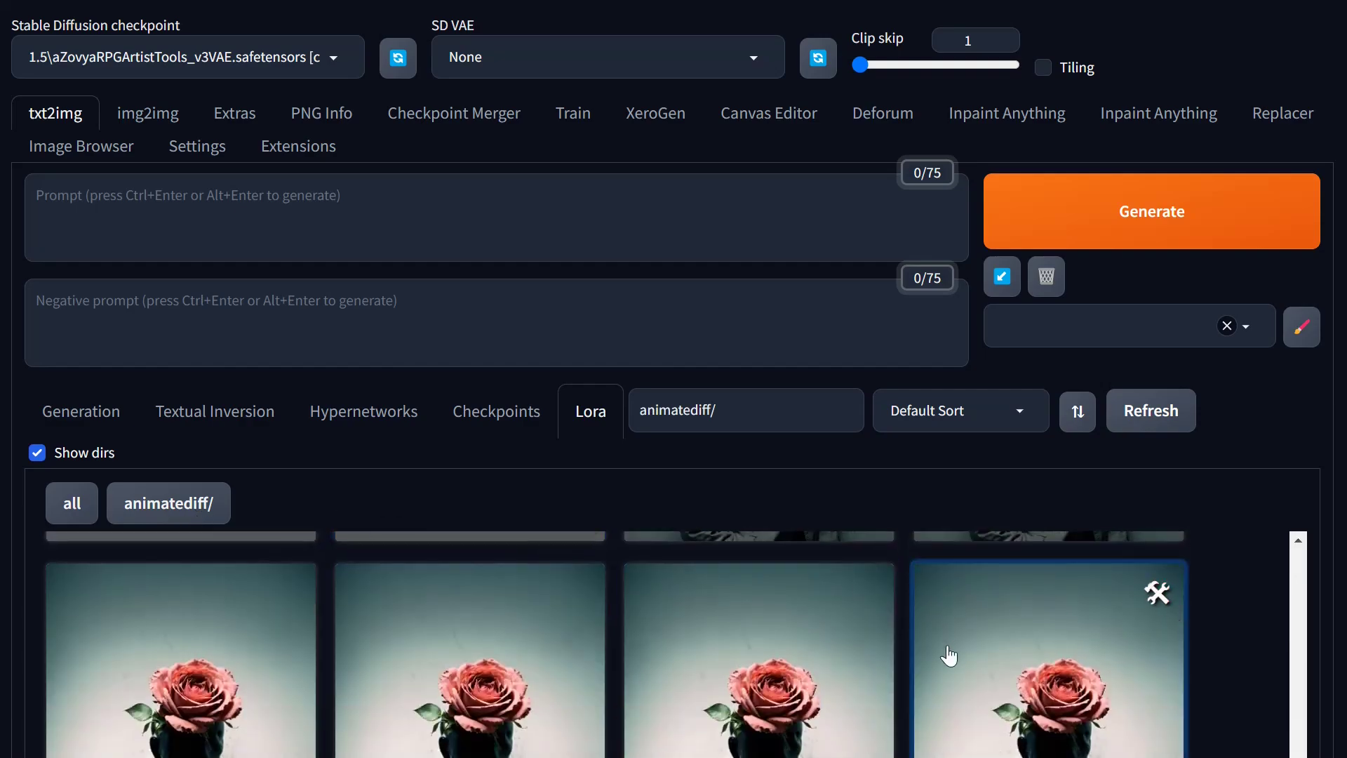
scroll(945, 599, "down", 5)
scroll(492, 449, "down", 3)
scroll(797, 449, "up", 5)
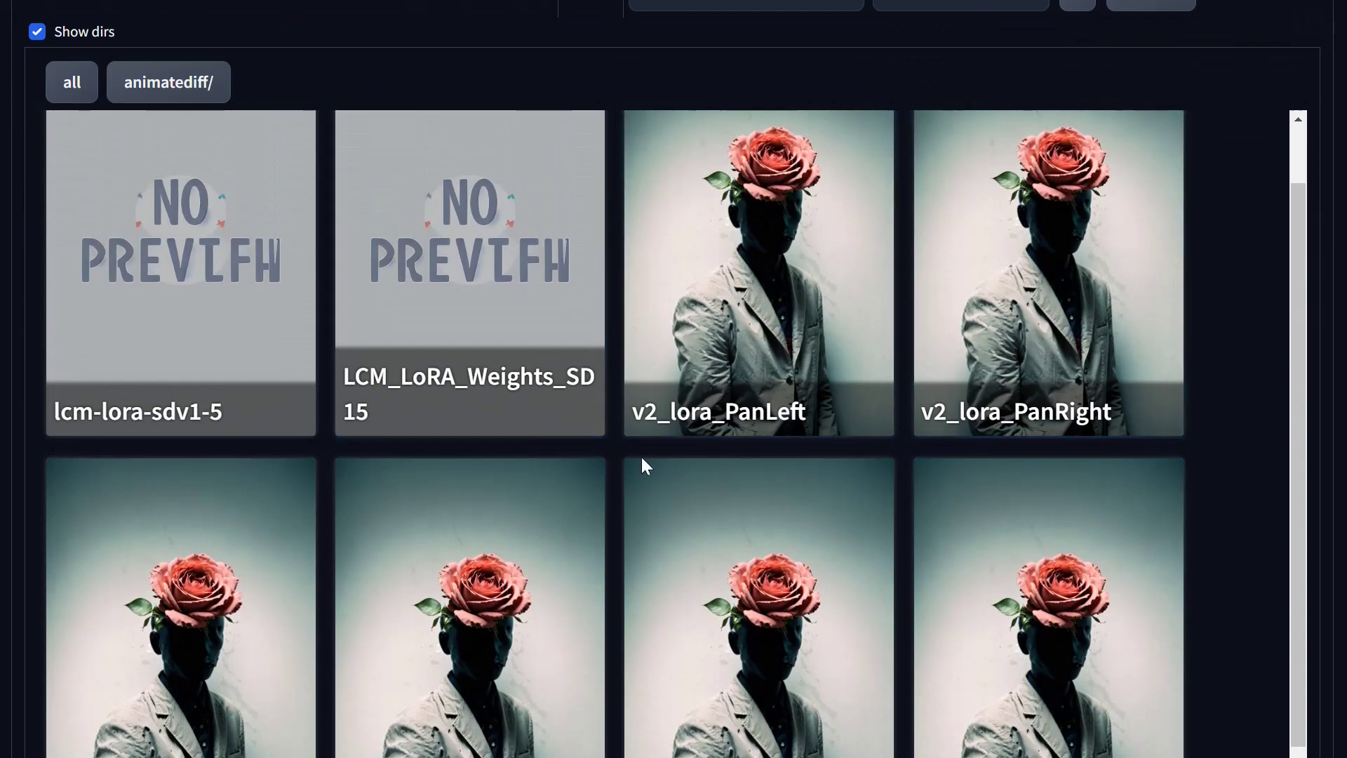
scroll(905, 462, "up", 2)
scroll(590, 463, "up", 5)
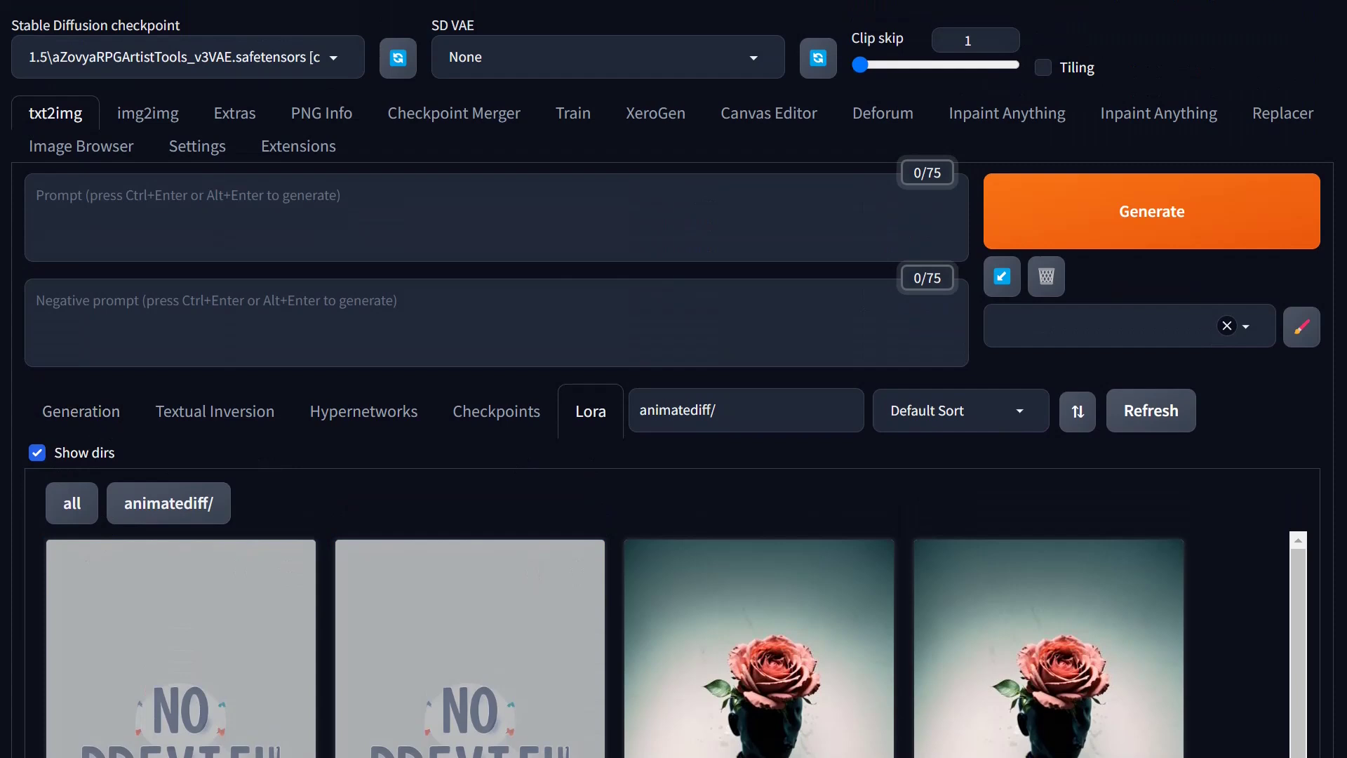
Return to the txt2img generation settings and look over the sampling and image size options.
left_click(81, 412)
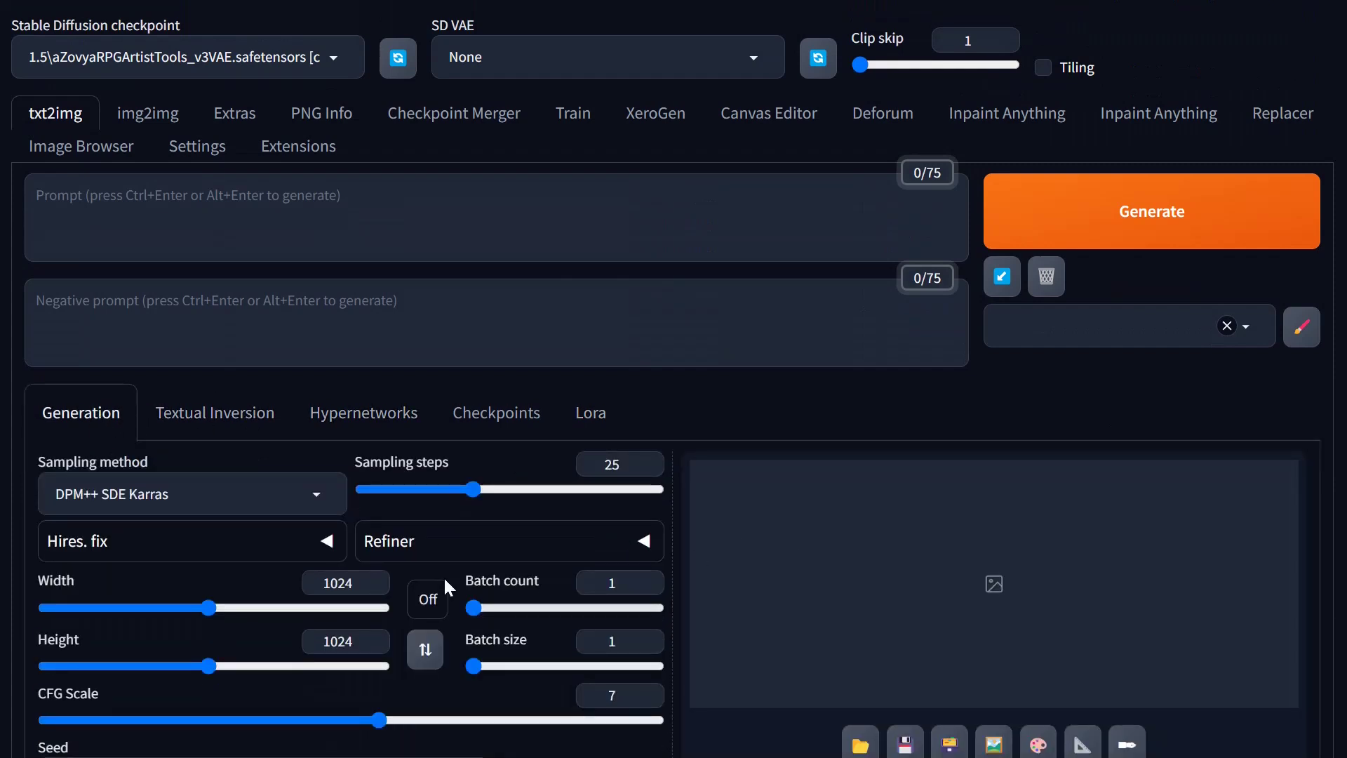
scroll(463, 575, "down", 1)
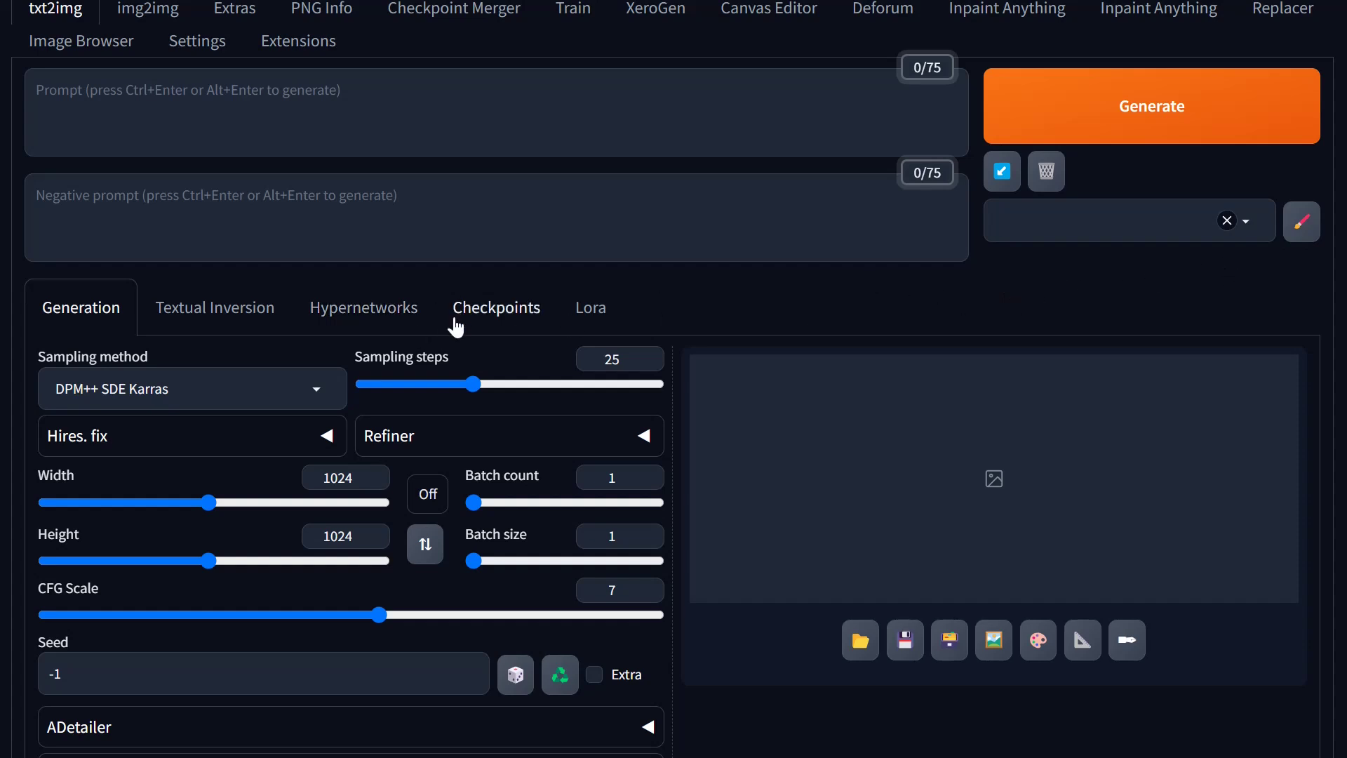
scroll(1275, 237, "up", 2)
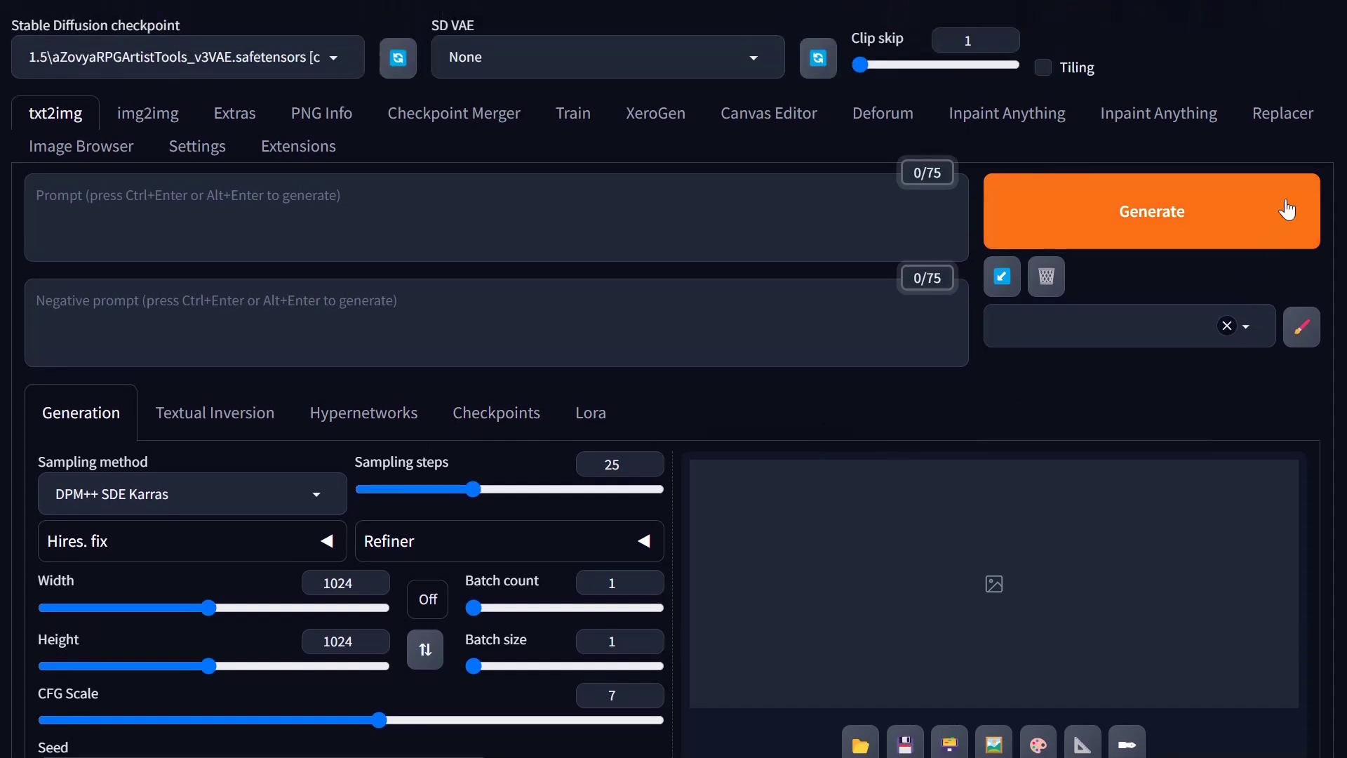
Look at the Replacer extension, compare it with Inpaint Anything, and return to Replacer.
left_click(1282, 113)
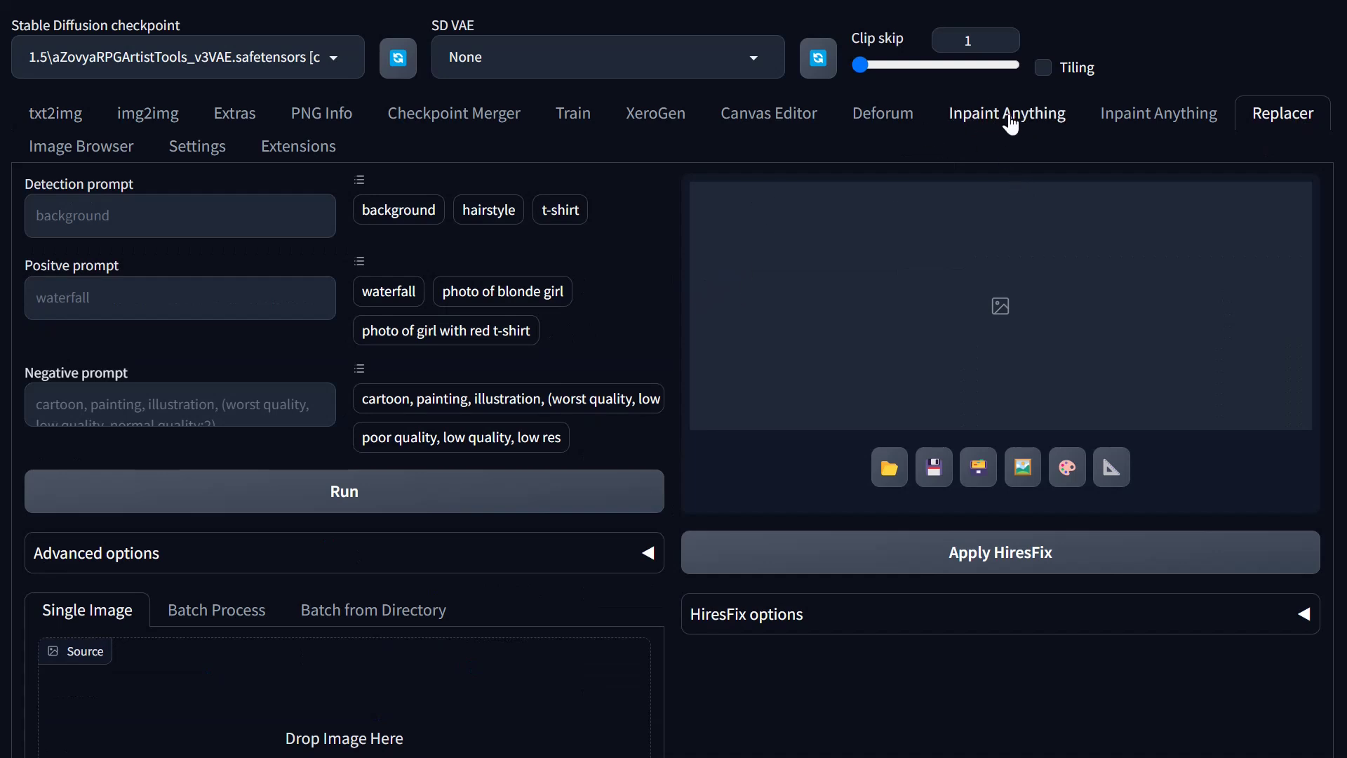
left_click(1007, 125)
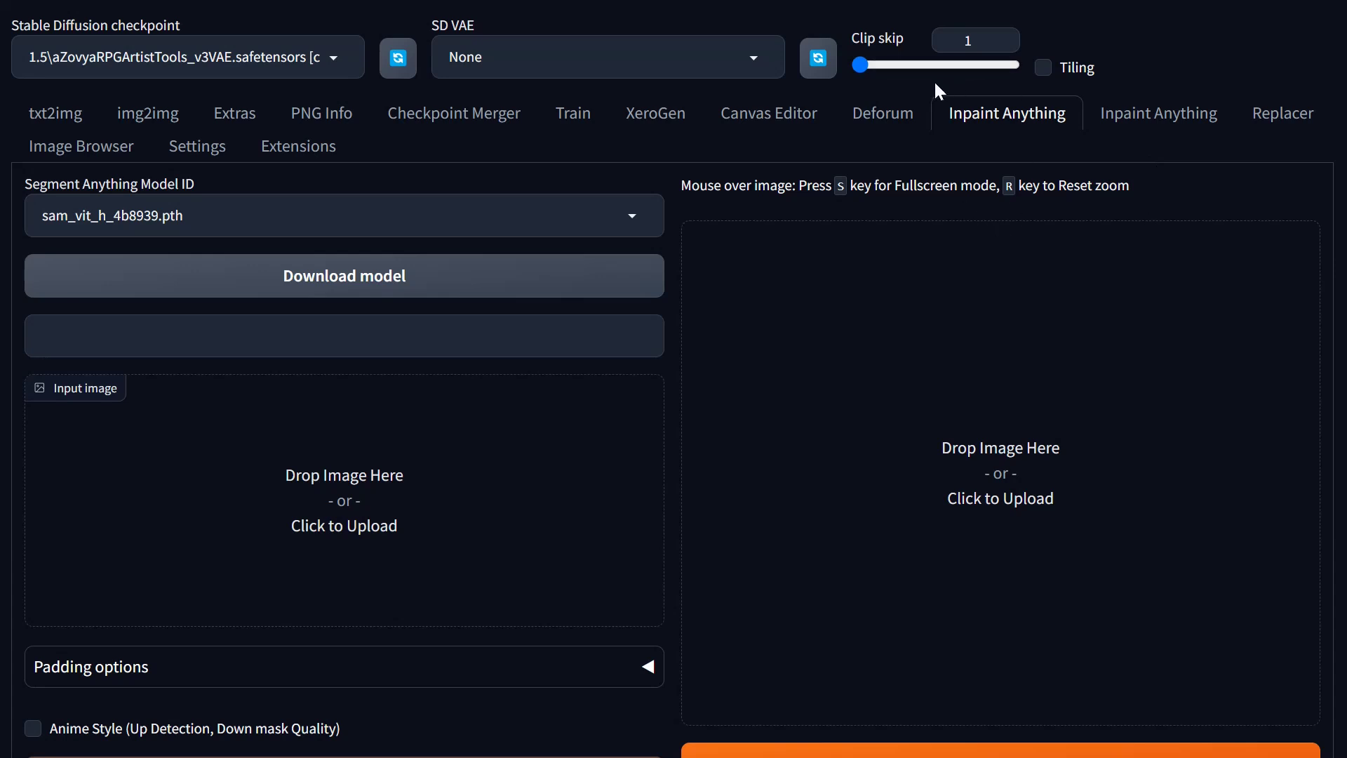
left_click(1271, 127)
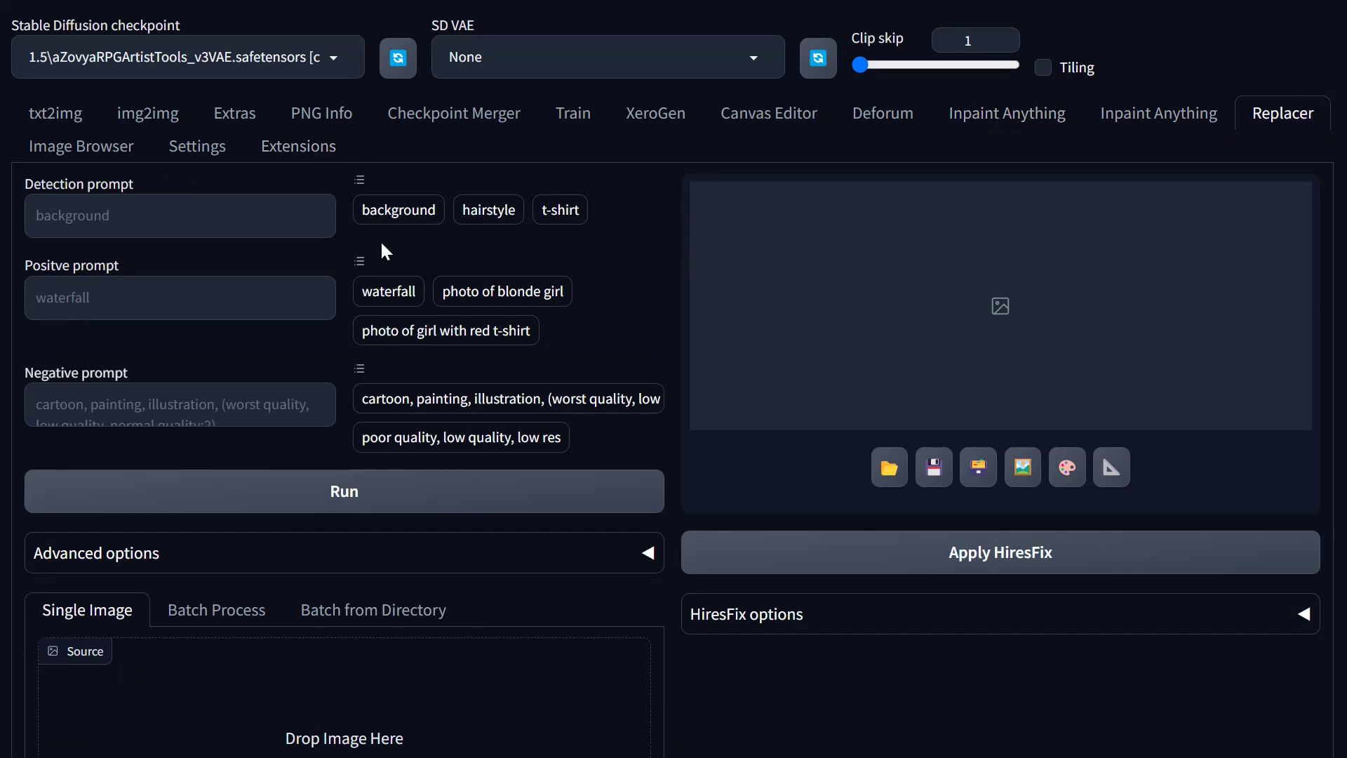
Examine Replacer's detection and positive prompt fields, single-image source area and HiresFix controls.
left_click(144, 217)
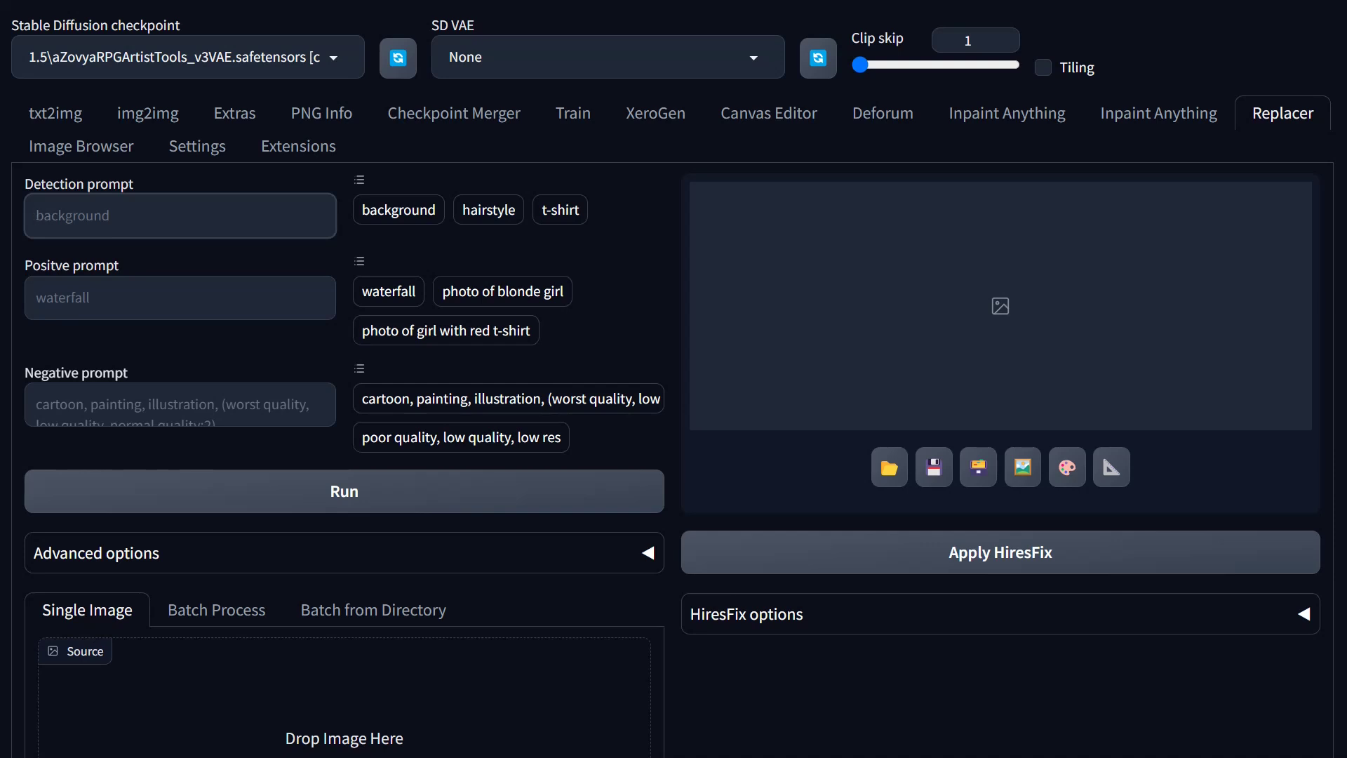
left_click(166, 282)
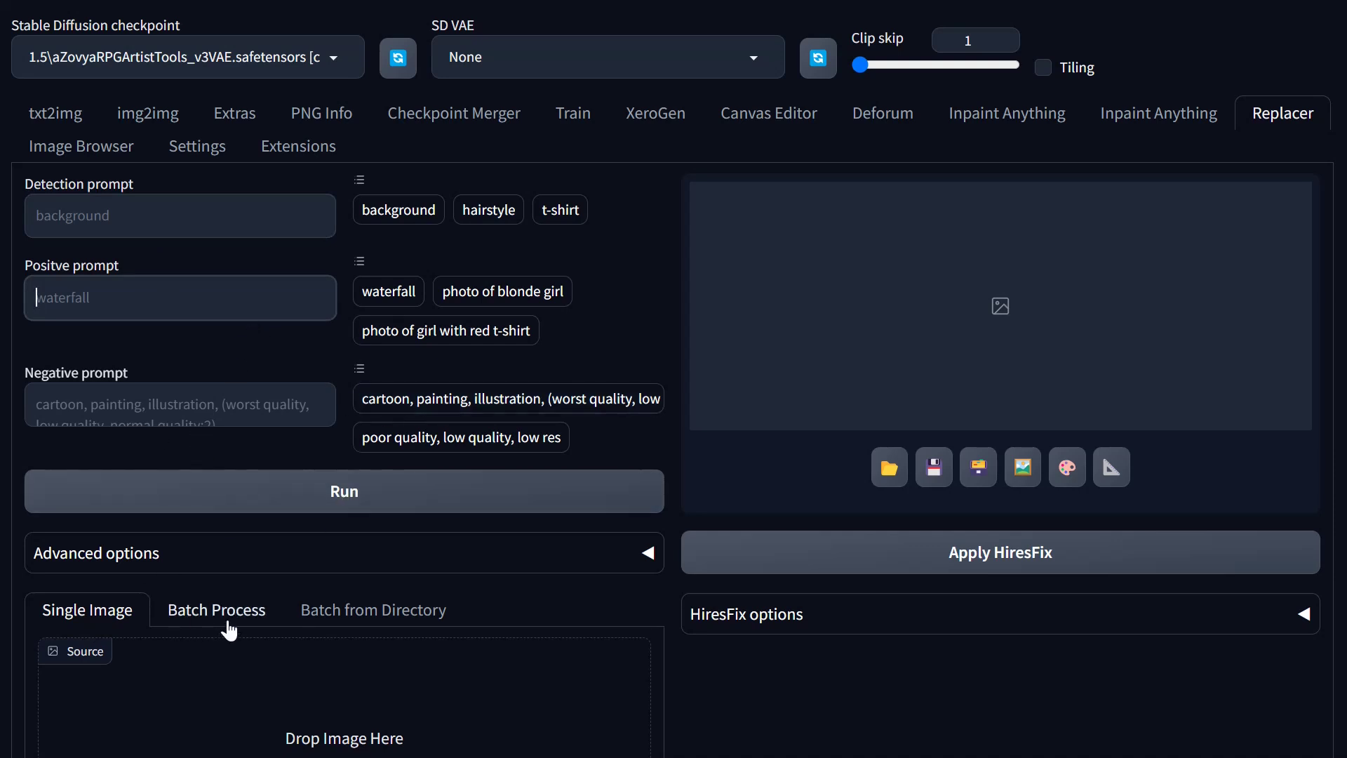
scroll(322, 556, "down", 3)
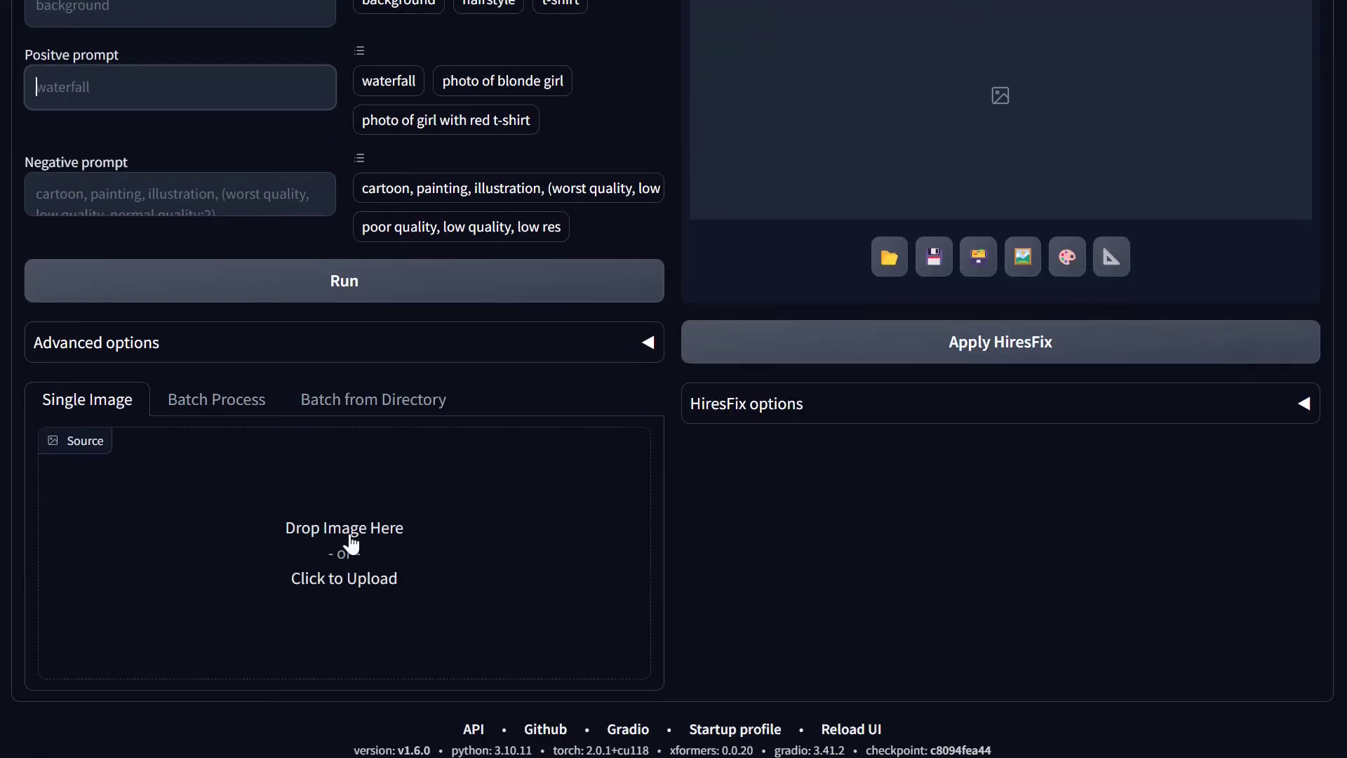
scroll(373, 512, "up", 3)
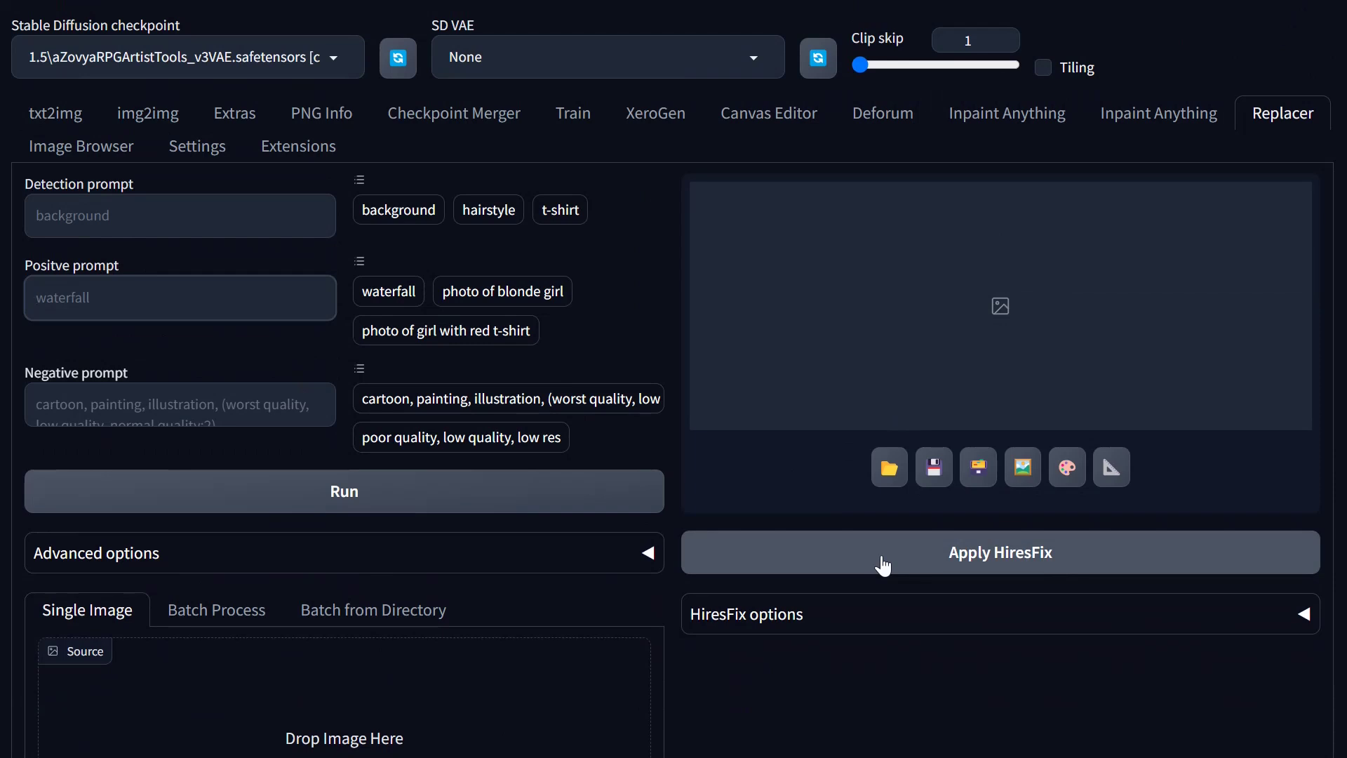
left_click(873, 510)
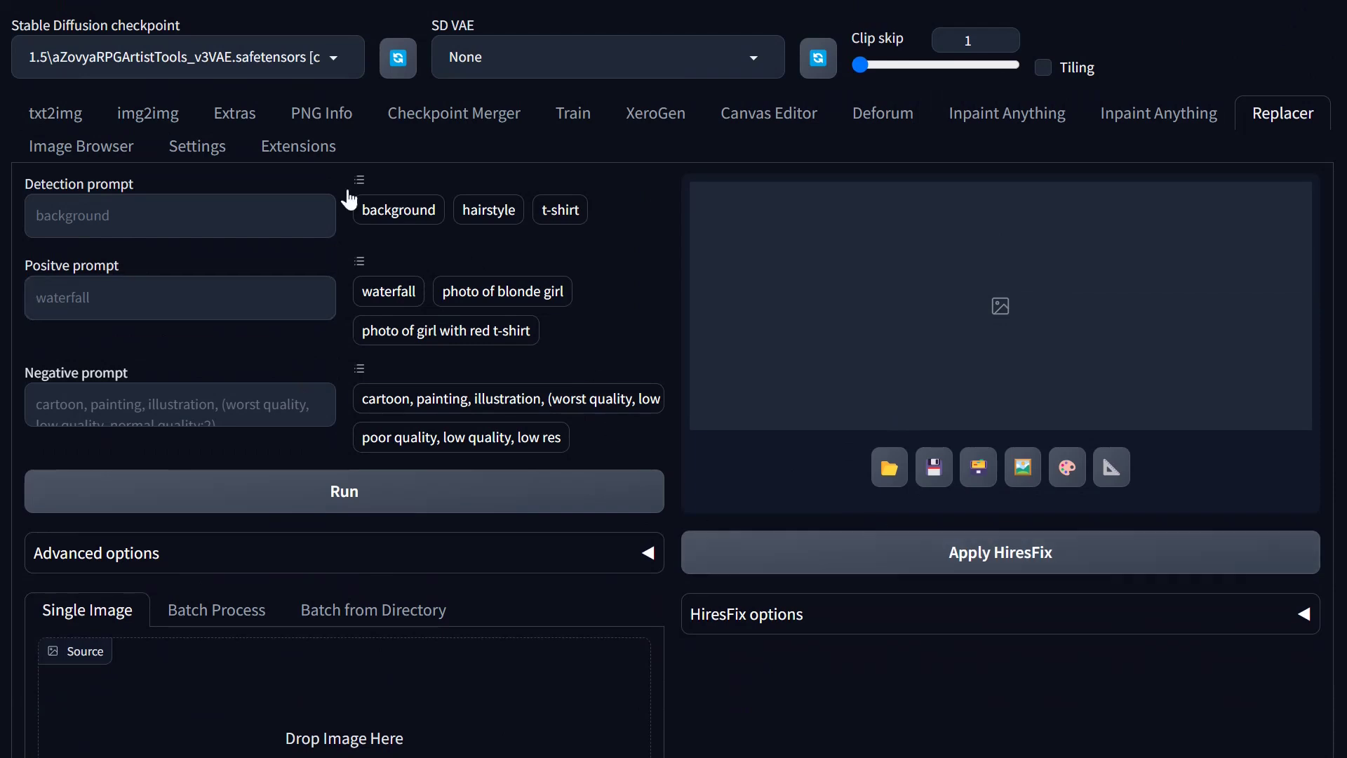
Review the list of installed extensions to find sd-webui-inpaint-anything, sd-webui-replacer and sd-webui-segment-anything.
left_click(55, 113)
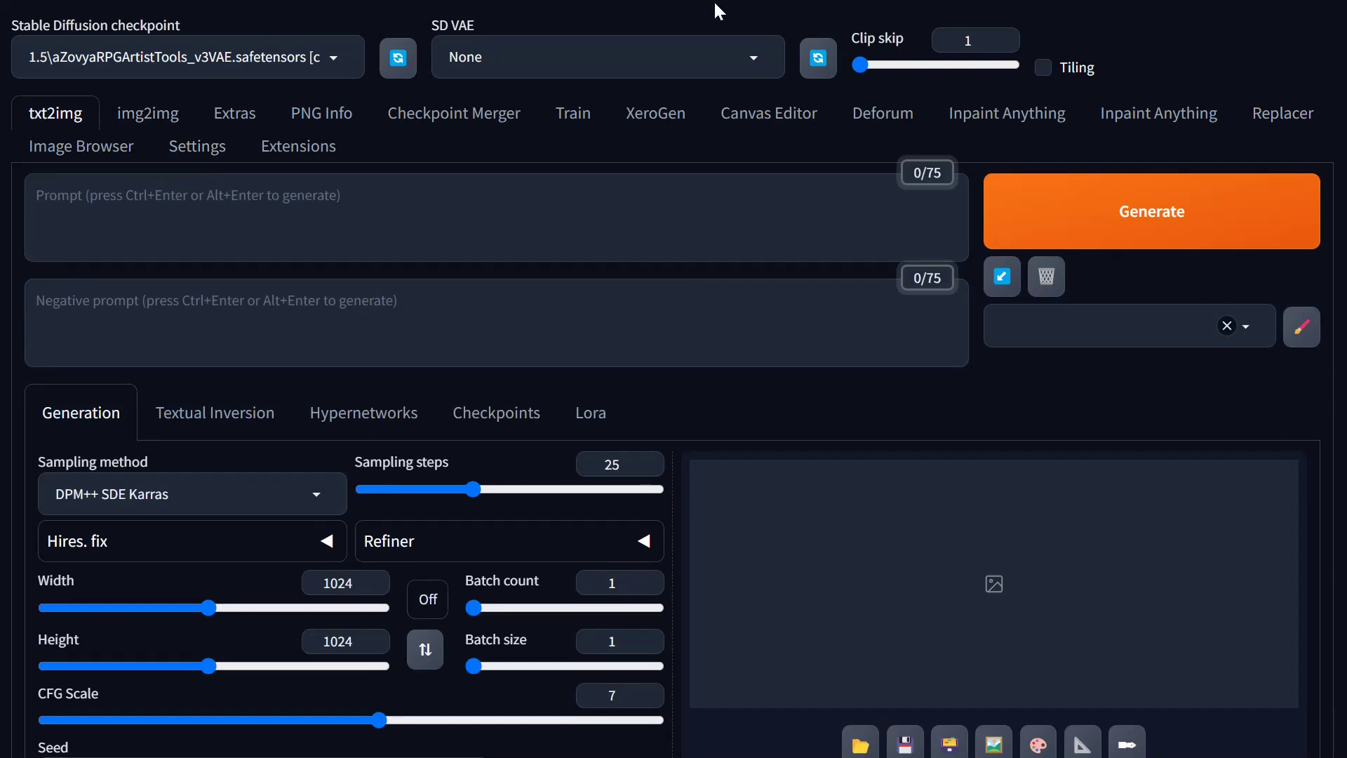
left_click(317, 149)
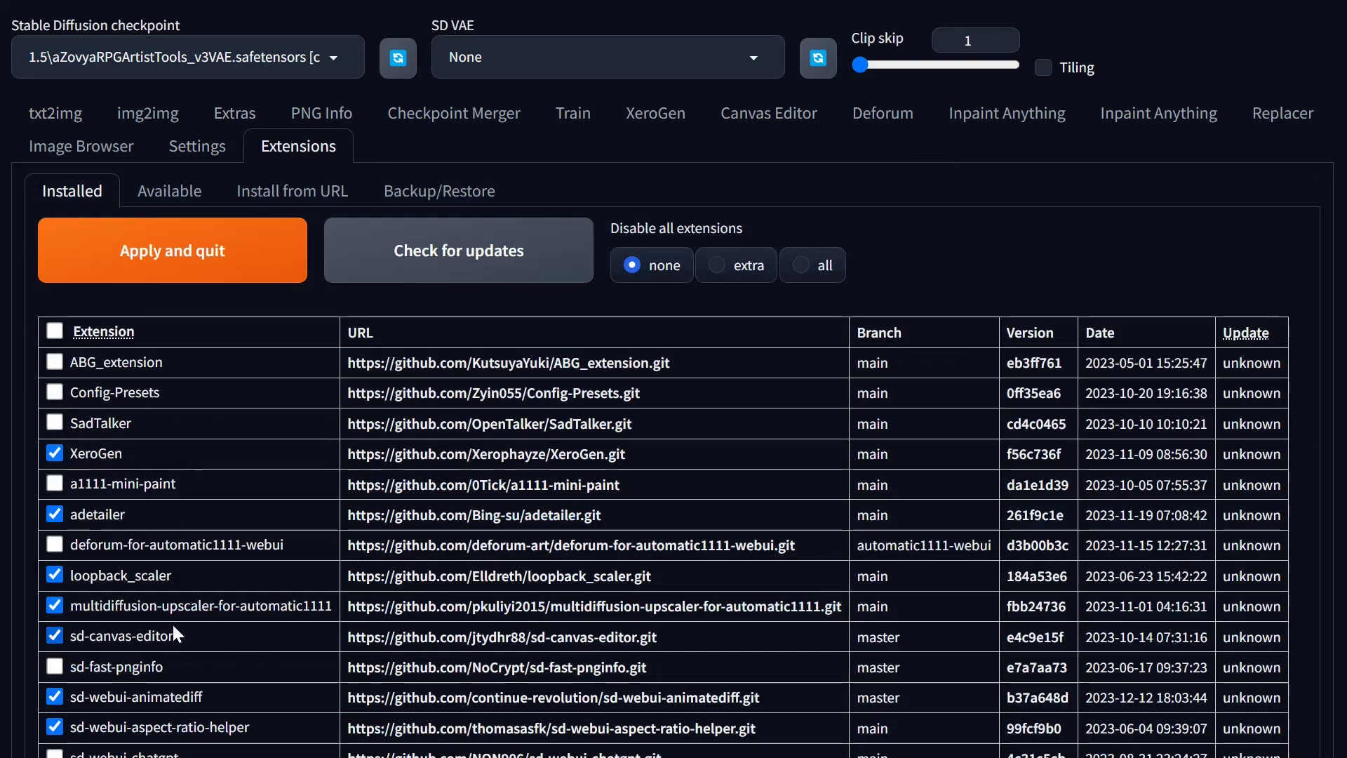
scroll(204, 696, "down", 5)
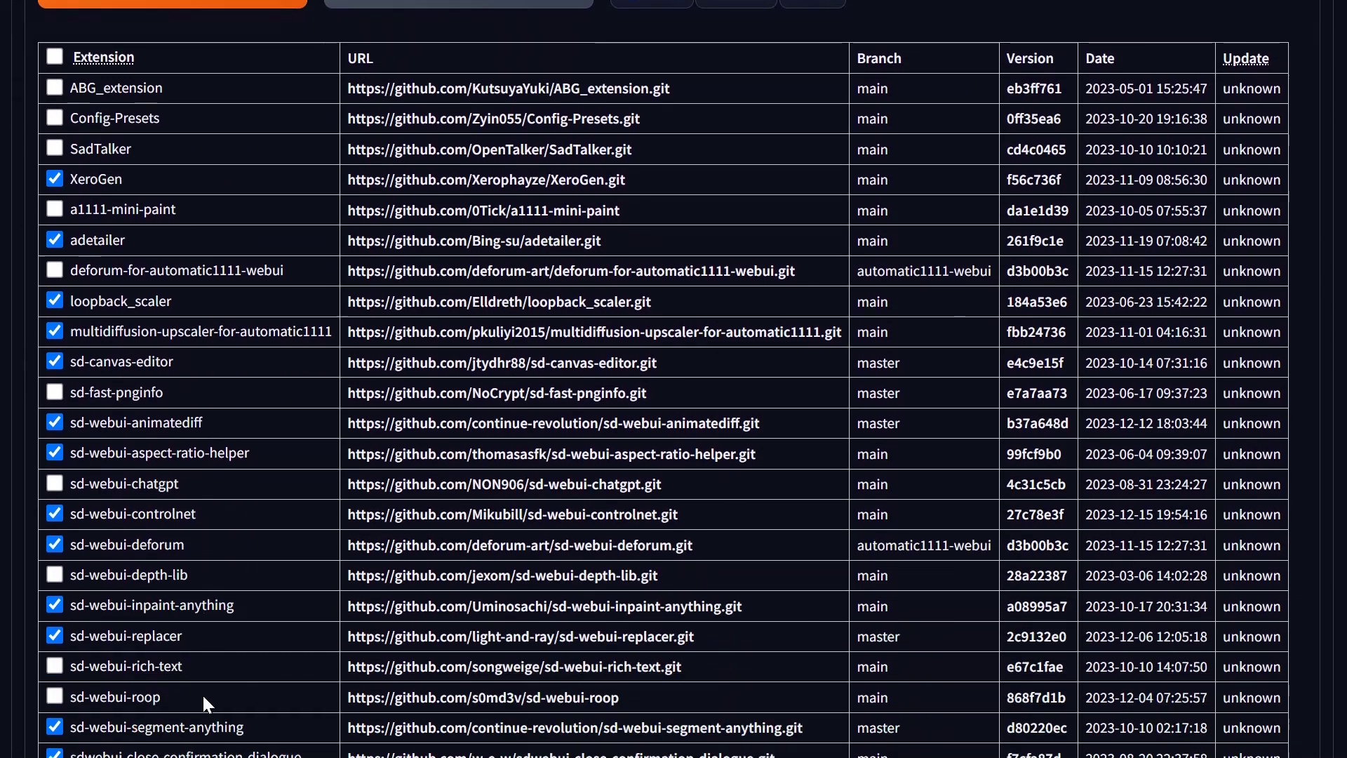
left_click(368, 566)
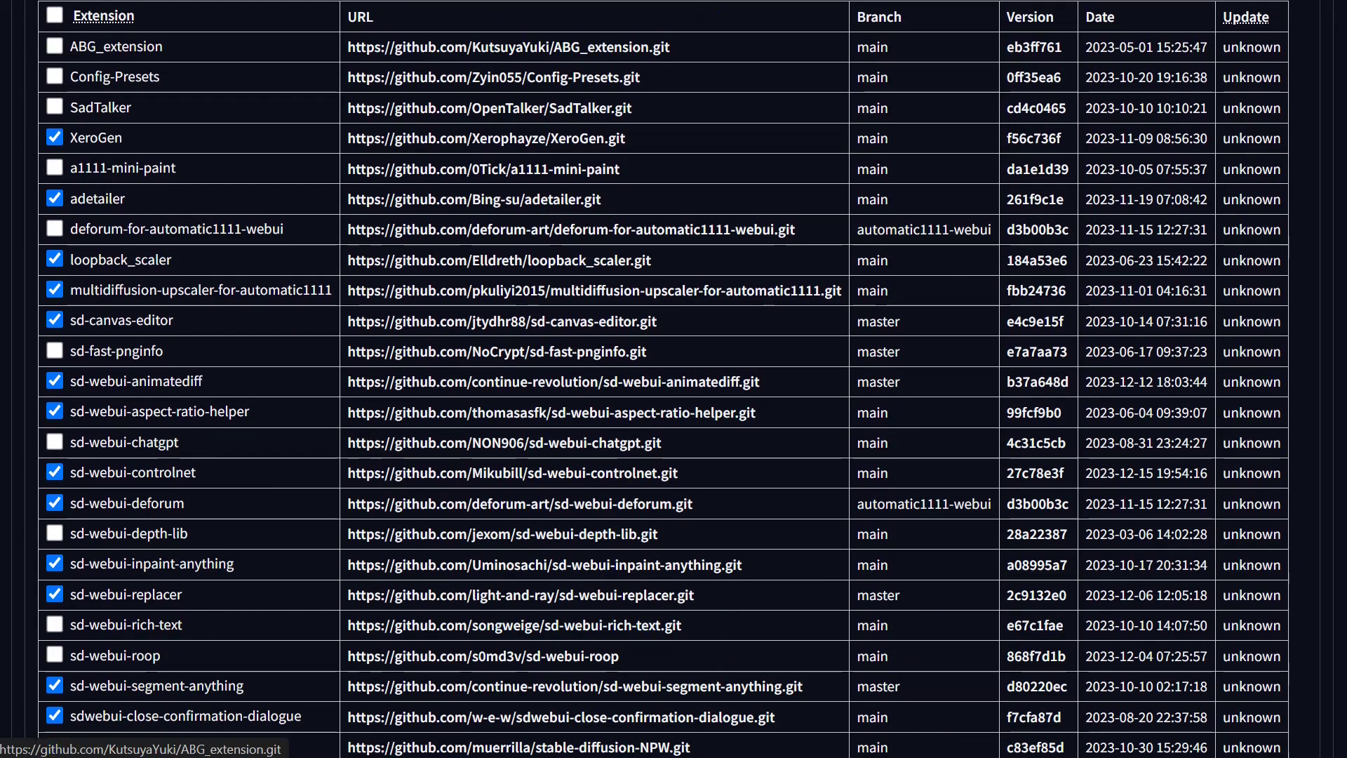
scroll(457, 334, "down", 10)
scroll(457, 325, "up", 10)
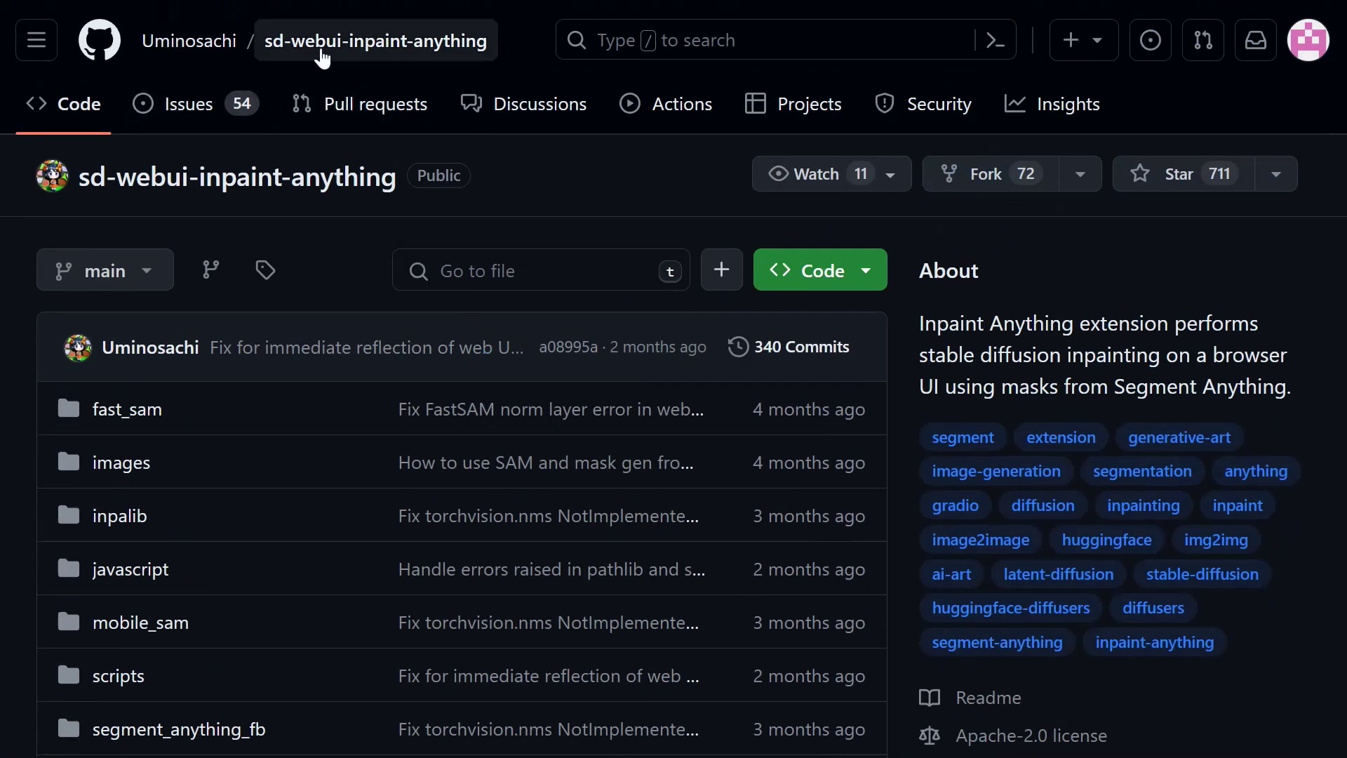
Switch to the sd-webui-replacer repository on GitHub and read the README's description and installation instructions.
left_click(877, 1)
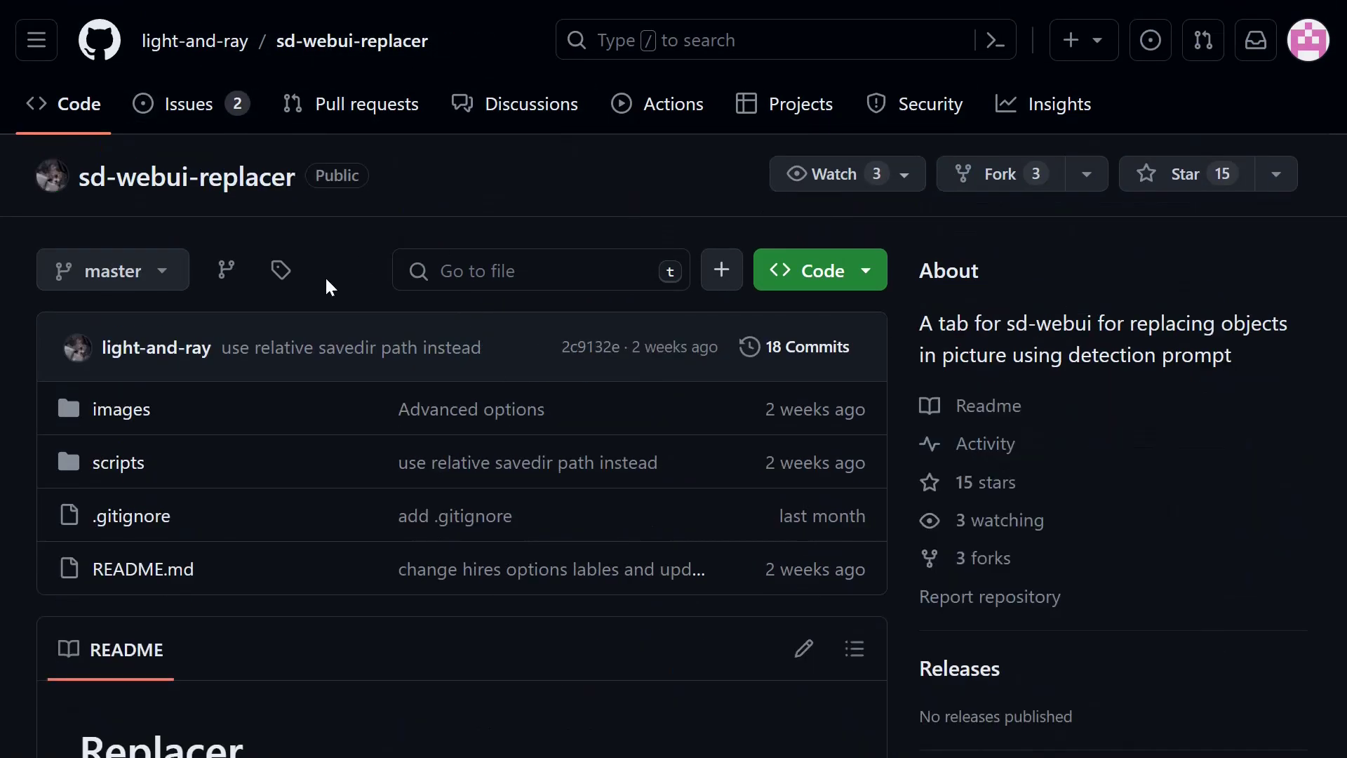
scroll(361, 491, "down", 7)
scroll(403, 473, "up", 7)
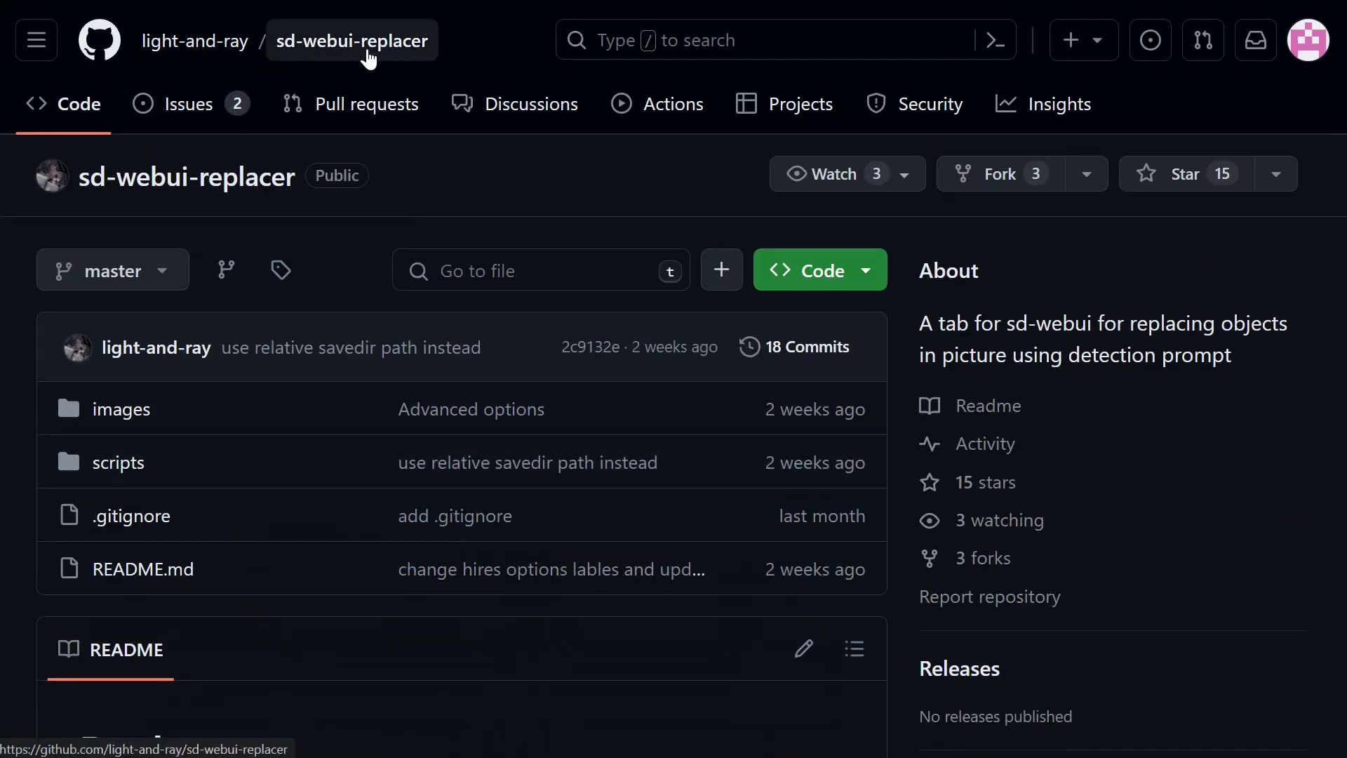
scroll(296, 421, "down", 2)
scroll(288, 393, "up", 2)
scroll(321, 428, "down", 7)
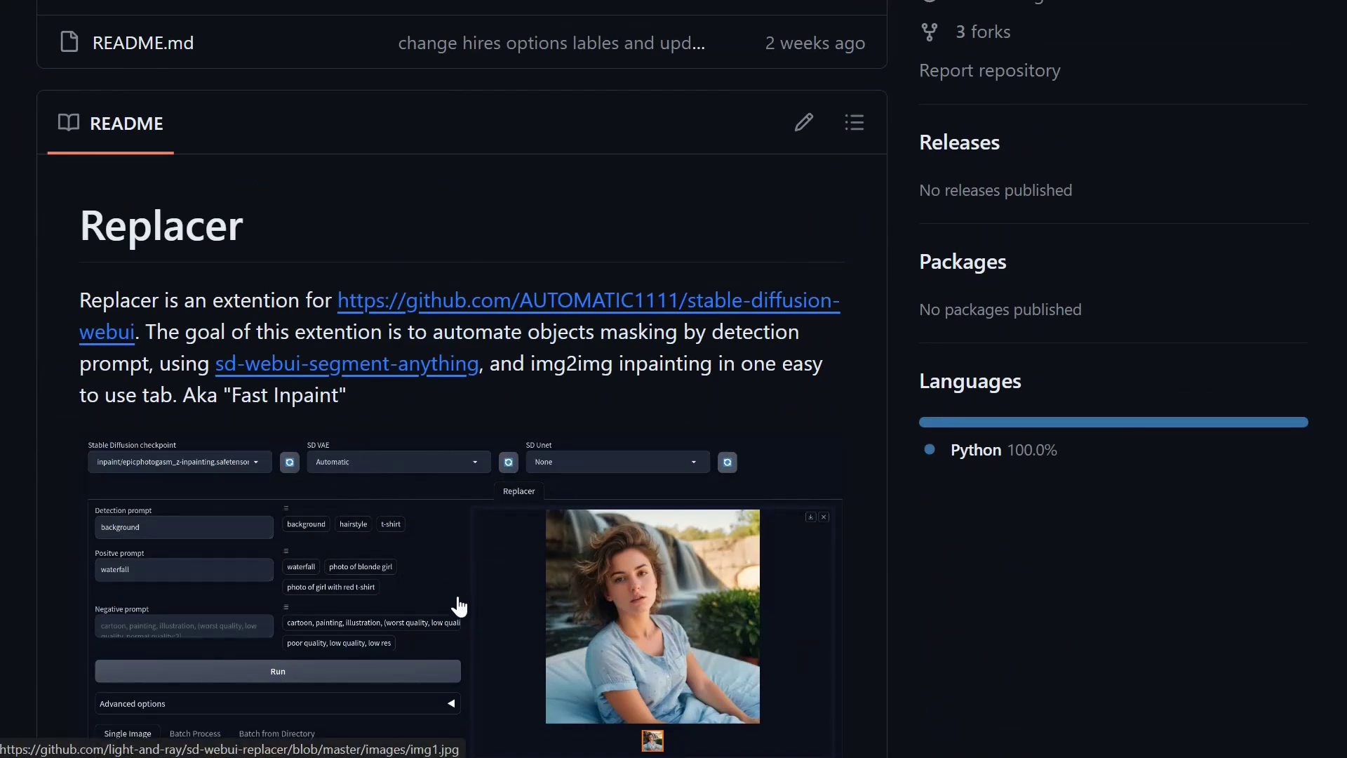
scroll(447, 598, "down", 11)
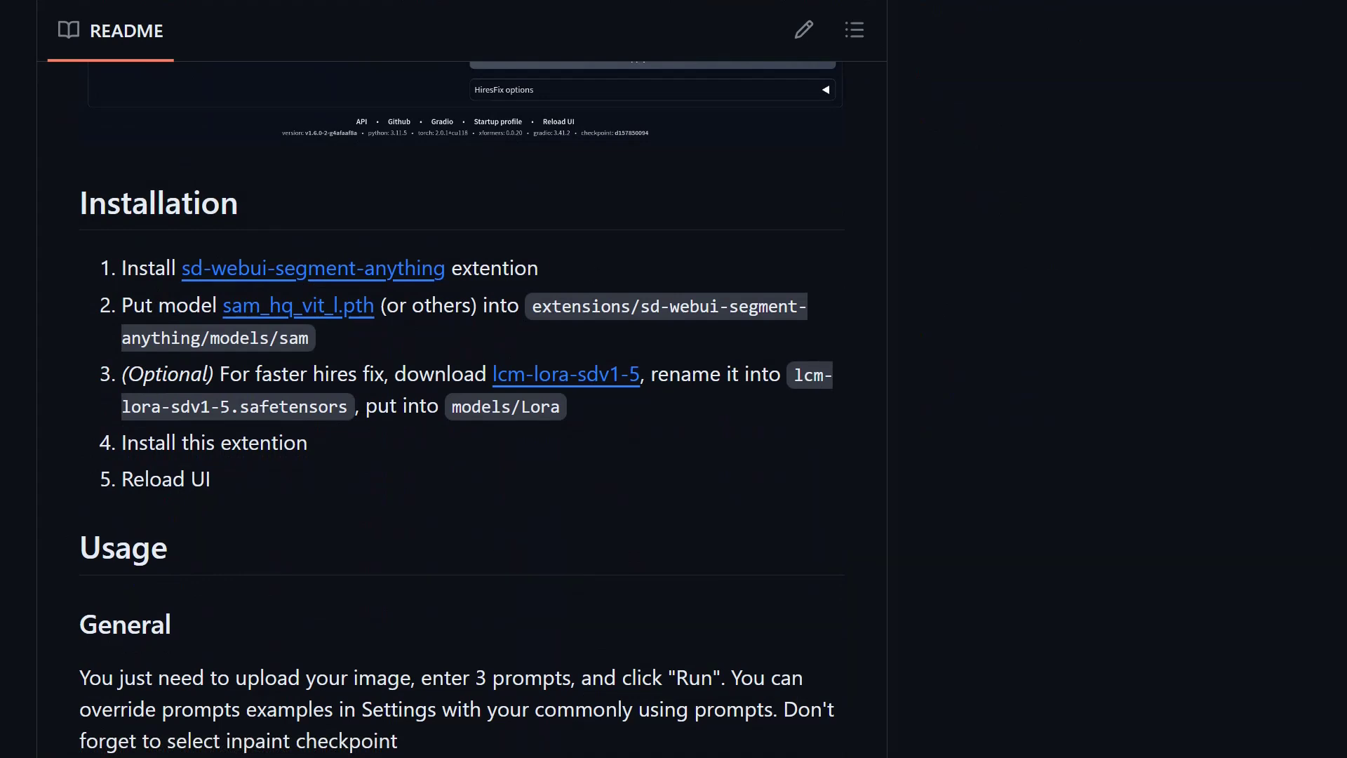
key("Home")
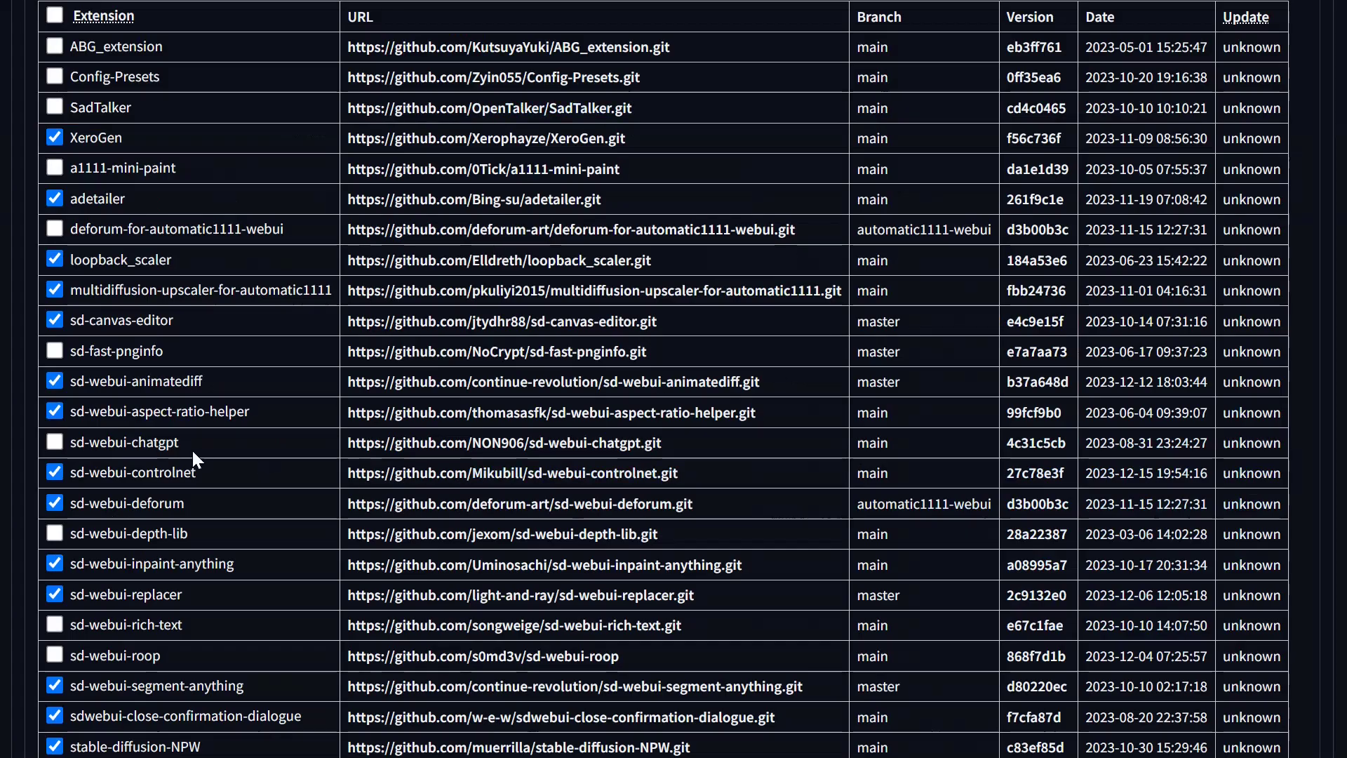
Revisit the Replacer extension in the web UI and look through the sd-webui-inpaint-anything repository on GitHub.
scroll(120, 562, "up", 5)
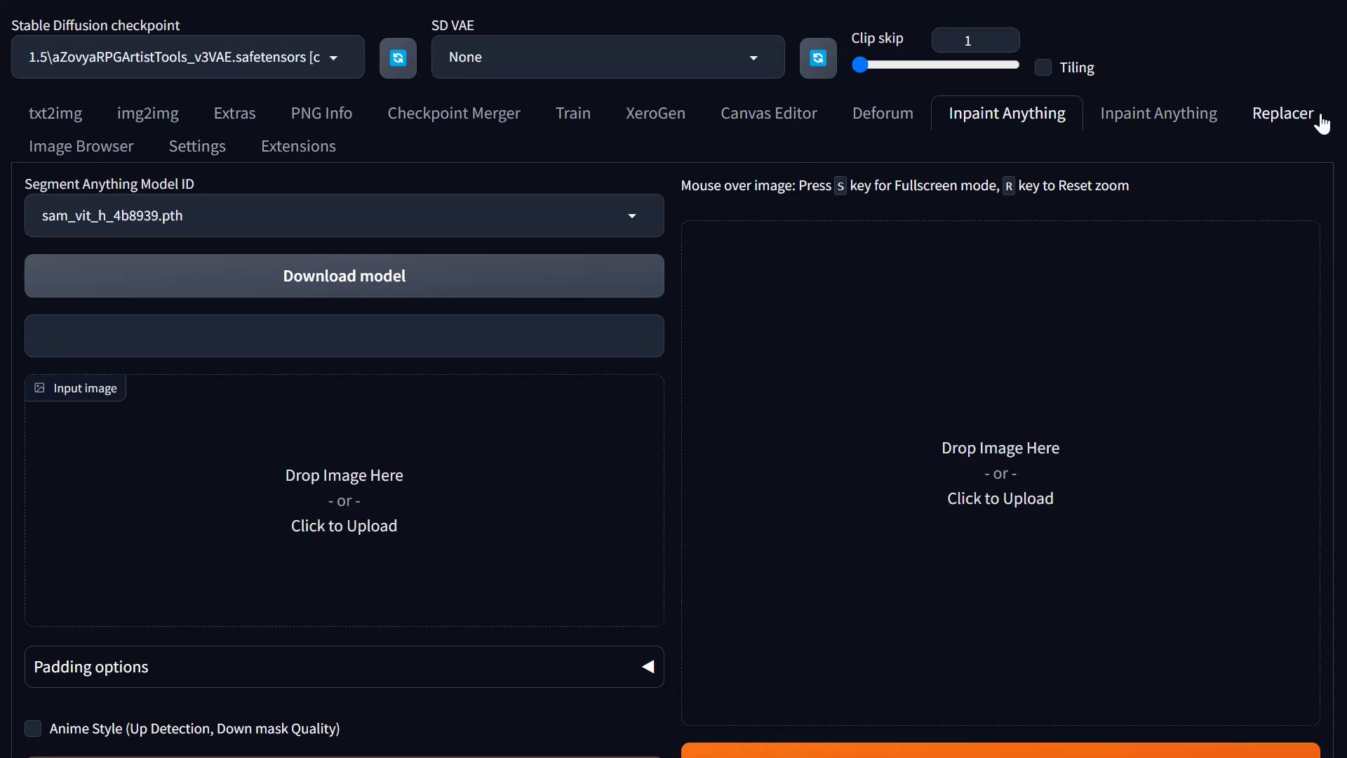
left_click(1284, 114)
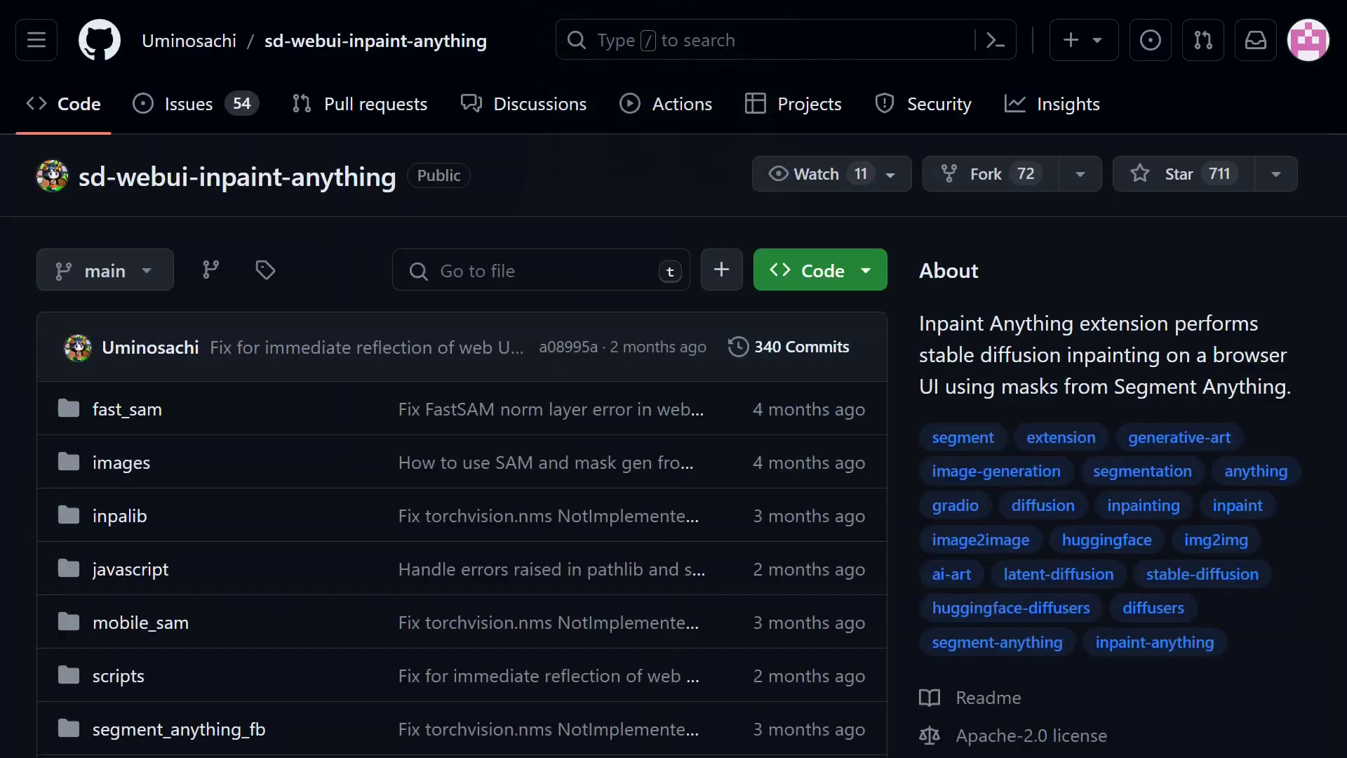
scroll(463, 378, "down", 15)
left_click(274, 274)
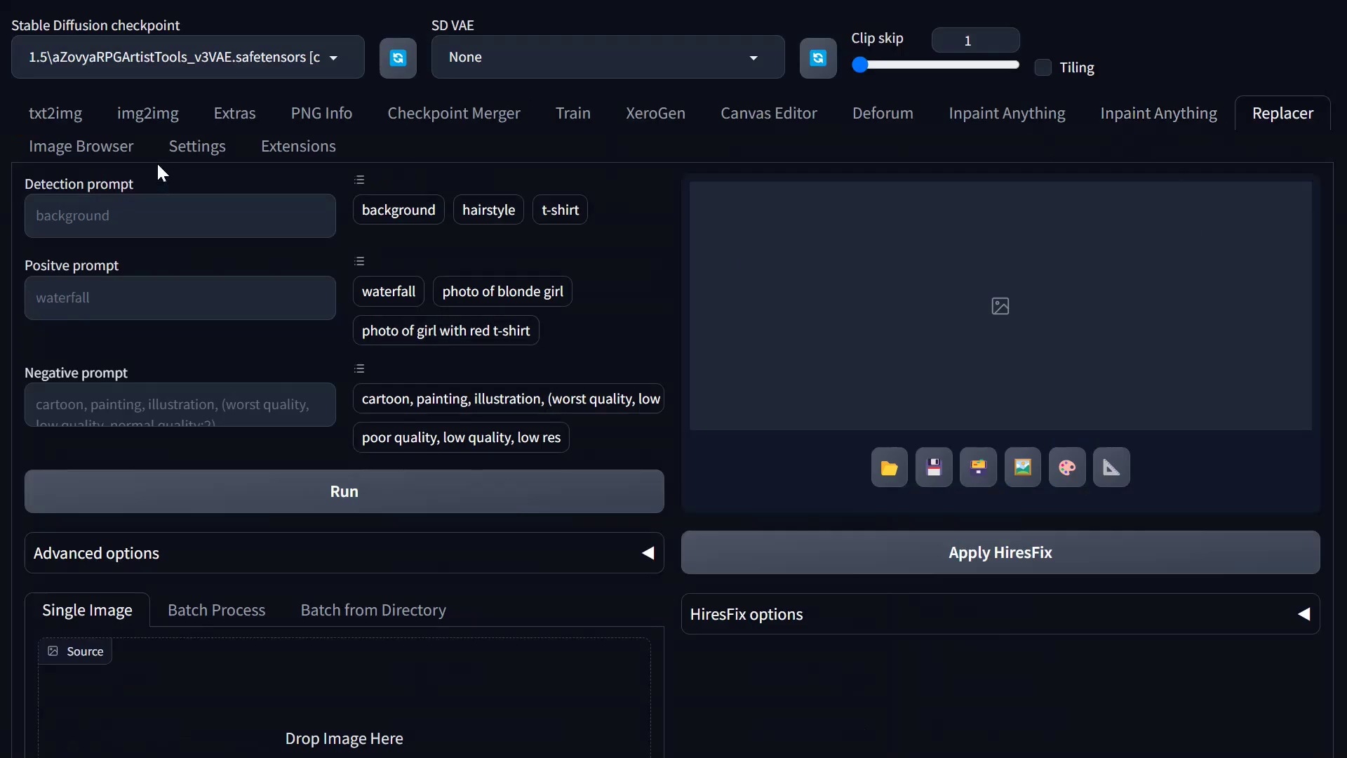
Load the catalogue of available extensions from the AUTOMATIC1111 index and look over its filters and entries.
left_click(322, 156)
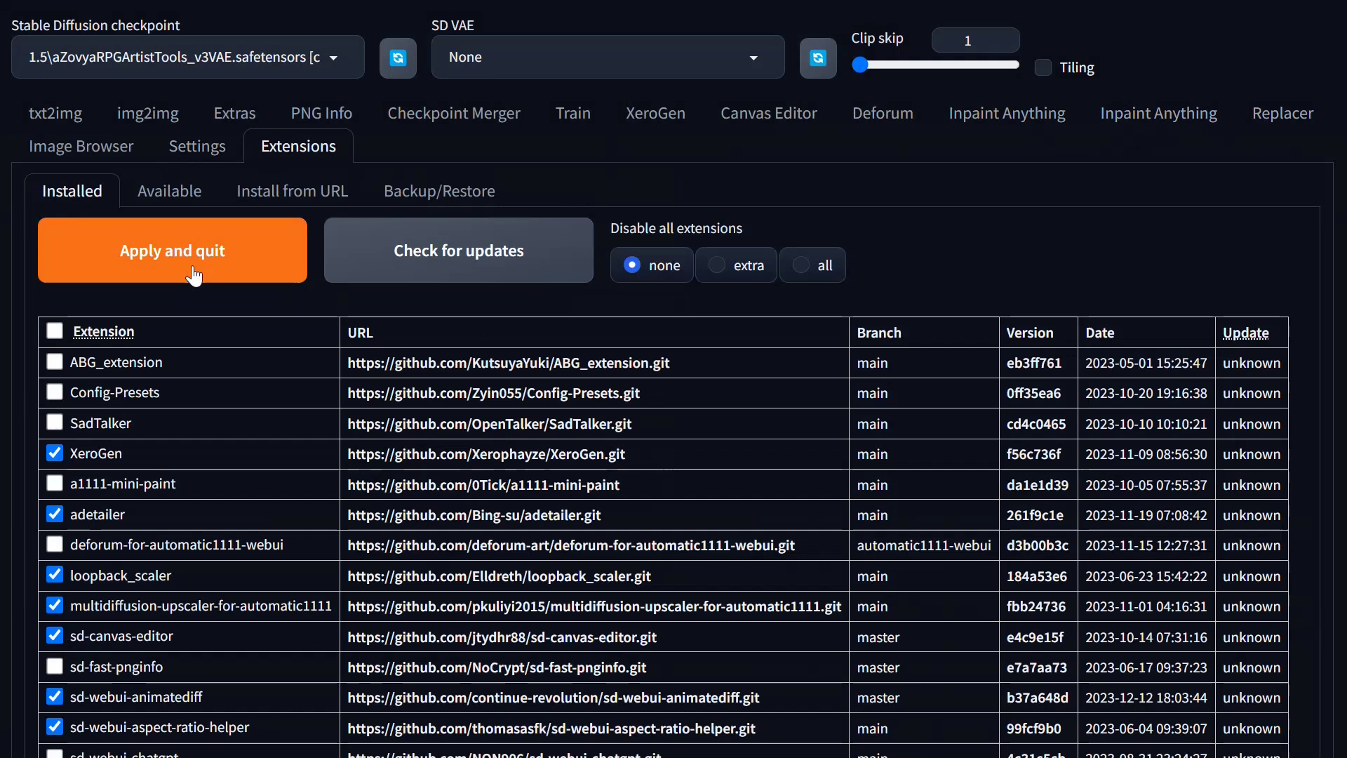
left_click(158, 190)
left_click(160, 250)
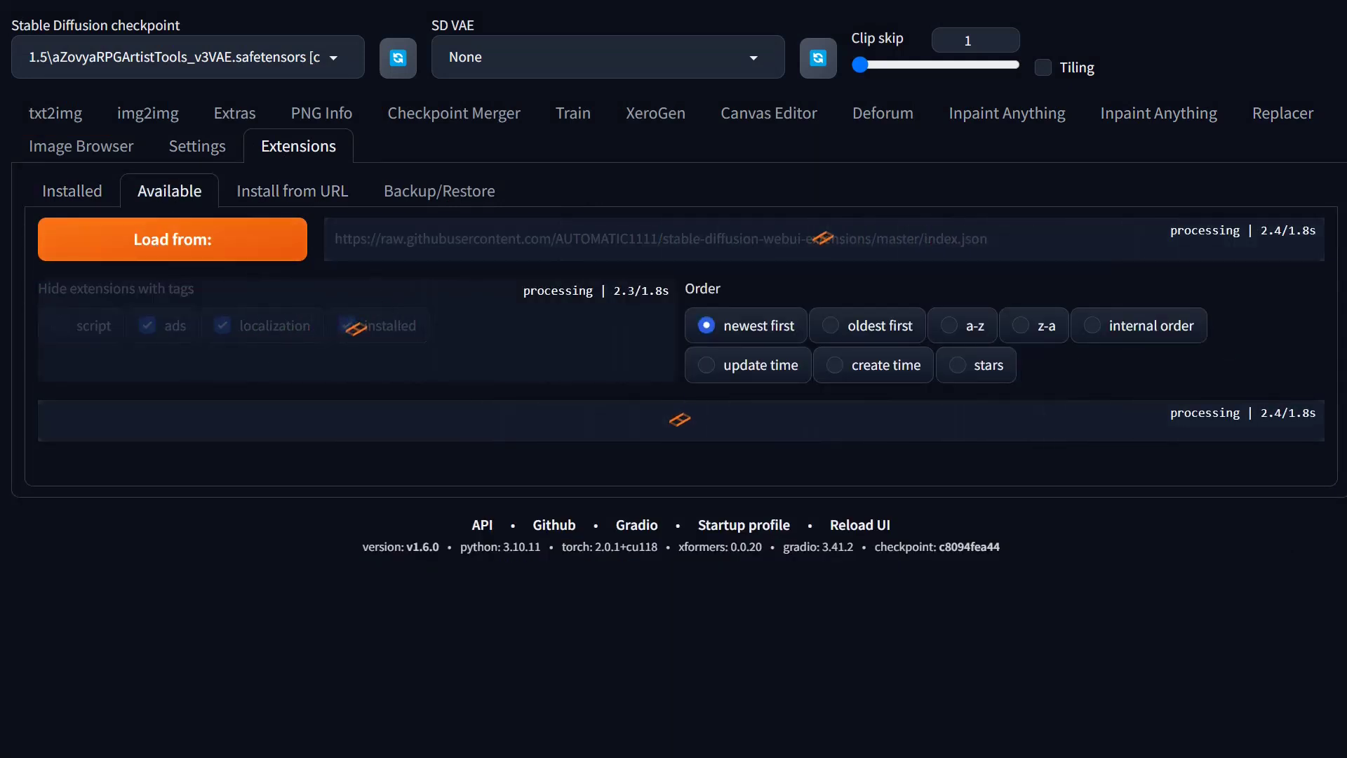
scroll(144, 477, "down", 1)
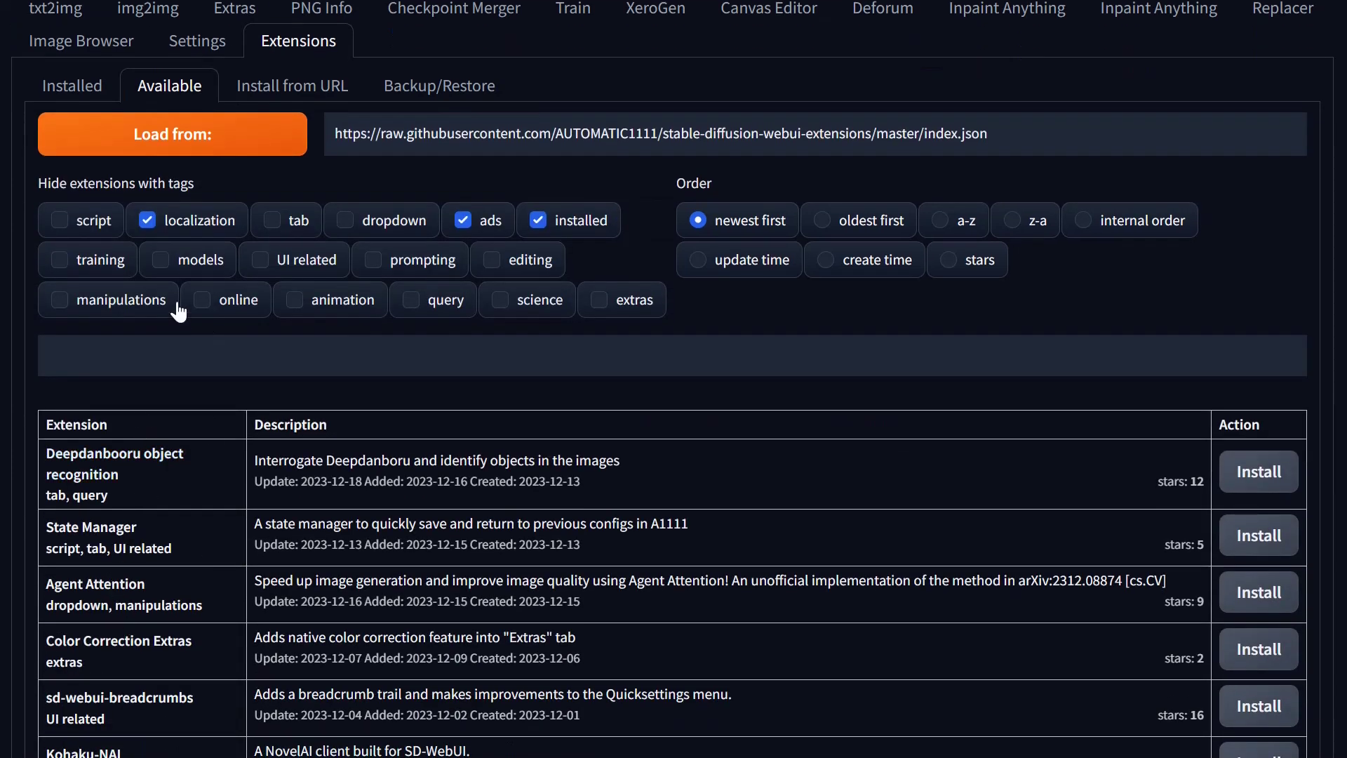
scroll(175, 287, "up", 1)
Locate sd-webui-segment-anything among the installed extensions and view its GitHub repository.
left_click(71, 194)
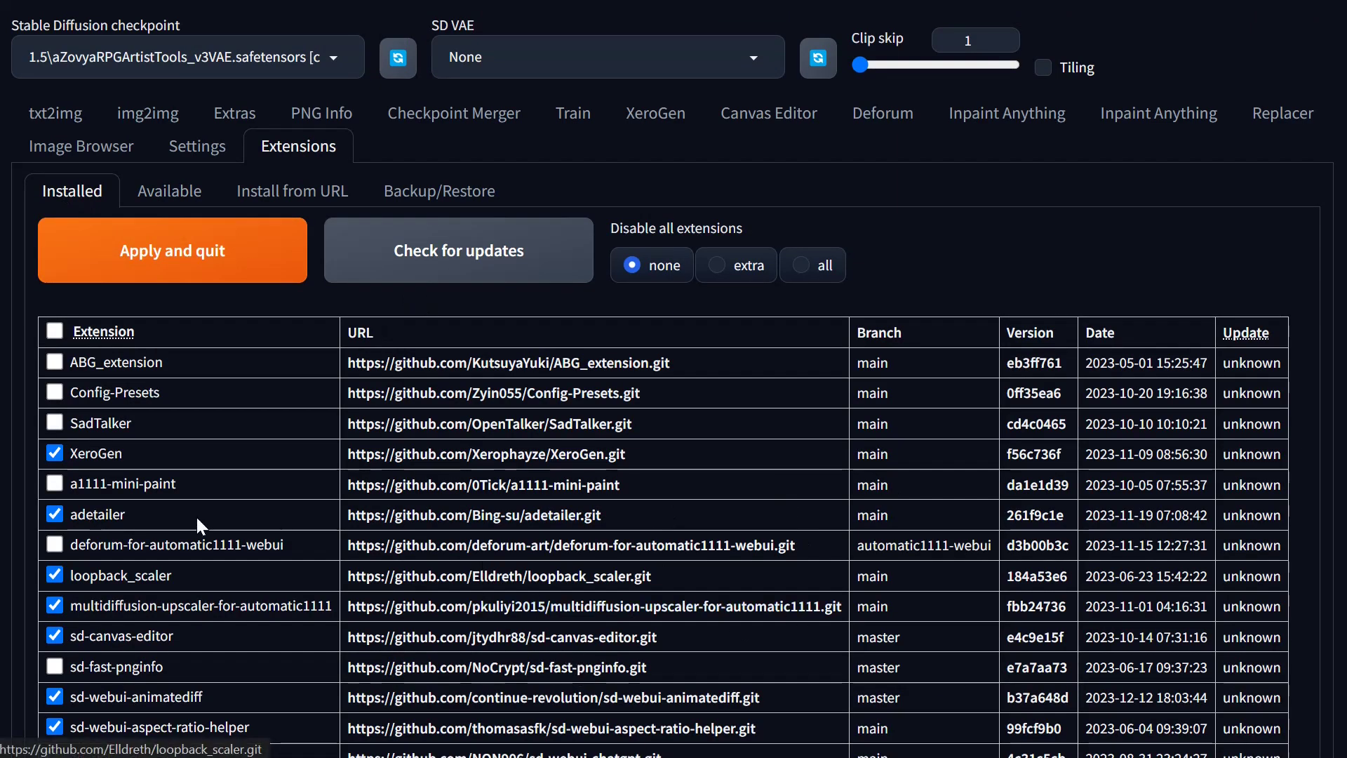
scroll(271, 641, "down", 3)
scroll(357, 551, "down", 2)
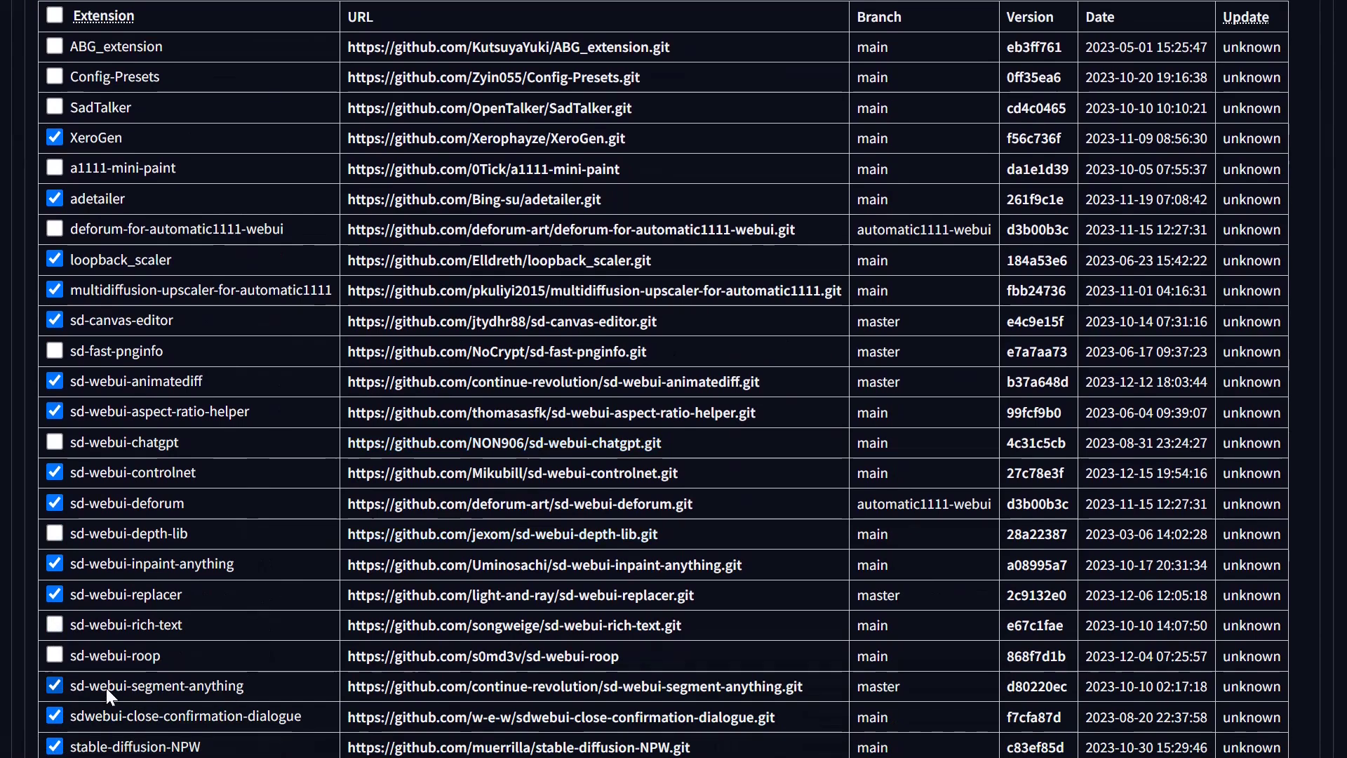
scroll(215, 655, "down", 3)
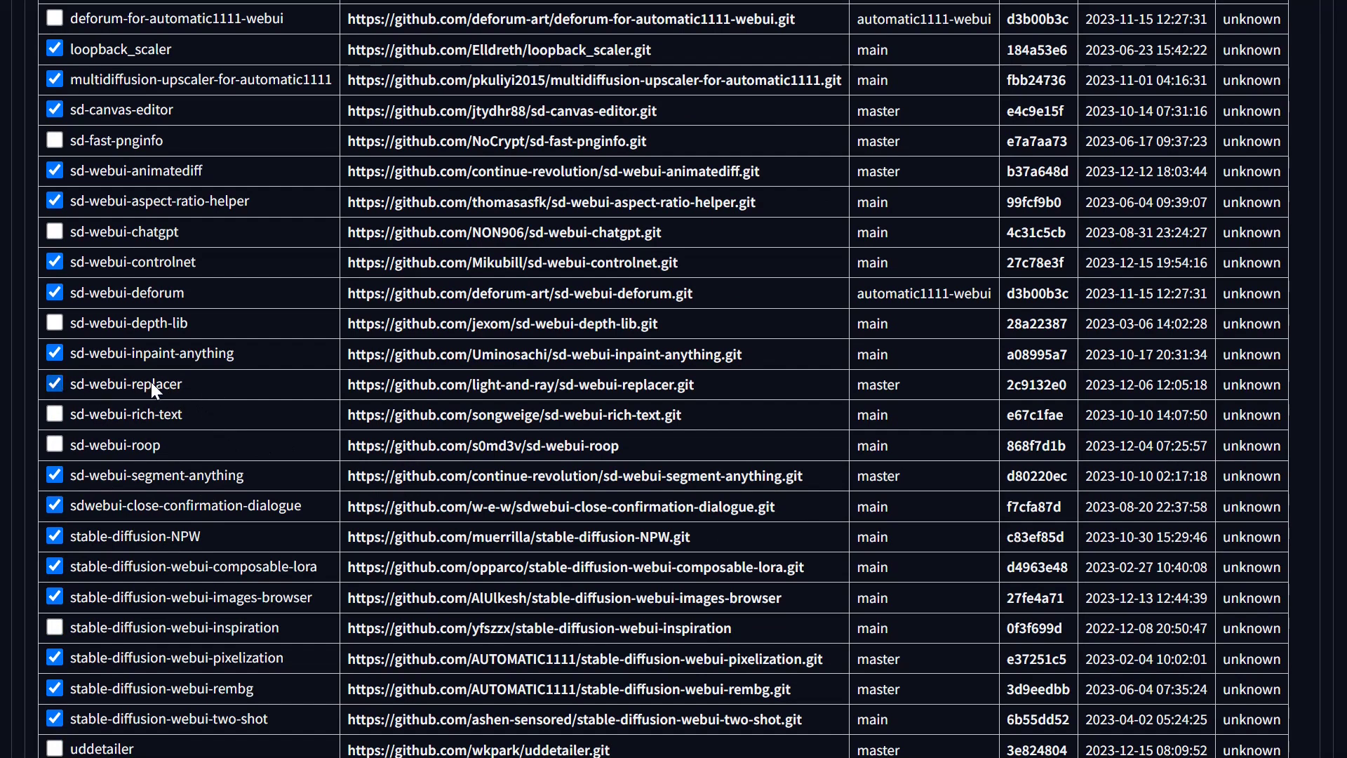
left_click_drag(602, 49, 656, 19)
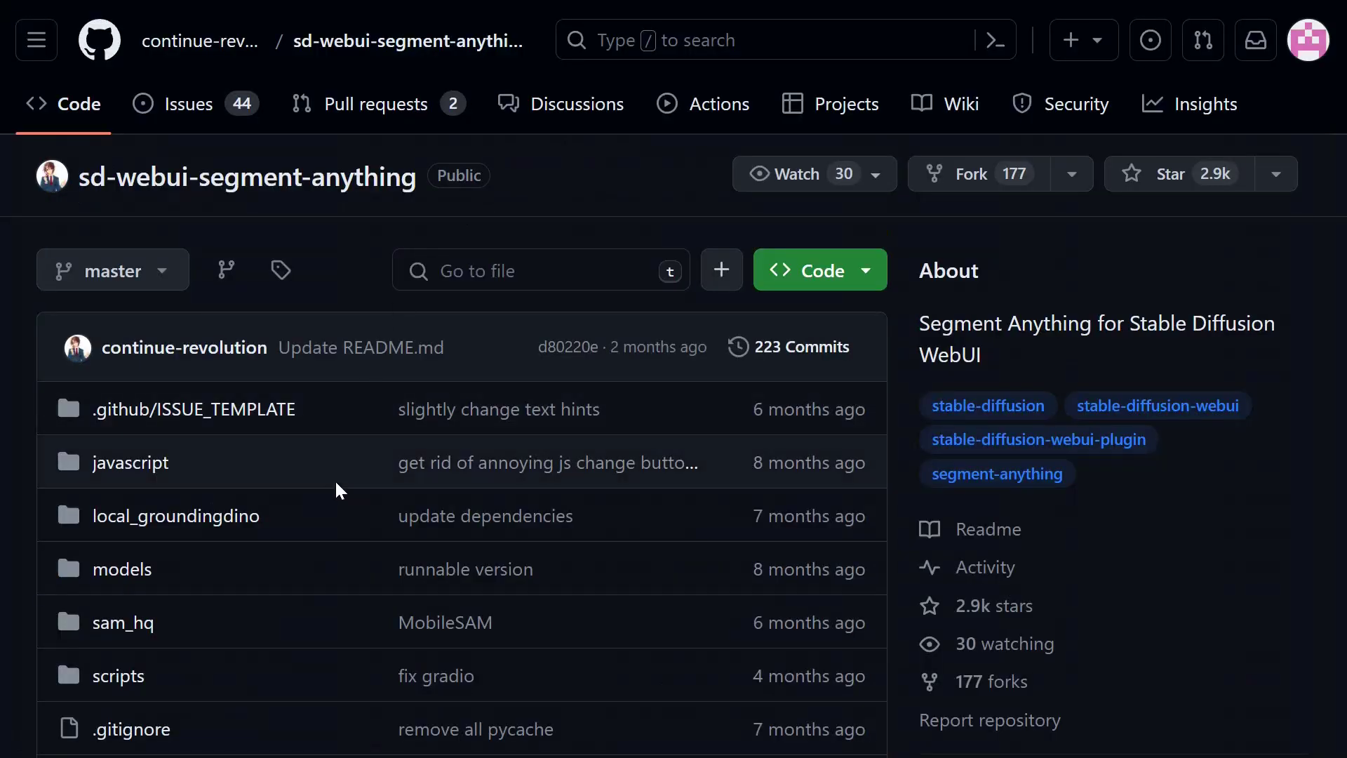
Skim the sd-webui-segment-anything README and review the installation and usage instructions in the sd-webui-replacer repository.
scroll(334, 484, "down", 10)
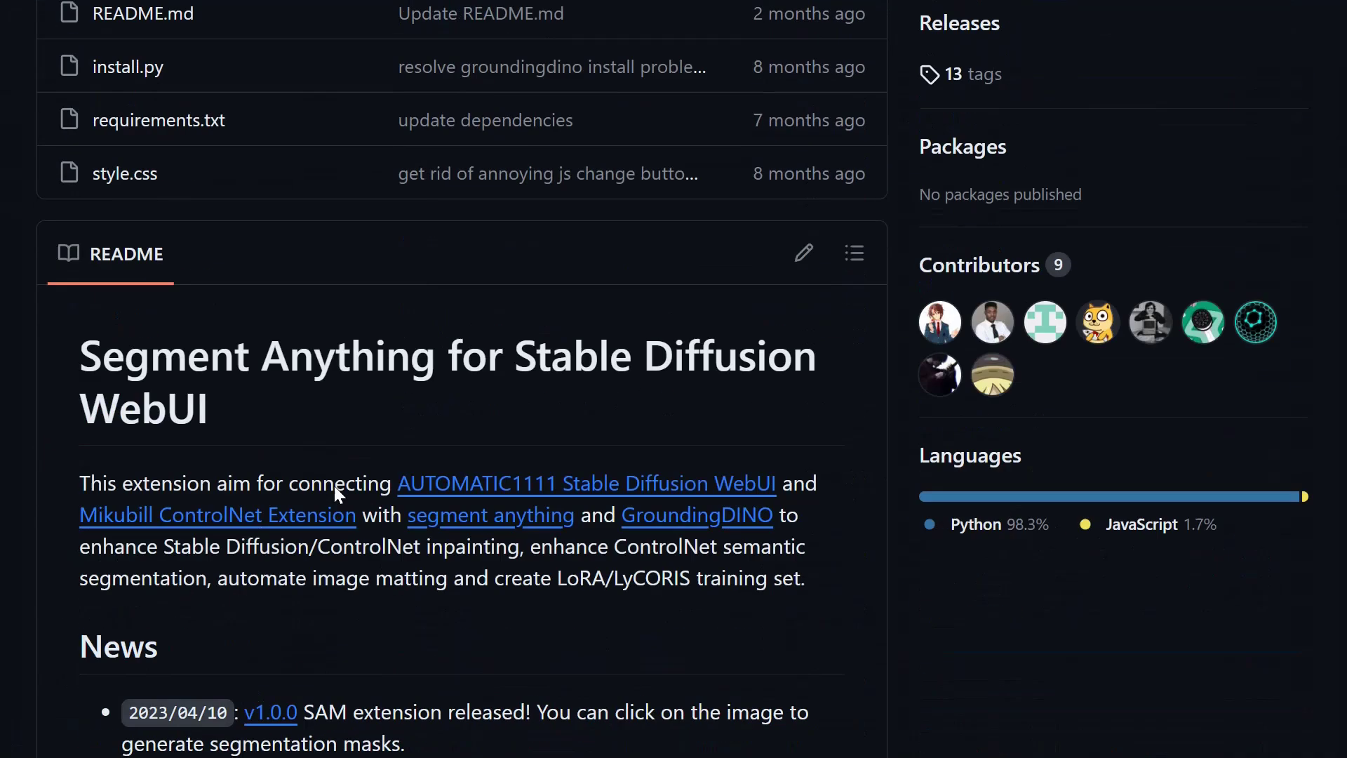
scroll(209, 242, "up", 5)
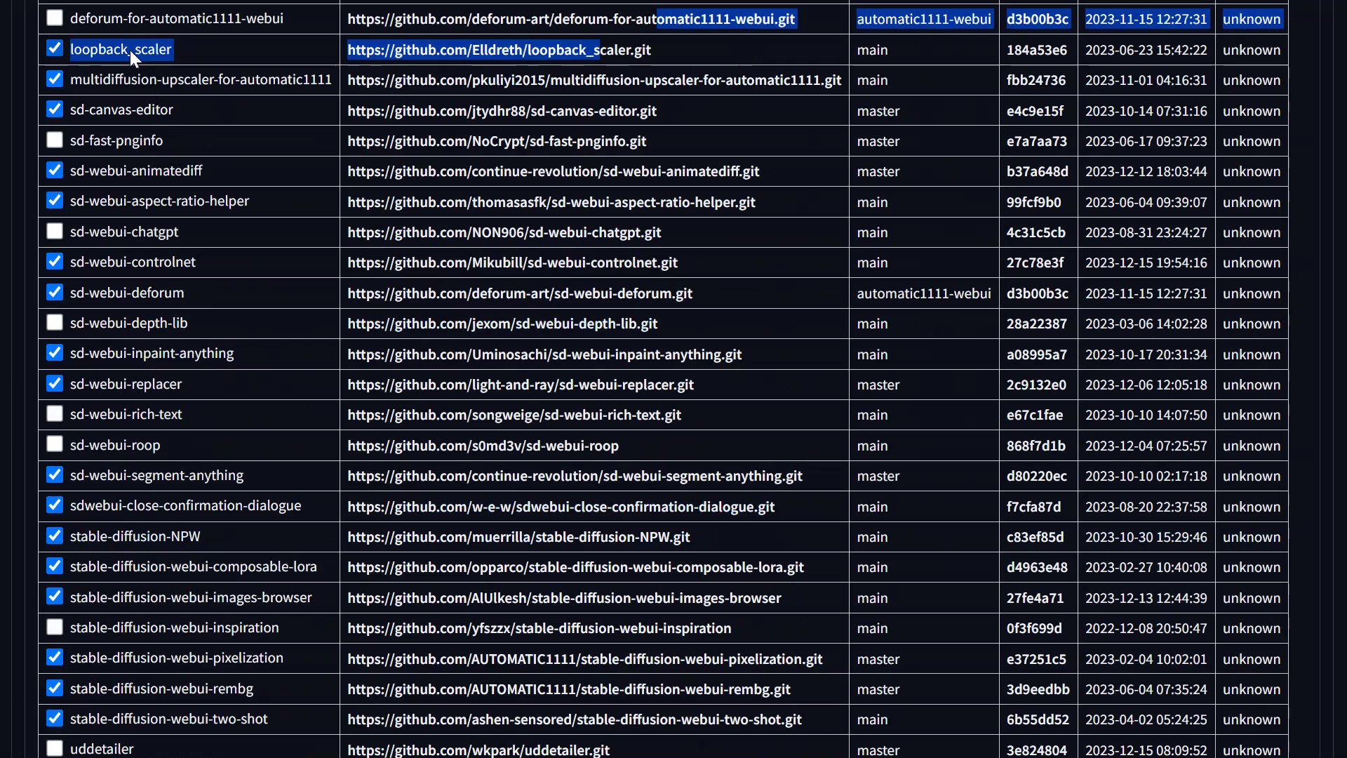
left_click(145, 388)
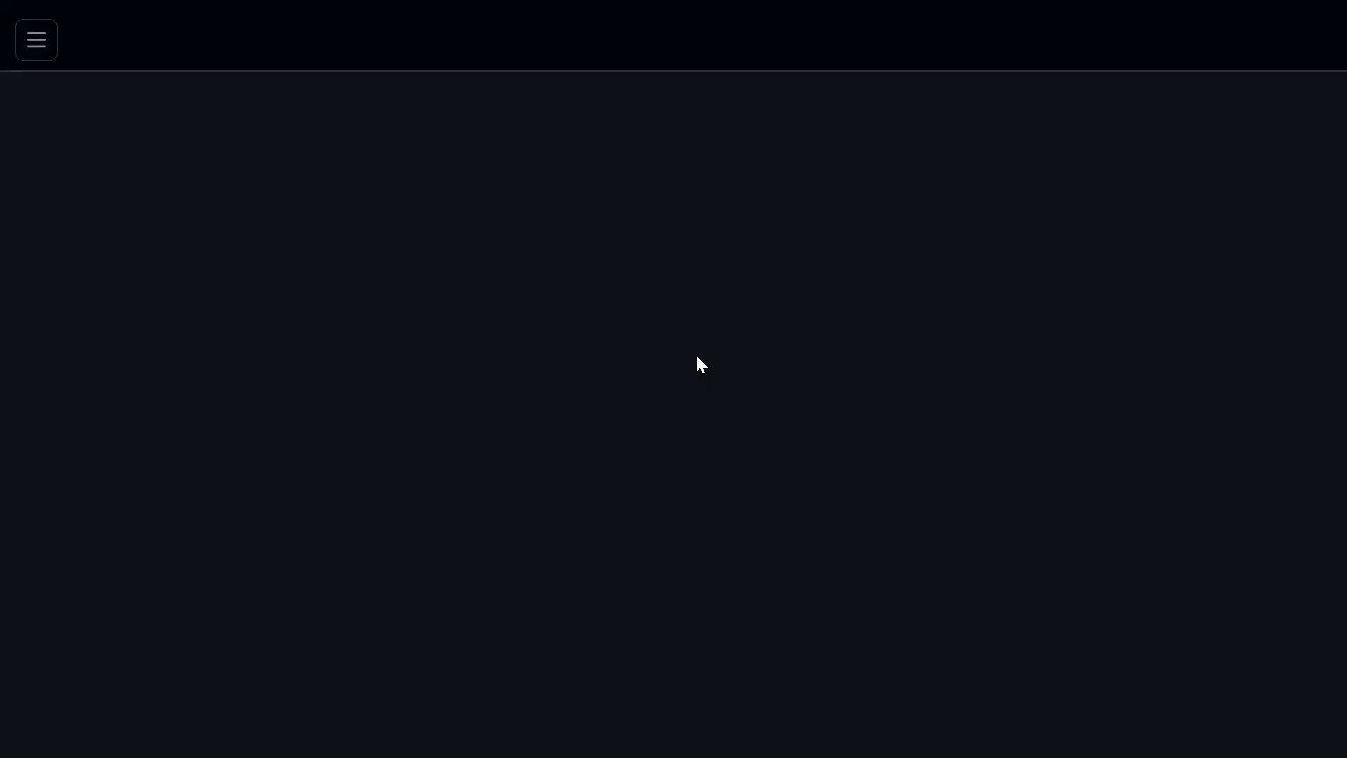
scroll(485, 585, "down", 10)
scroll(484, 593, "down", 10)
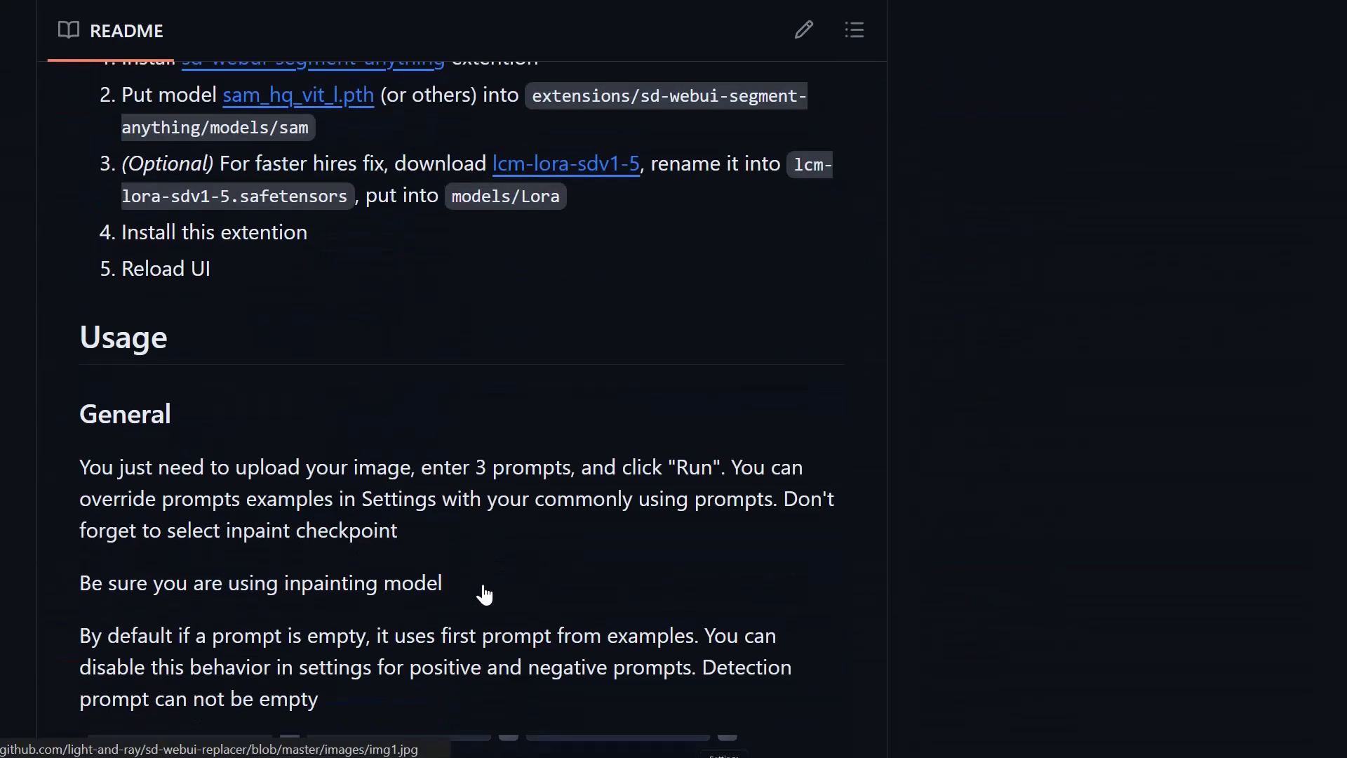
scroll(481, 575, "up", 3)
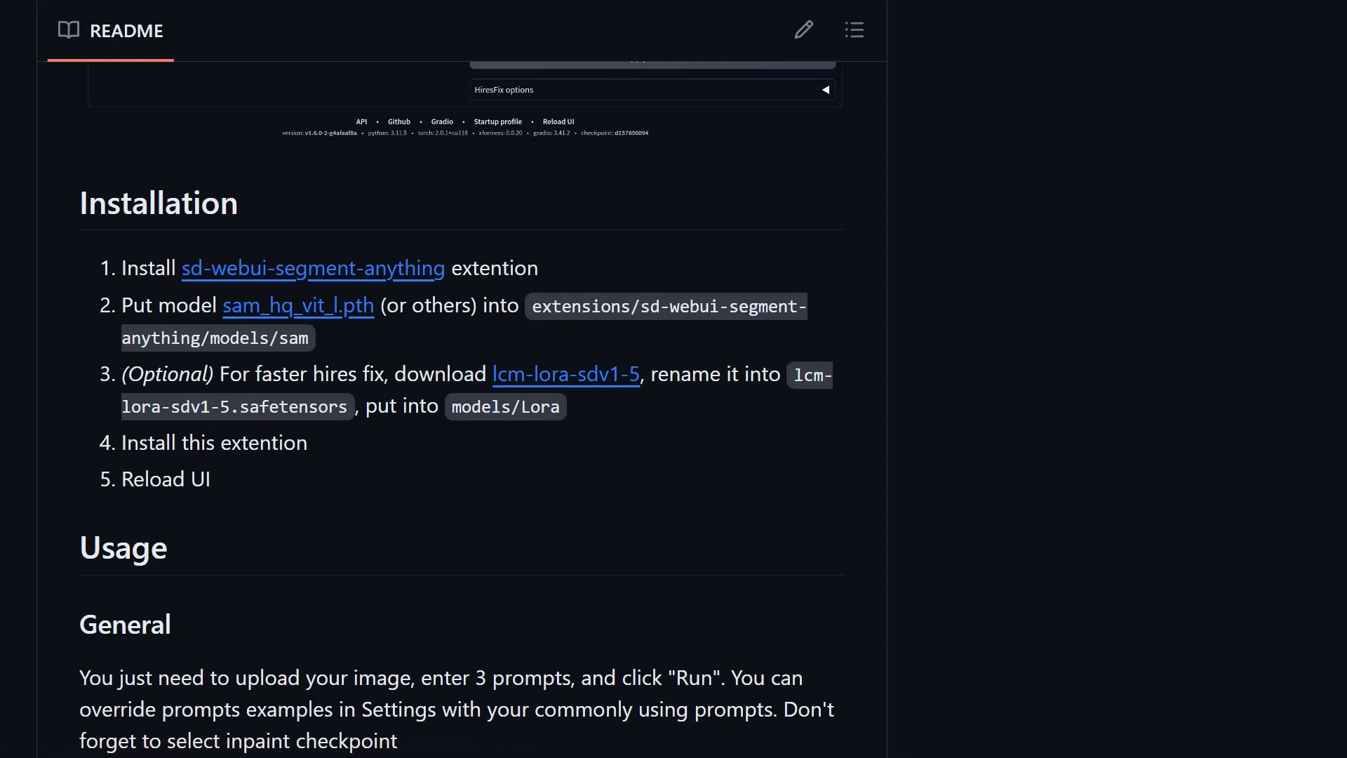
left_click_drag(451, 406, 560, 407)
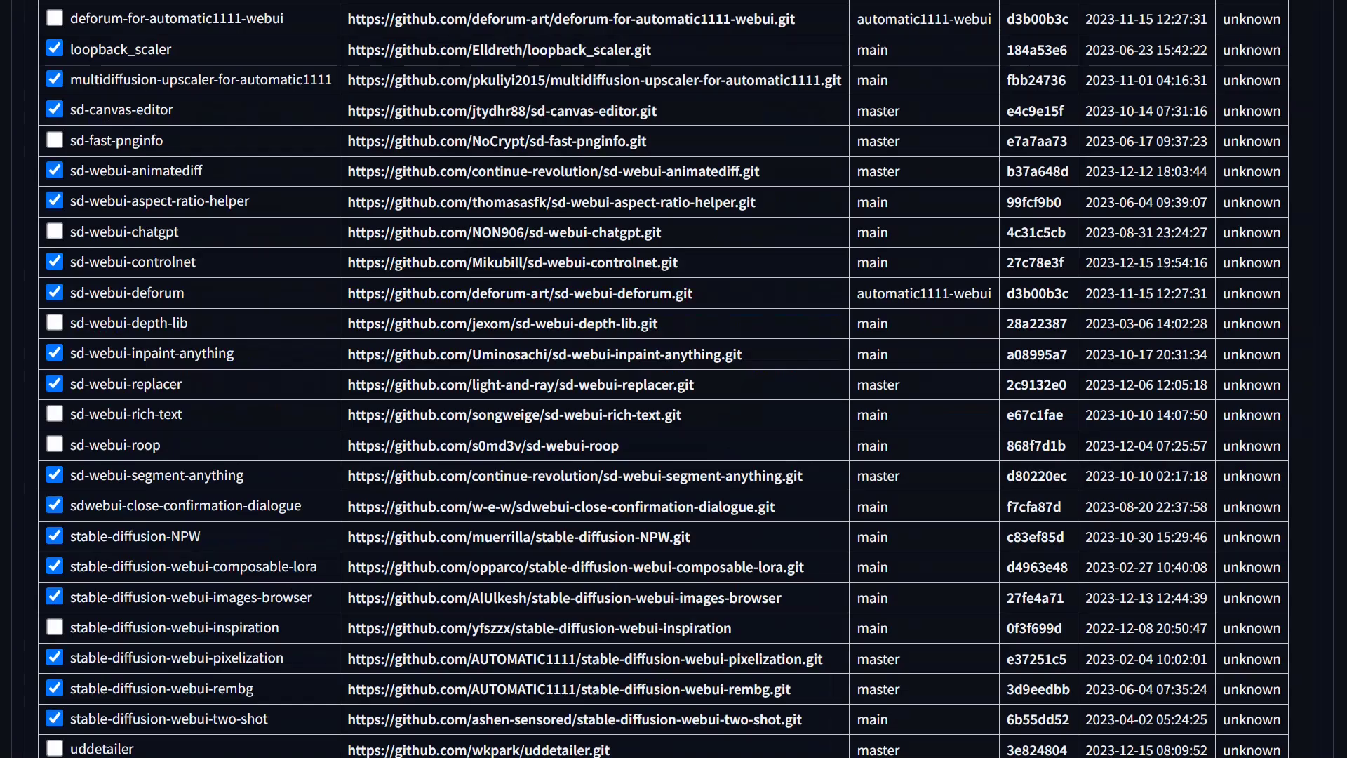
Return to the web UI's catalogue of available extensions and look through its entries.
scroll(679, 343, "up", 8)
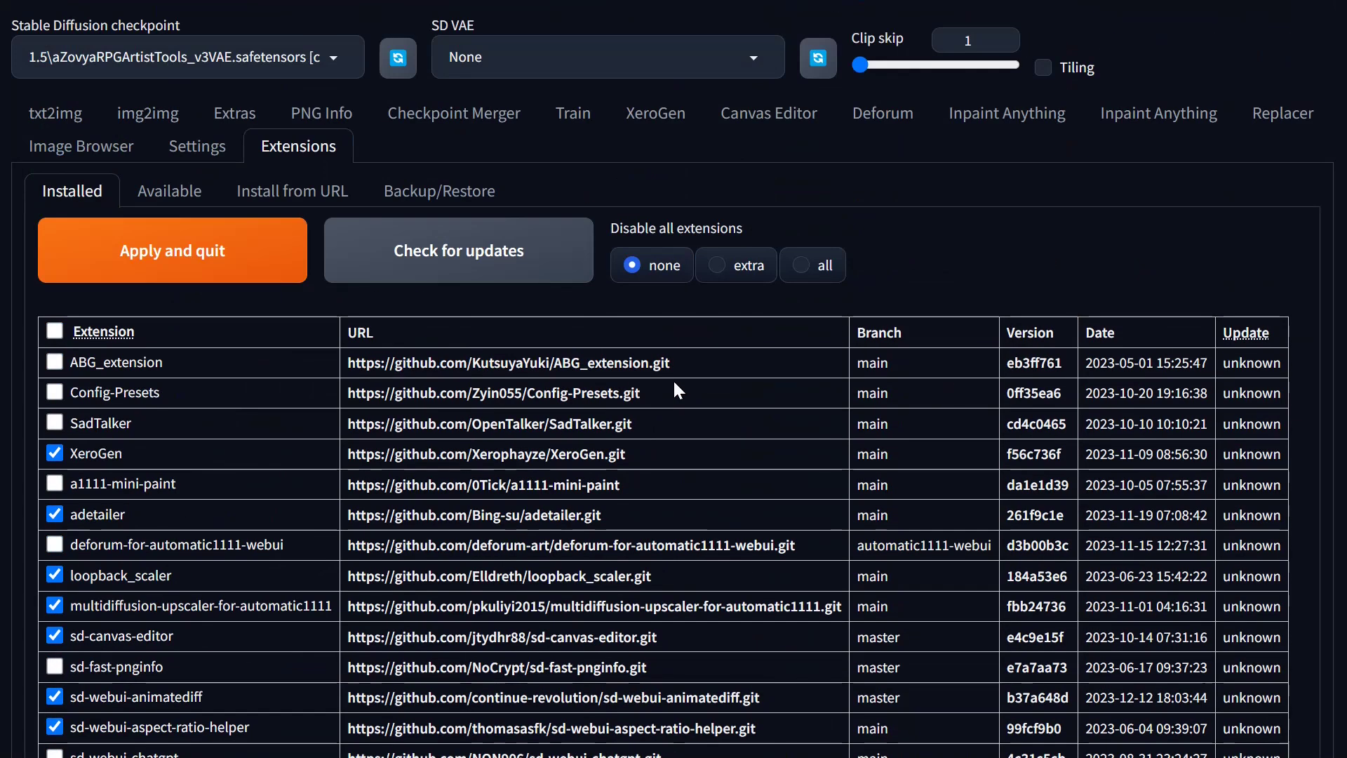
left_click(237, 197)
left_click(183, 197)
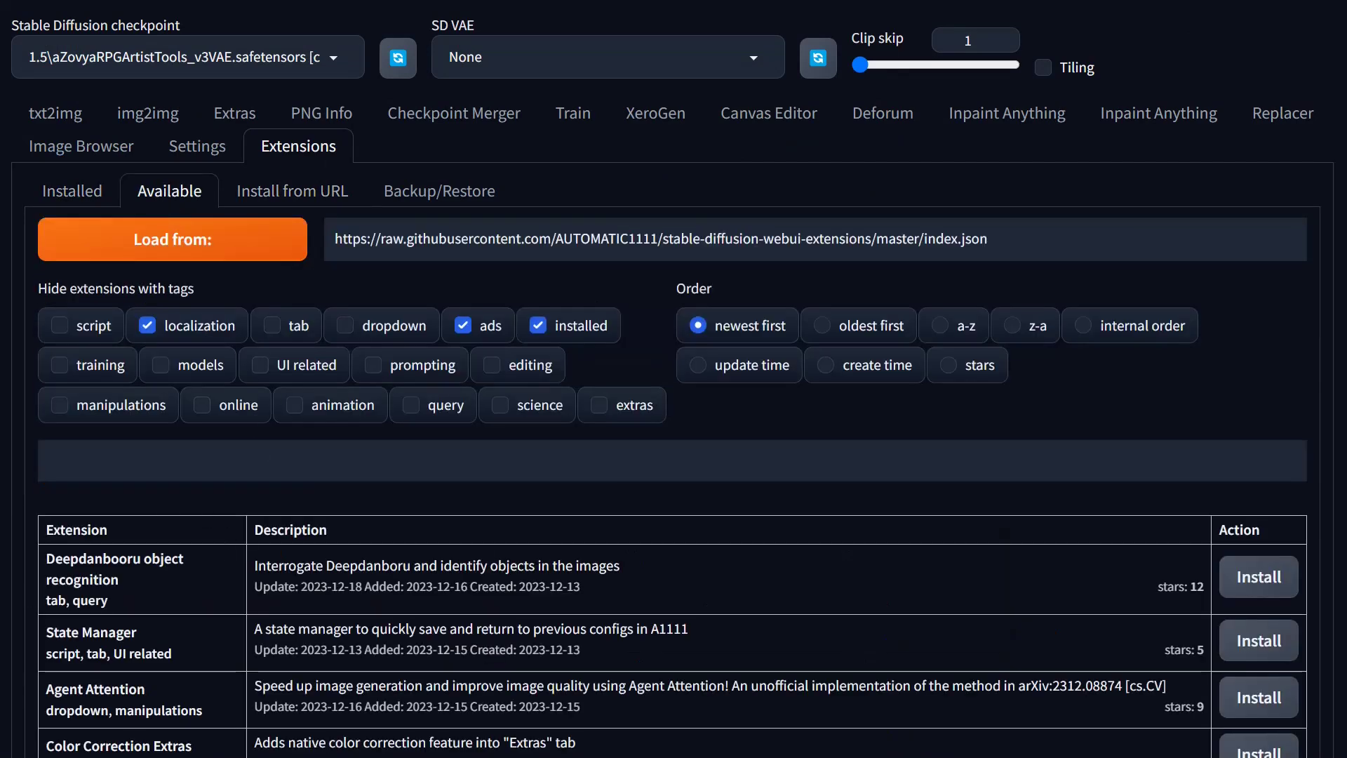
scroll(212, 536, "down", 7)
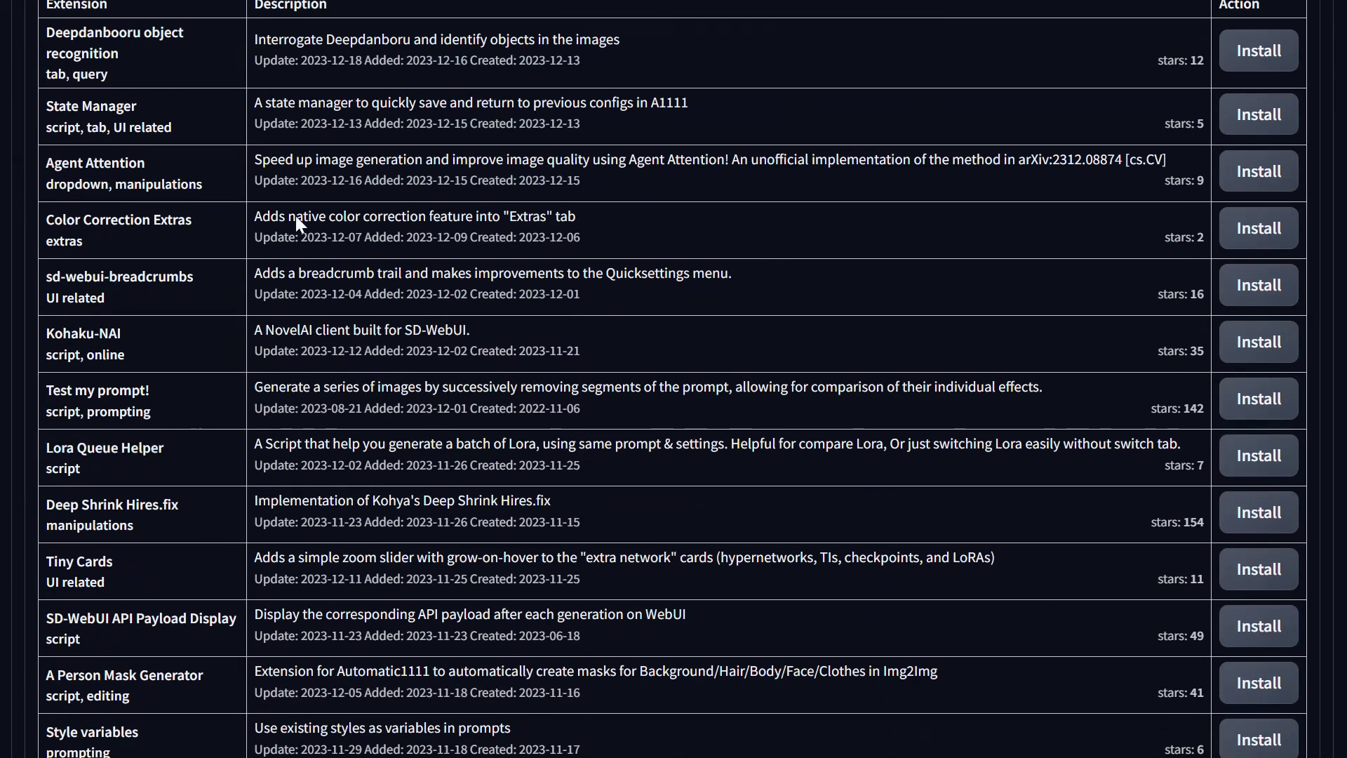
scroll(250, 391, "up", 7)
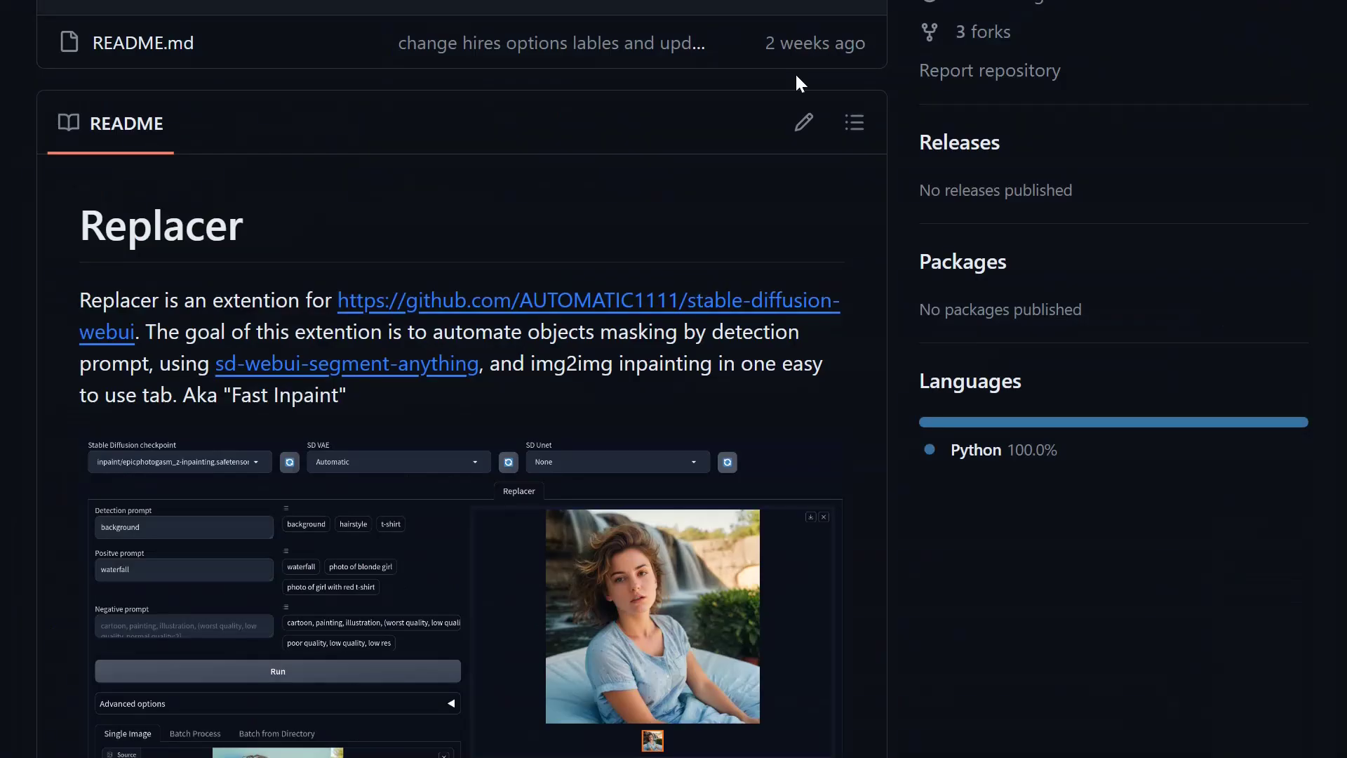
Copy the HTTPS clone URL of the sd-webui-replacer repository and open the web UI's form for installing an extension from a URL.
scroll(792, 211, "up", 7)
left_click(864, 274)
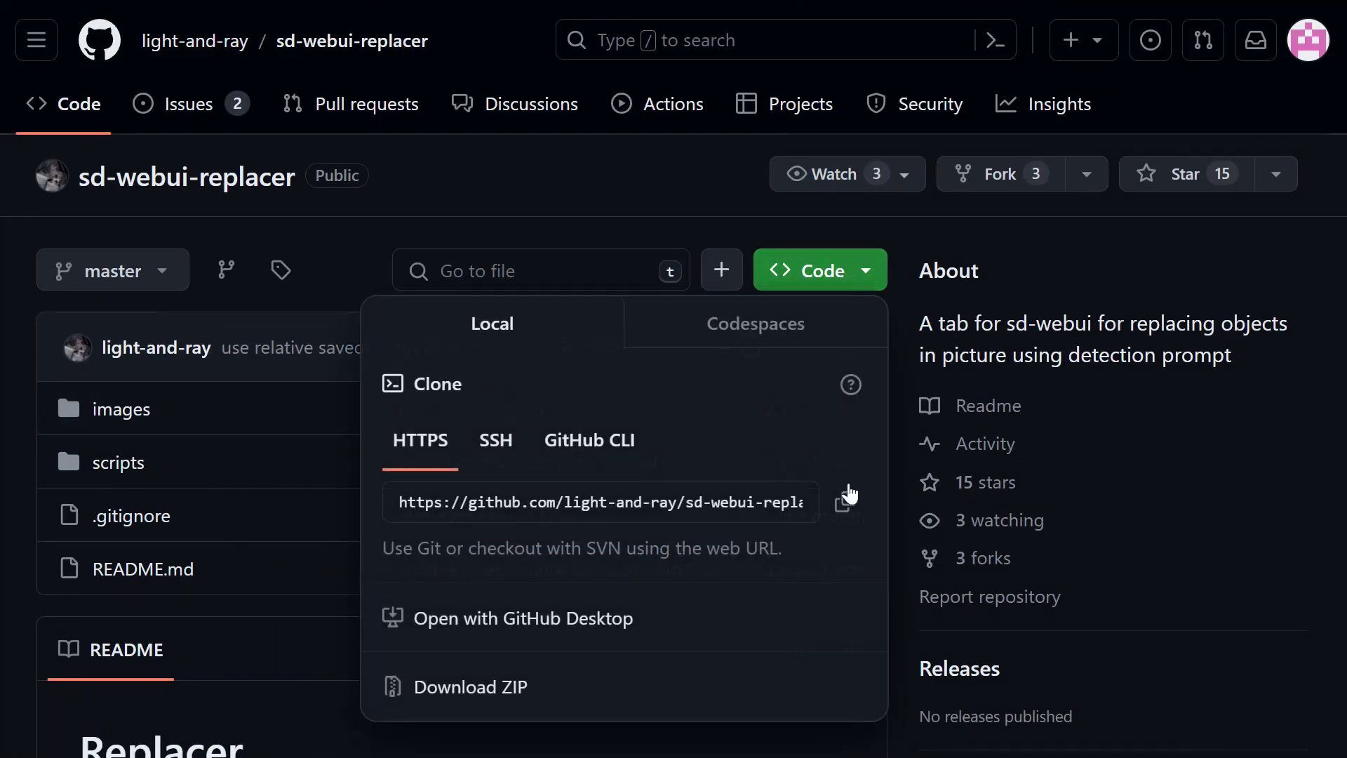
left_click(847, 518)
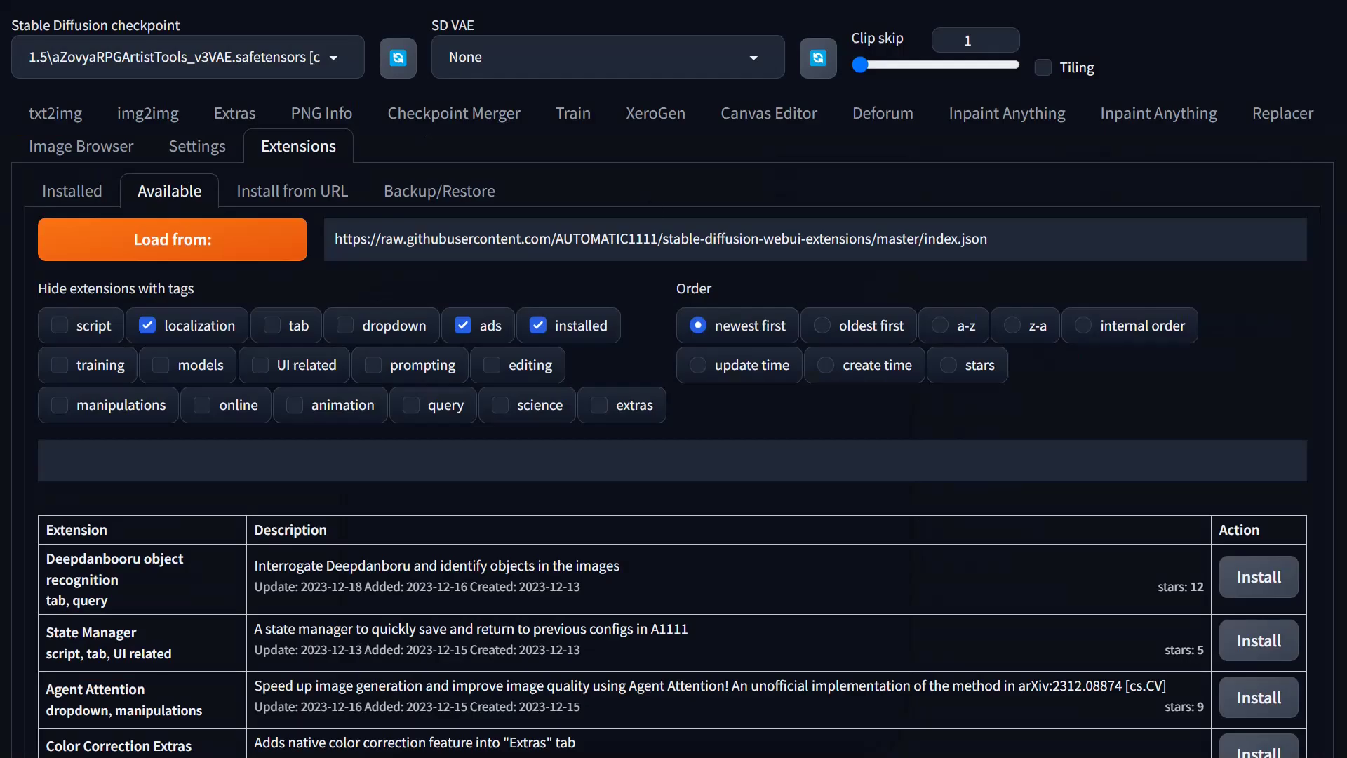
left_click(295, 198)
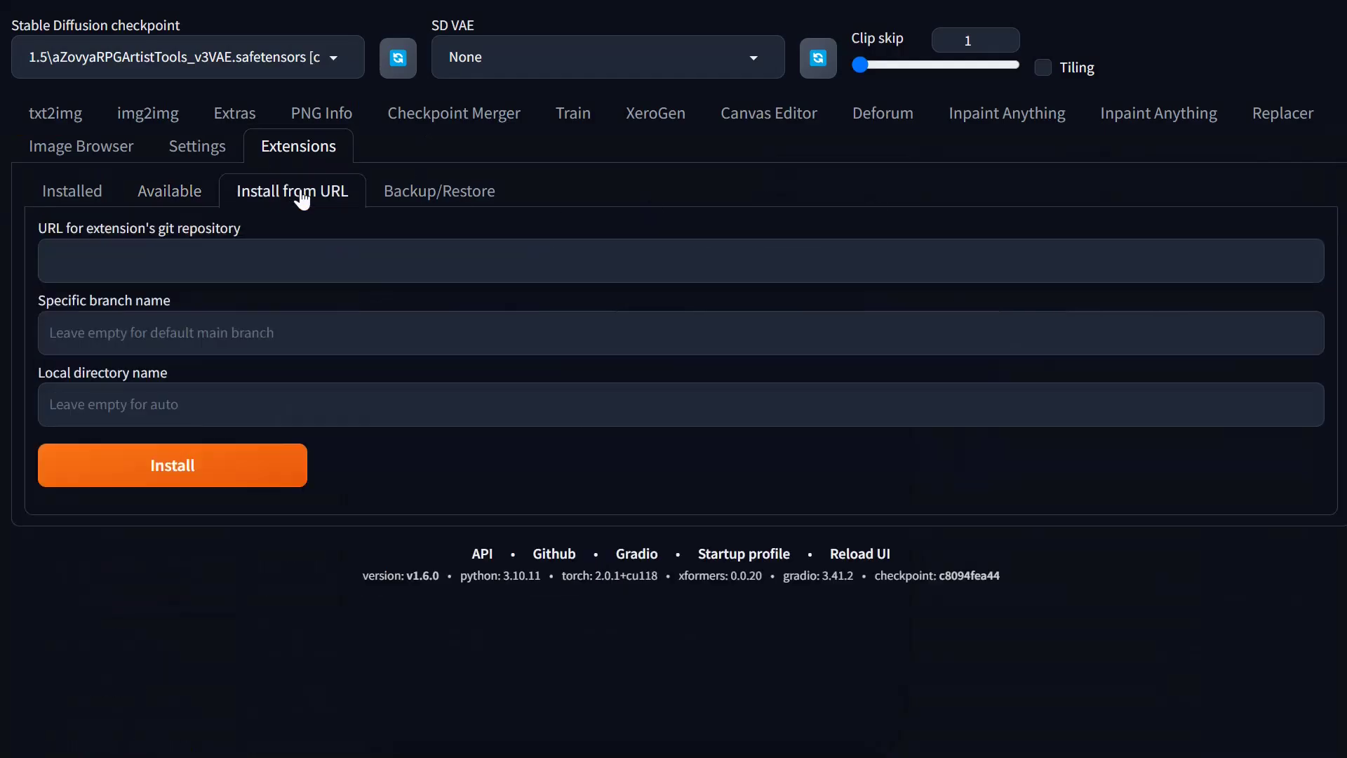
left_click(207, 260)
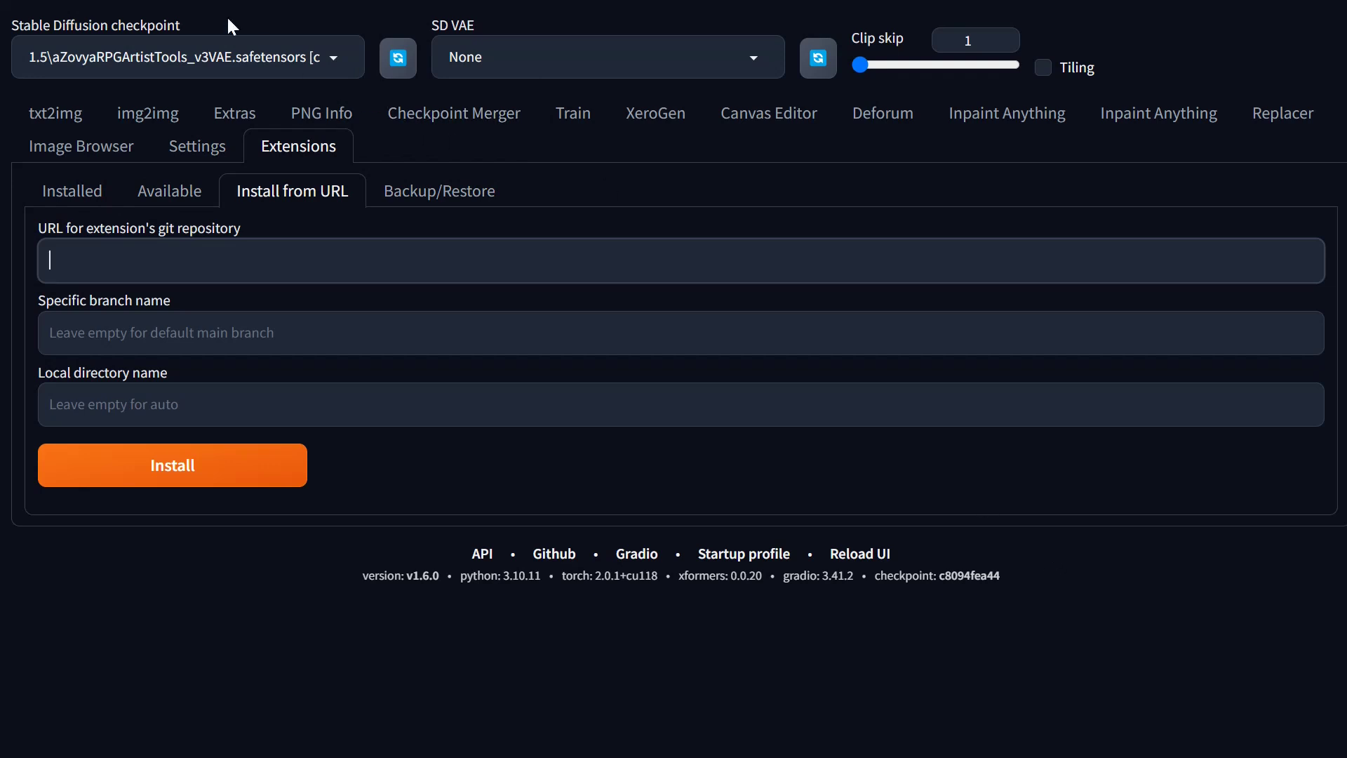
Reload the web UI page and open the Replacer extension.
key("F5")
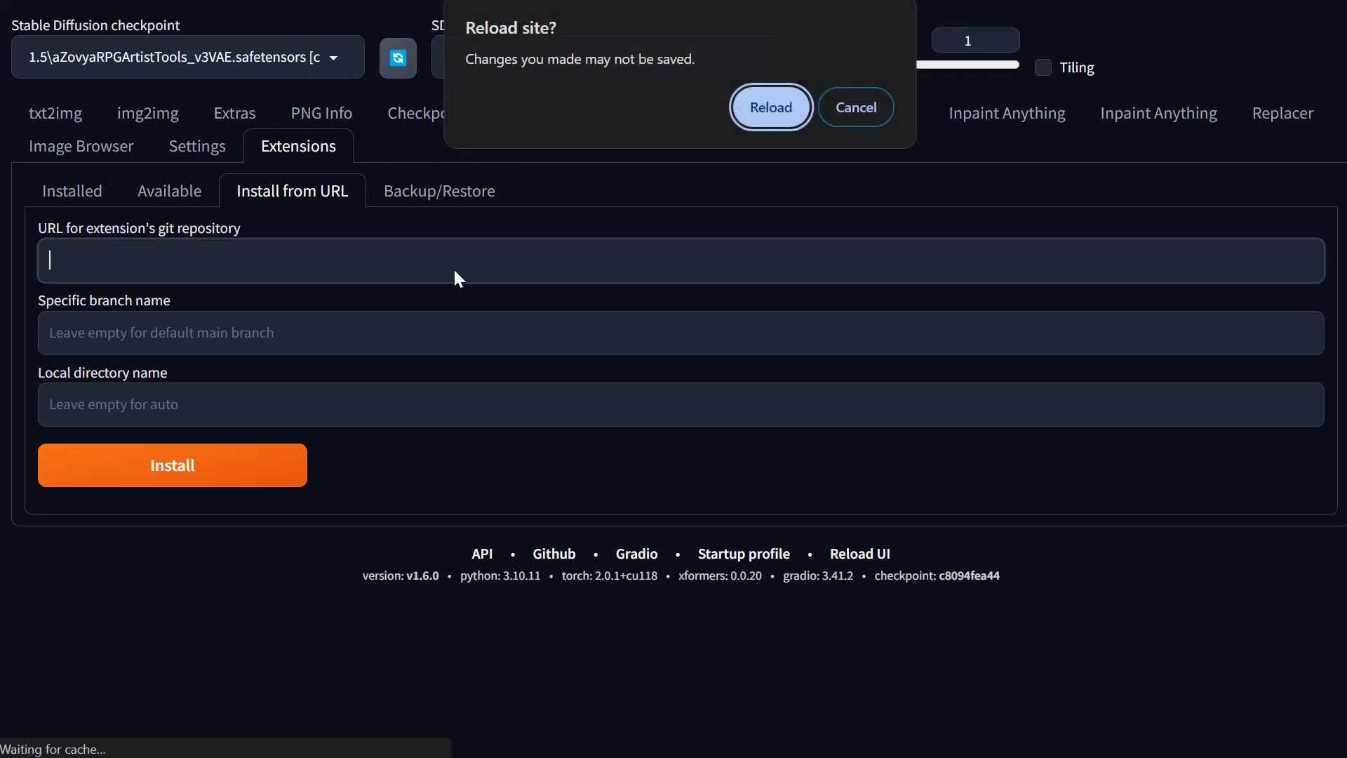
left_click(734, 109)
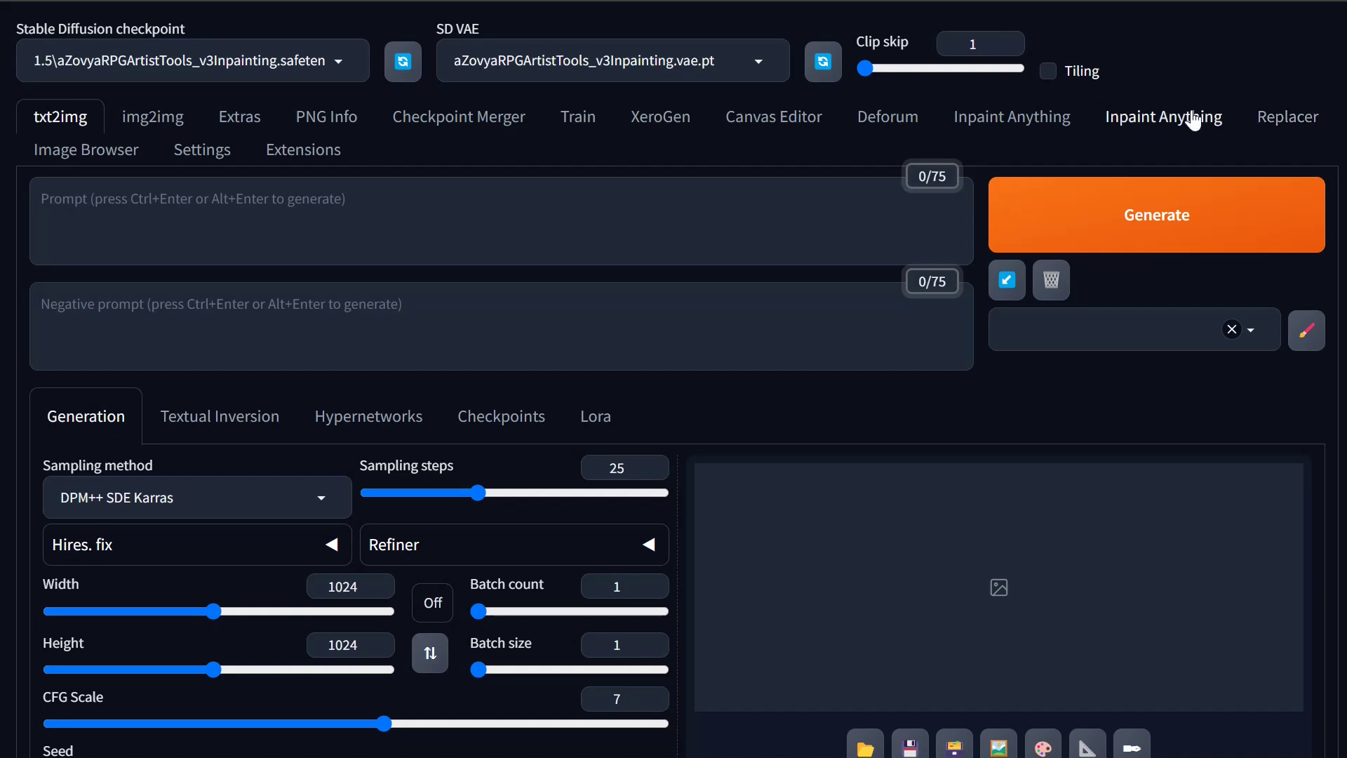
left_click(1299, 128)
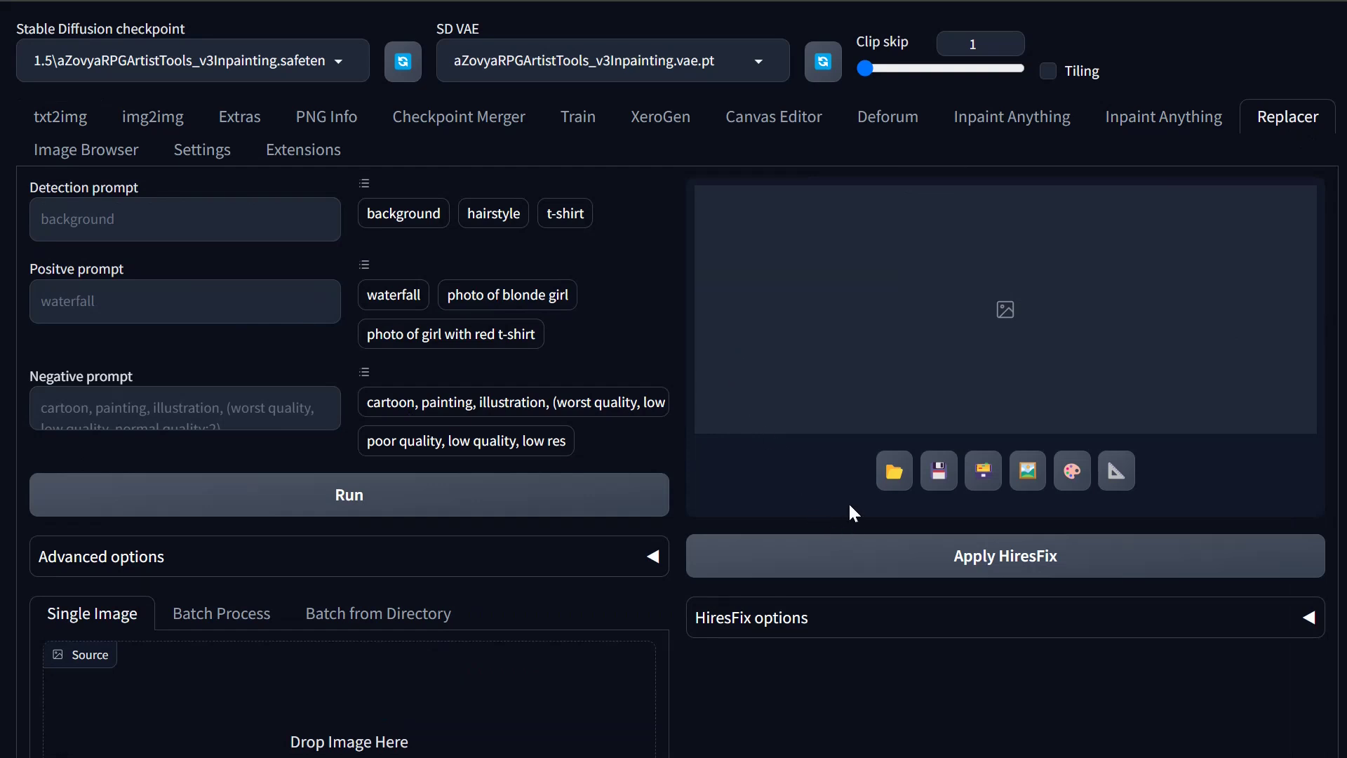
Load the picture of the dancer in a red dress as Replacer's single source image.
left_click(635, 511)
scroll(721, 549, "down", 3)
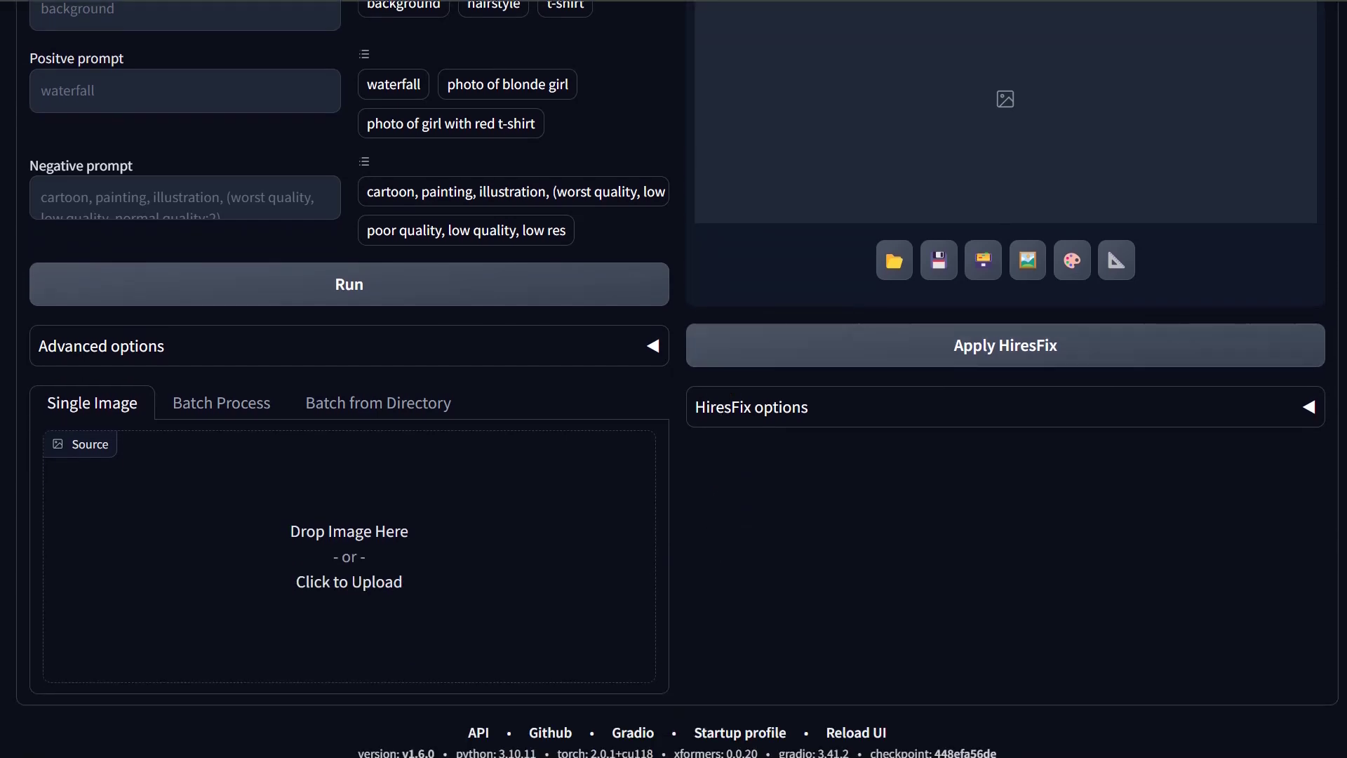
left_click_drag(336, 610, 270, 562)
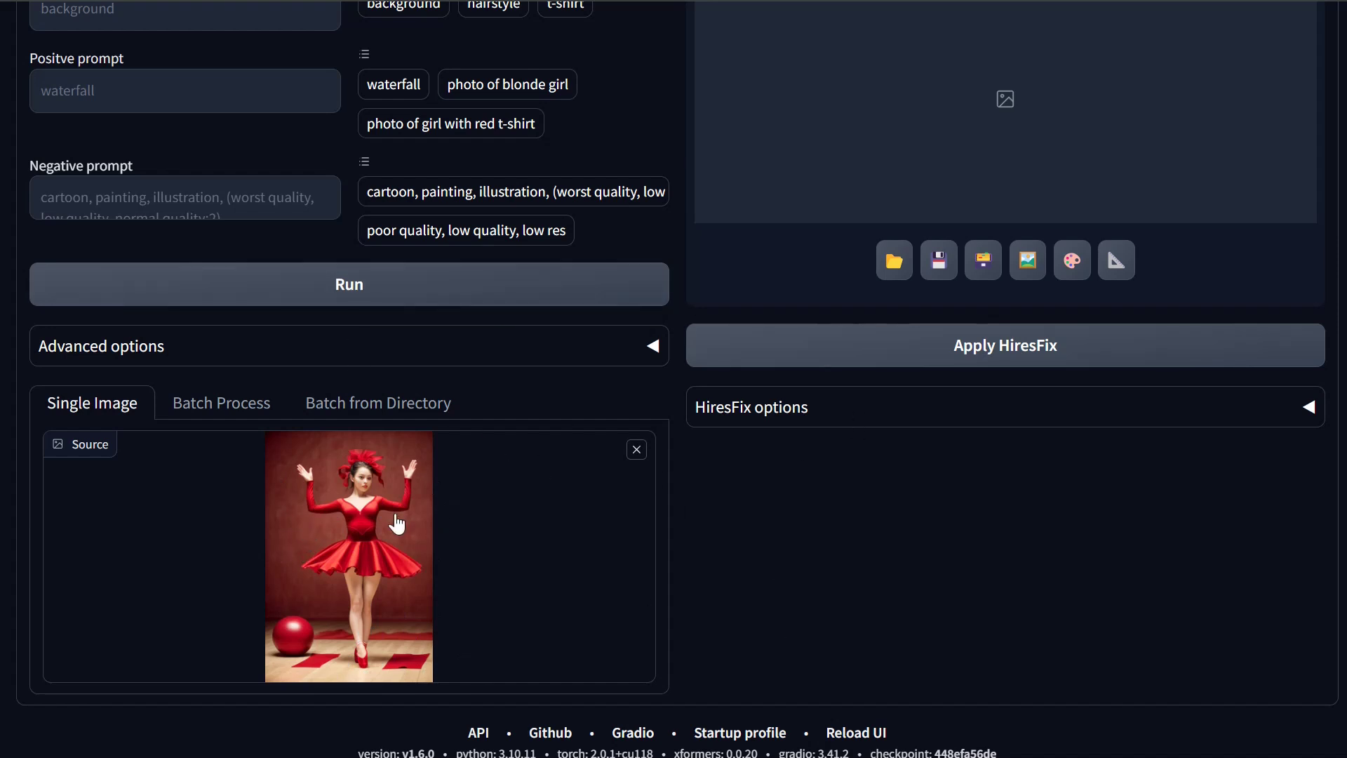
Run Replacer with the detection prompt "red dress" and the positive prompt "black dress".
scroll(469, 556, "up", 3)
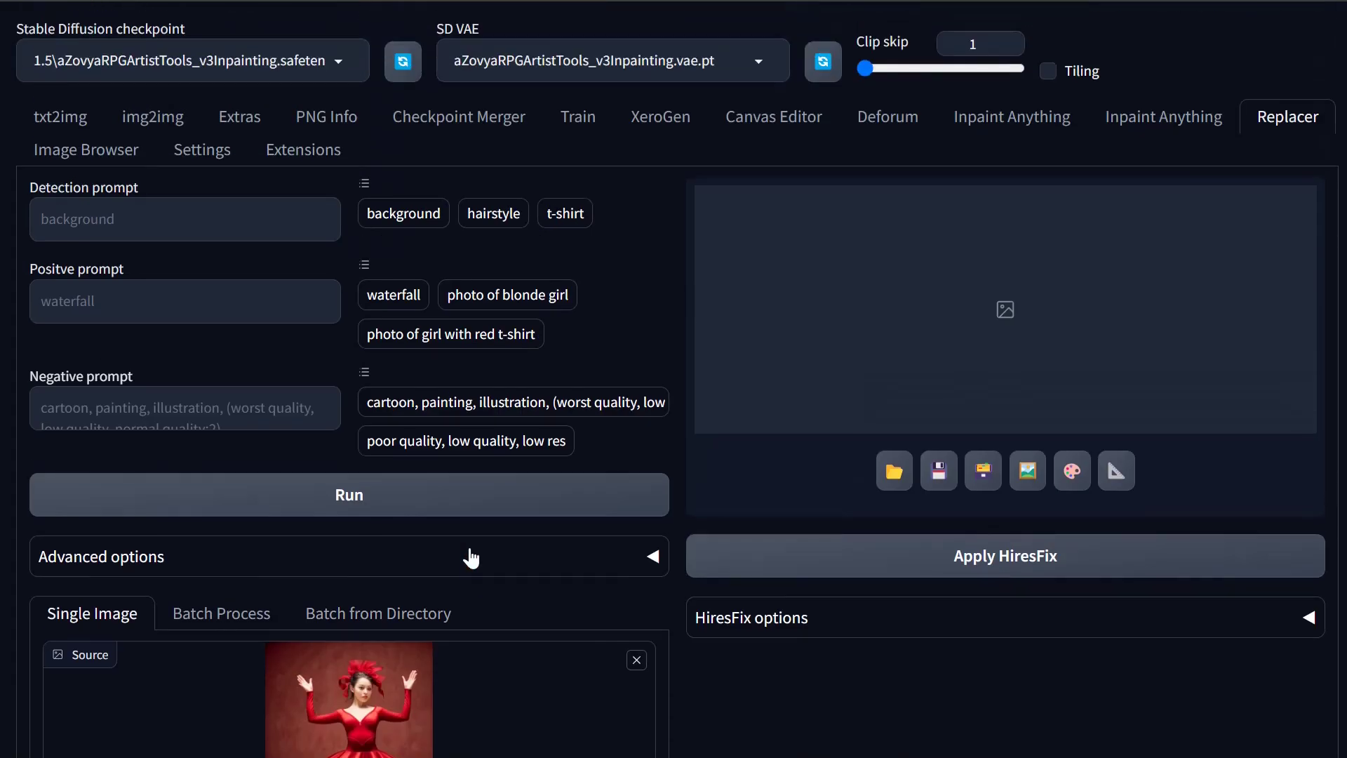
left_click(321, 226)
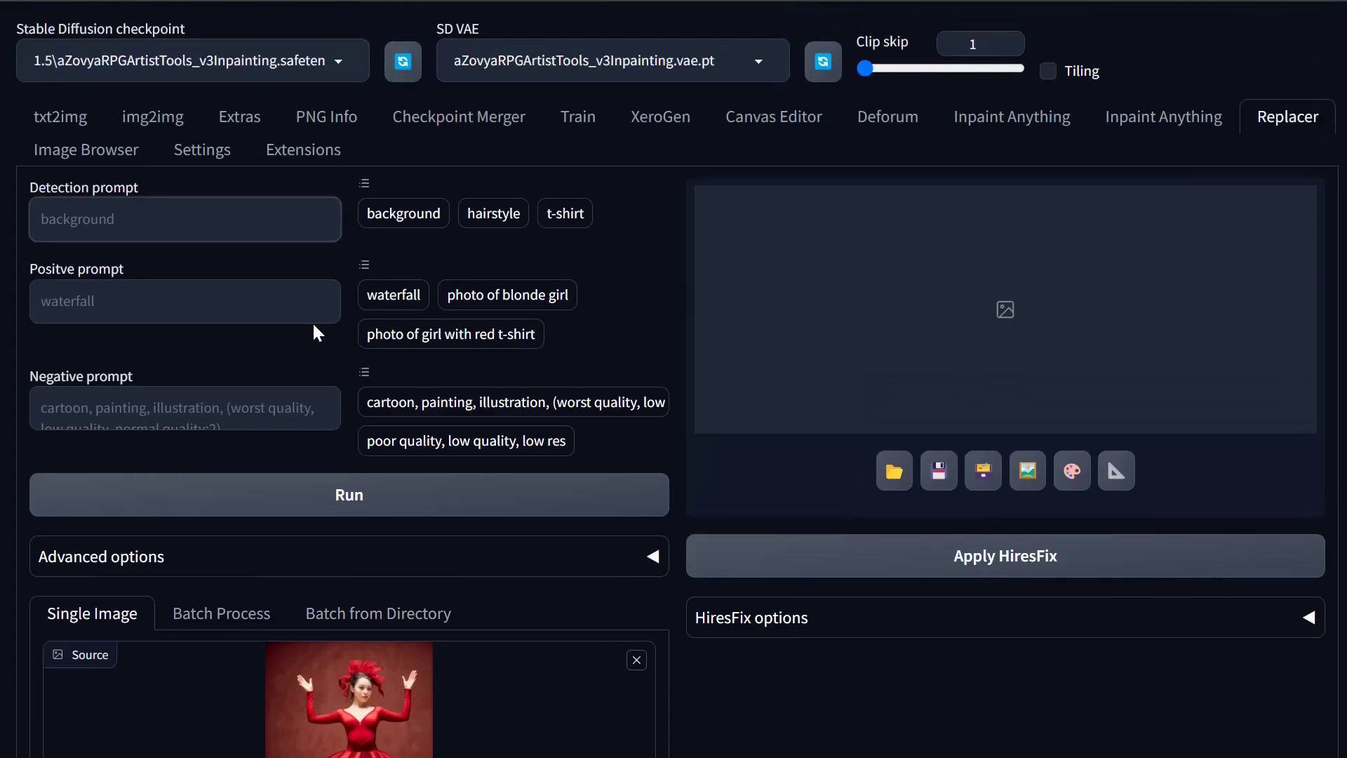
scroll(354, 355, "down", 2)
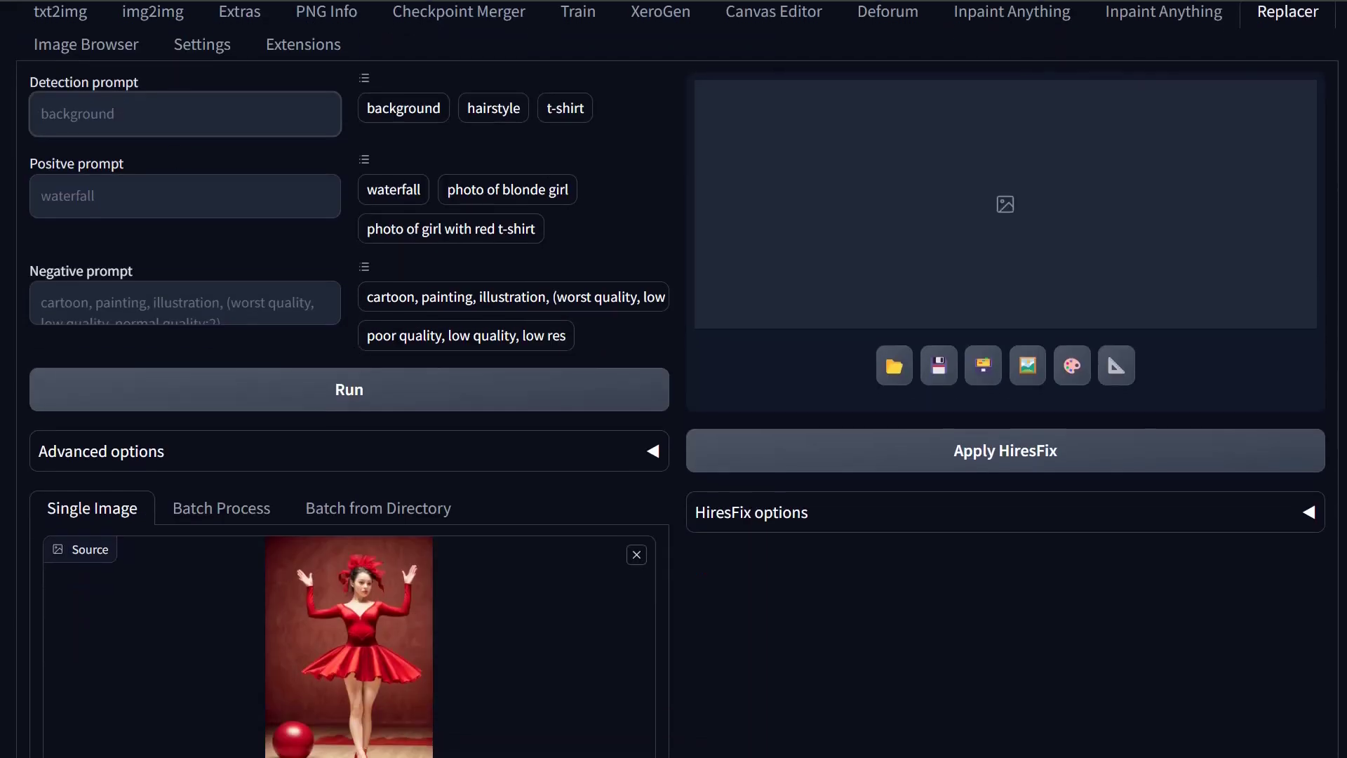
type("red dress")
left_click(42, 196)
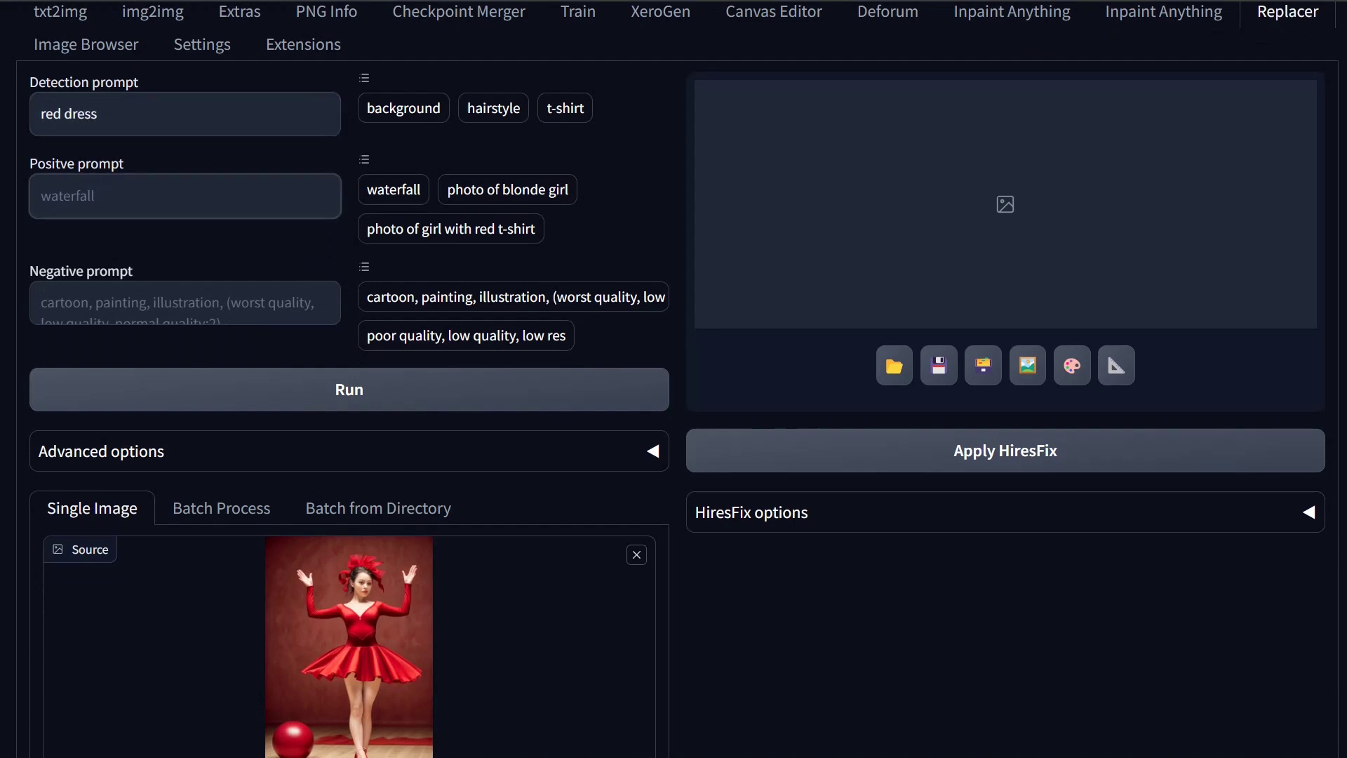
type("black dress")
left_click(340, 400)
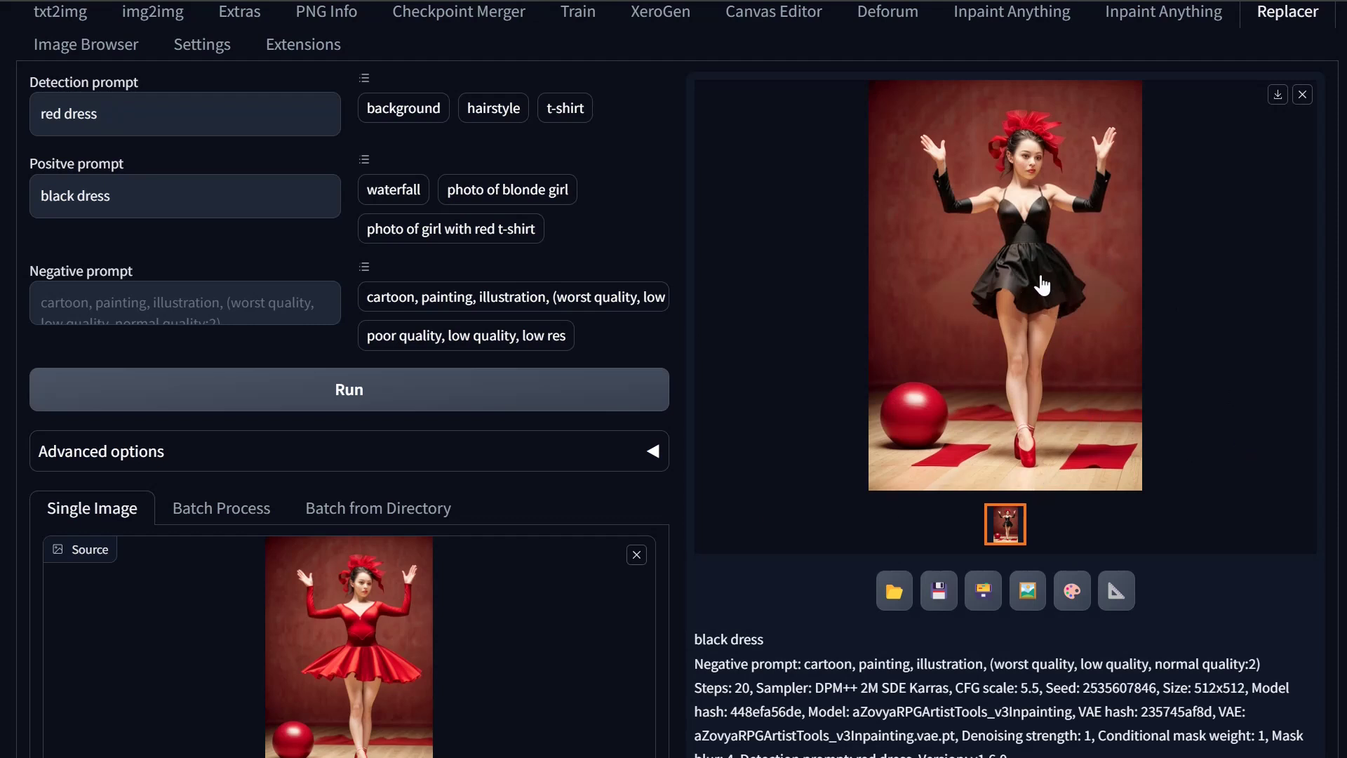
Run the replacement again with the positive prompt "black ballet dress" and use the generated image as the new source.
left_click(77, 196)
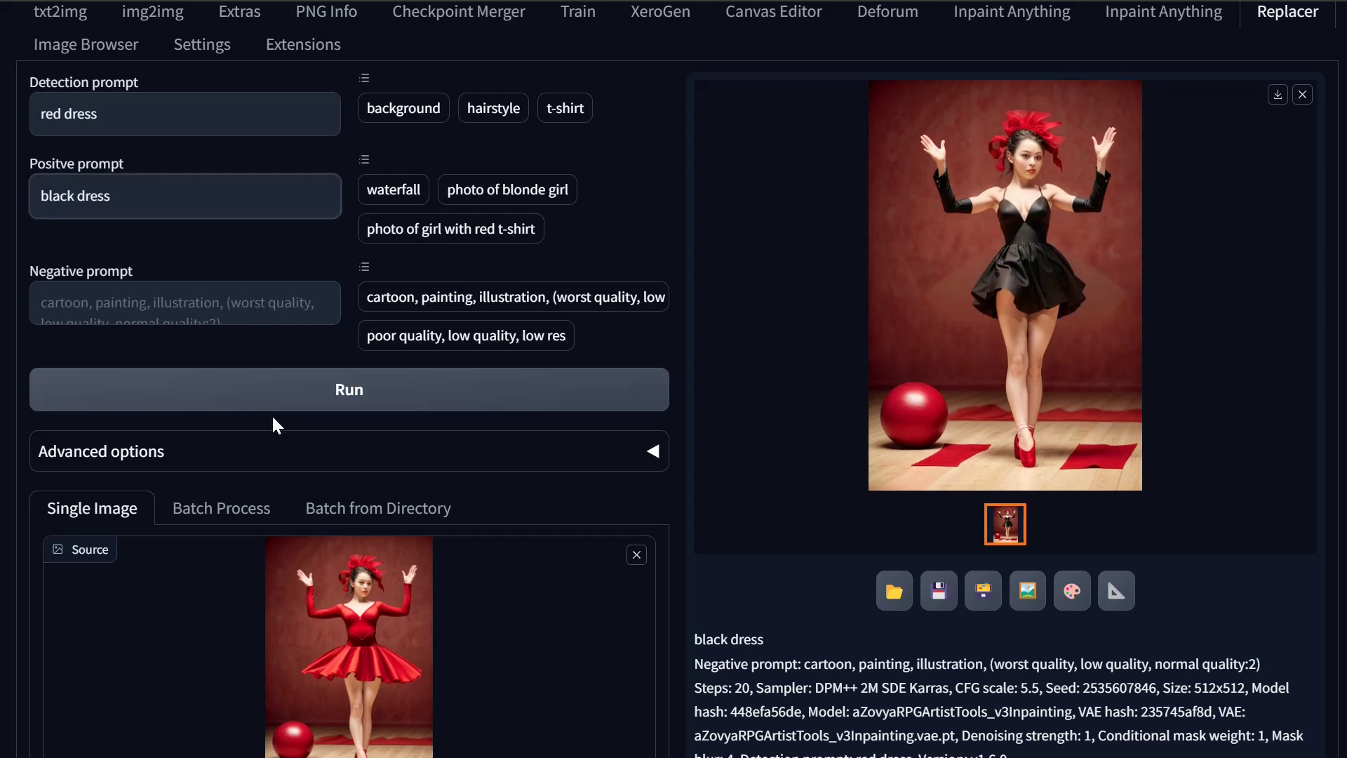
type("ballet")
left_click(304, 408)
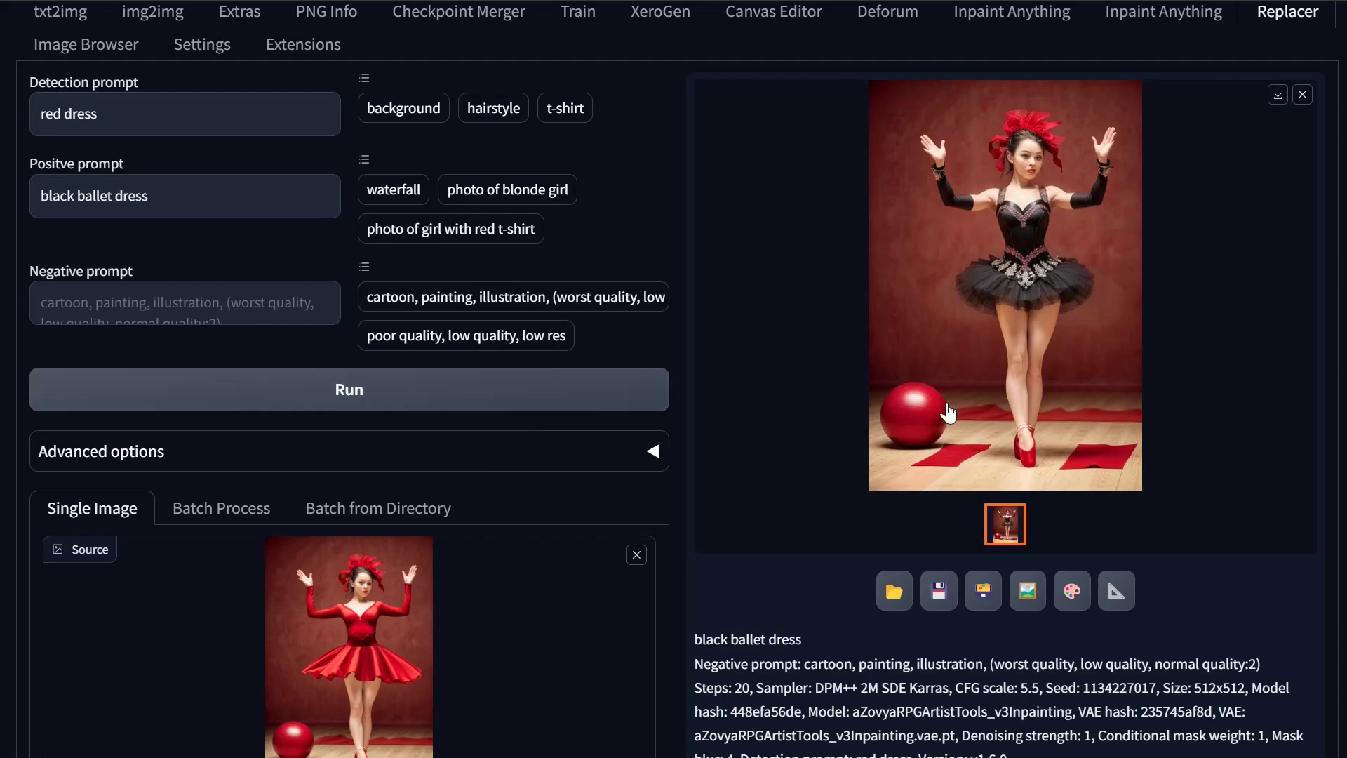
scroll(982, 407, "down", 1)
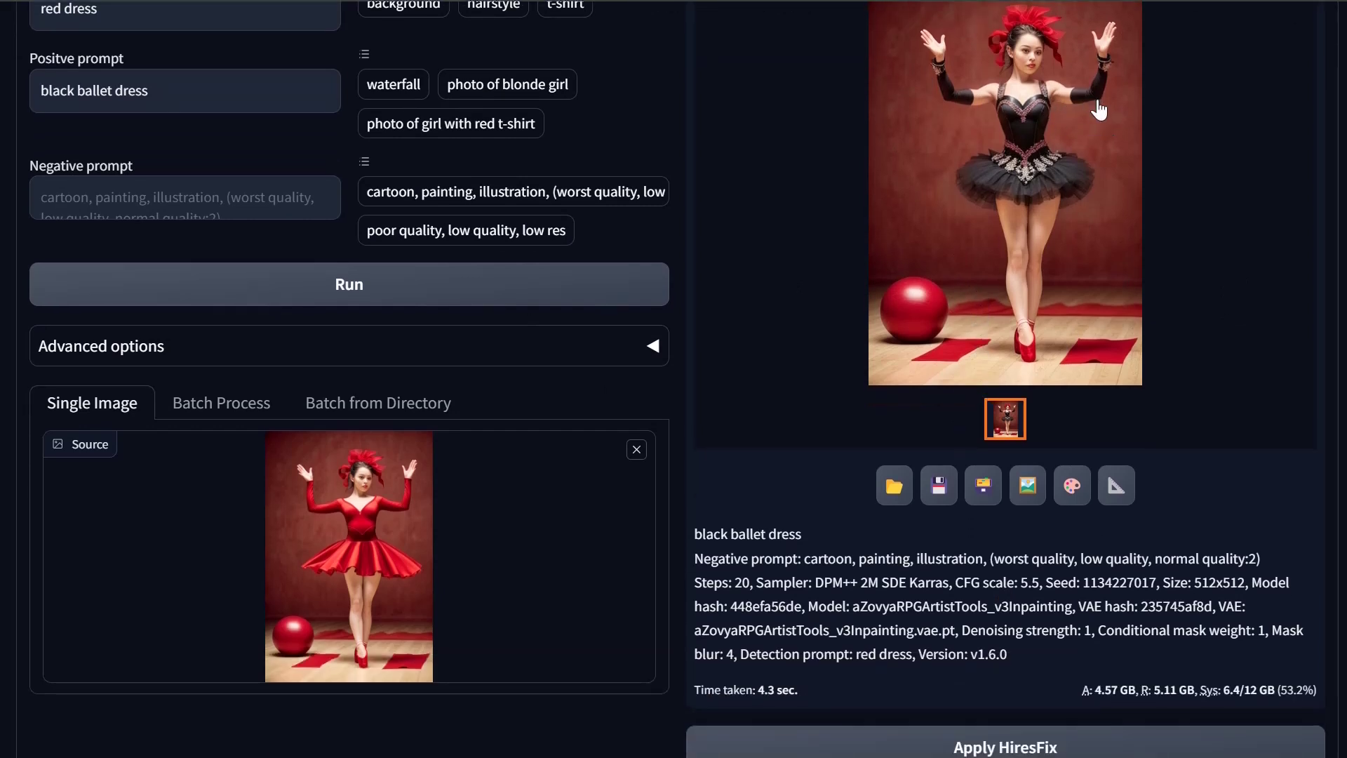
left_click_drag(1059, 145, 342, 531)
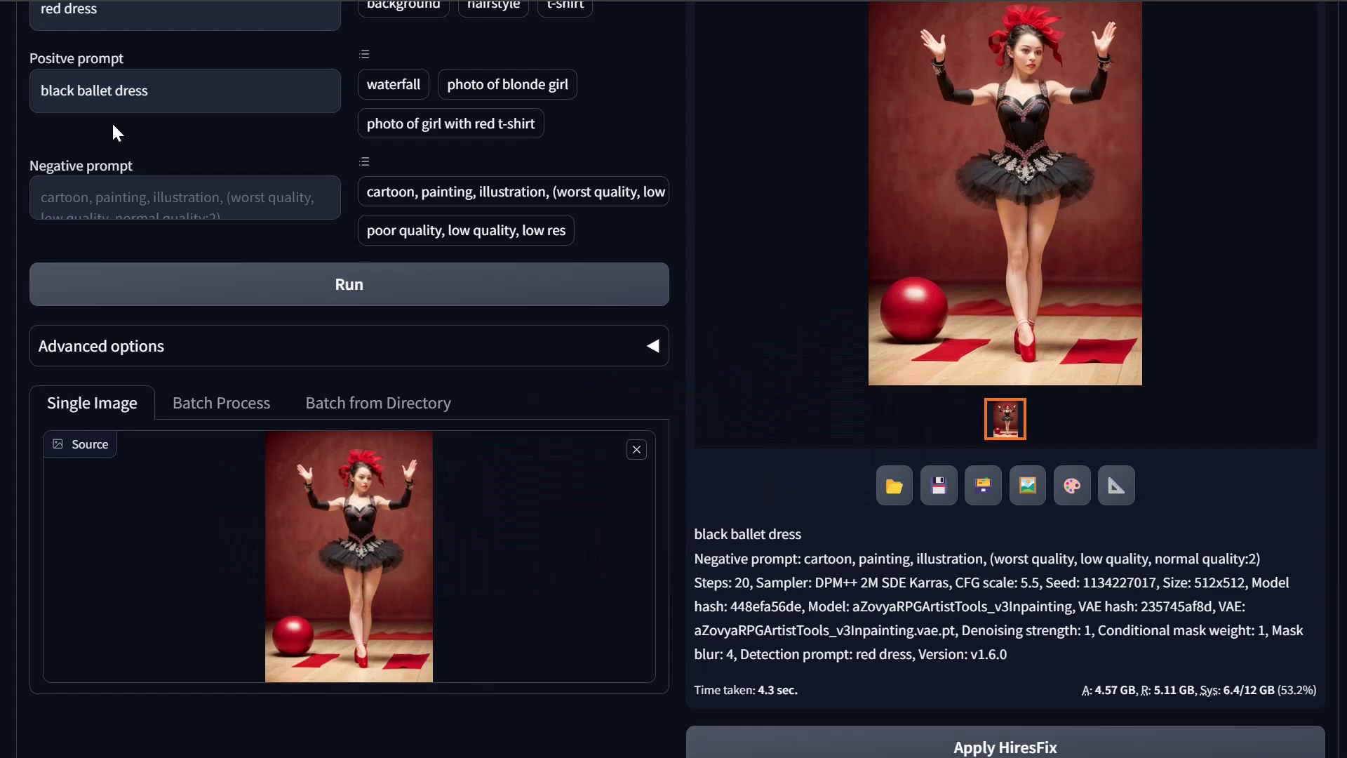
Set the detection prompt to "red ball" and the positive prompt to "ugly troll", and run the replacement.
scroll(188, 272, "up", 3)
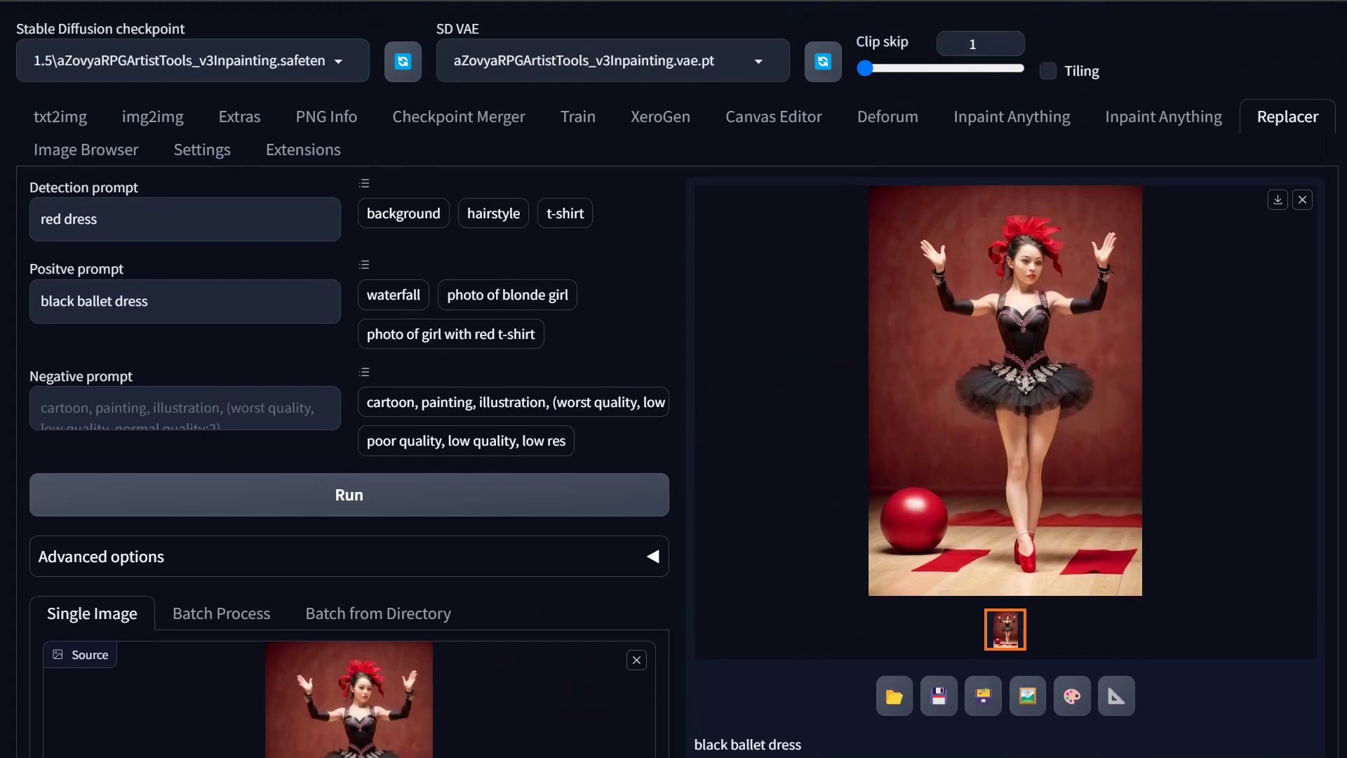
left_click(96, 219)
key("ctrl+a")
type("red ball")
key("Tab")
triple_click(95, 301)
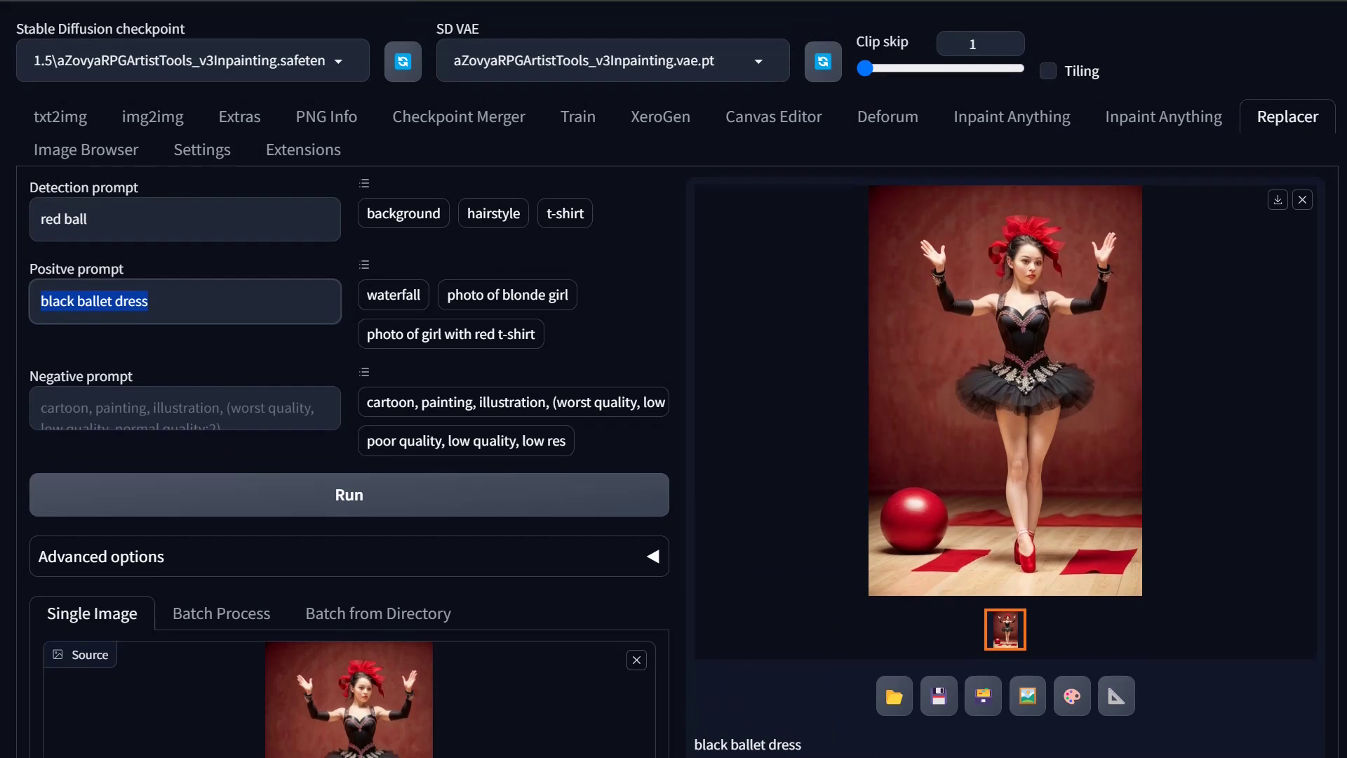
type("ugly troll")
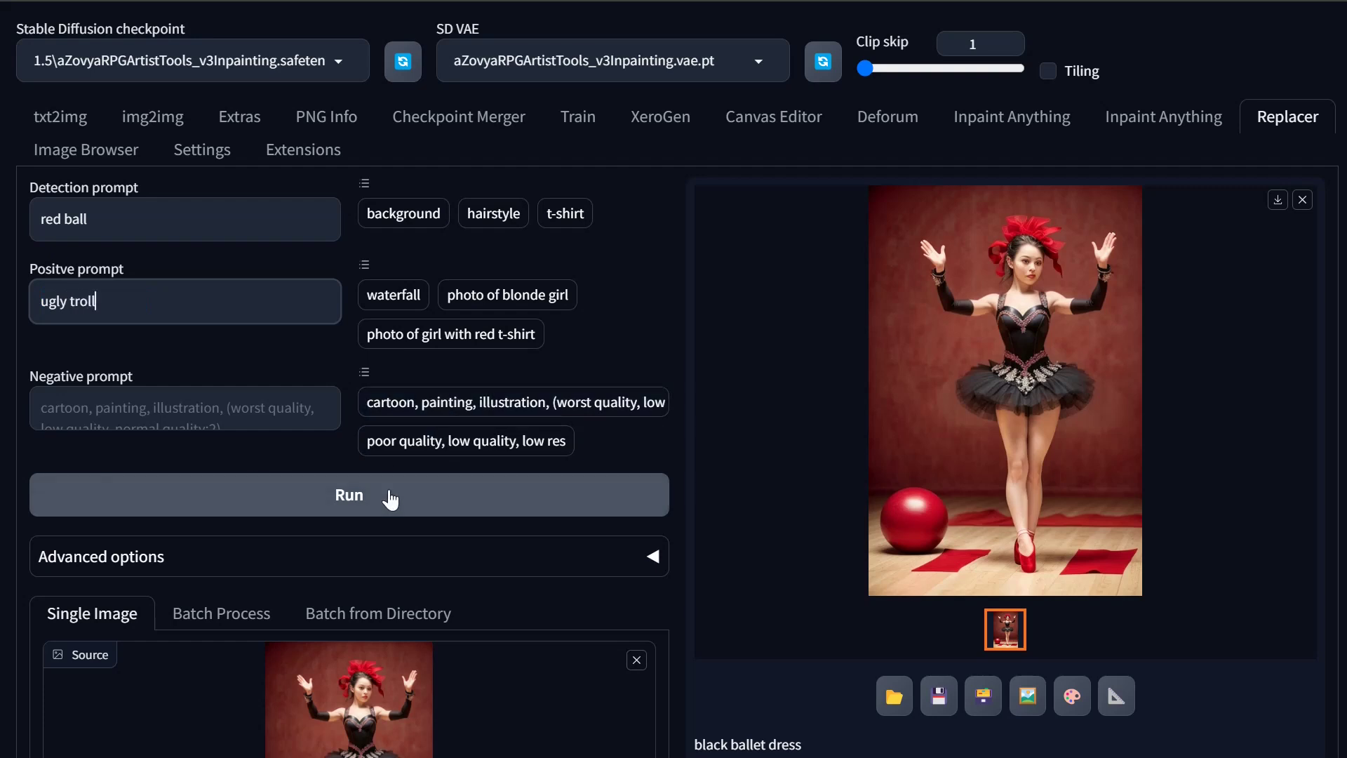
left_click(492, 495)
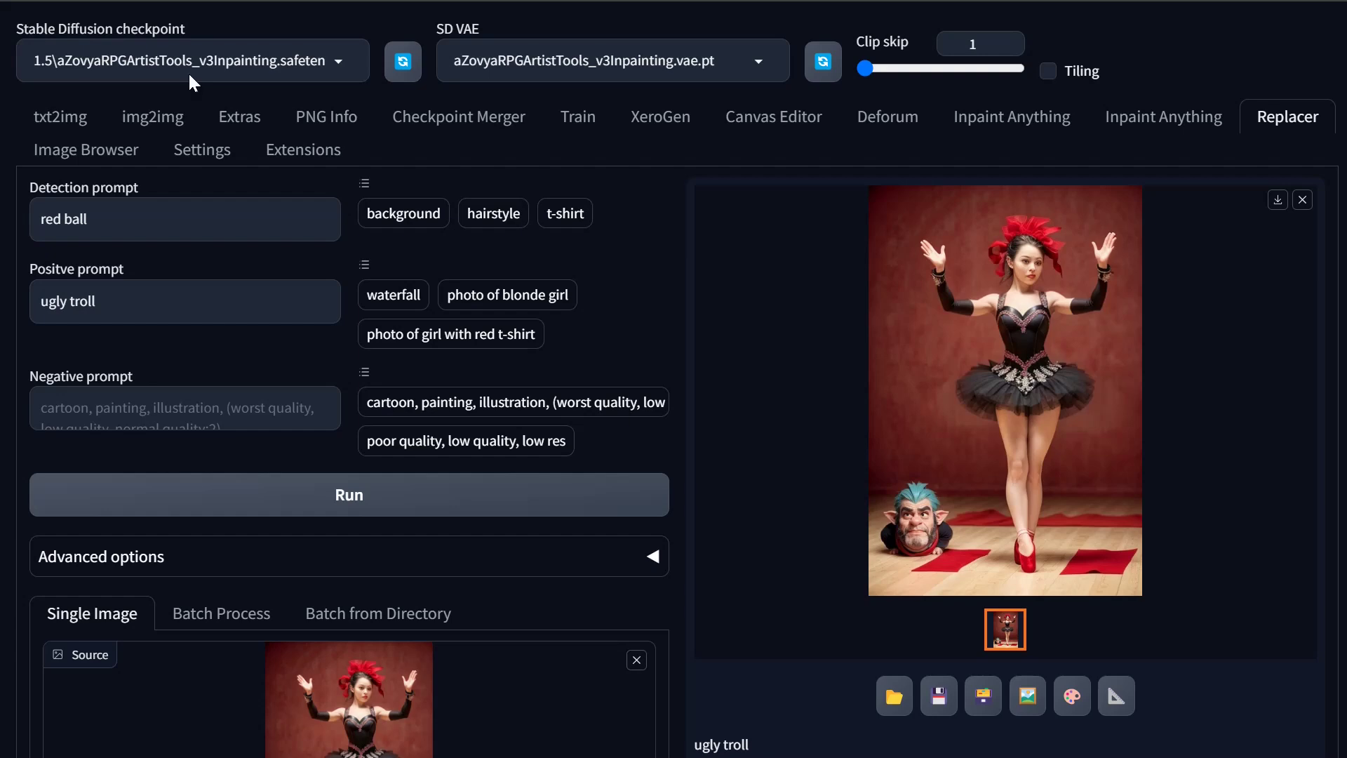
Expand Replacer's advanced options and set Mask Blur to 8.
scroll(421, 440, "down", 3)
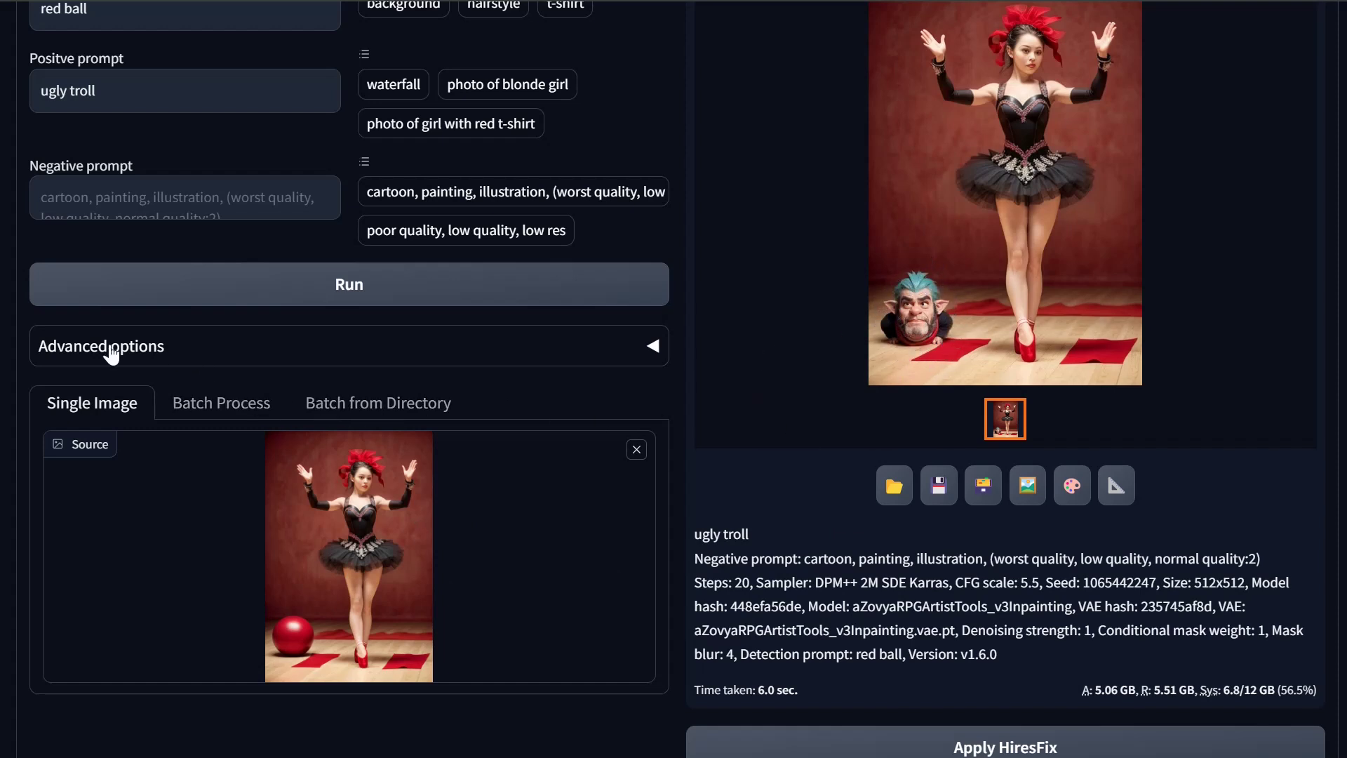
left_click(154, 361)
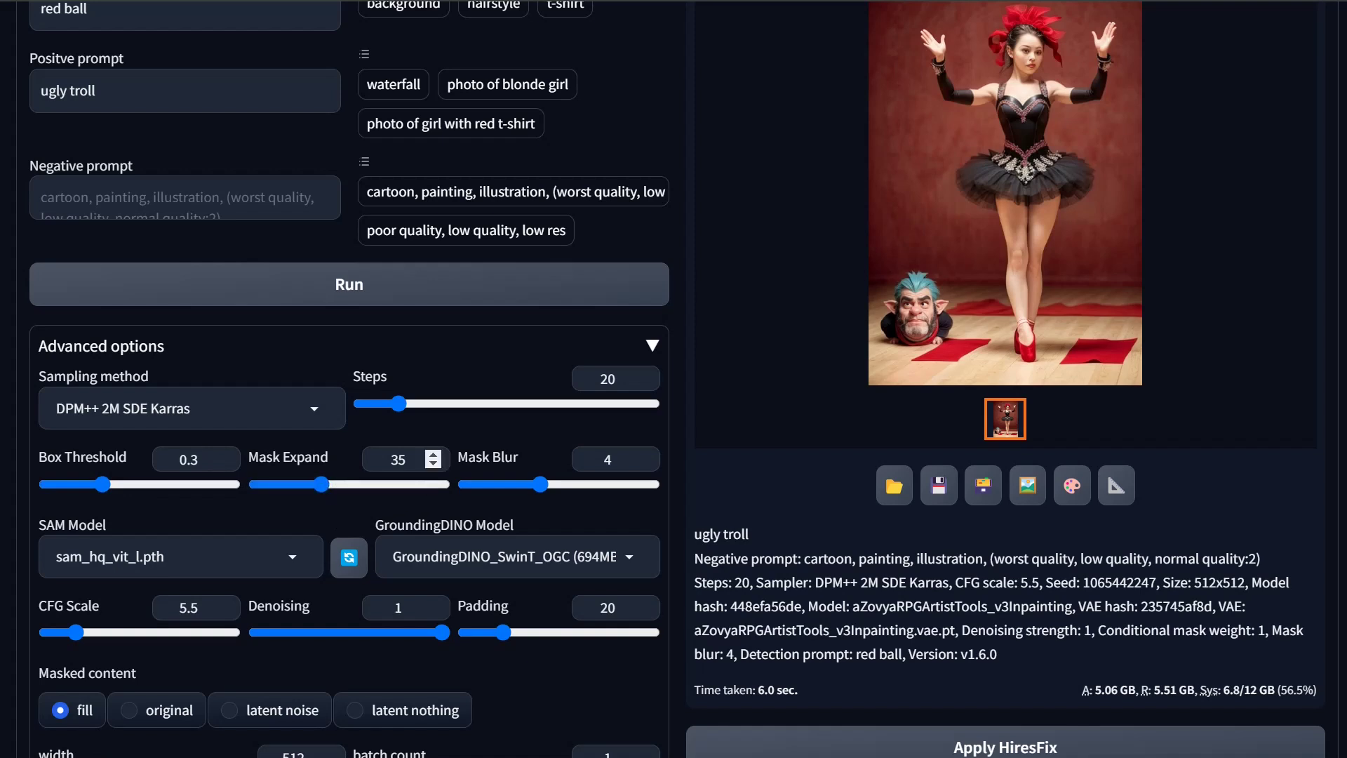
left_click(405, 459)
left_click(549, 494)
left_click_drag(550, 492, 611, 494)
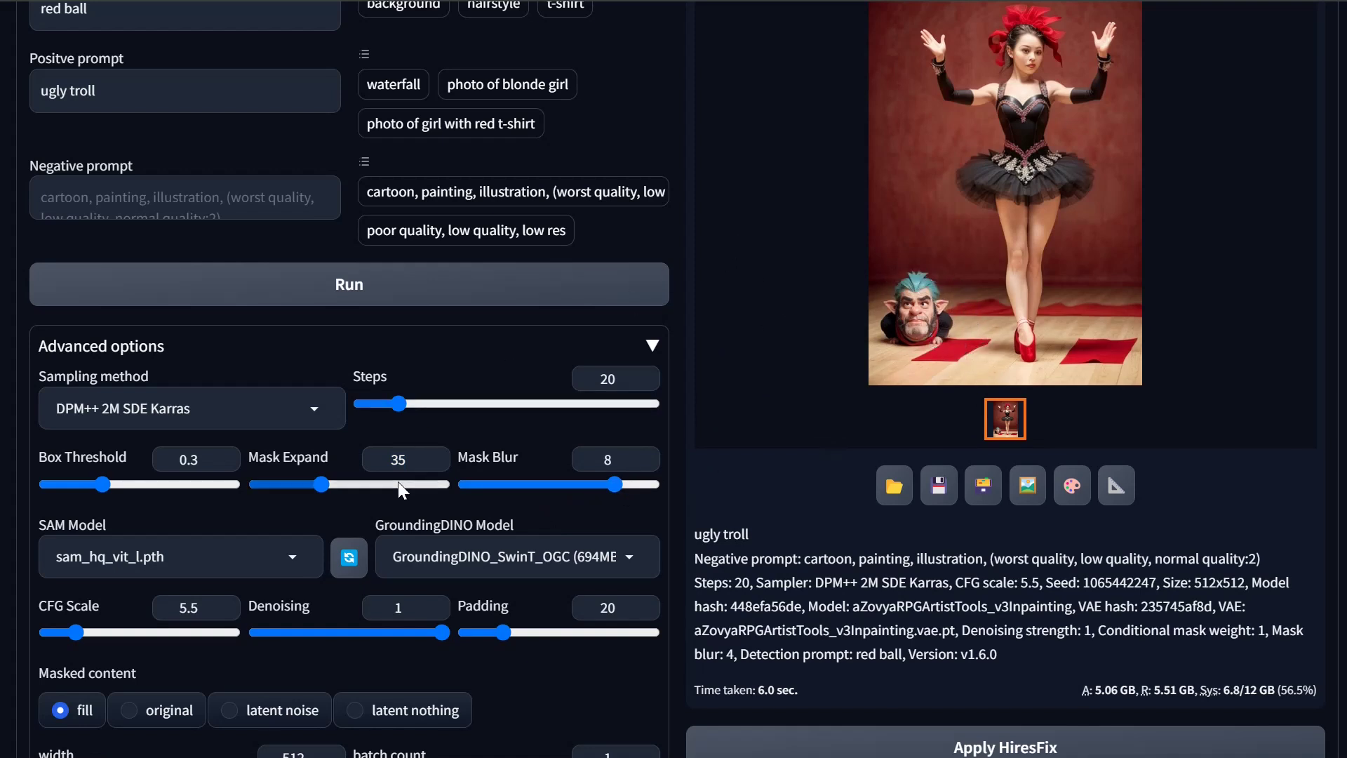
Set Mask Expand to 80, run the replacement with the positive prompt "ugly troll standing", and view the result enlarged.
left_click_drag(323, 491, 405, 497)
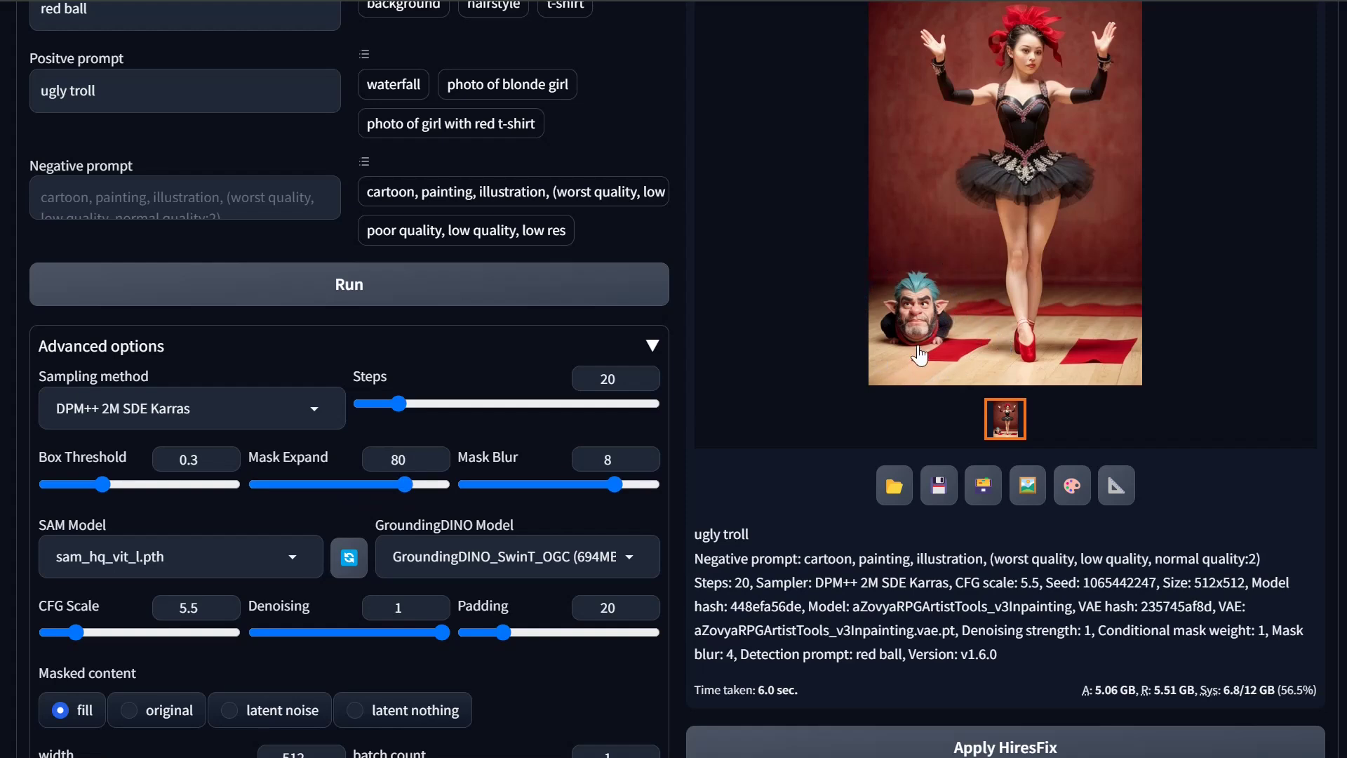
scroll(588, 442, "up", 3)
left_click(105, 301)
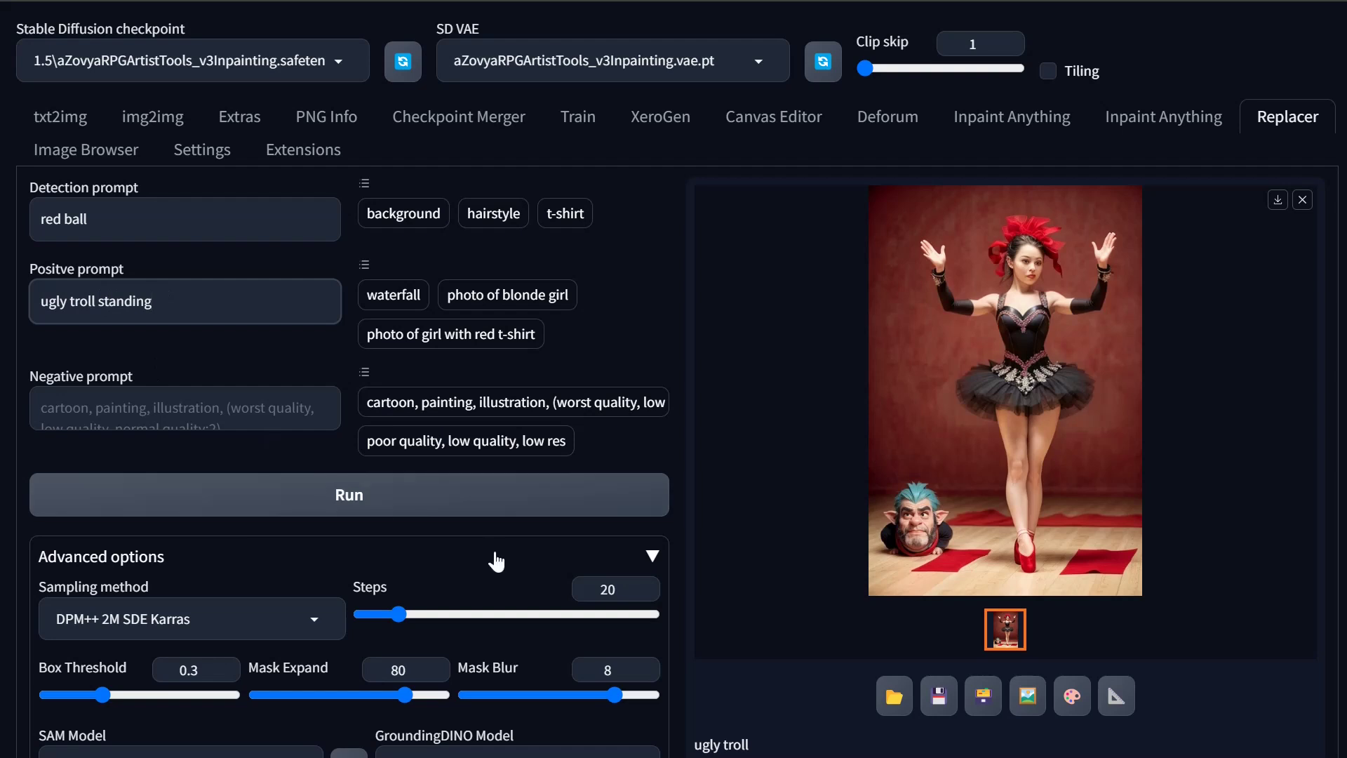
left_click(371, 507)
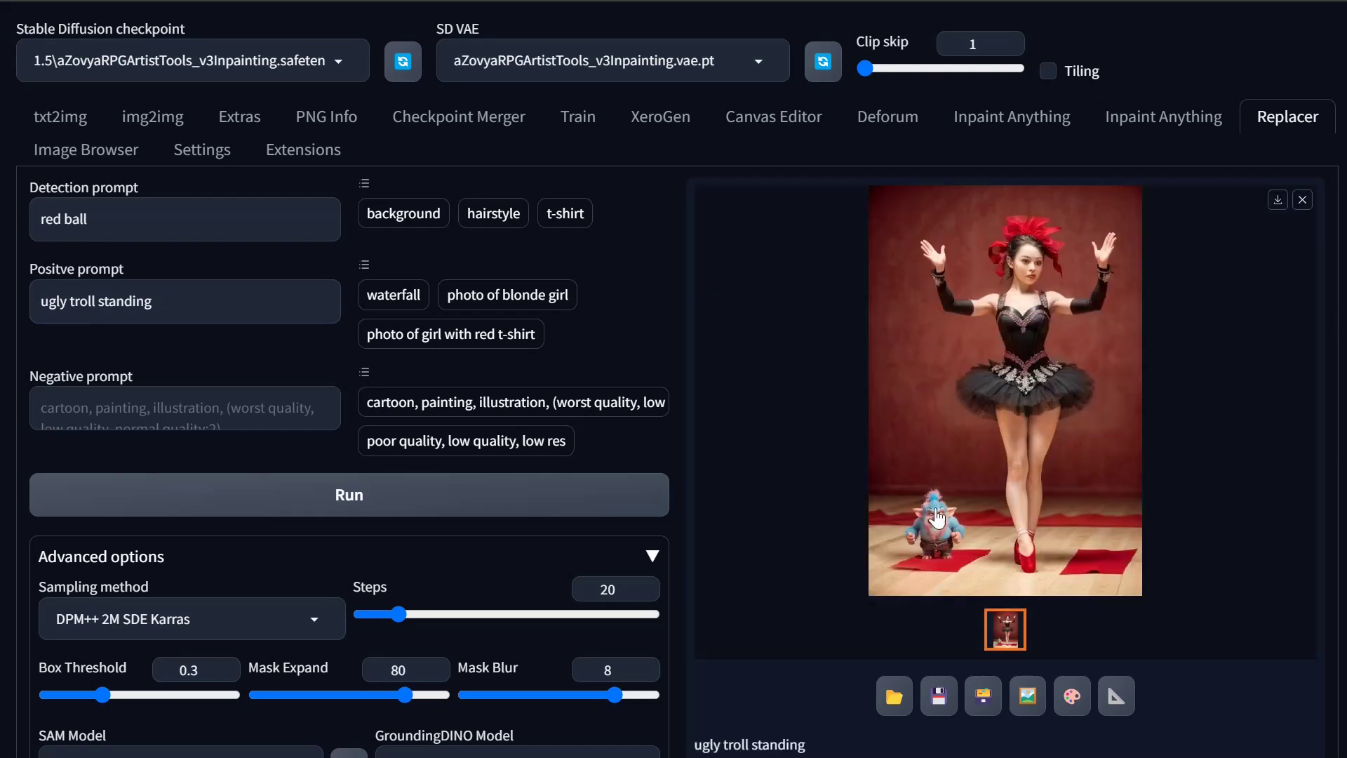
left_click(944, 556)
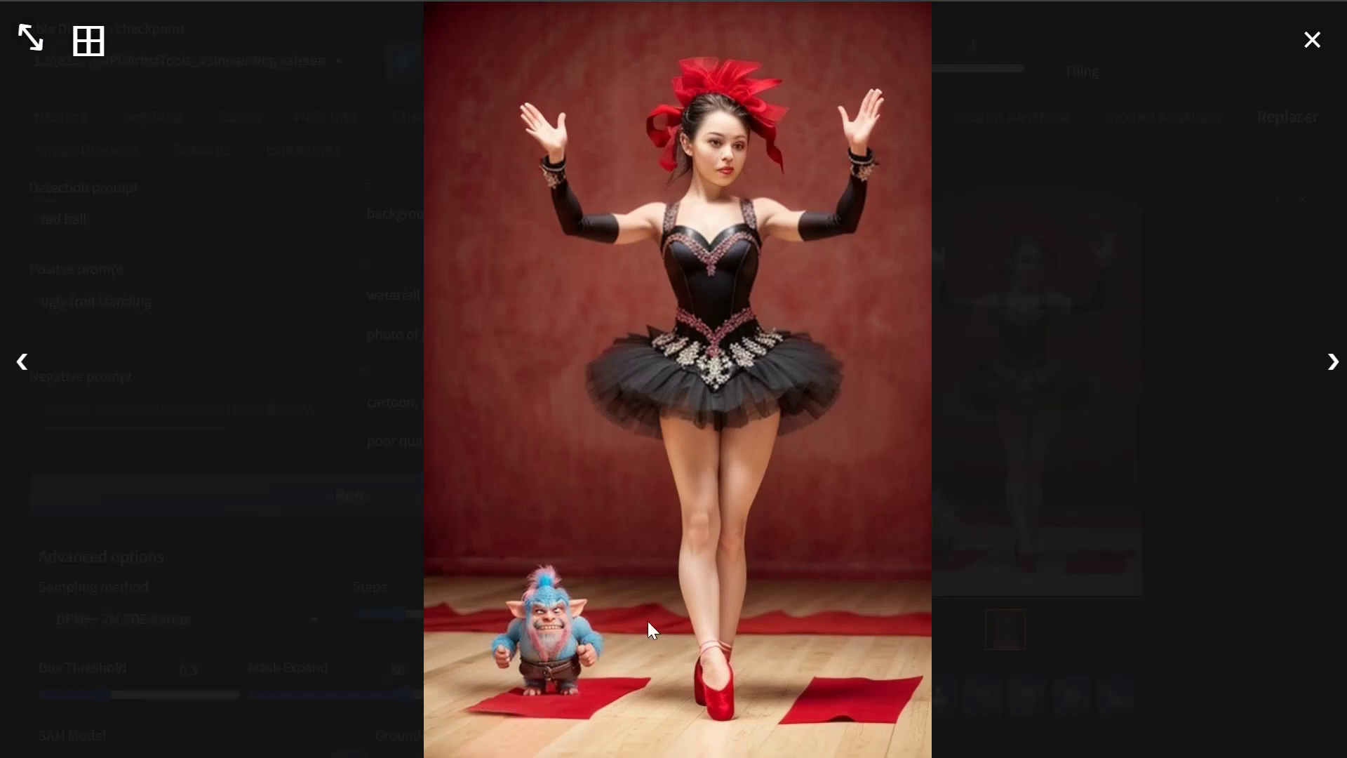
left_click(563, 529)
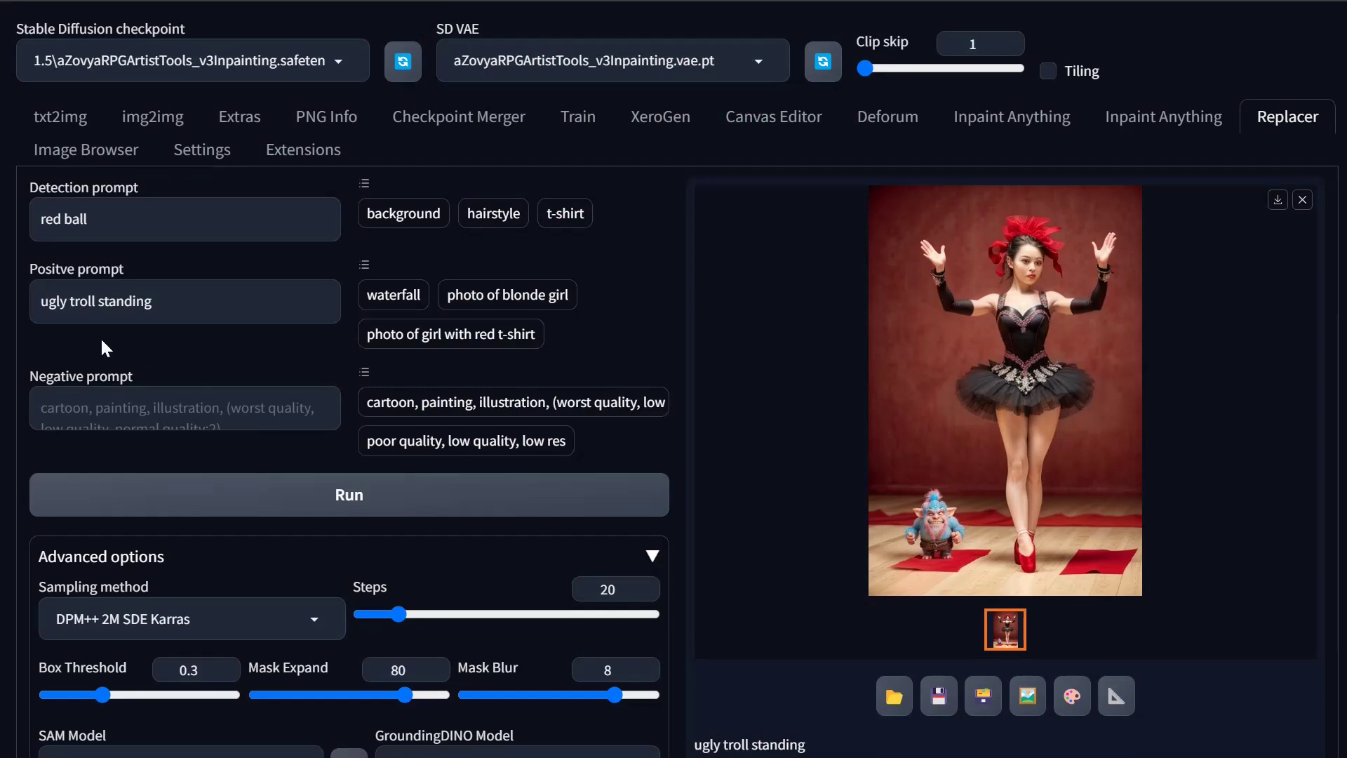
Run the replacement with the positive prompt "ugly troll dressed as a ballet dancer" and inspect the enlarged result.
left_click(66, 301)
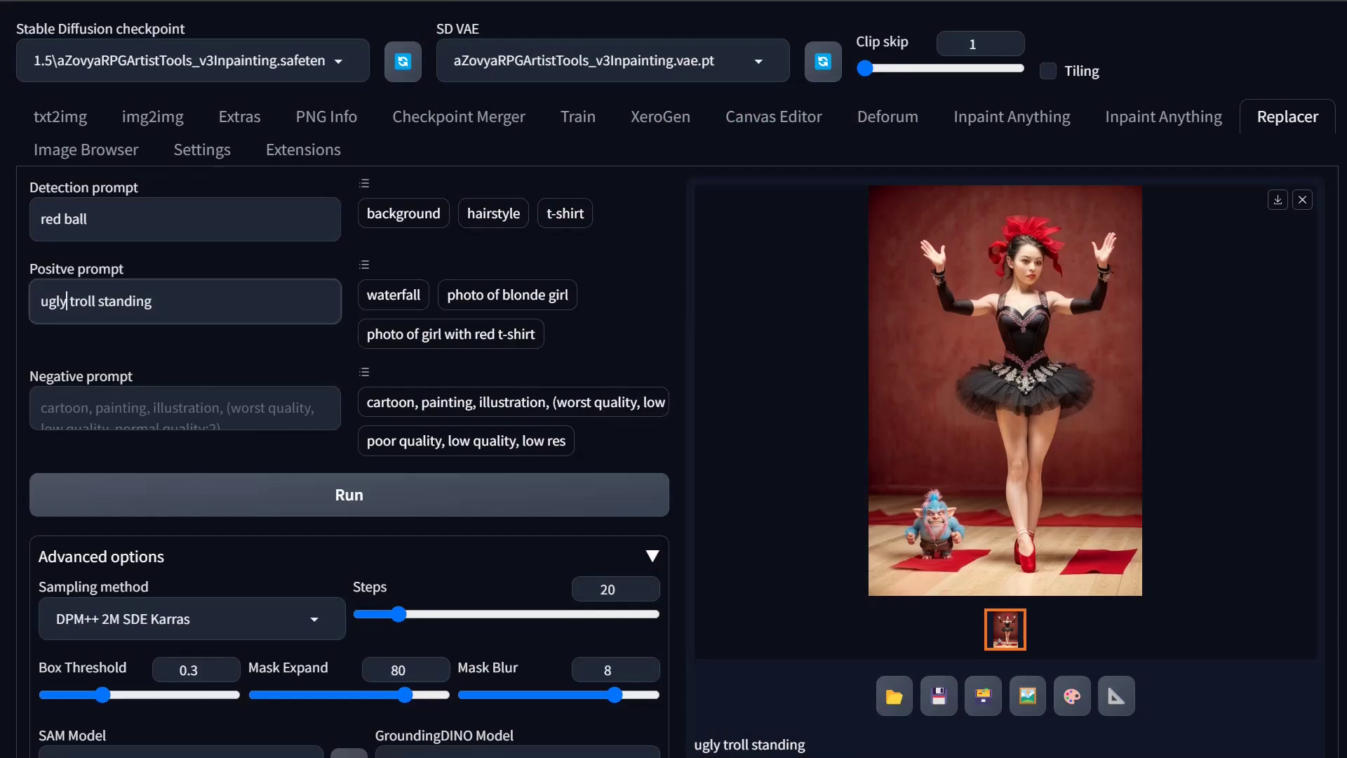
left_click_drag(151, 301, 99, 301)
type("d dressed as a ballet danc")
key("BackSpace")
key("BackSpace")
type("ncer")
left_click(364, 497)
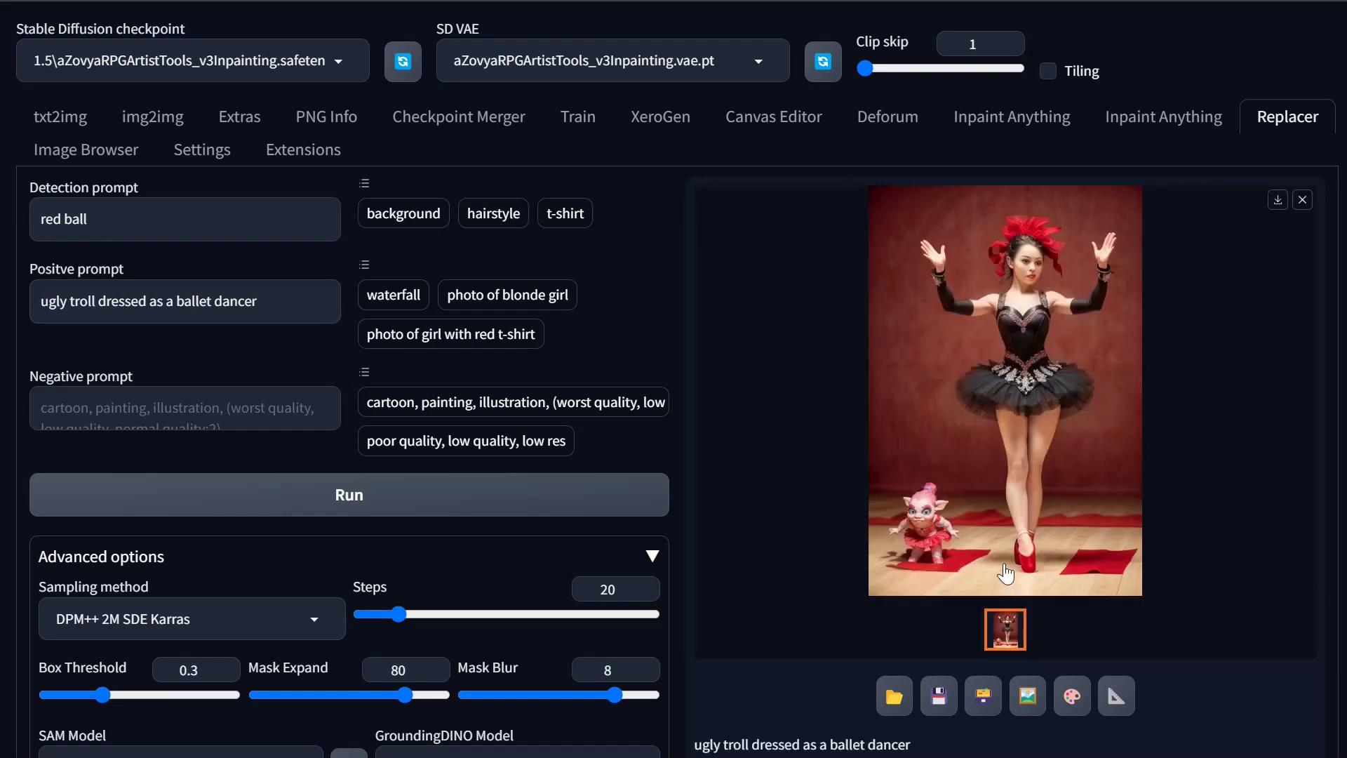
left_click(956, 530)
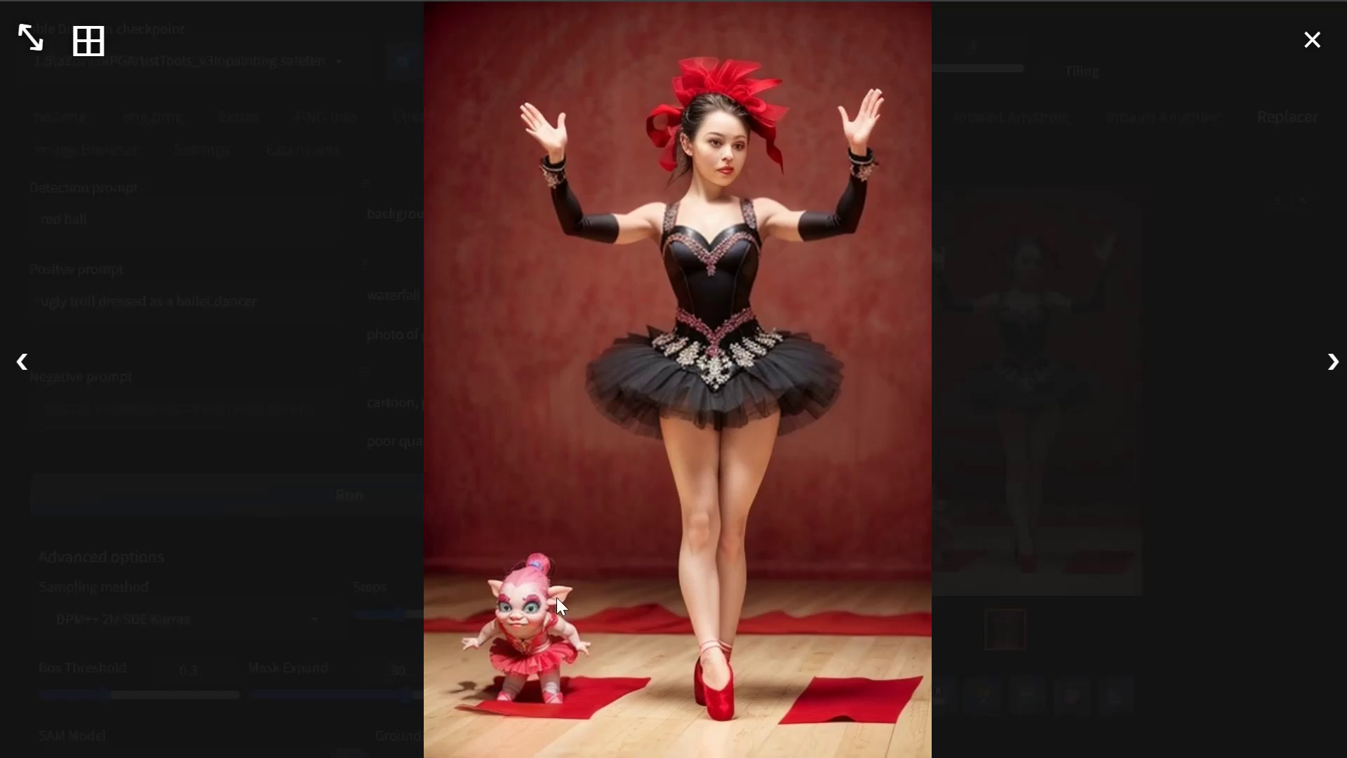
left_click(411, 580)
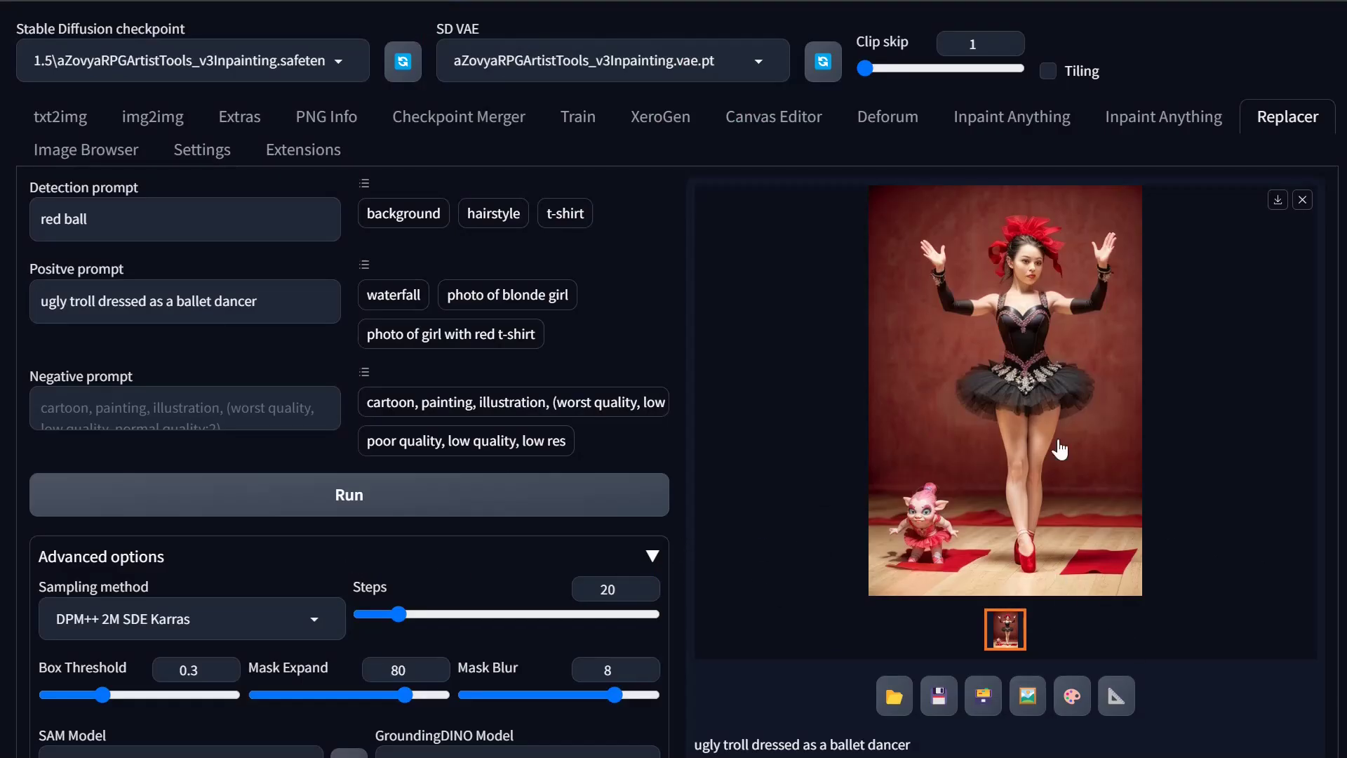
Set CFG Scale to 7 and Padding to 10, and run the replacement again.
scroll(557, 571, "down", 2)
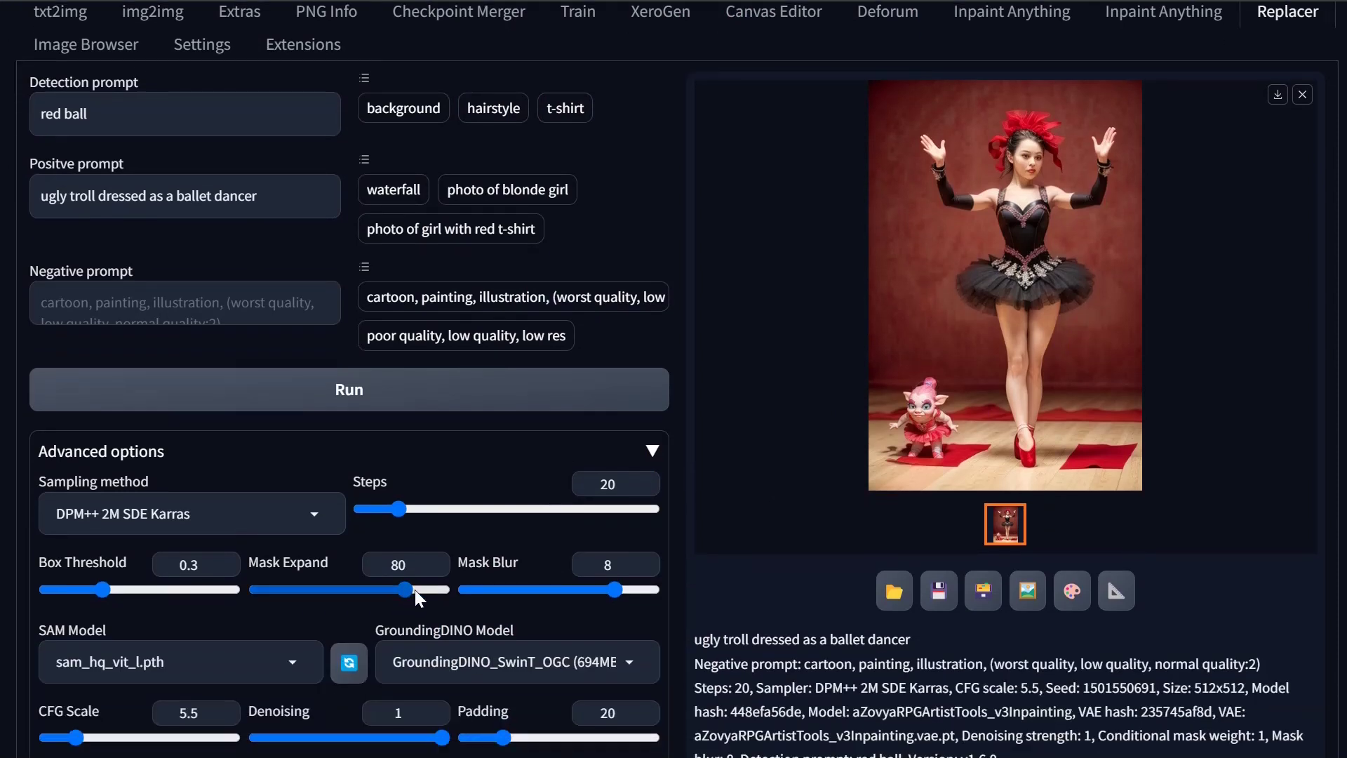
scroll(170, 580, "down", 2)
mouse_move(76, 632)
left_mouse_down()
mouse_move(99, 635)
mouse_move(85, 640)
left_mouse_up()
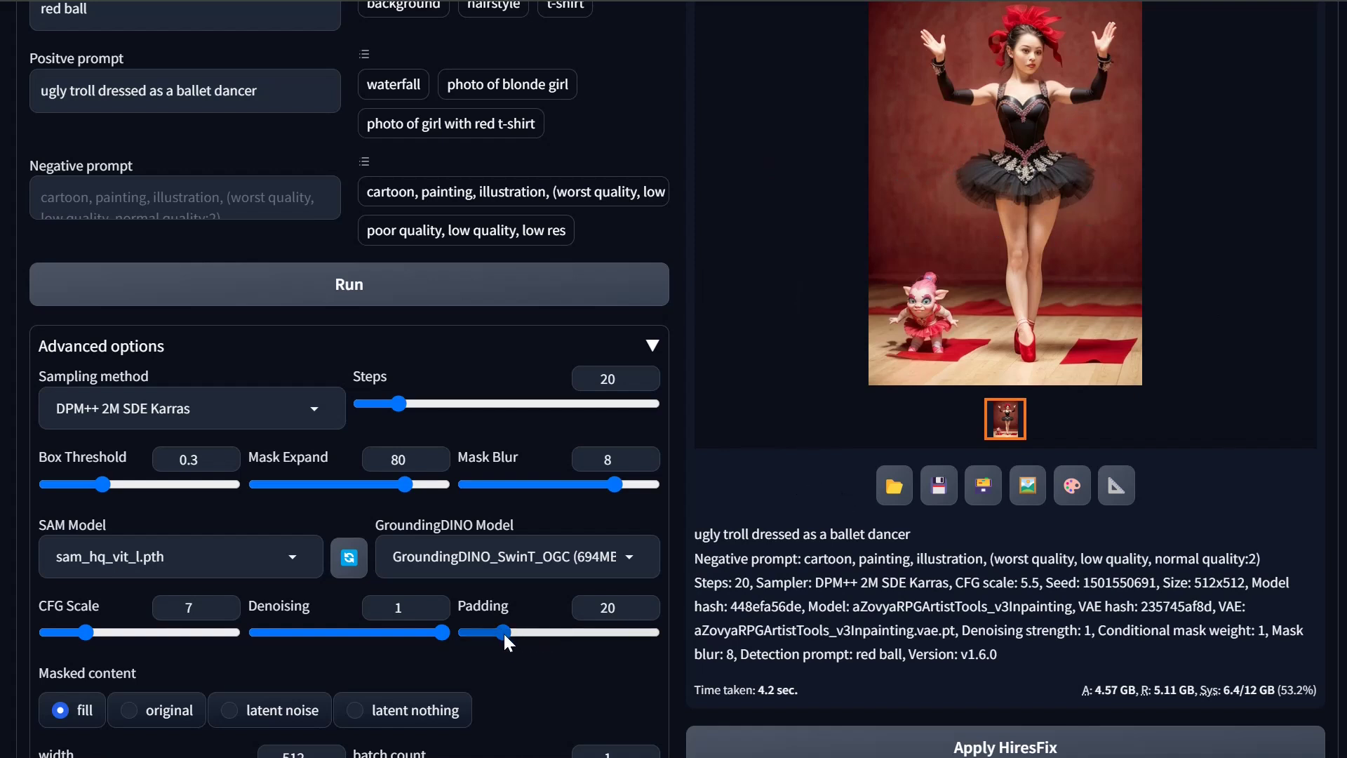
left_click_drag(505, 634, 485, 633)
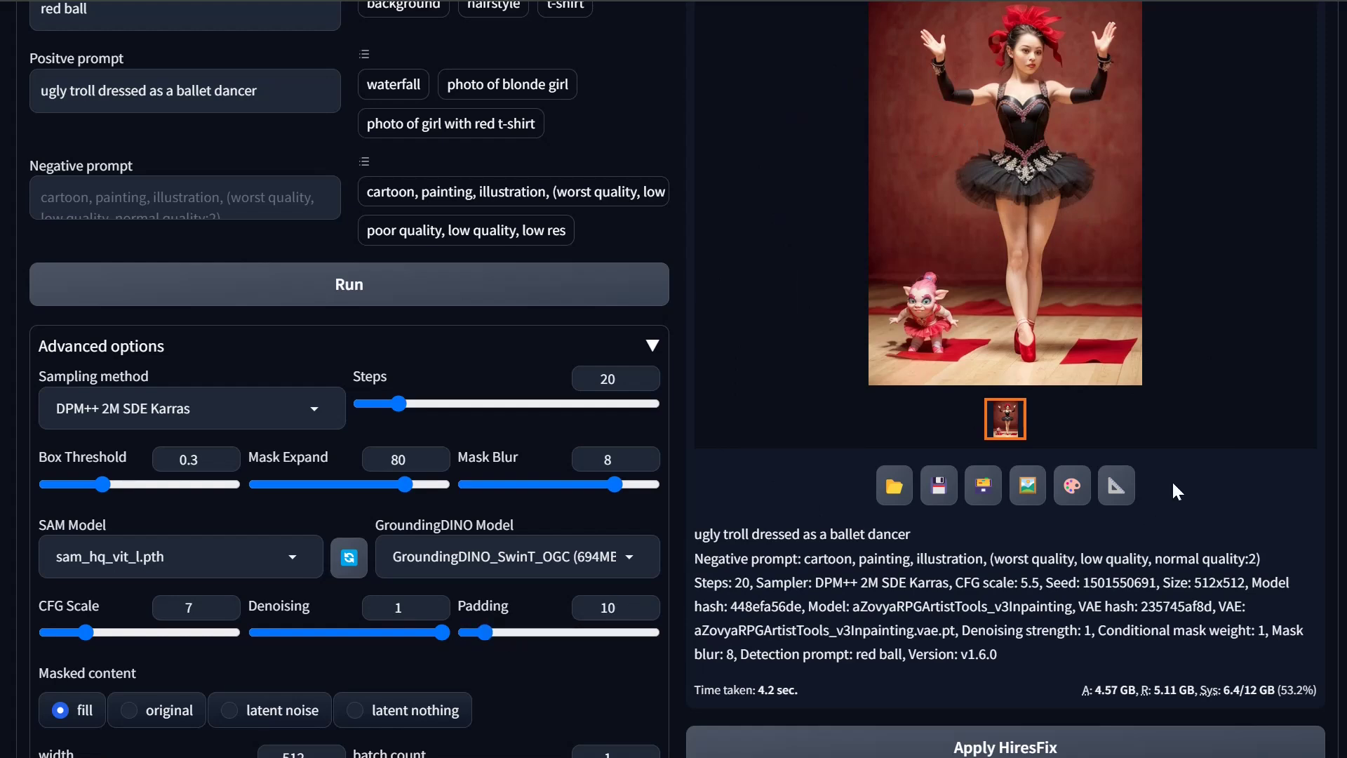
scroll(575, 561, "up", 3)
left_click(656, 497)
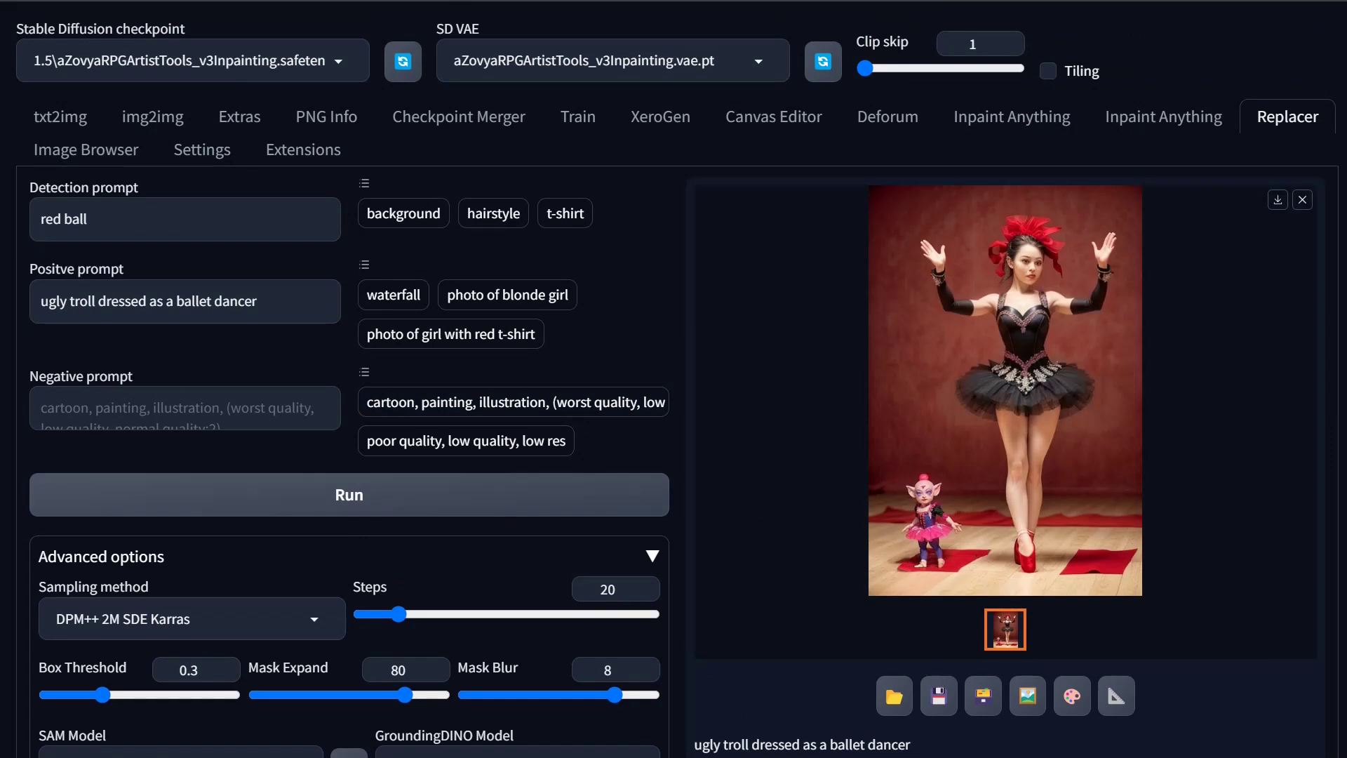
Change the positive prompt to "large ugly troll dressed as a ballet dancer", set Padding to 20, and rerun the replacement.
left_click(40, 301)
type("large")
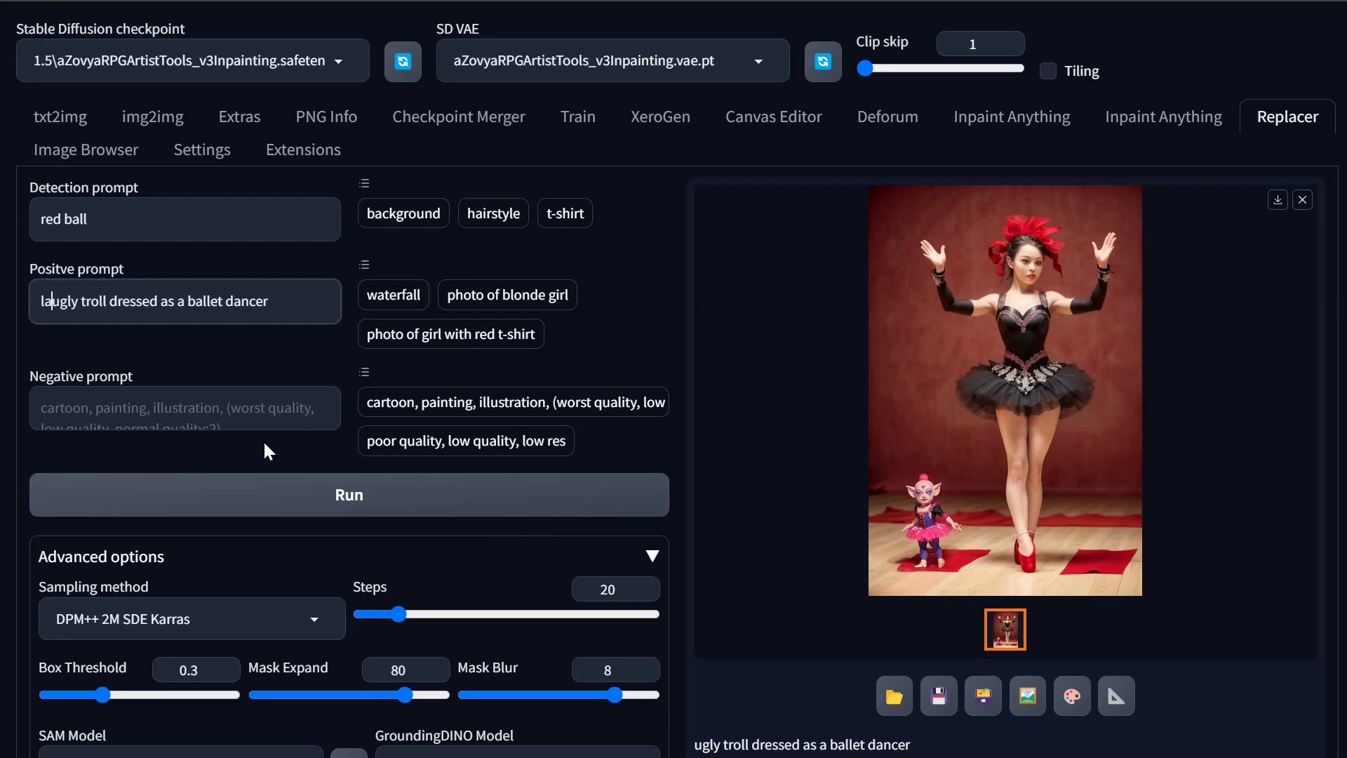
scroll(480, 536, "down", 3)
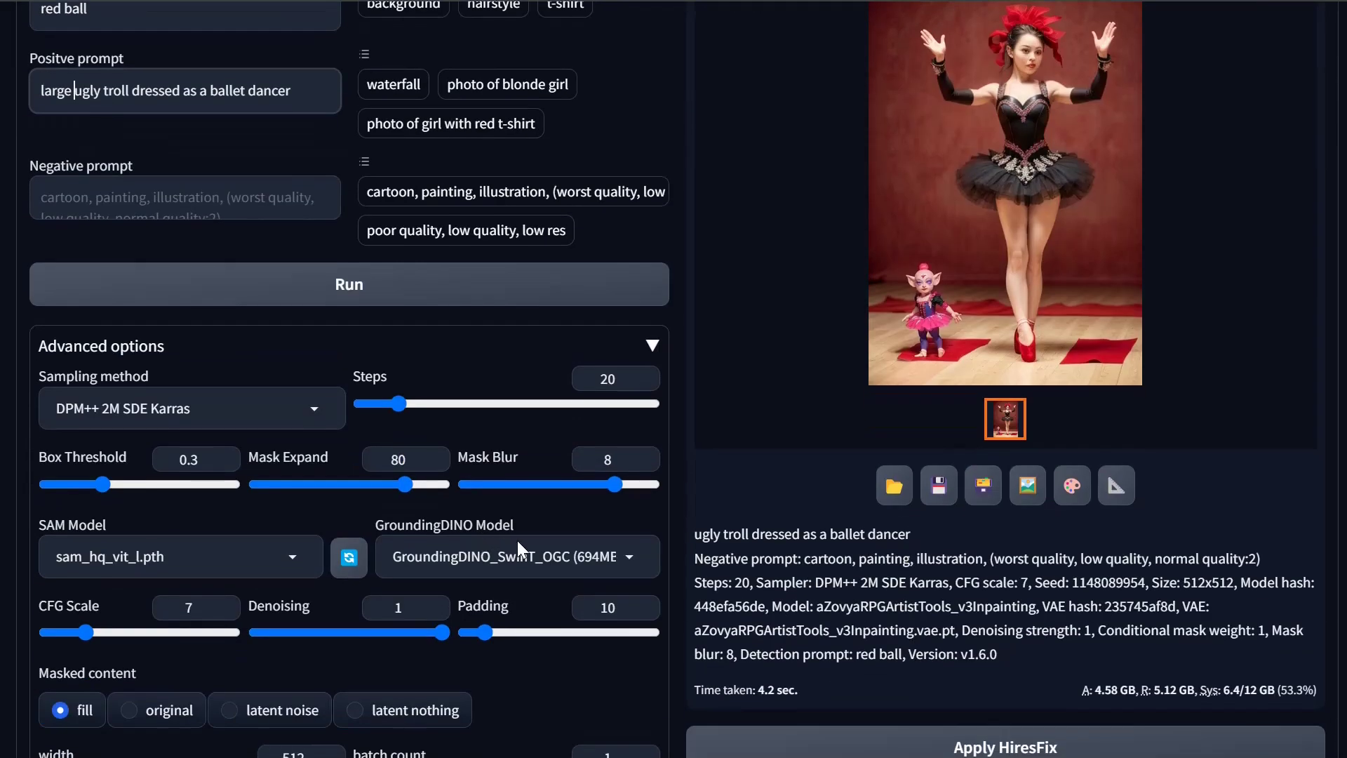
left_click(502, 634)
key("Right")
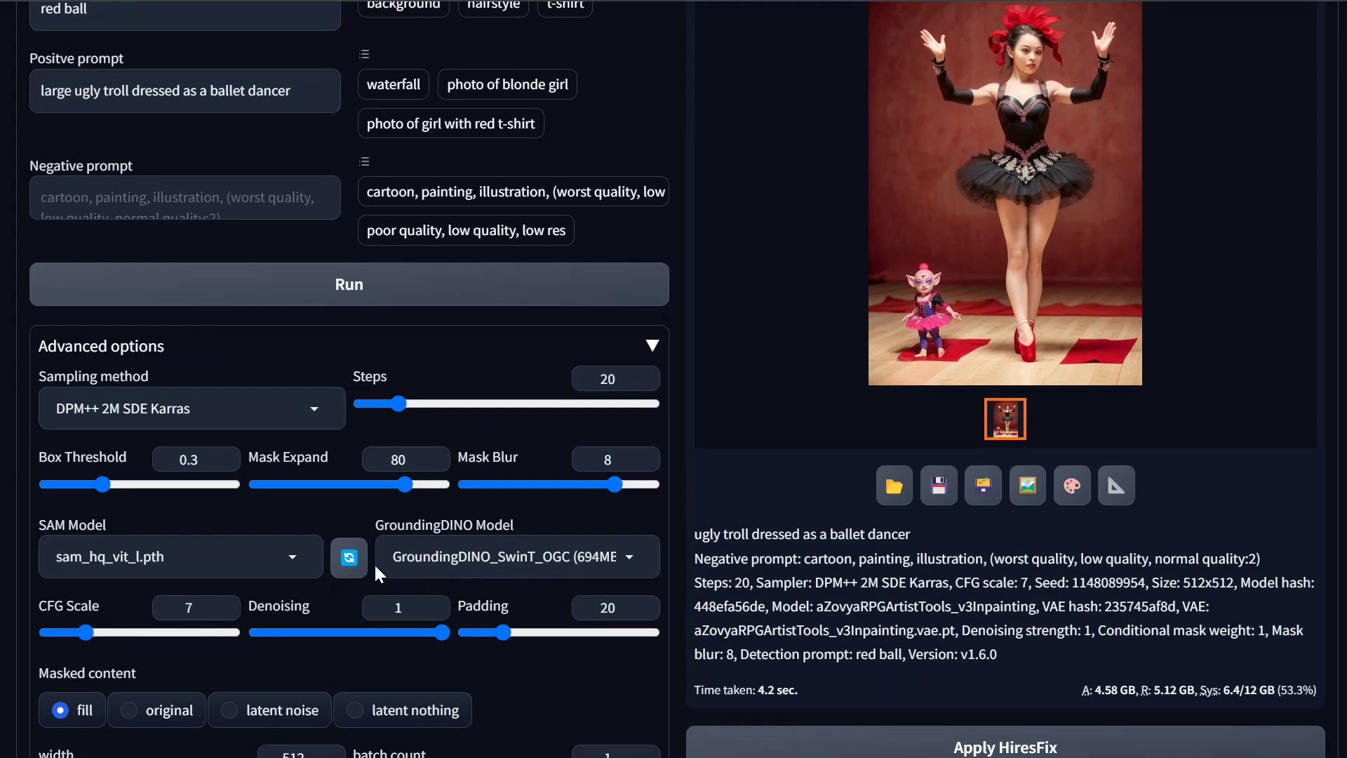
left_click(548, 570)
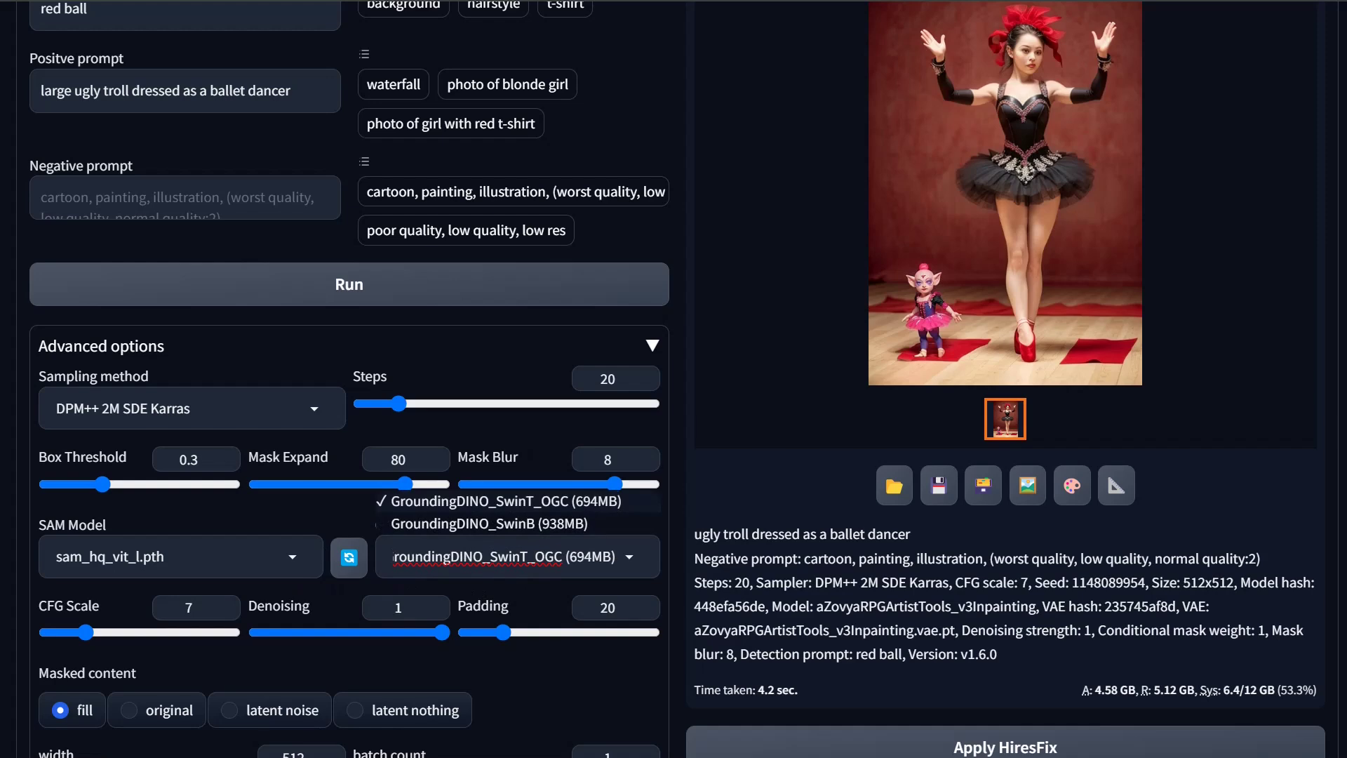
left_click(576, 691)
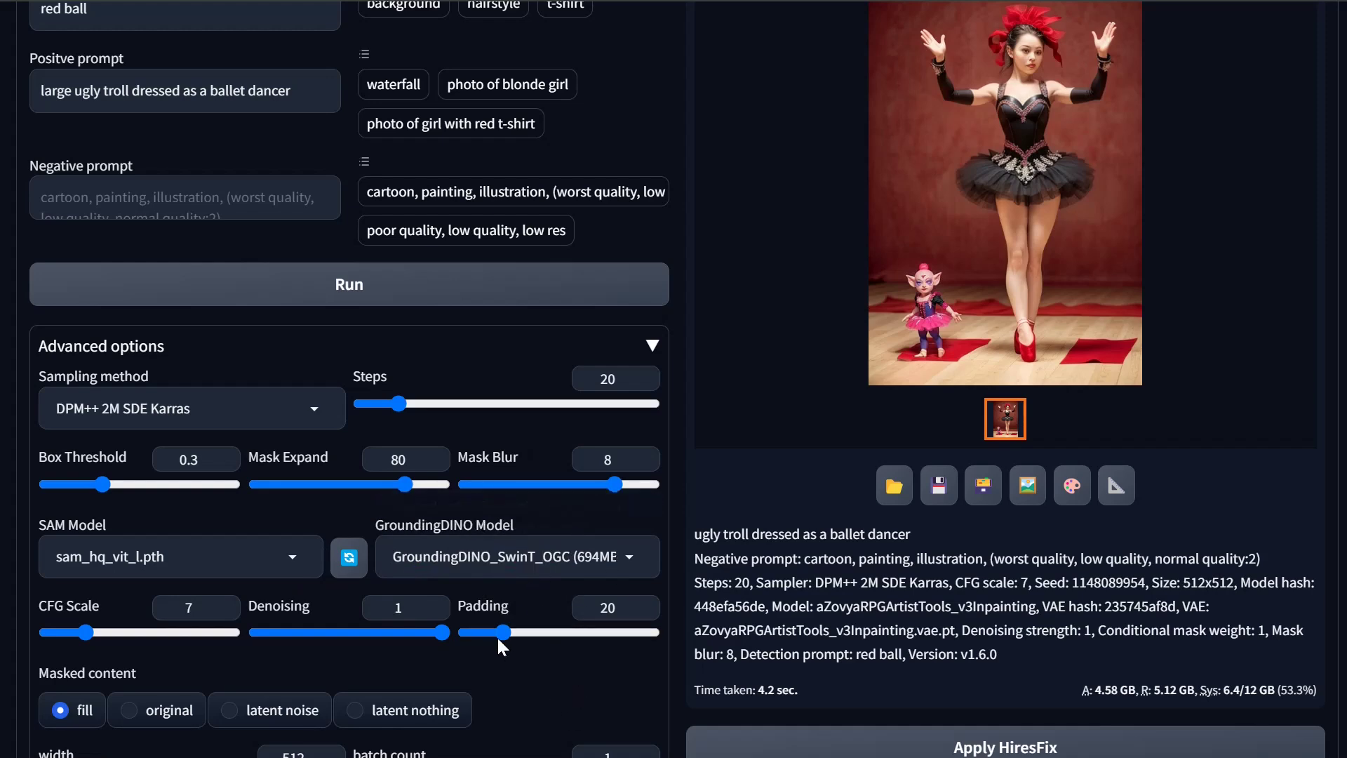
scroll(419, 575, "up", 3)
left_click(355, 491)
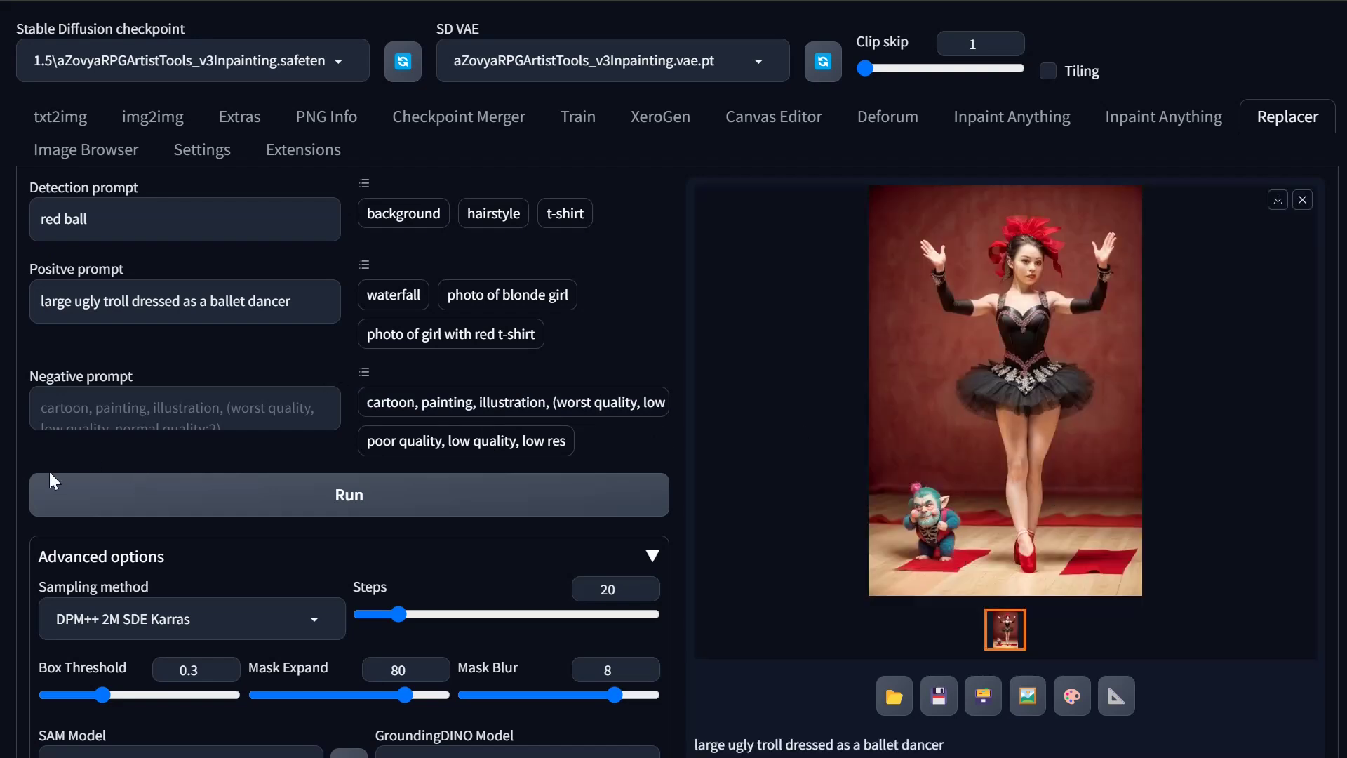
Raise Mask Expand to 100, run the replacement again, and view the generated image enlarged.
scroll(473, 593, "down", 1)
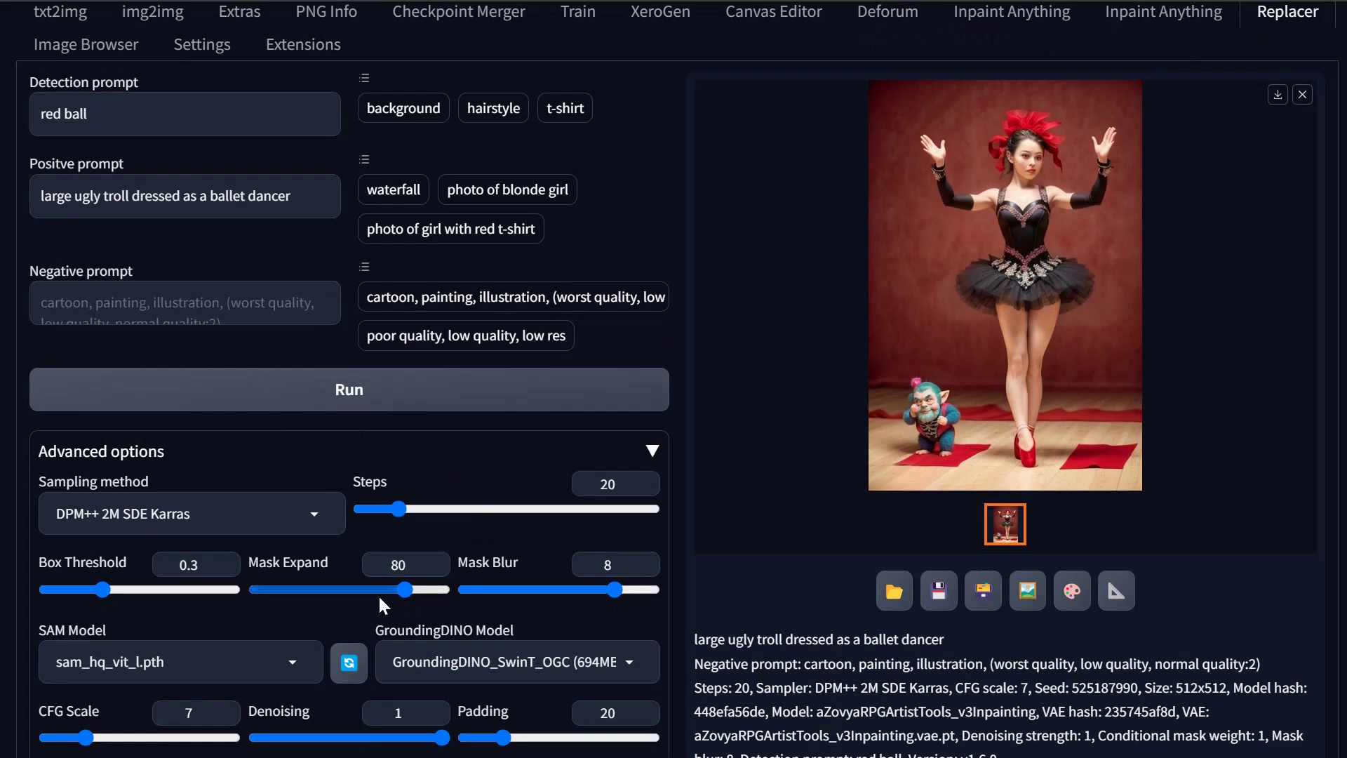
left_click_drag(404, 590, 445, 591)
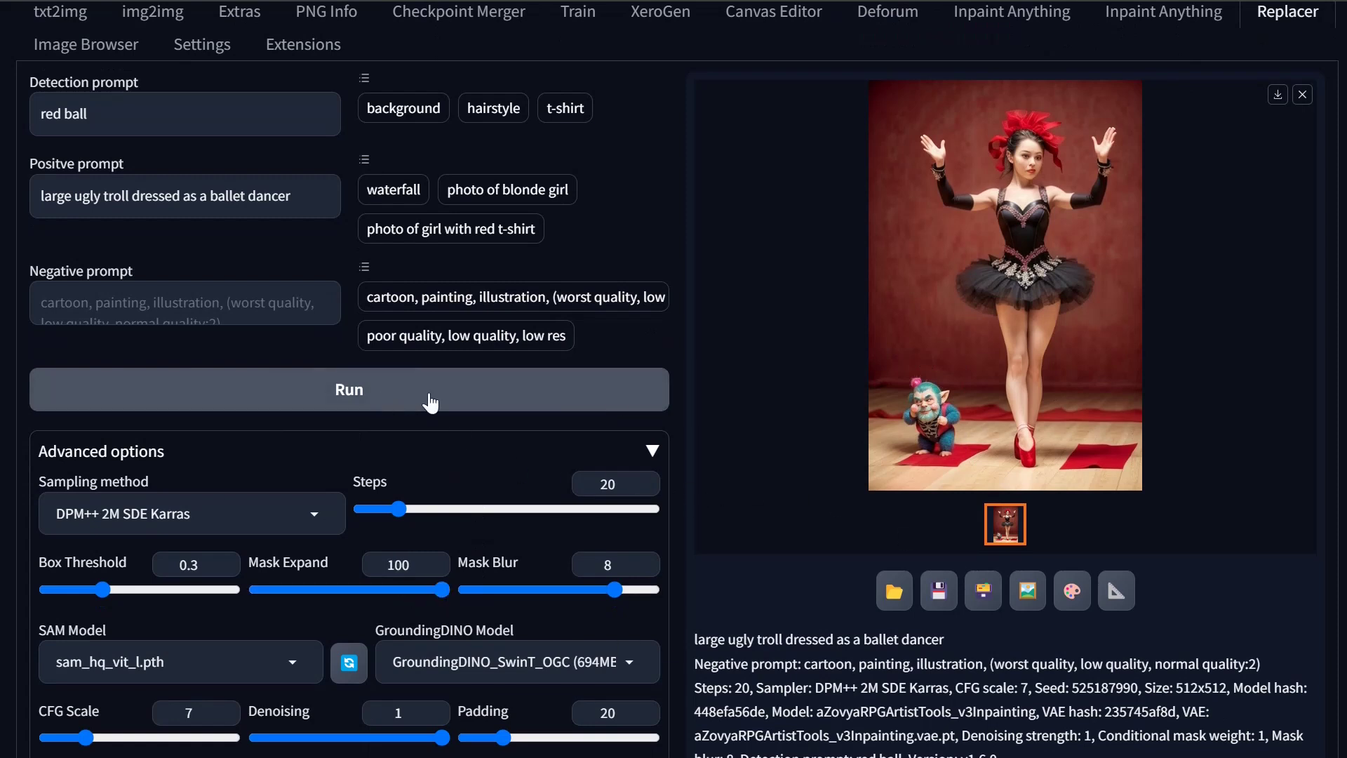
left_click(407, 402)
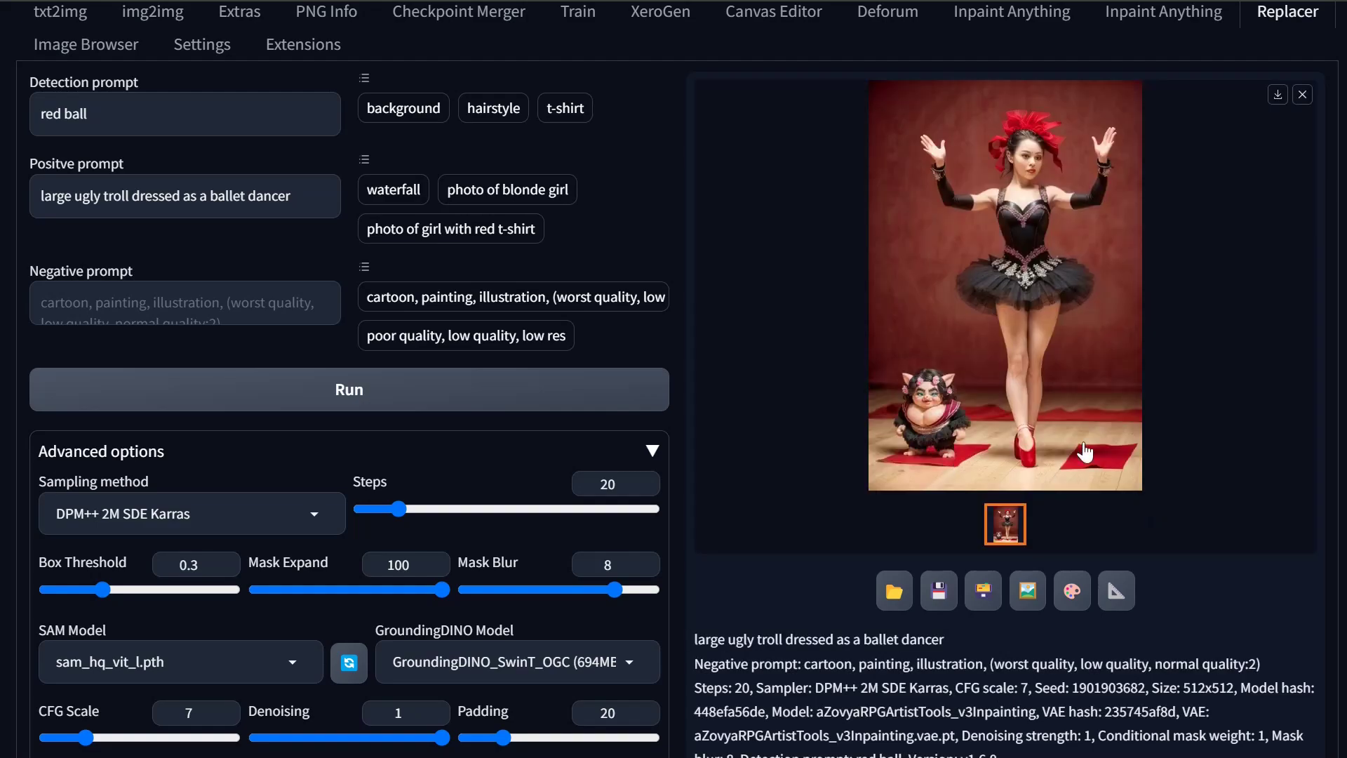
left_click(912, 445)
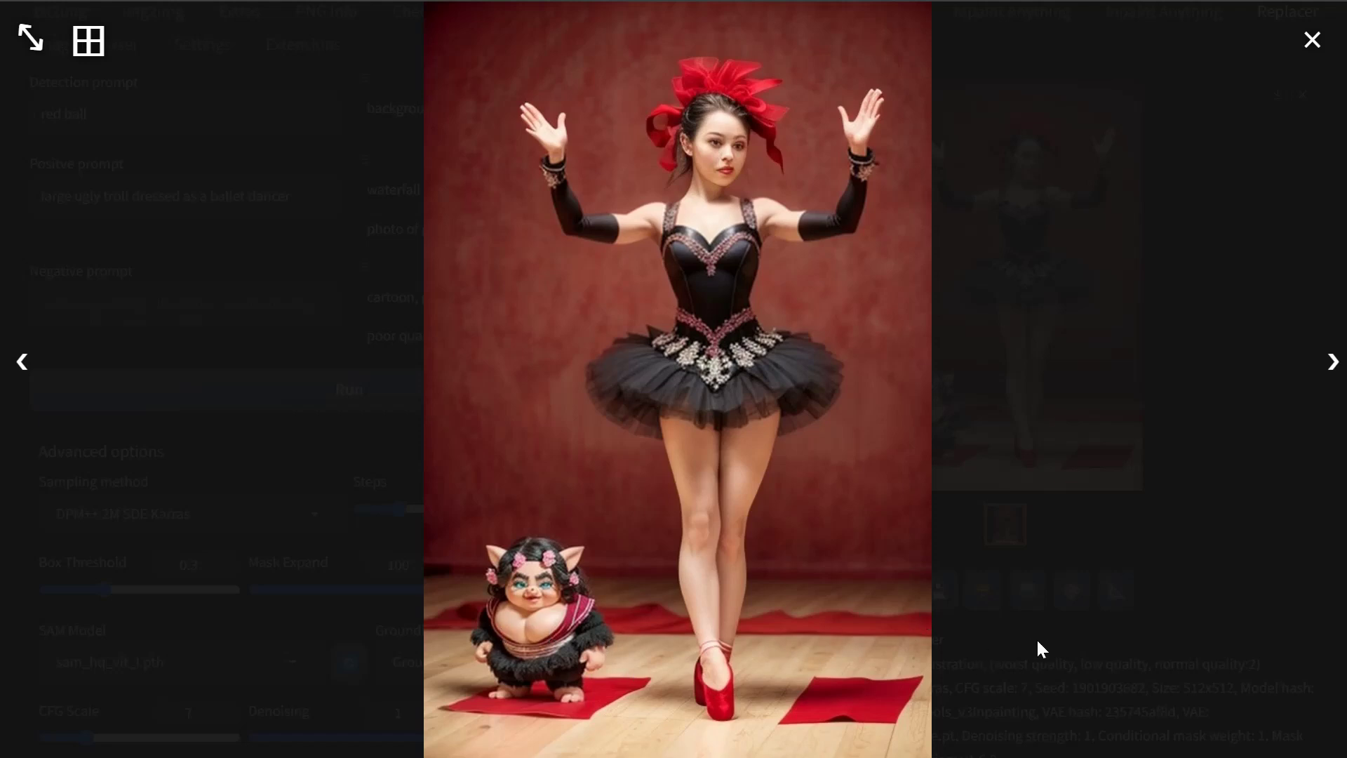
left_click(990, 623)
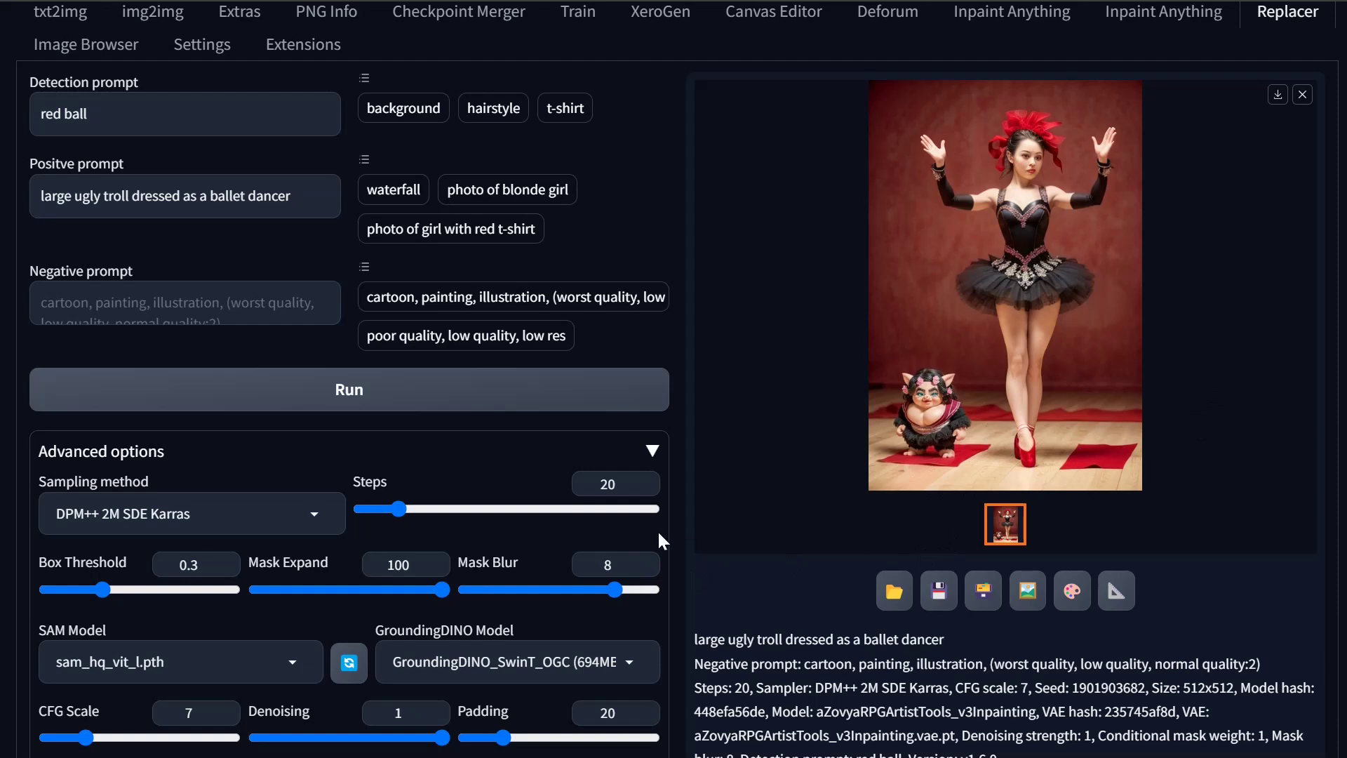
Collapse the advanced options and use the generated troll image as the new source.
scroll(605, 428, "down", 4)
scroll(198, 351, "up", 3)
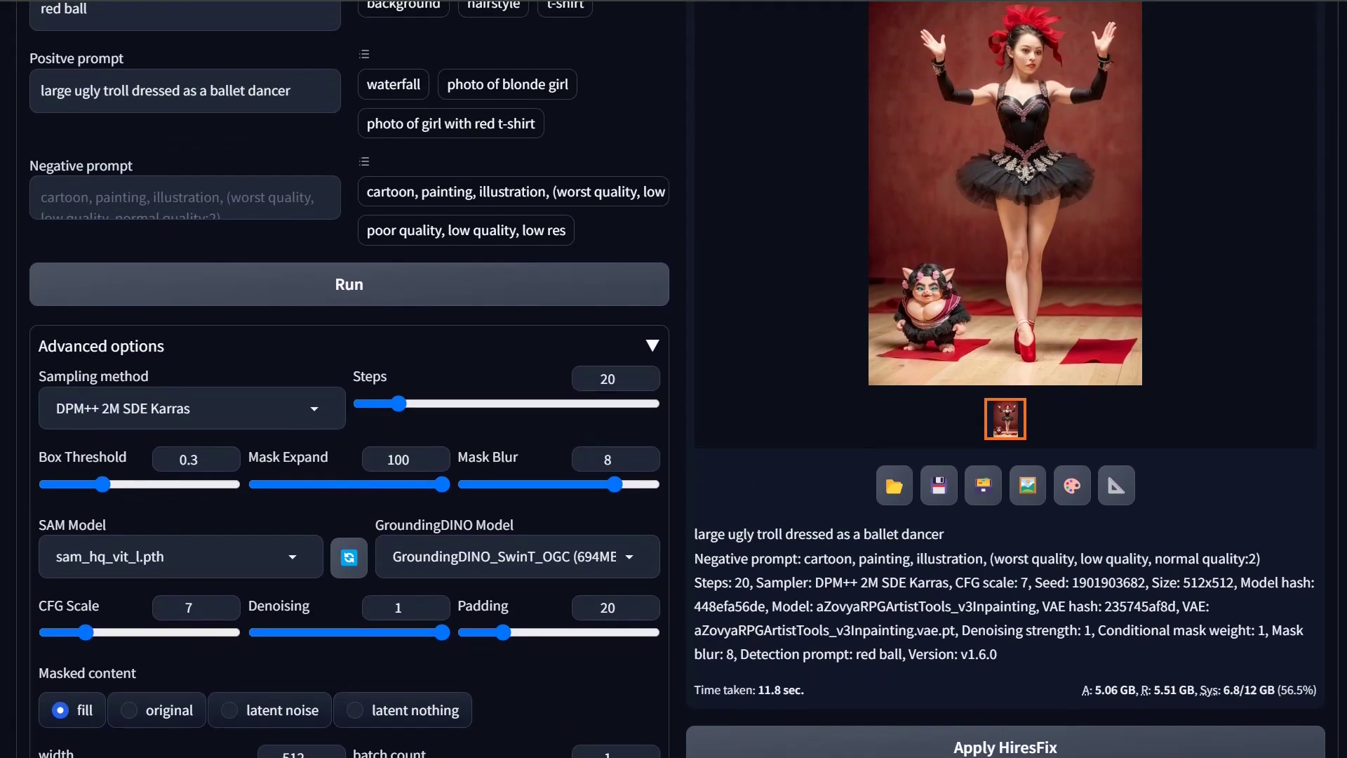
left_click(198, 349)
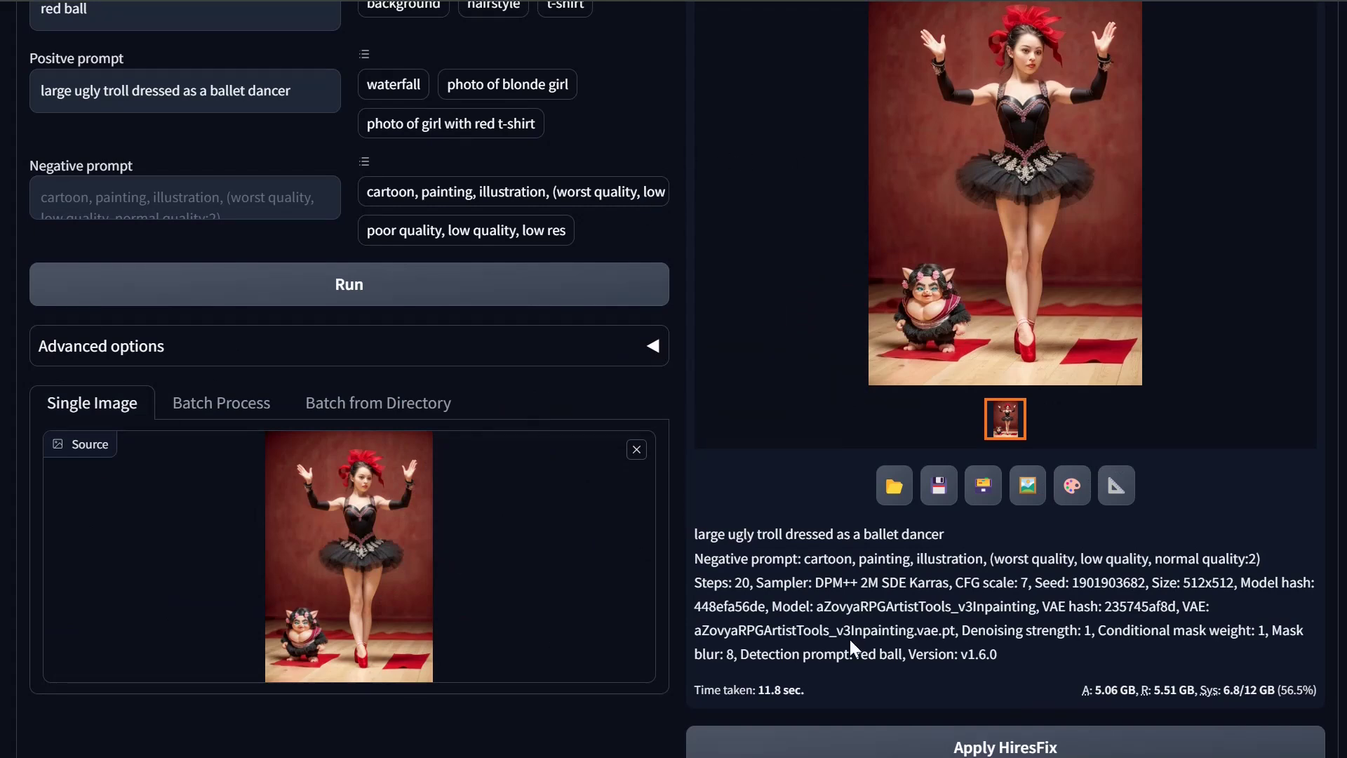
scroll(851, 642, "up", 3)
scroll(849, 637, "down", 2)
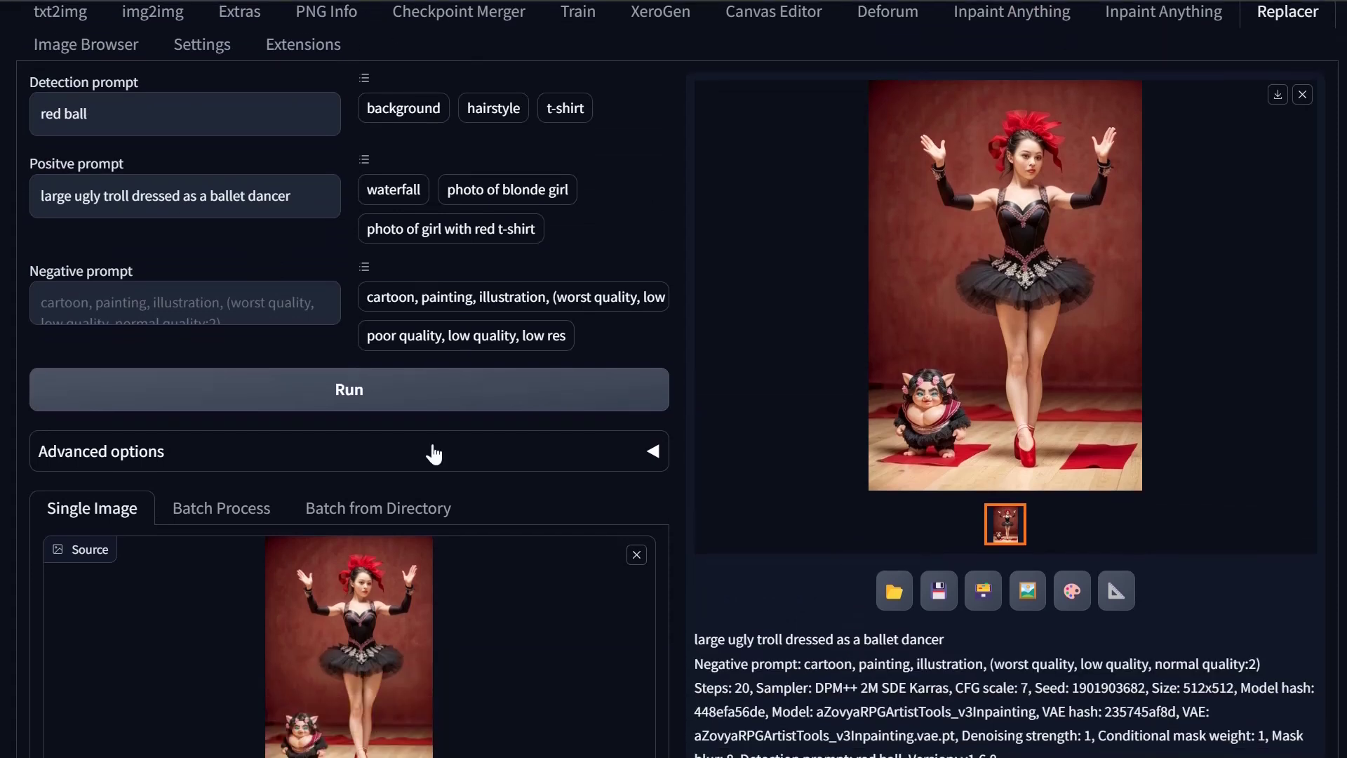
Set the detection prompt to "wall" and the positive prompt to "fantasy stage set".
left_click(404, 108)
double_click(77, 114)
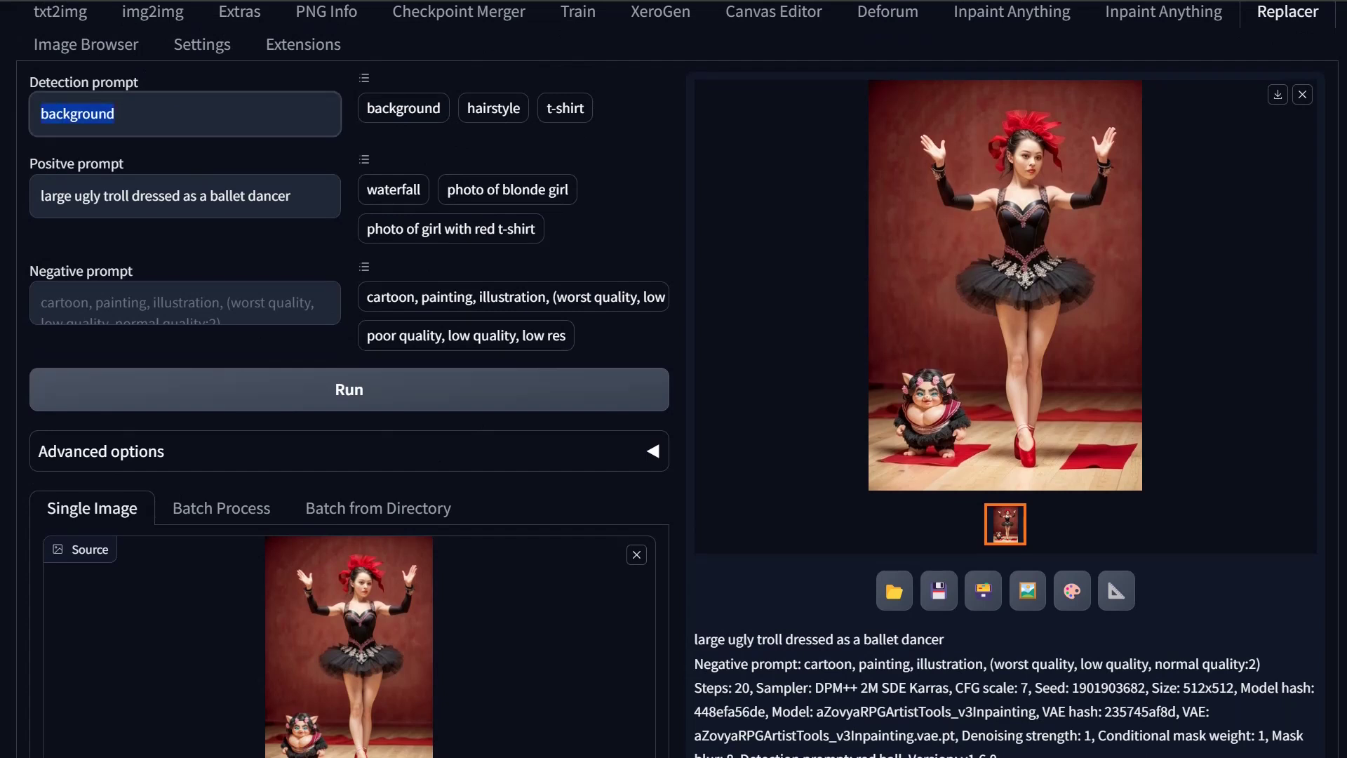
type("wall")
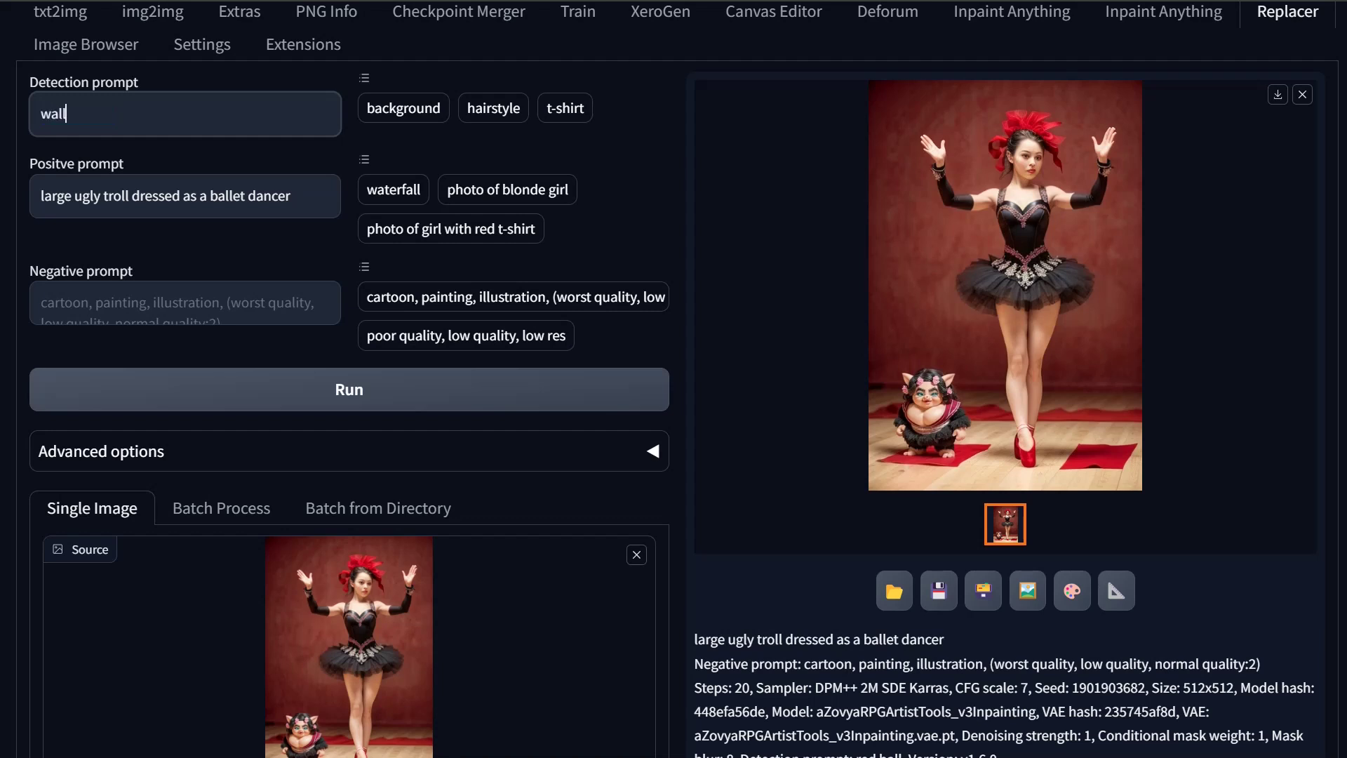
left_click(165, 196)
key("ctrl+a")
key("BackSpace")
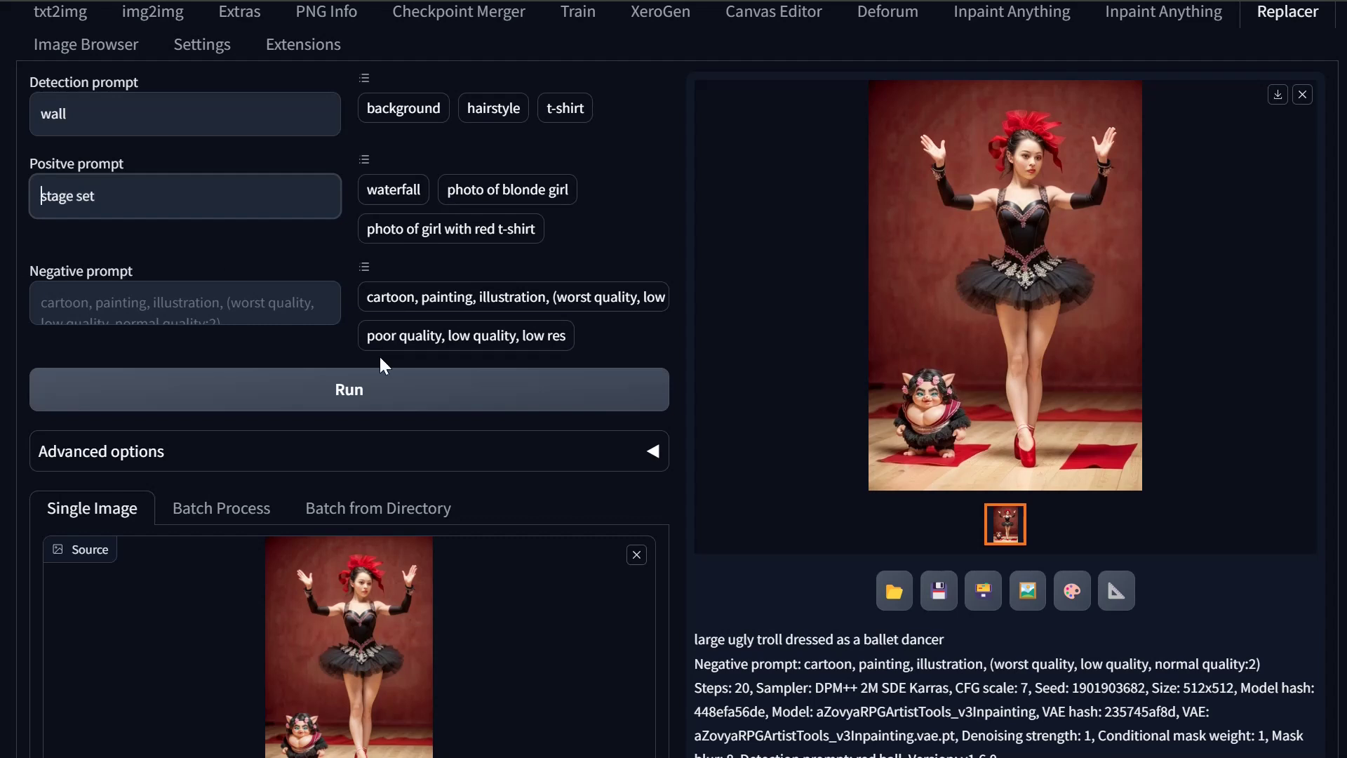
type("fantasy")
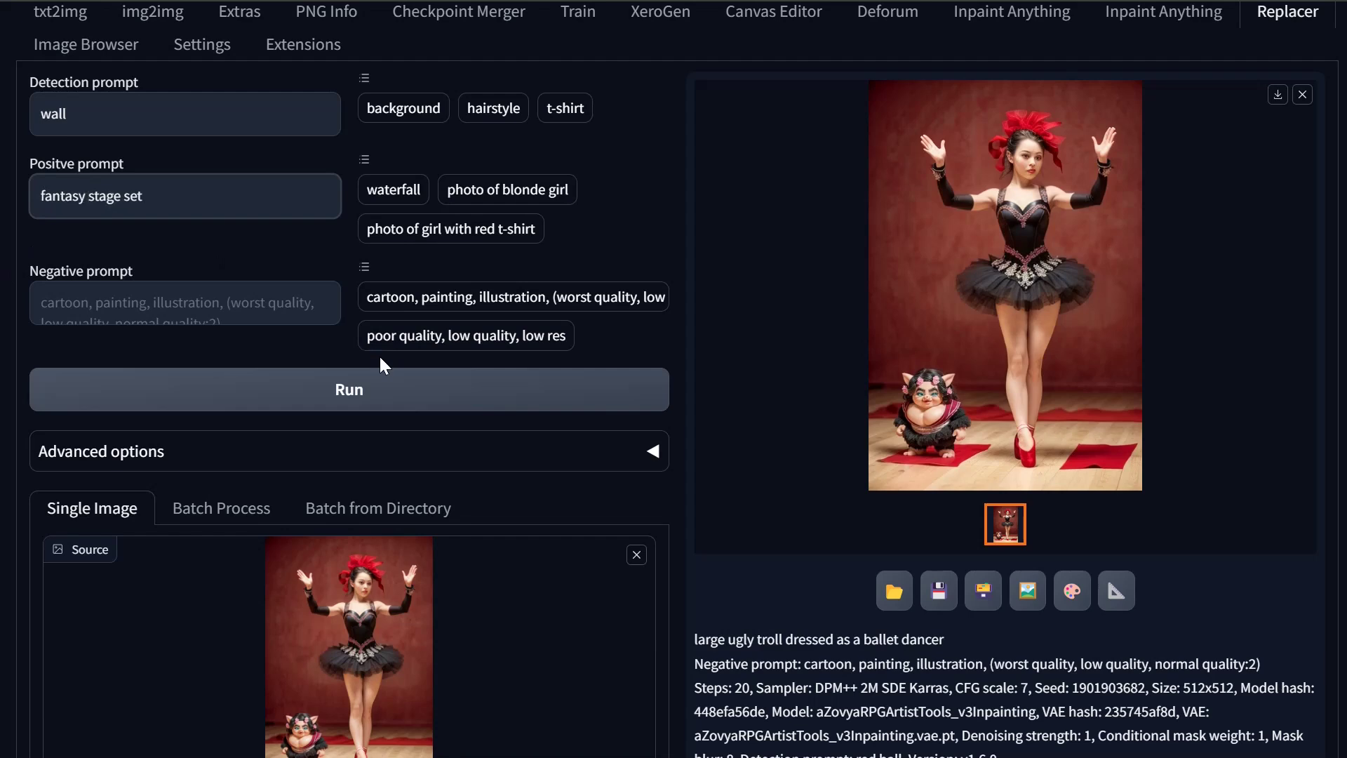
Reduce Mask Expand to 35 in the advanced options and run the wall replacement.
scroll(393, 405, "down", 4)
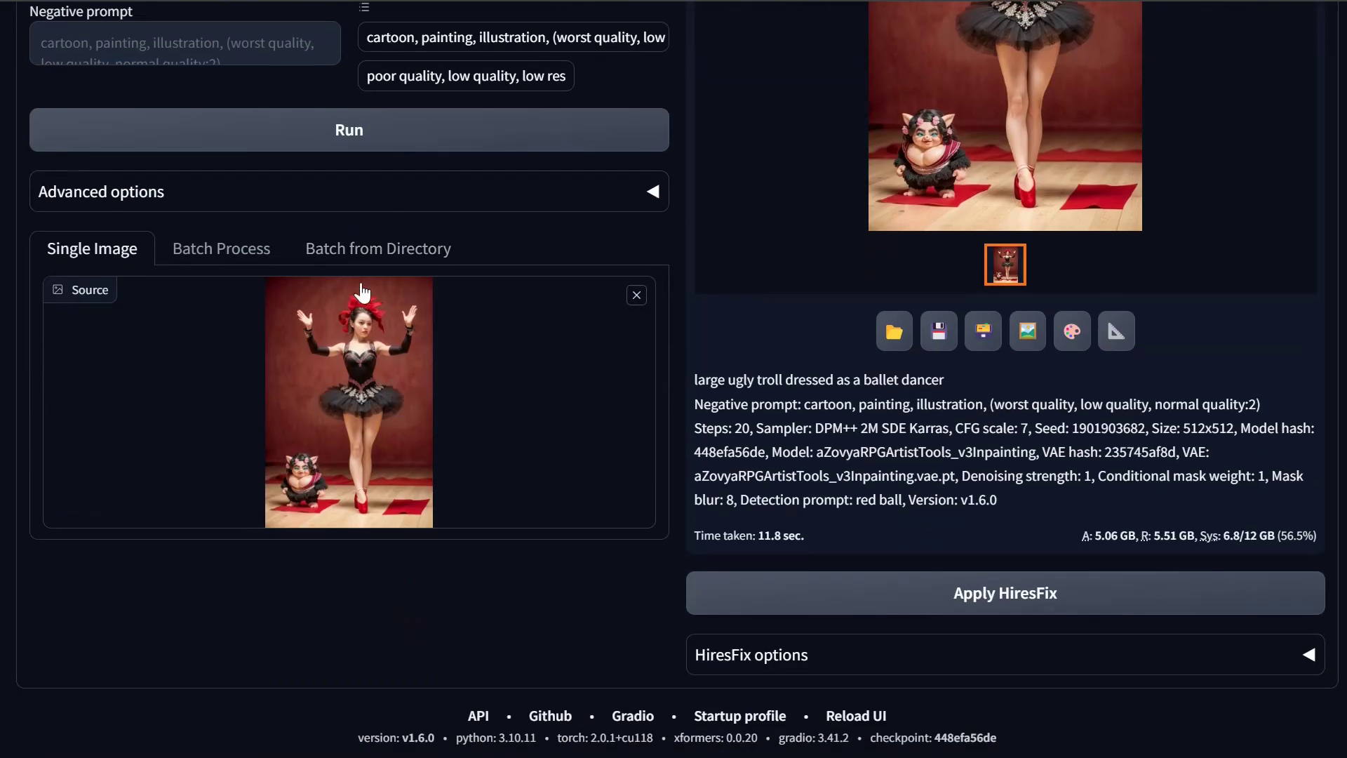
left_click(309, 199)
left_click_drag(442, 330, 321, 331)
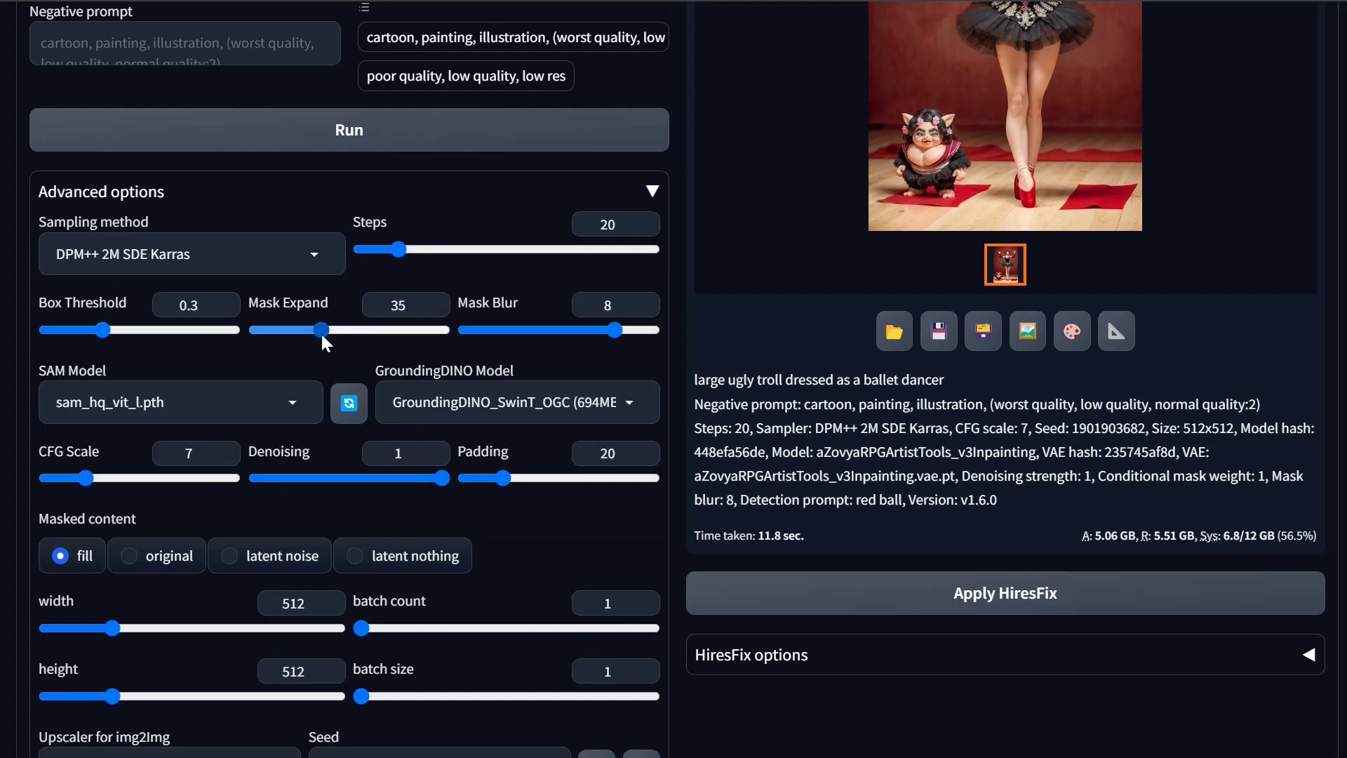
left_click(419, 144)
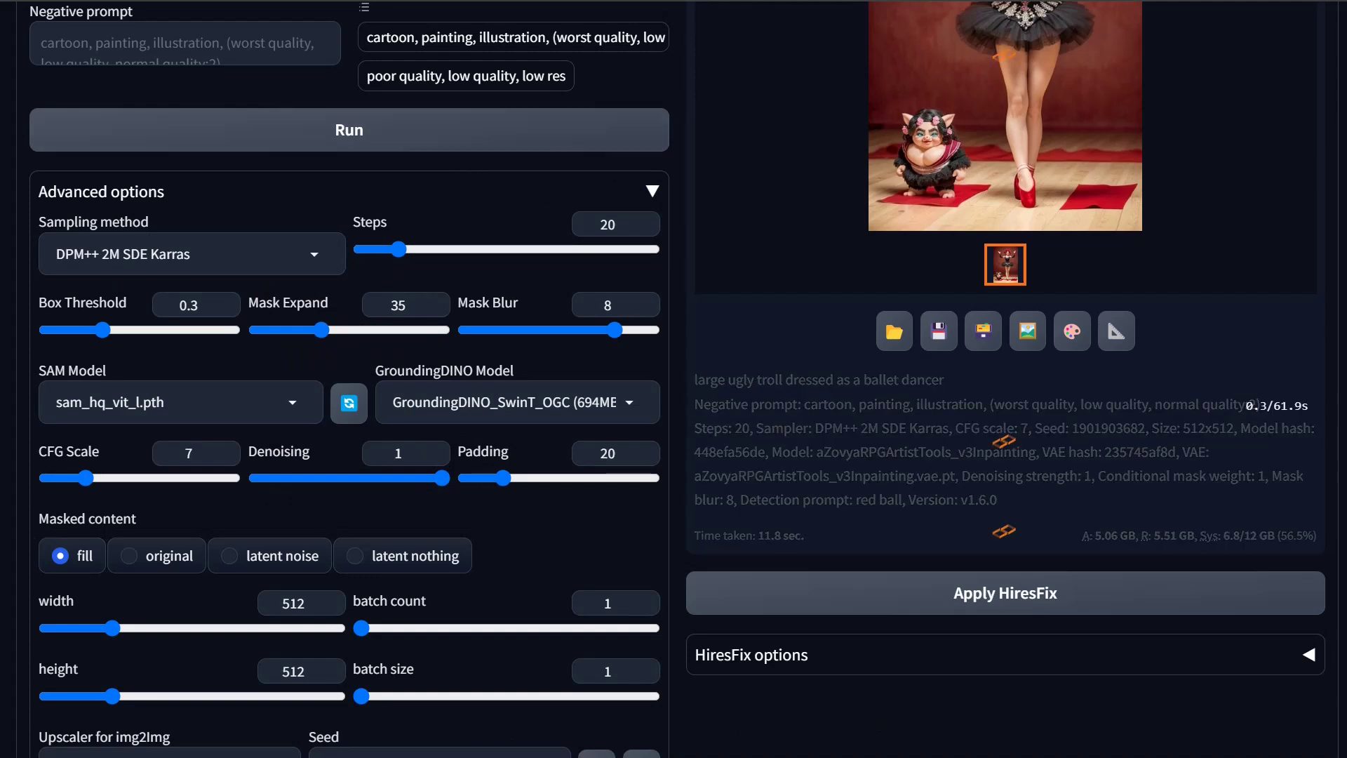
scroll(896, 239, "up", 5)
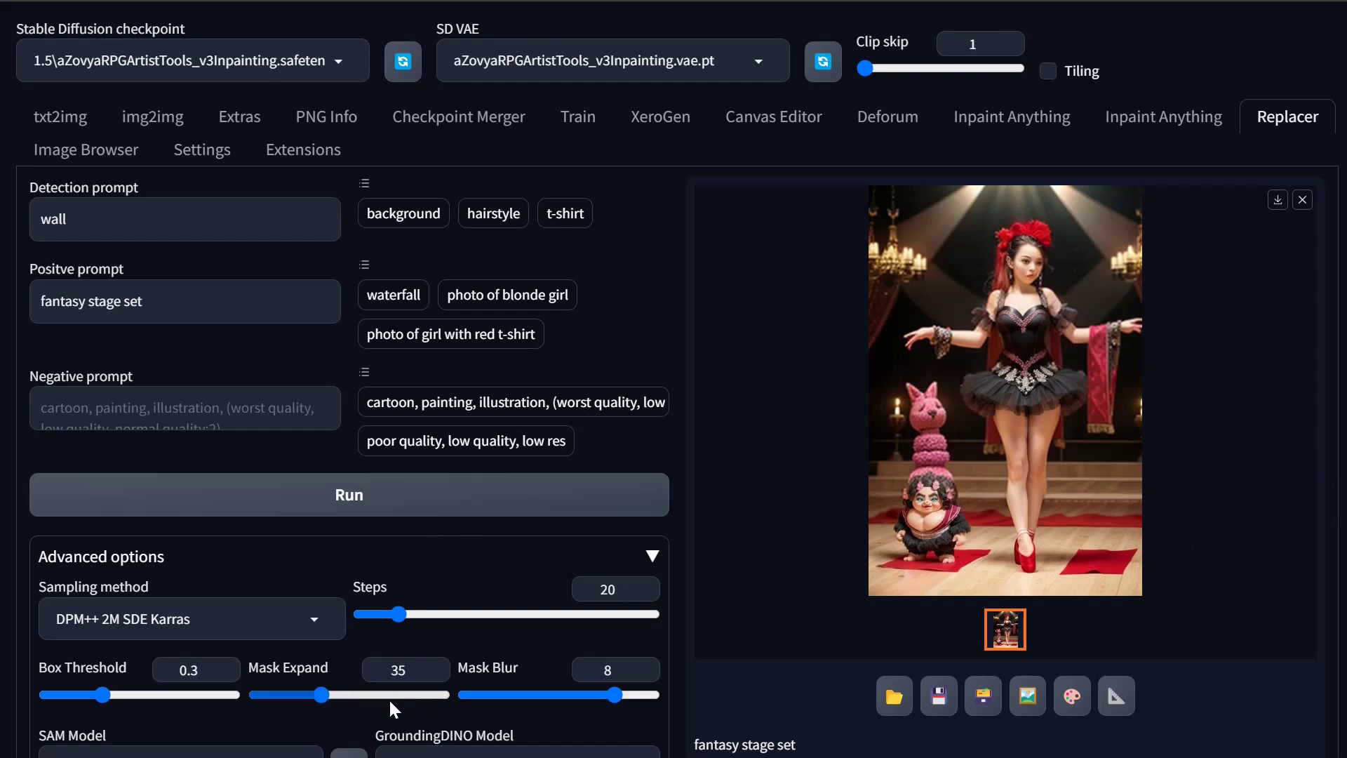
Run the wall replacement with Mask Expand reduced to 8, and again with Mask Expand at 4.
left_click_drag(323, 697, 273, 699)
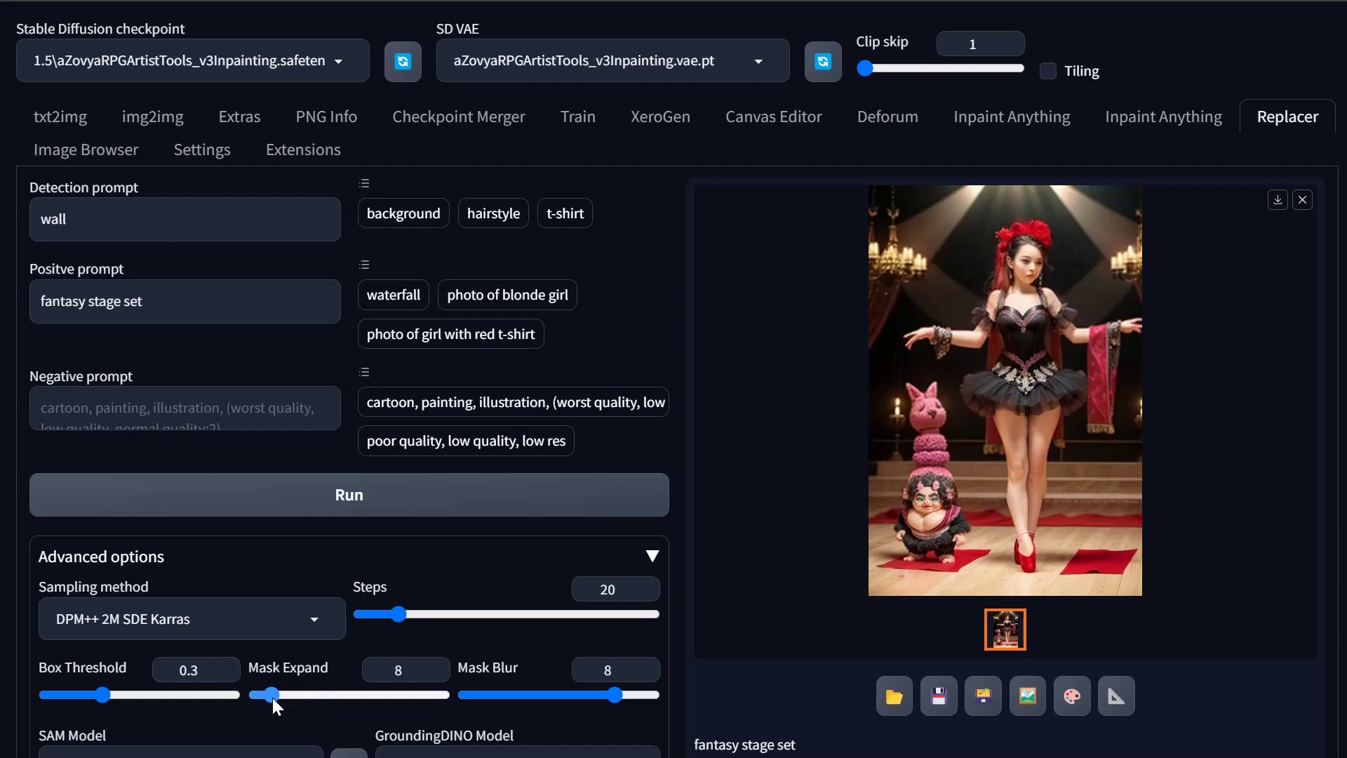
left_click(444, 493)
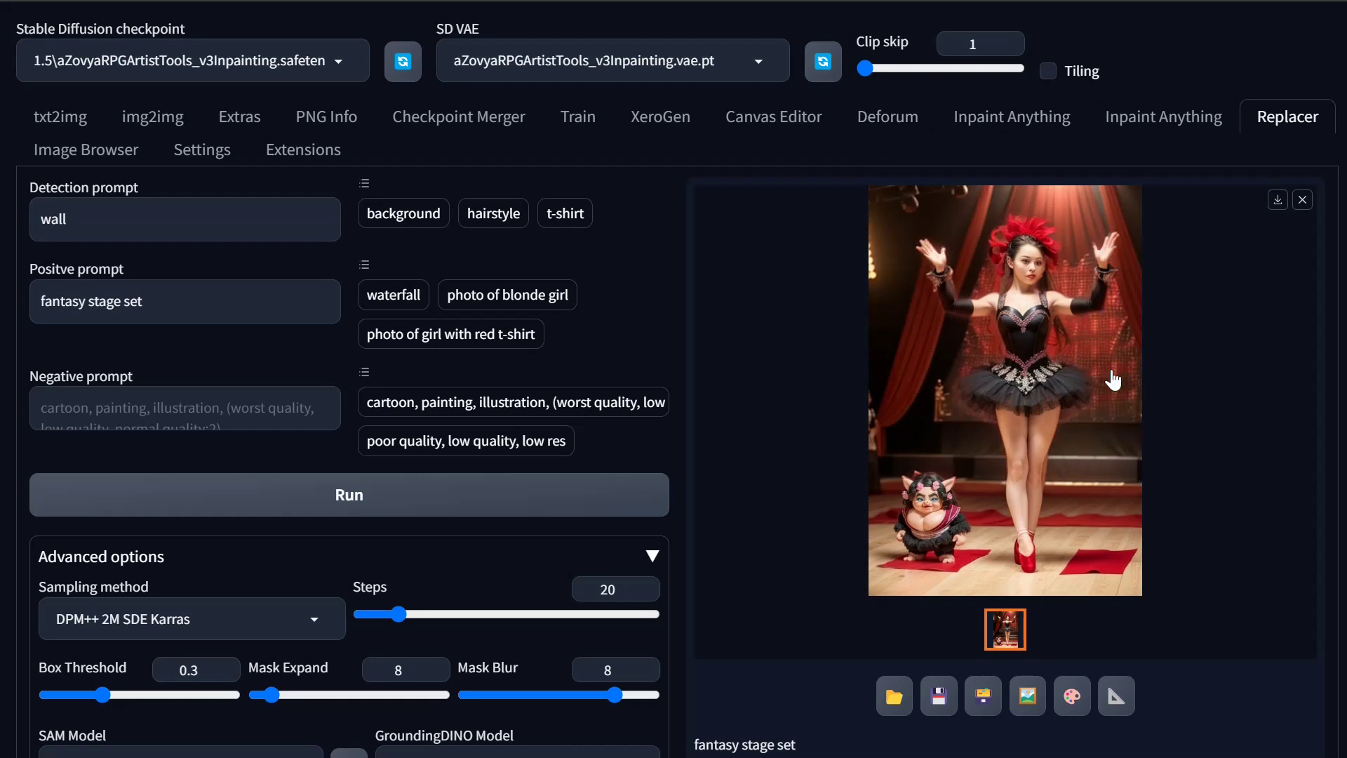
left_click_drag(271, 694, 271, 701)
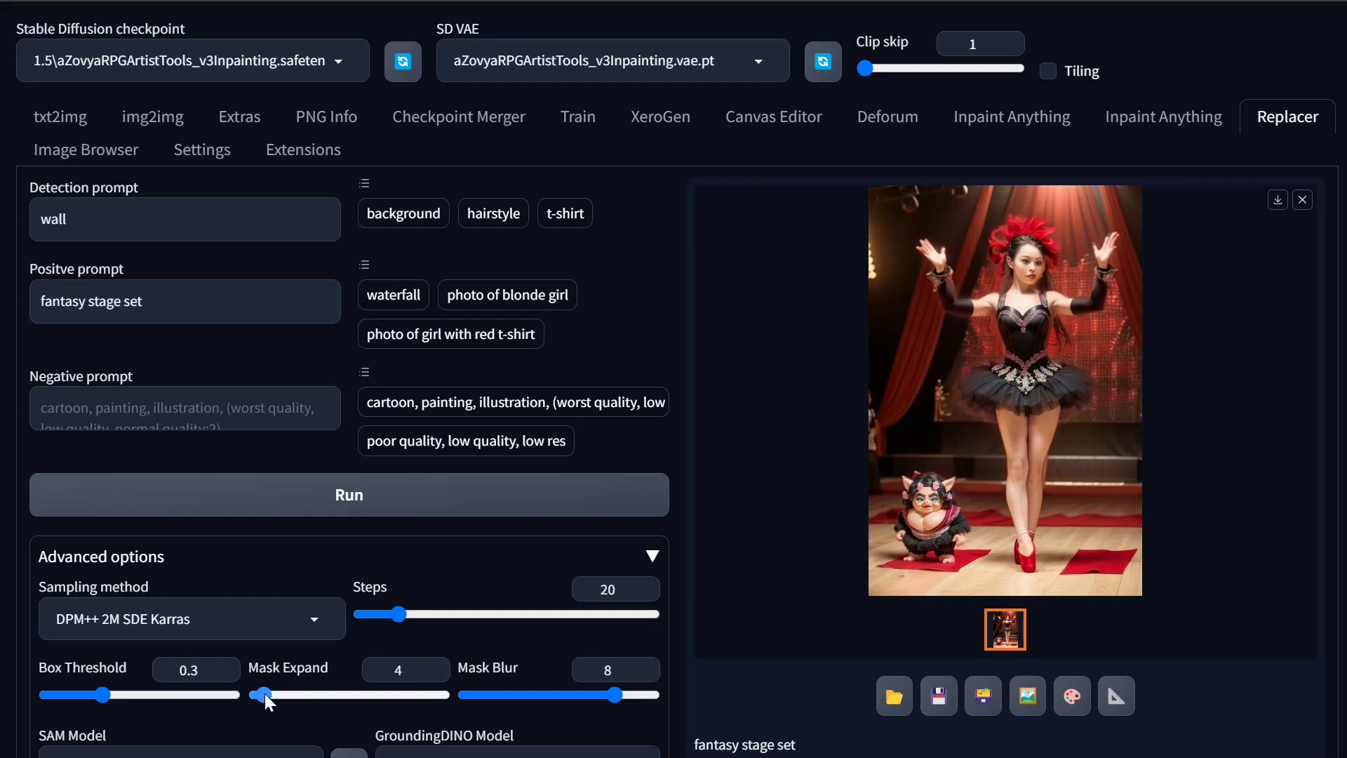
left_click(505, 496)
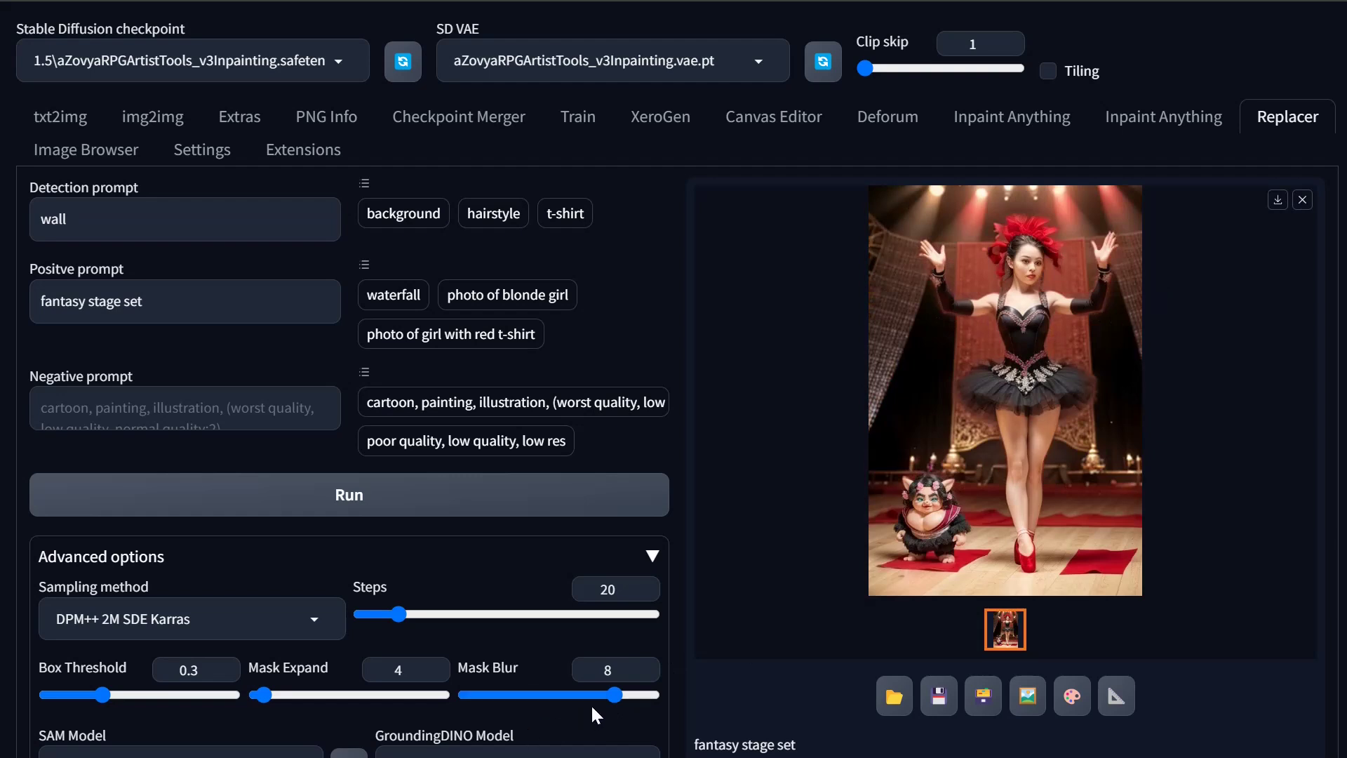
Lower Mask Blur to 4 and rerun the wall replacement.
left_click_drag(615, 695, 548, 700)
left_click(494, 496)
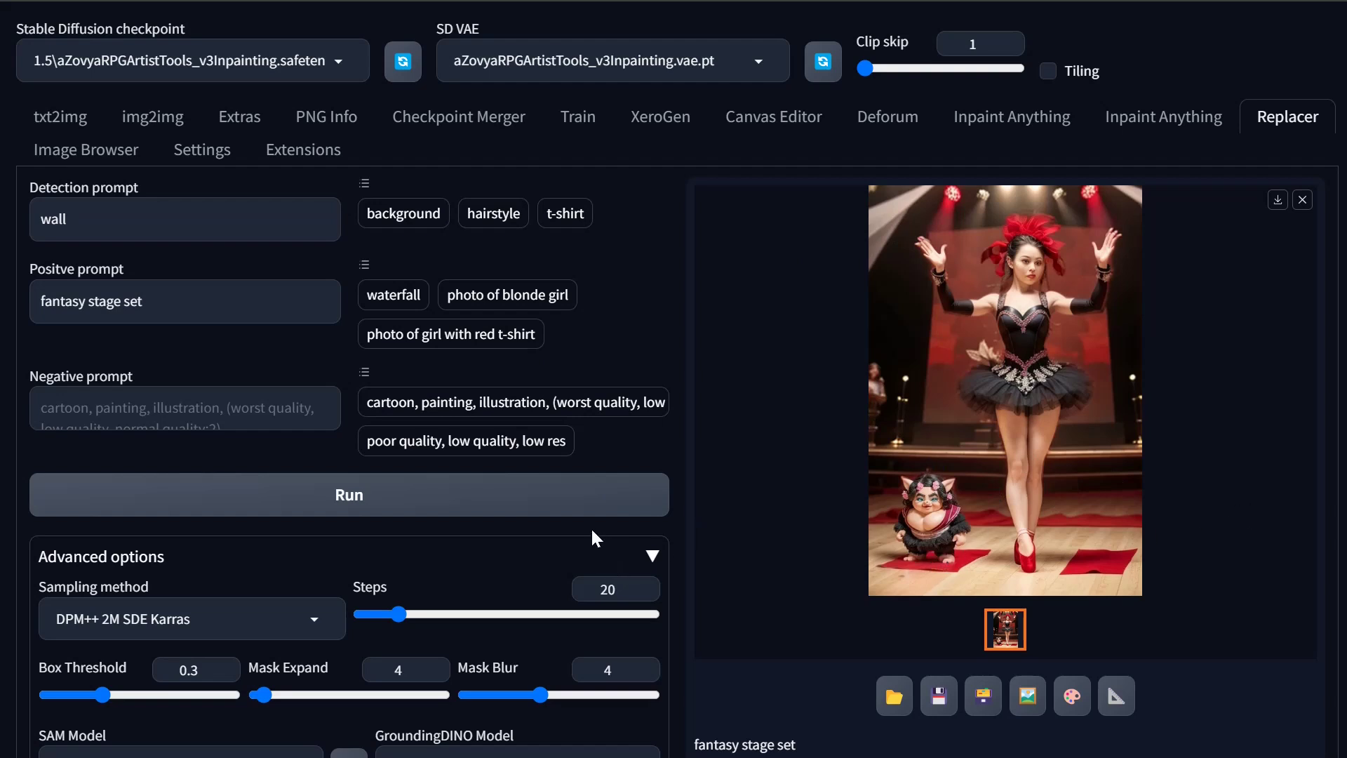
Collapse the advanced options and use the generated stage image as the new source image.
scroll(444, 559, "down", 5)
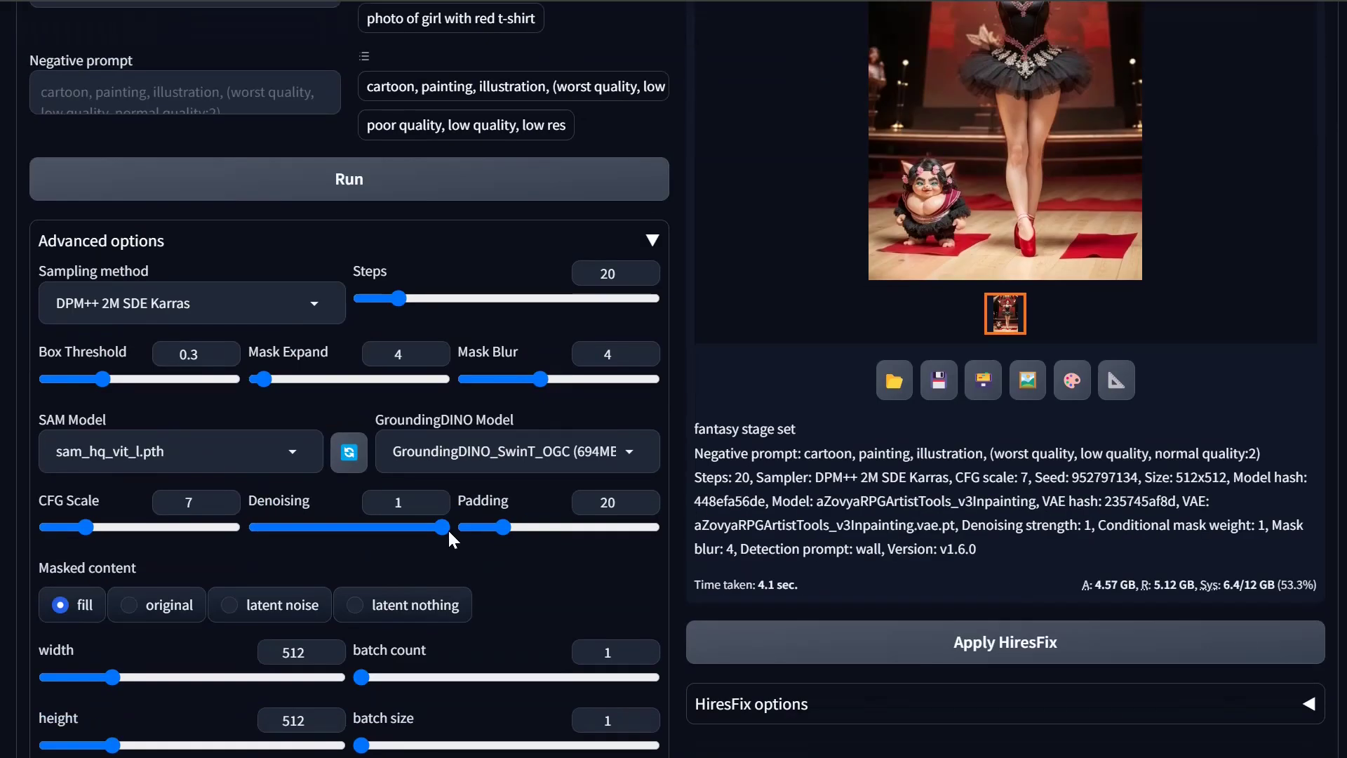
left_click(383, 247)
left_click_drag(1074, 175, 454, 493)
scroll(284, 249, "up", 5)
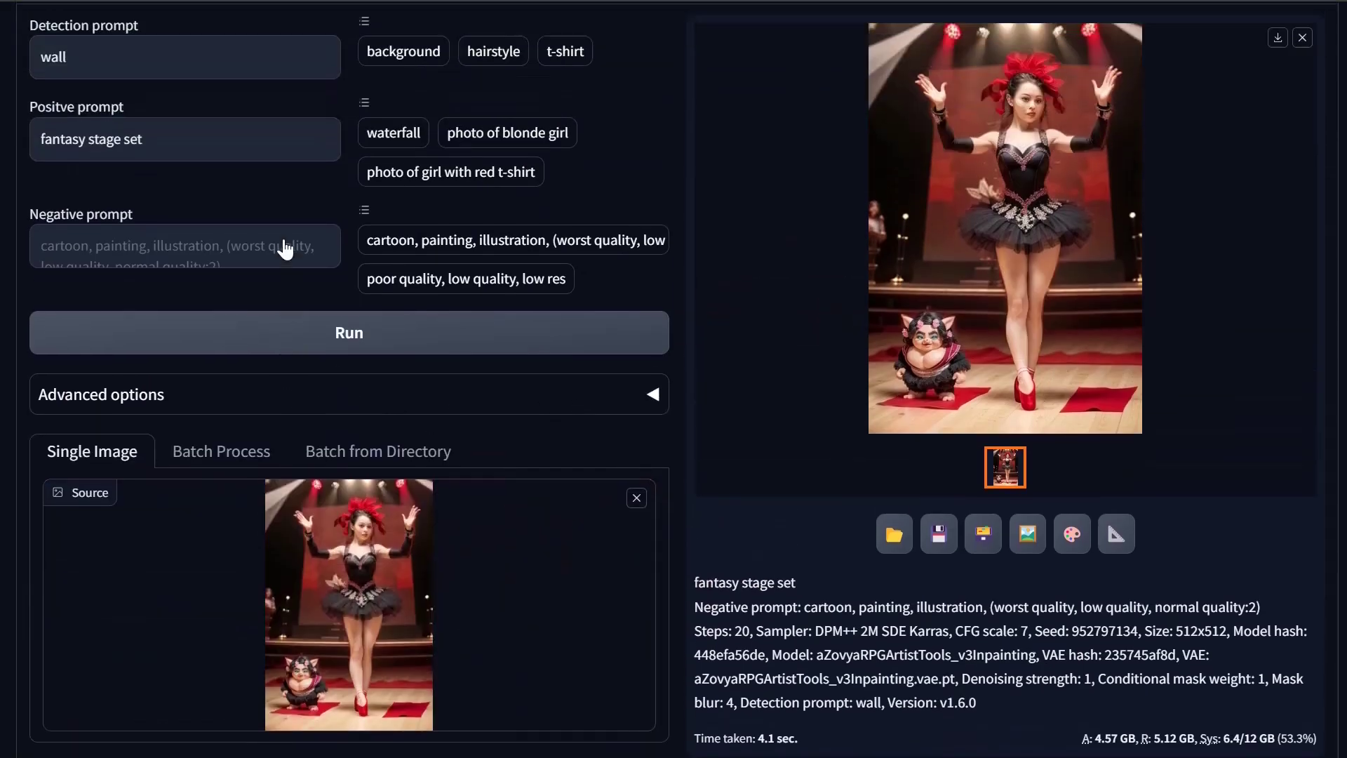
Expand the advanced options again and set Mask Expand to 13.
left_click(300, 554)
scroll(300, 561, "down", 3)
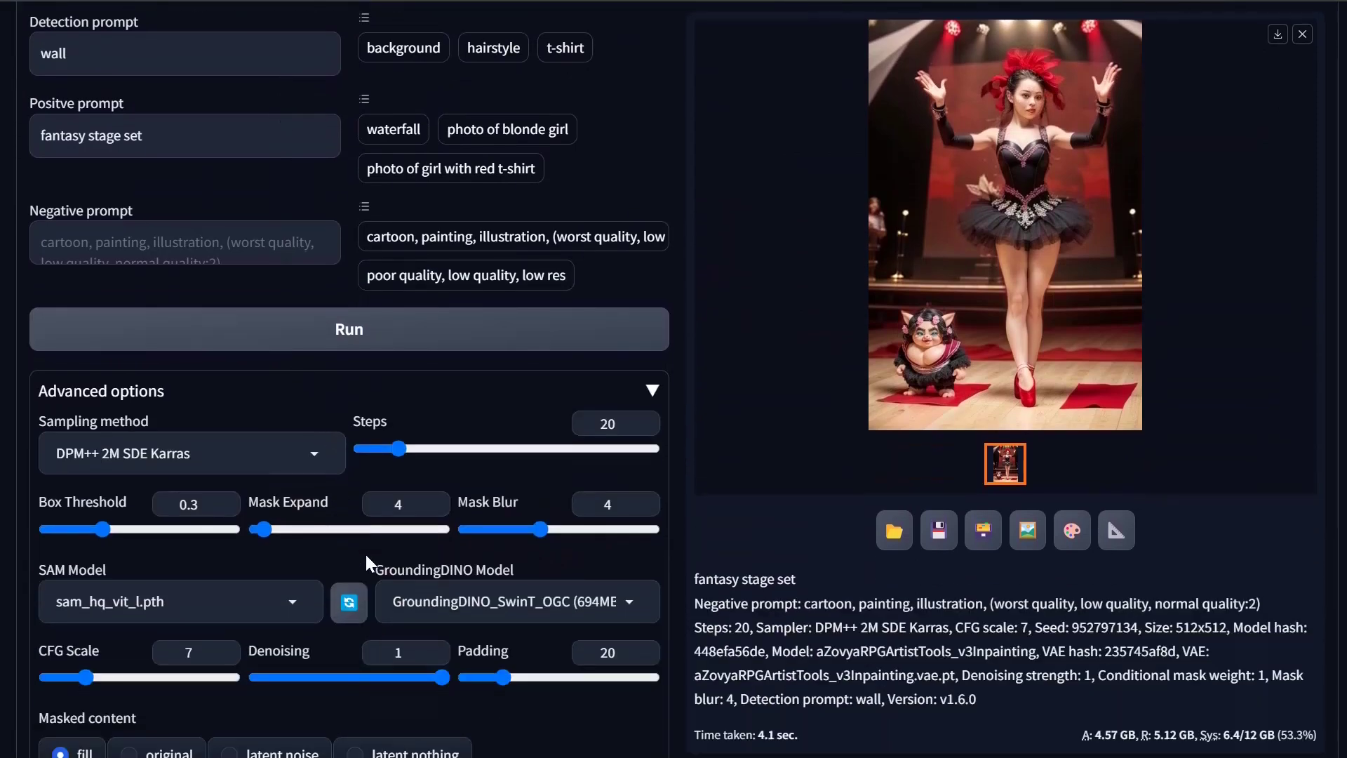
left_click_drag(257, 487, 284, 488)
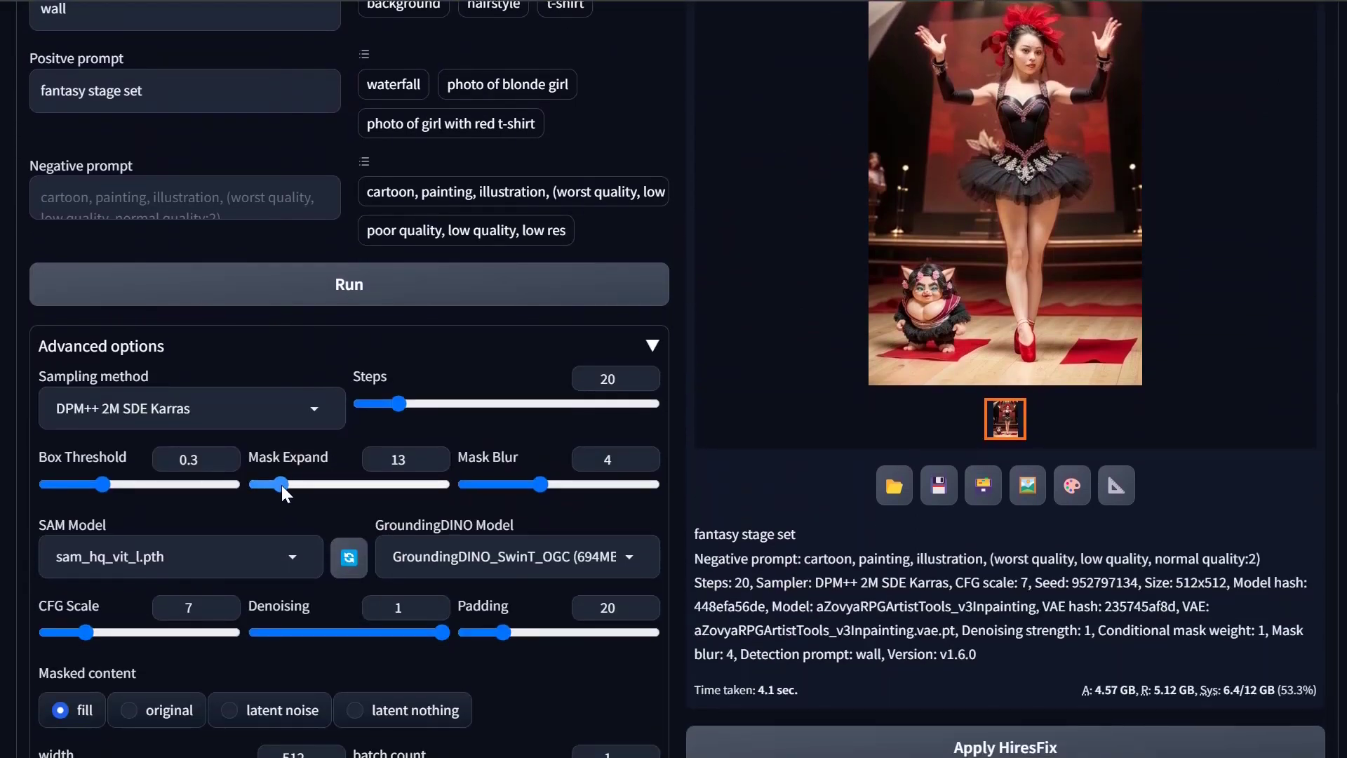
scroll(1088, 421, "up", 2)
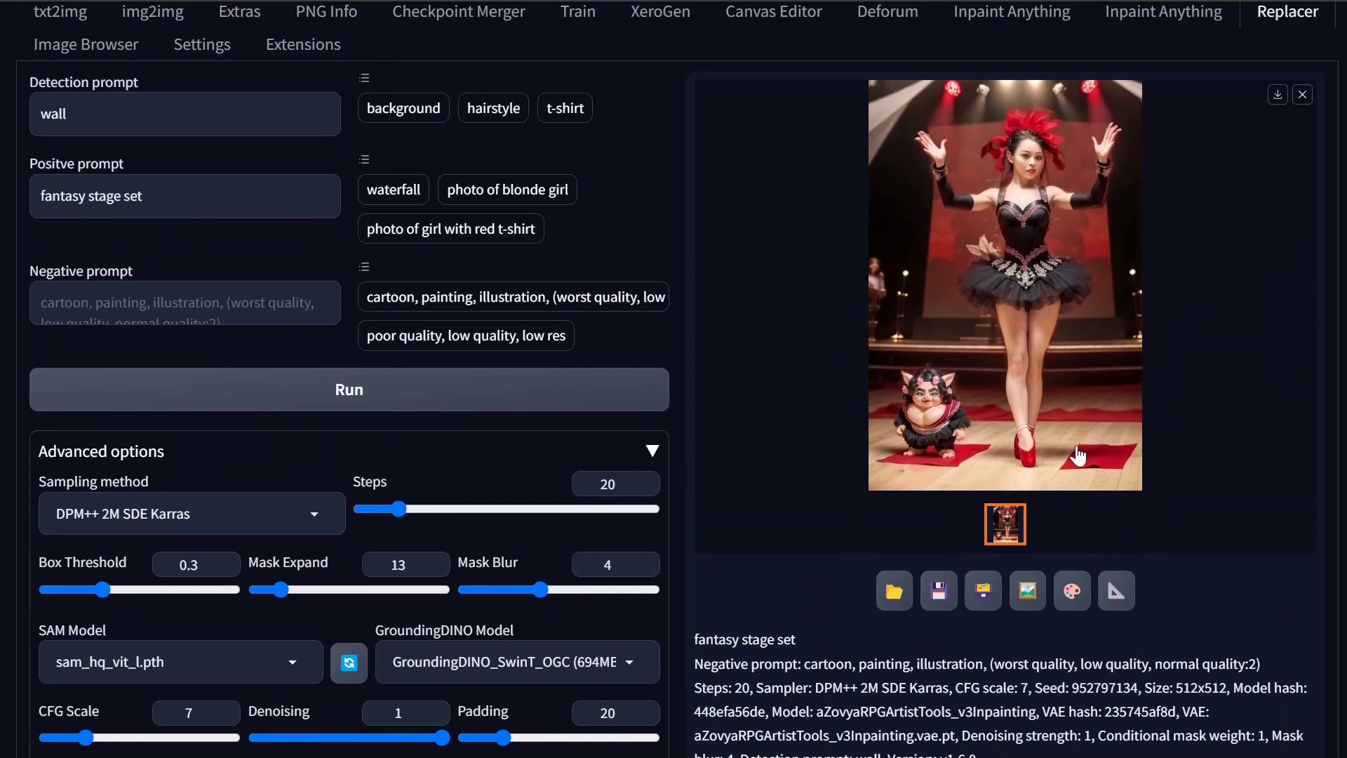
Set the detection prompt to "wood floor" and the positive prompt to "white tile mosaic", and run the floor replacement.
double_click(53, 113)
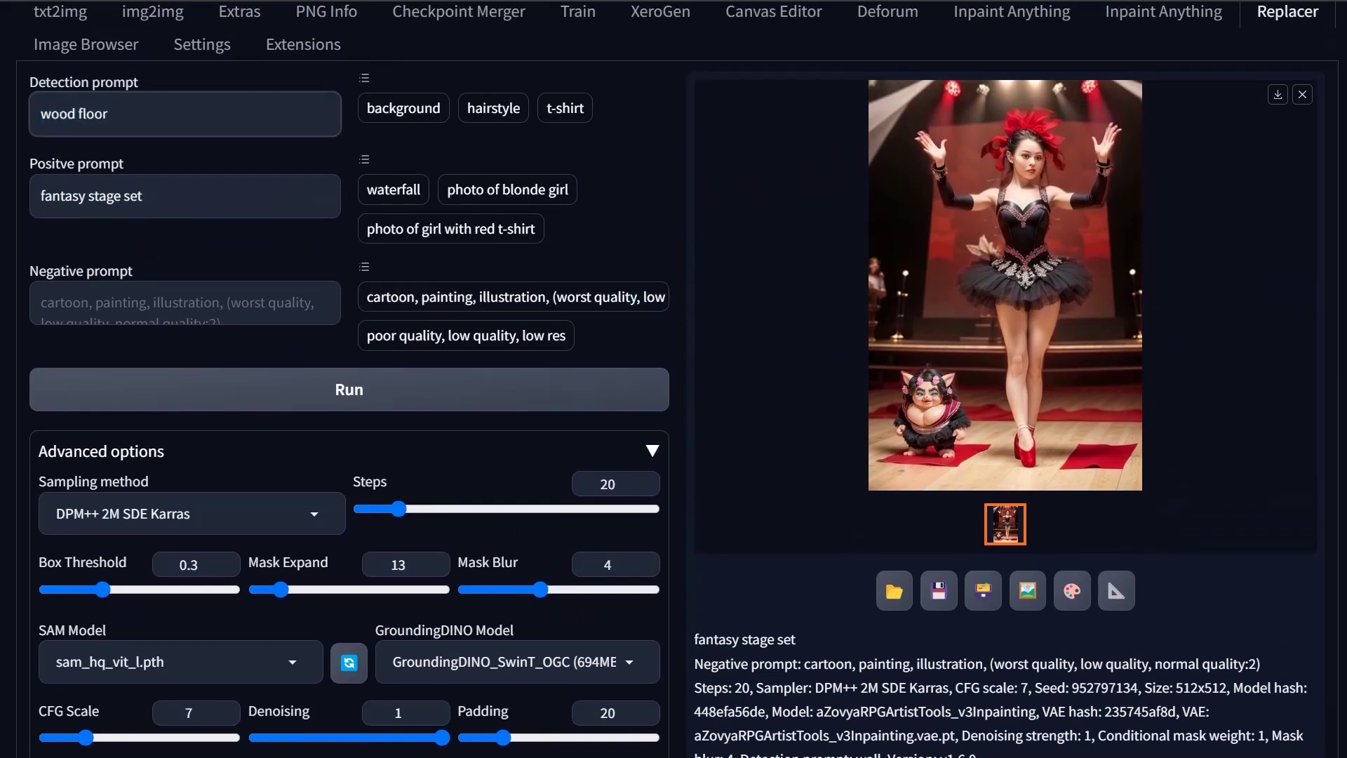
triple_click(149, 196)
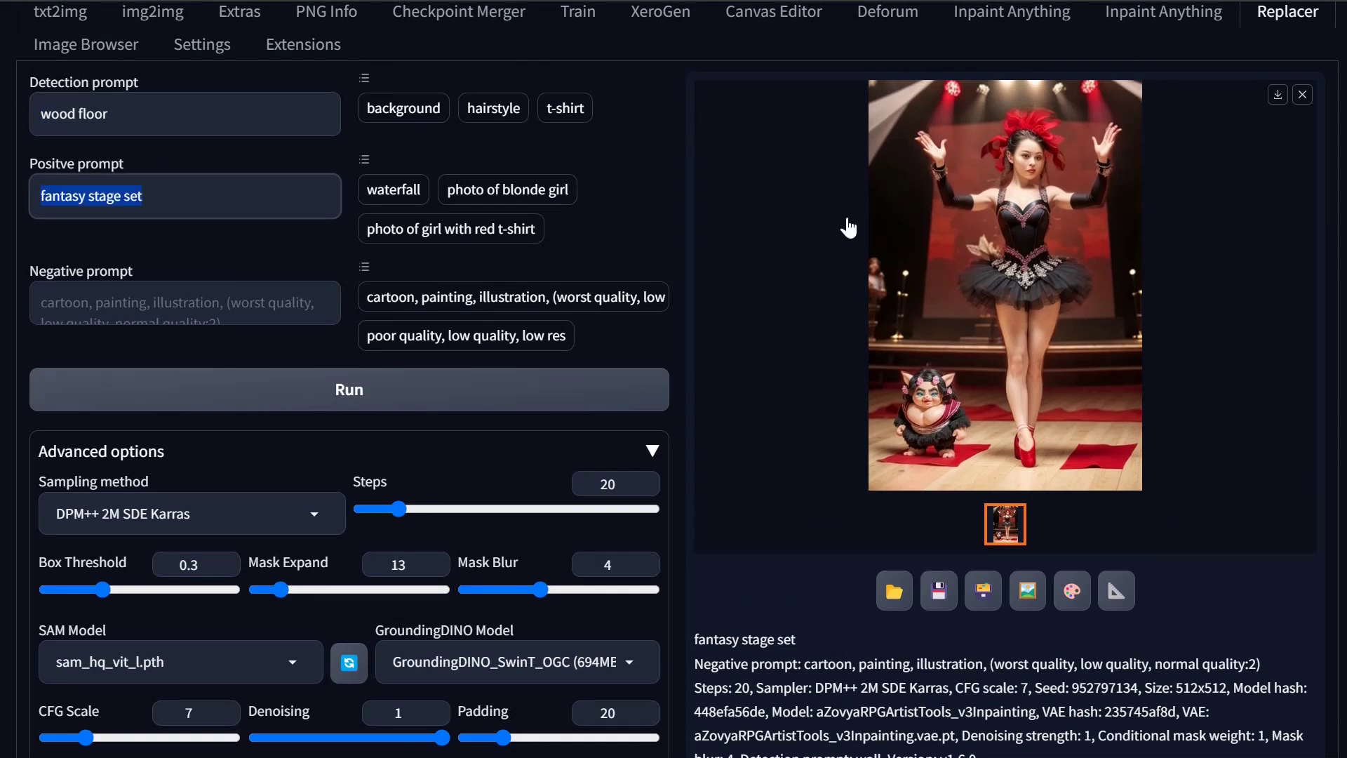
type("white tile")
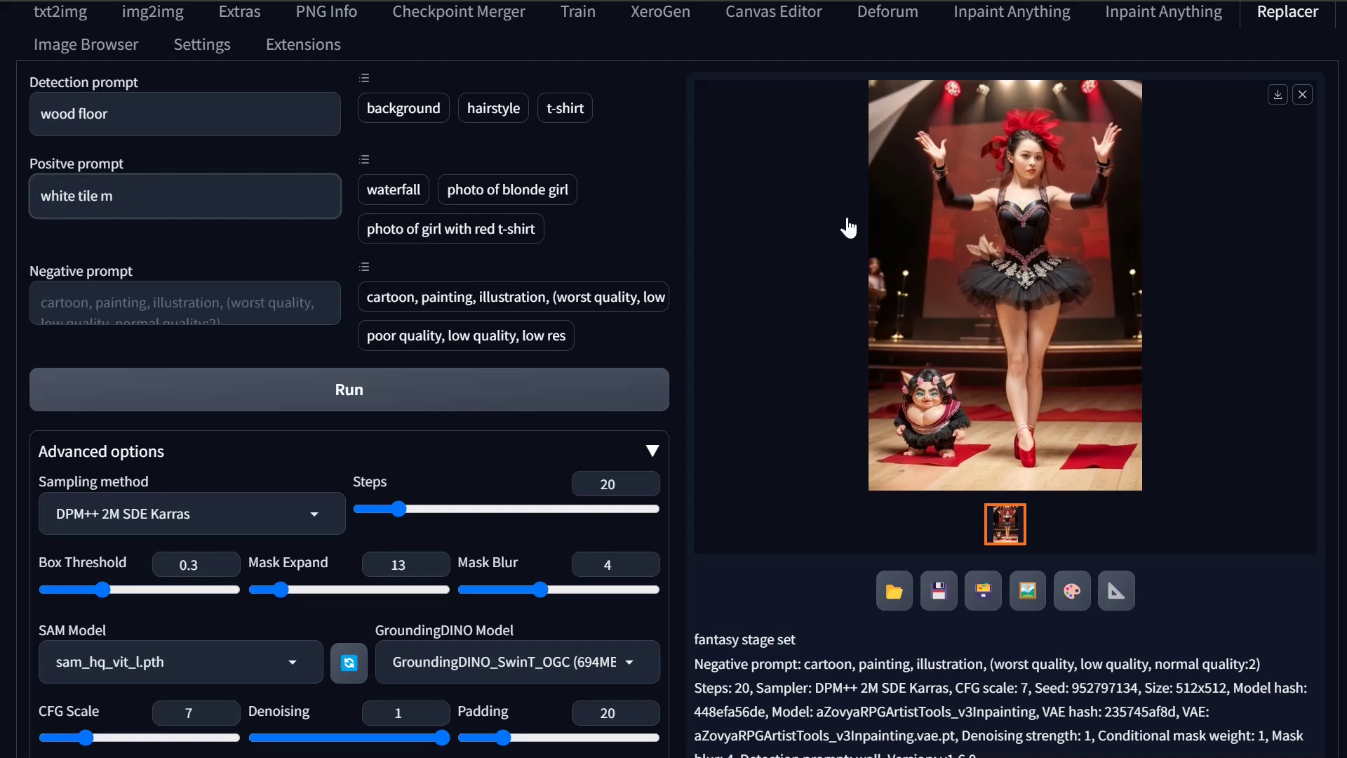
key("alt+l")
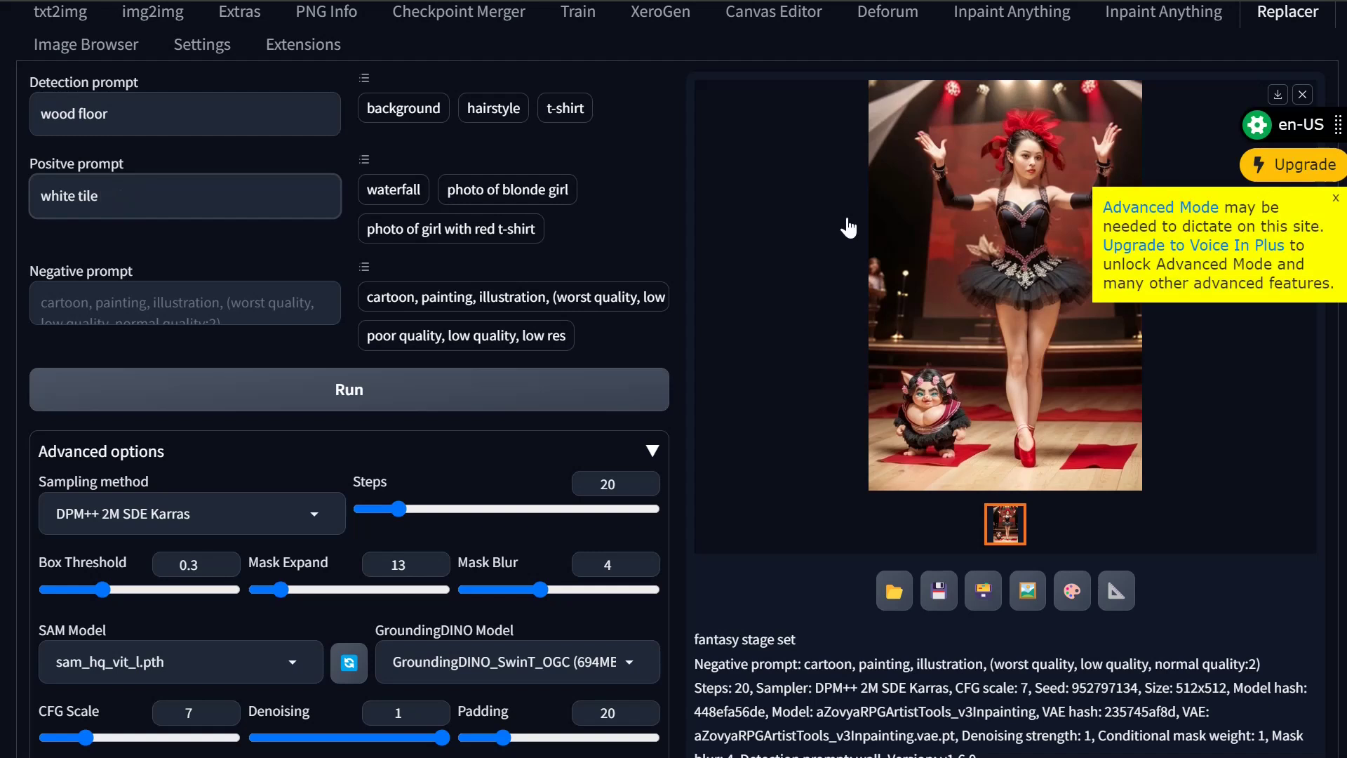
key("alt+l")
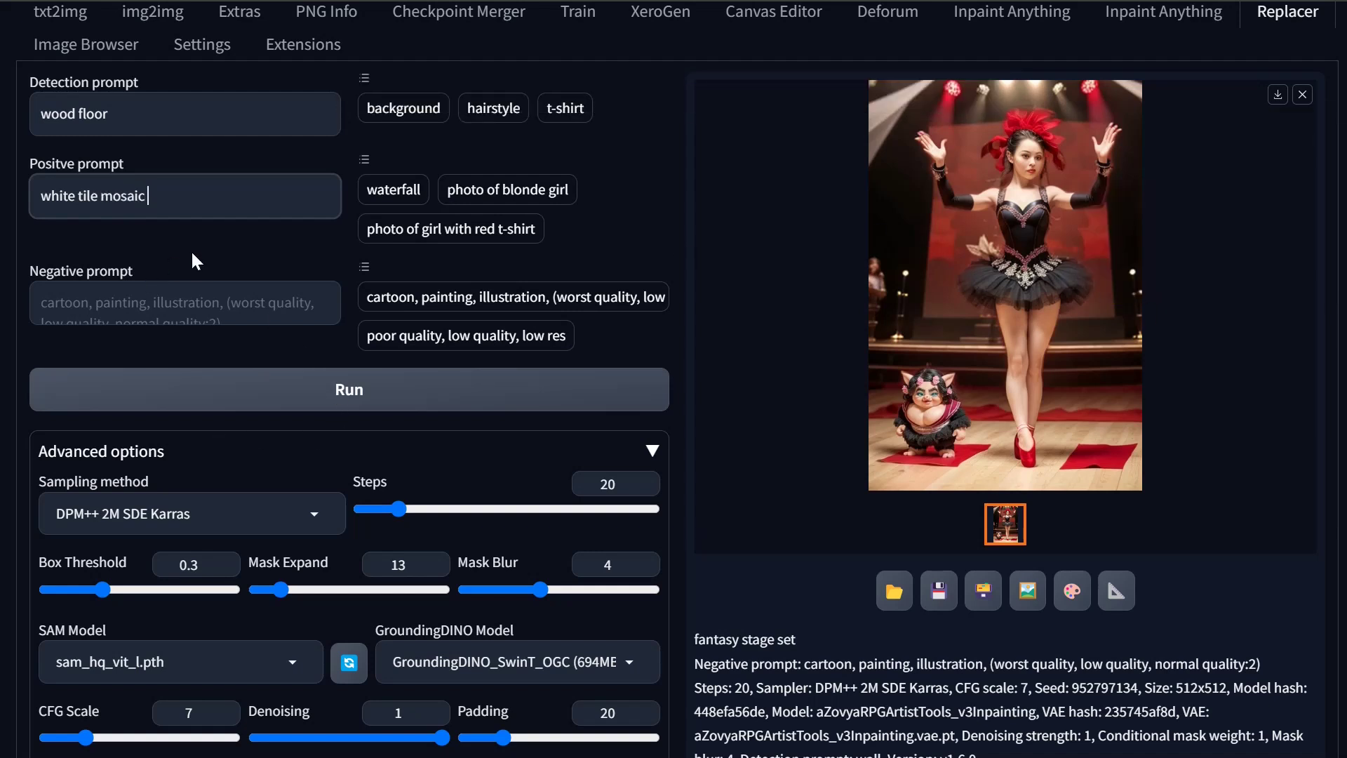
left_click(370, 389)
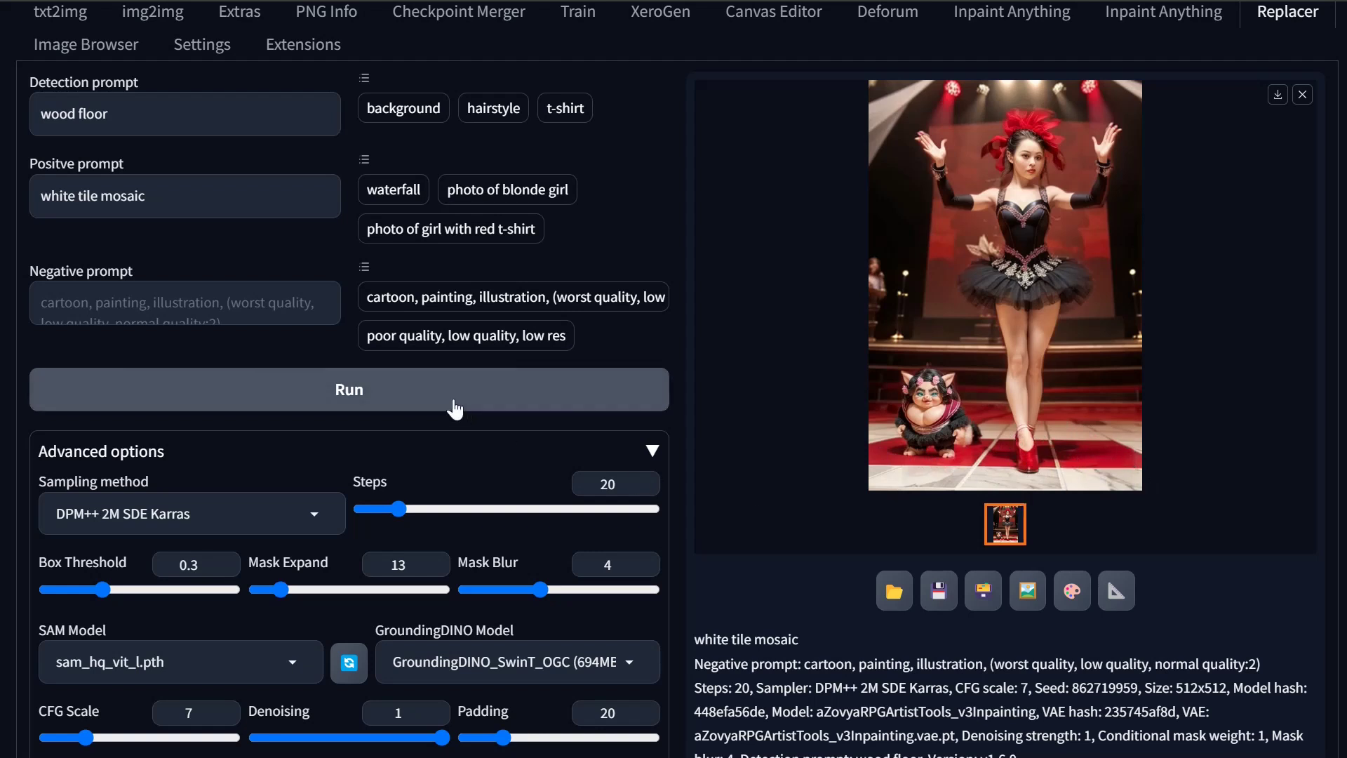
Set Denoising to 0.8 and Masked content to original, and rerun the floor replacement.
scroll(418, 528, "down", 2)
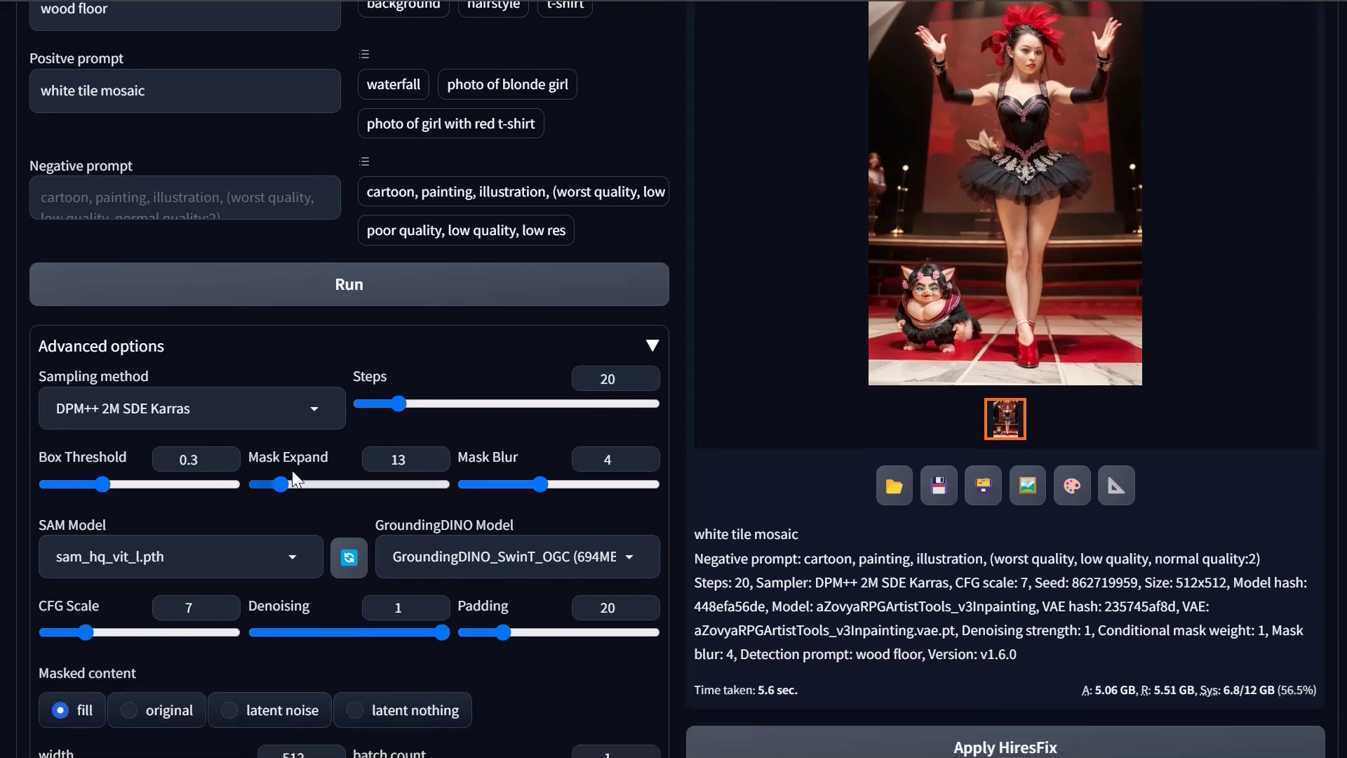
scroll(304, 543, "down", 2)
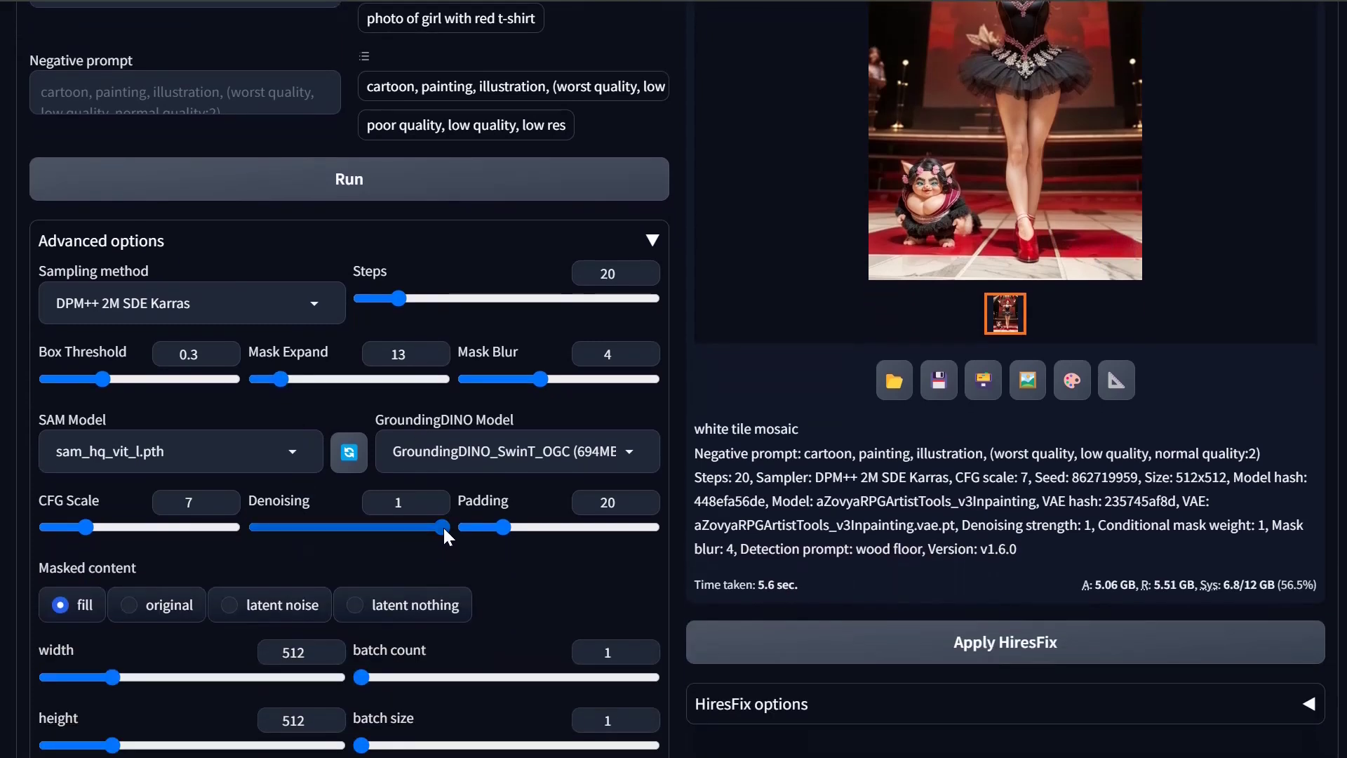
left_click_drag(444, 527, 393, 528)
left_click(140, 609)
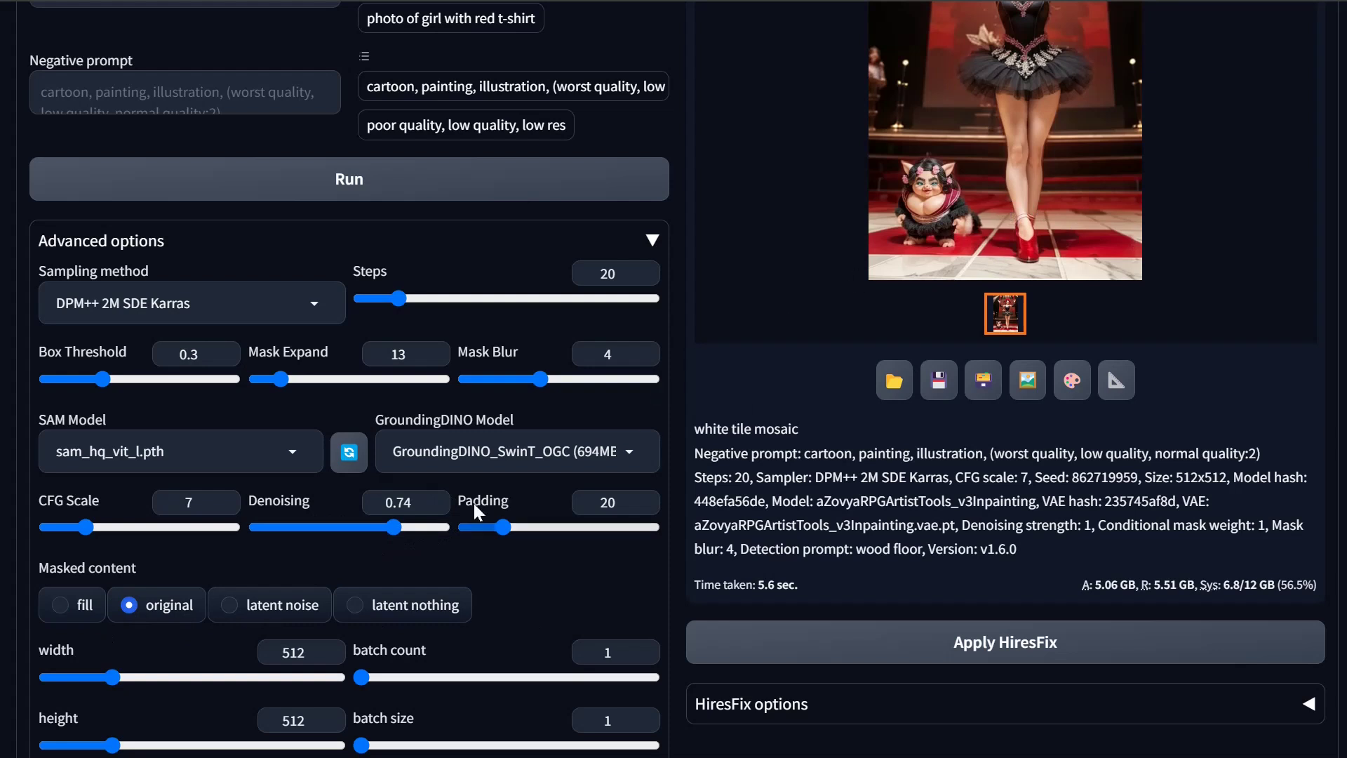
left_click(398, 523)
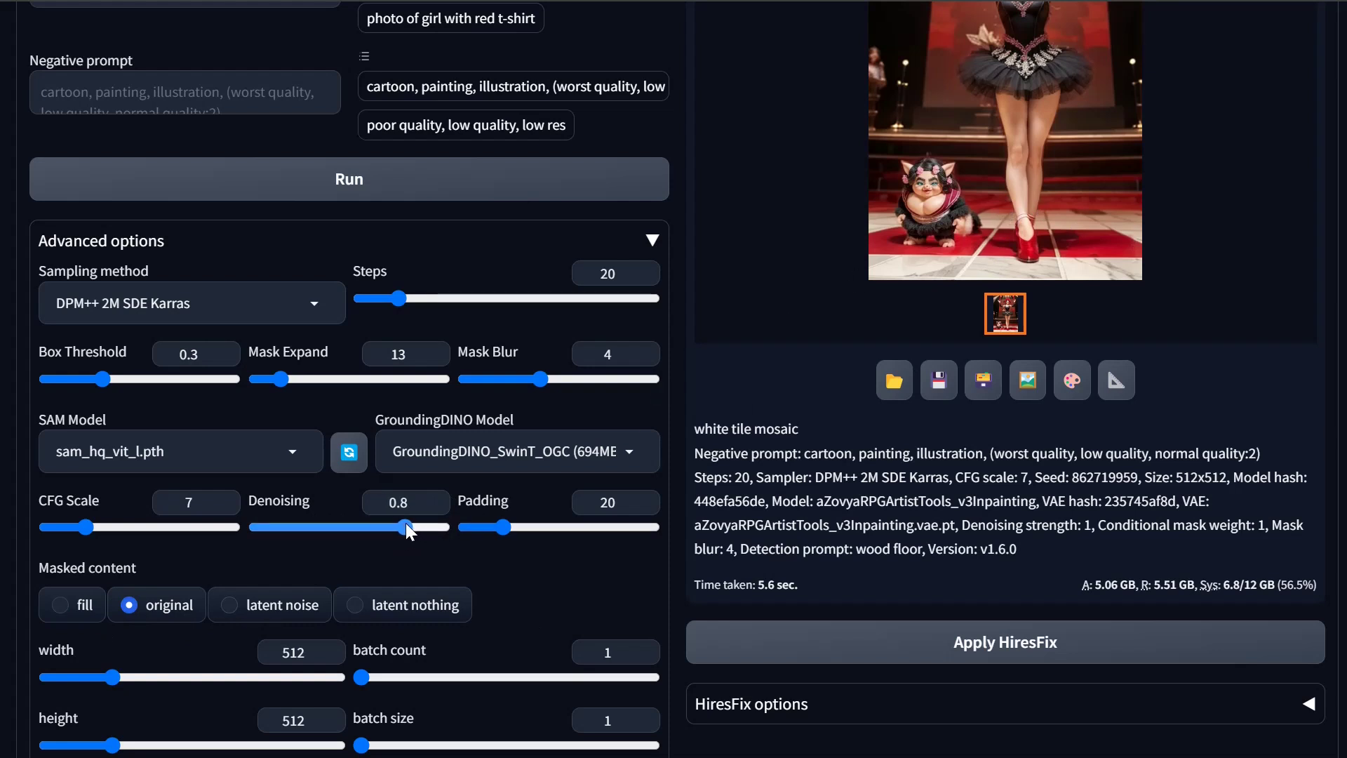
left_click(381, 188)
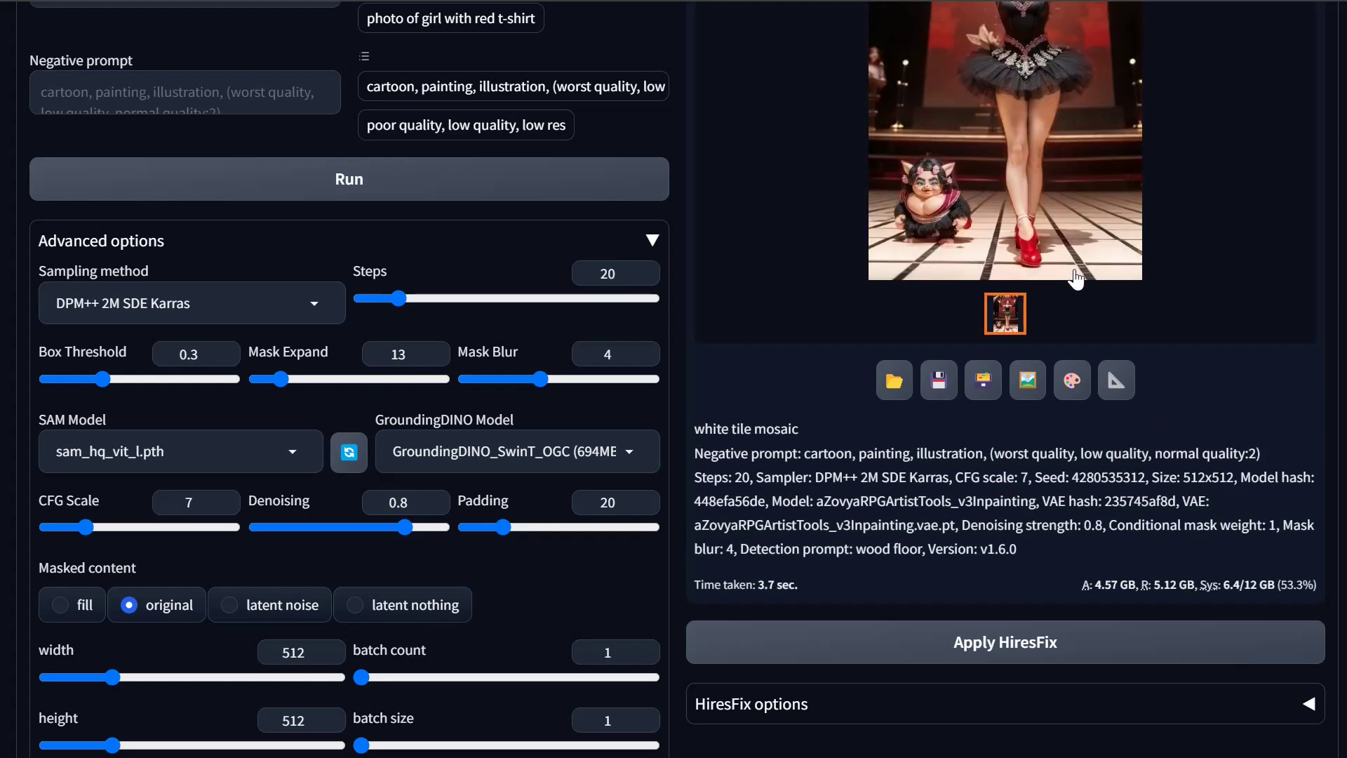
scroll(1213, 330, "up", 3)
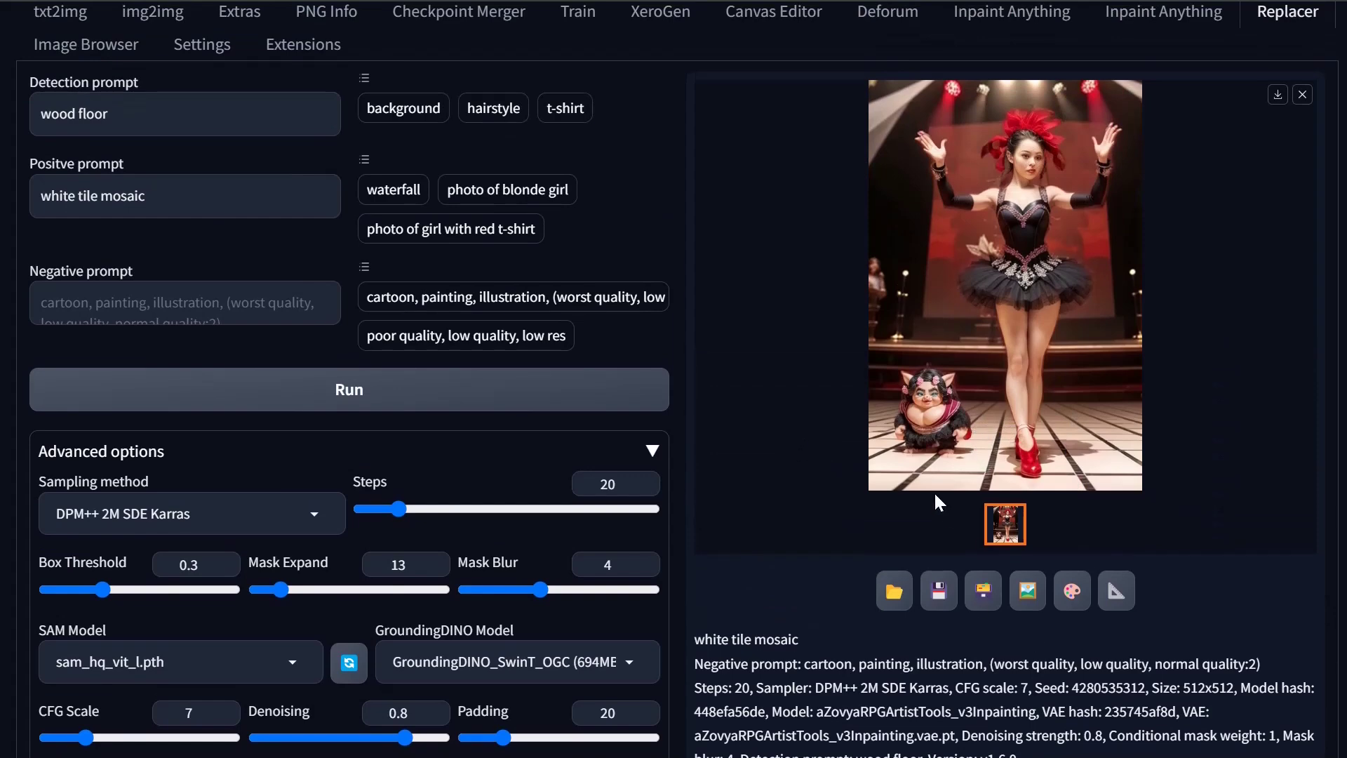
Lower Denoising to 0.75, run the floor replacement again, and view the generated image enlarged.
scroll(876, 589, "down", 1)
scroll(875, 589, "down", 3)
left_click_drag(407, 526, 395, 528)
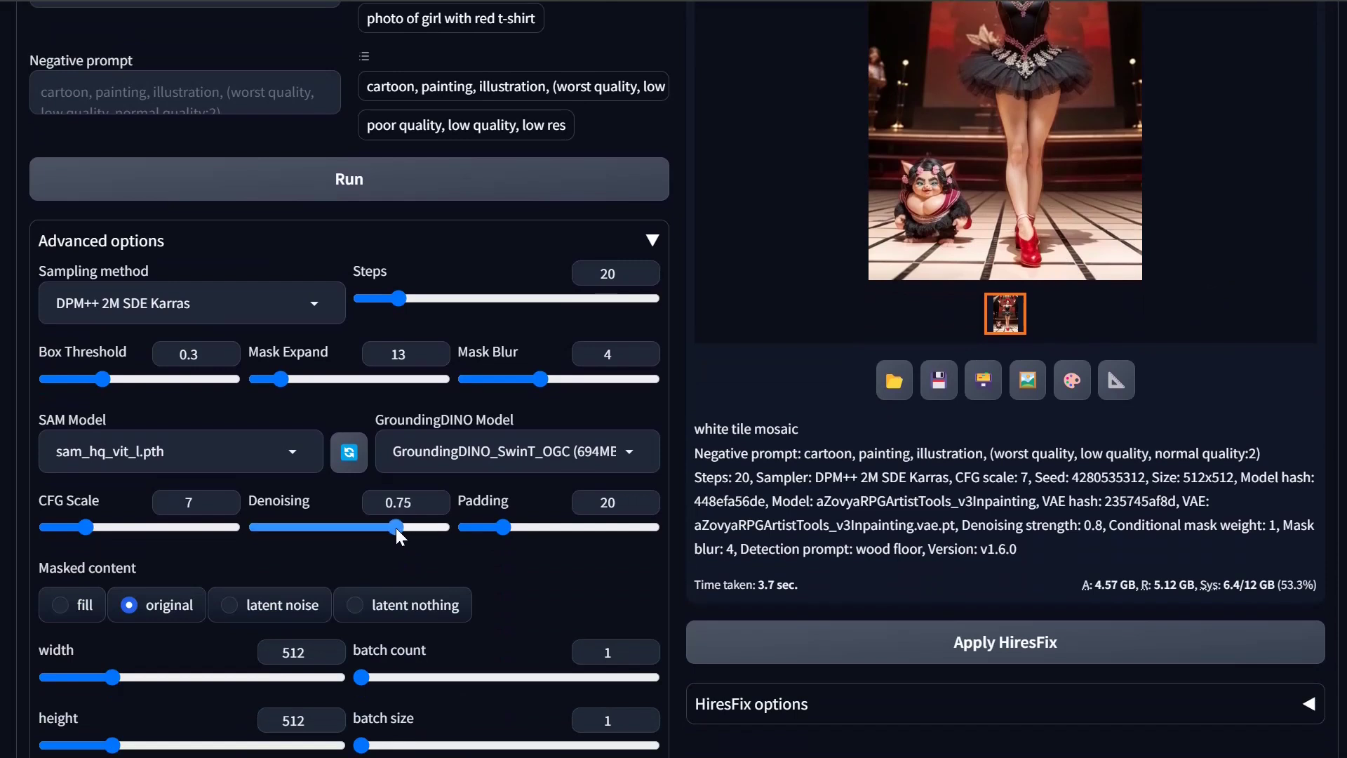
left_click(348, 179)
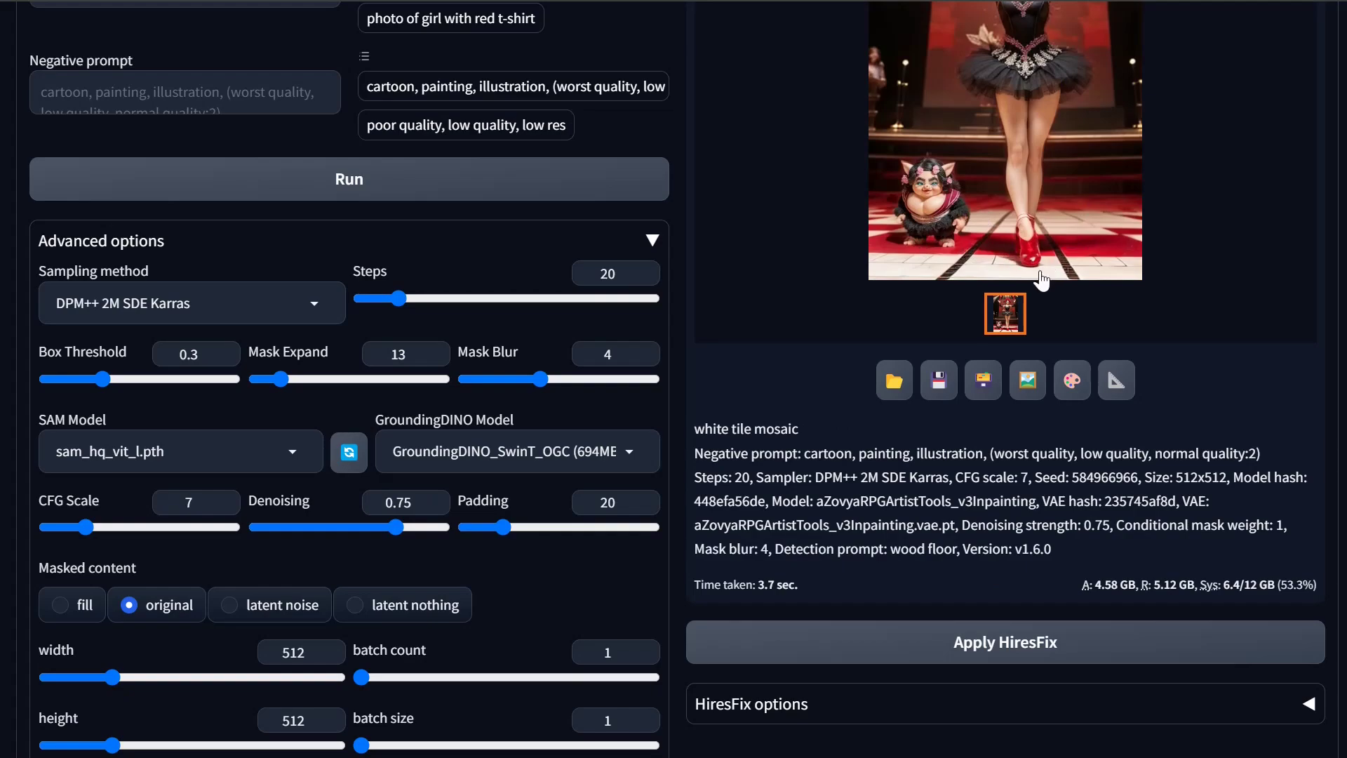
left_click(1092, 265)
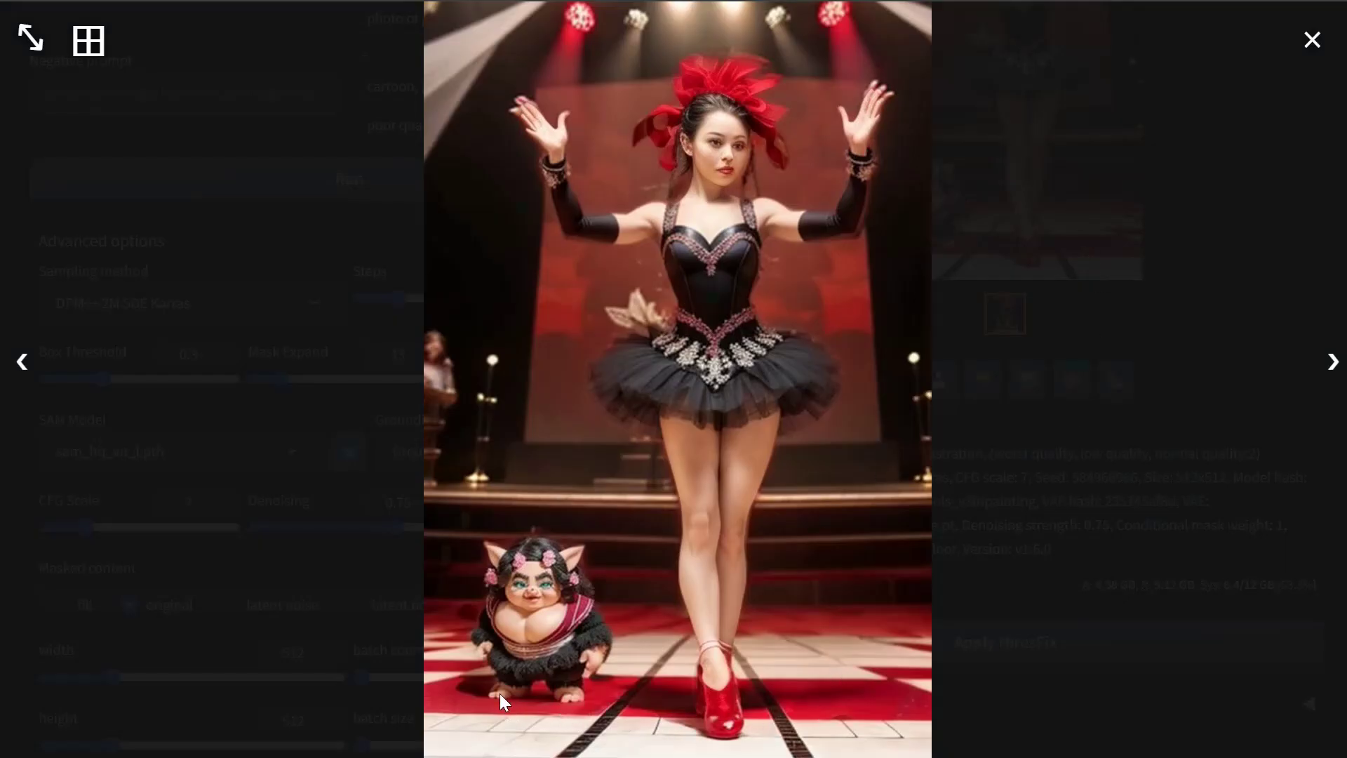
left_click(932, 492)
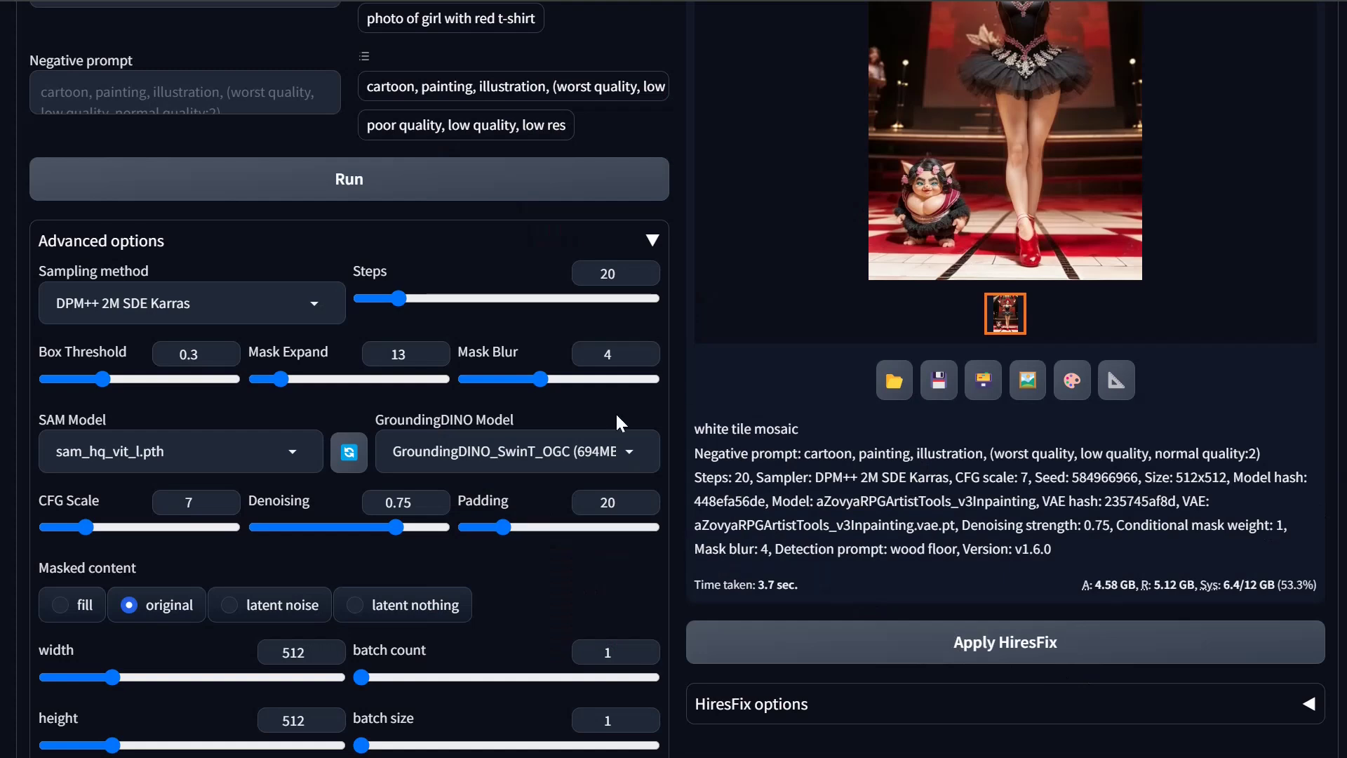
Try to apply HiresFix to the generated image with its default options.
left_click(970, 648)
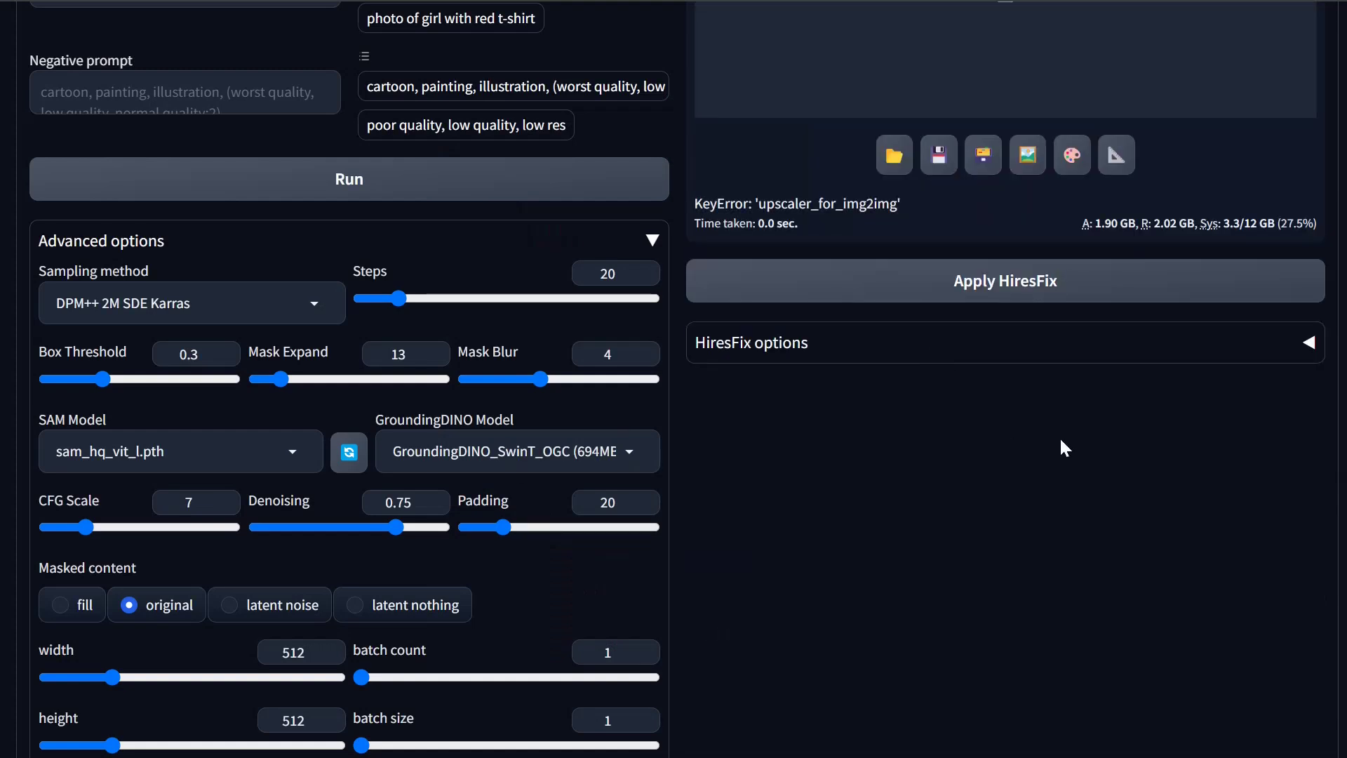
scroll(979, 519, "up", 3)
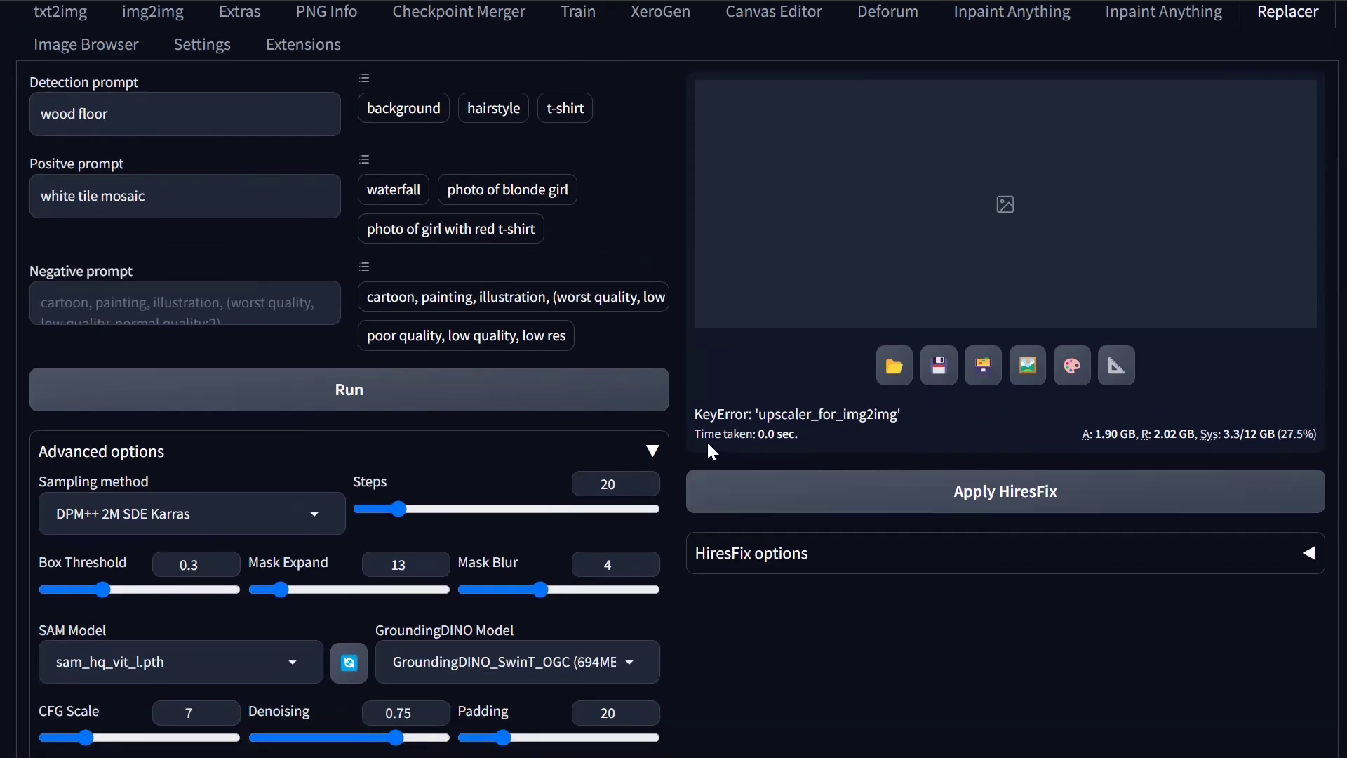
In the HiresFix options, set the upscaler to 4x-UltraSharp and the Hires sampling method to UniPC.
left_click(786, 567)
scroll(787, 567, "down", 3)
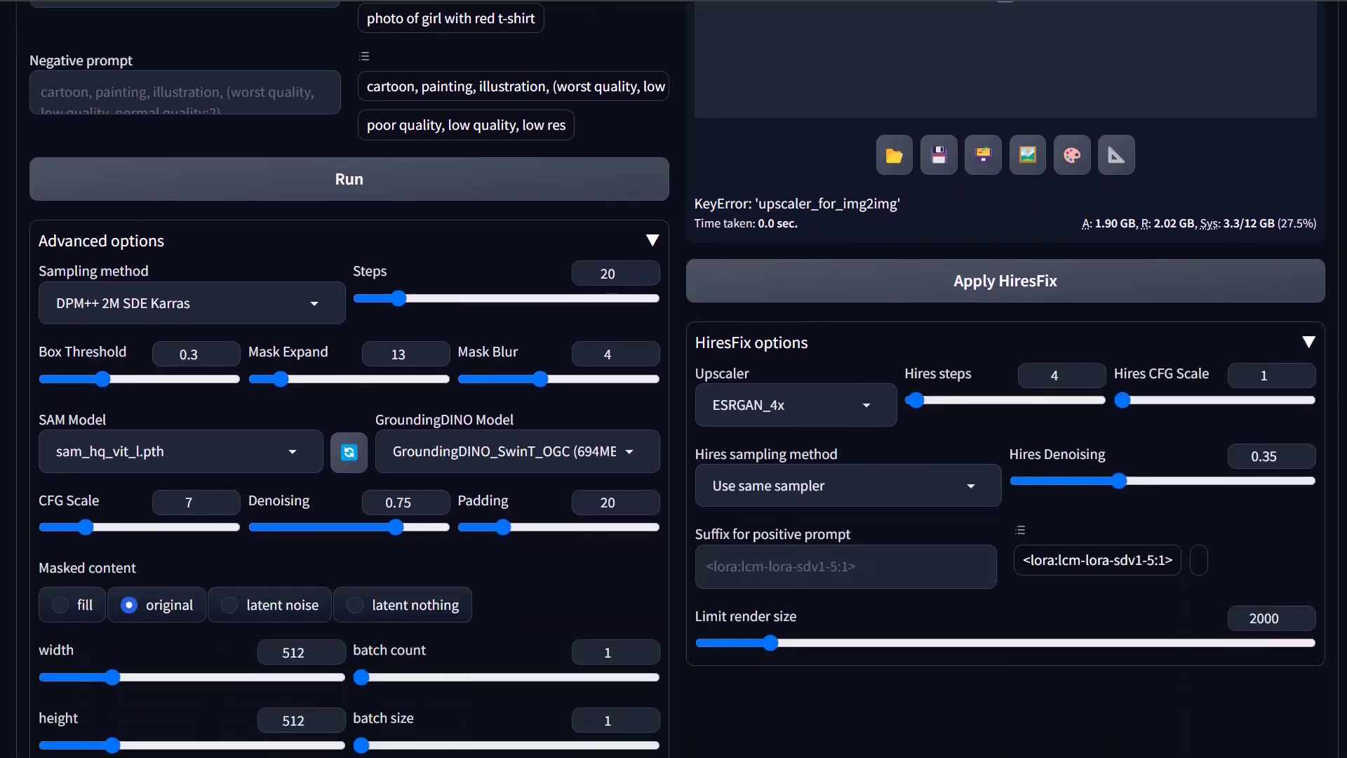
left_click(795, 405)
left_click(835, 178)
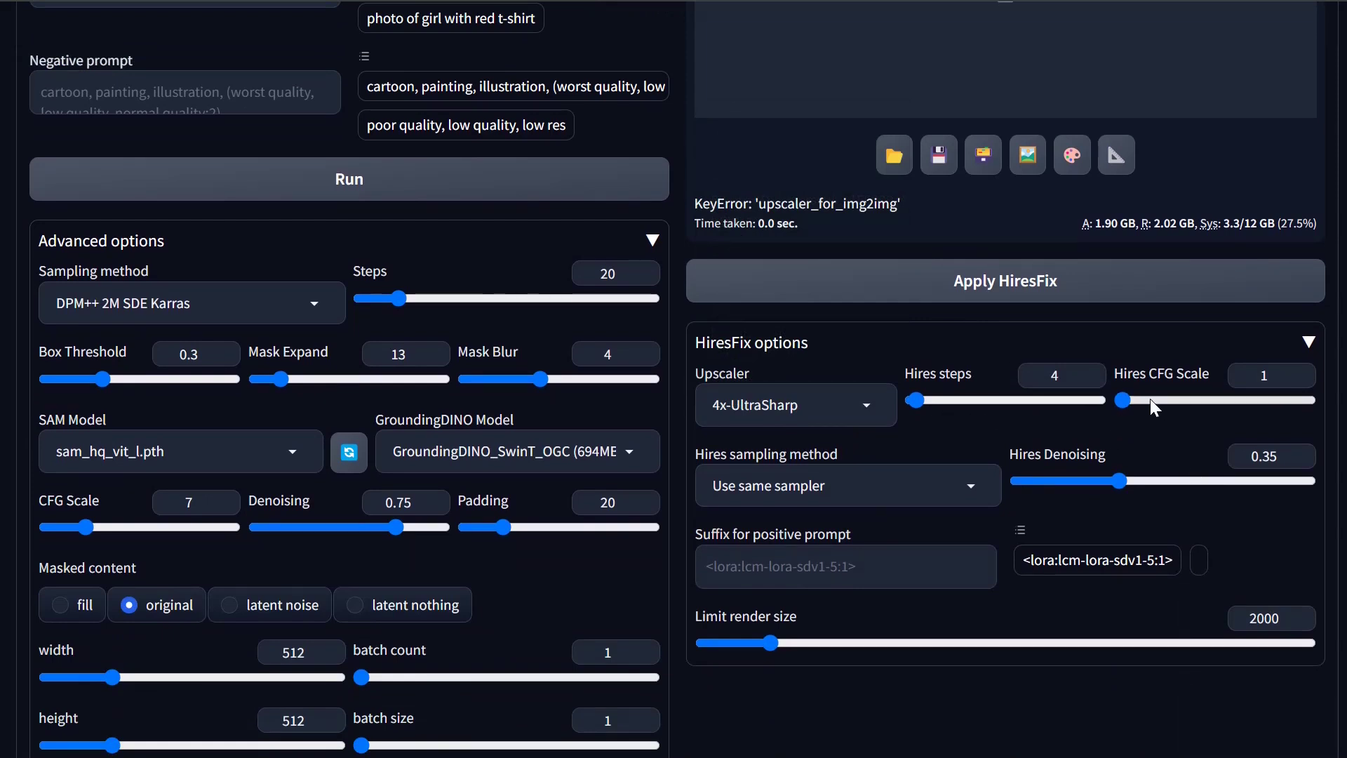
left_click(891, 491)
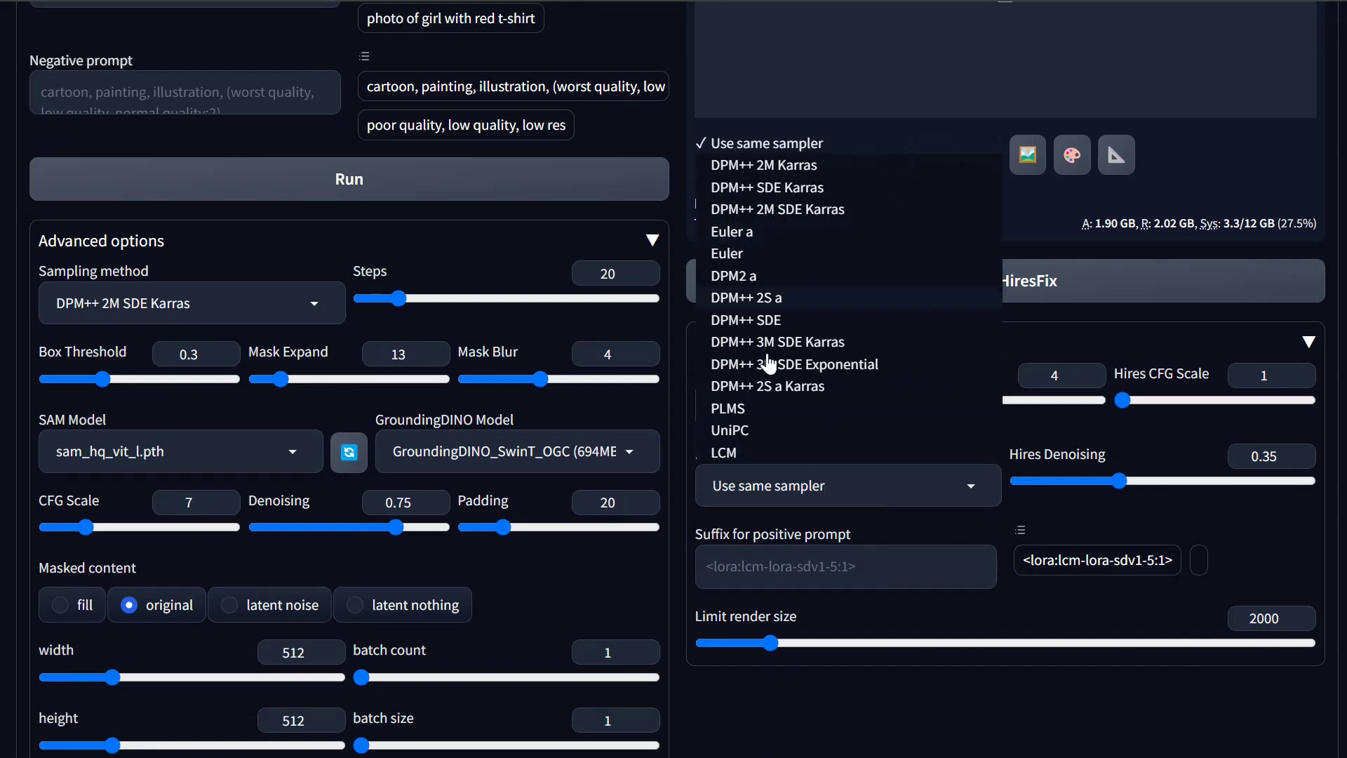
left_click(729, 430)
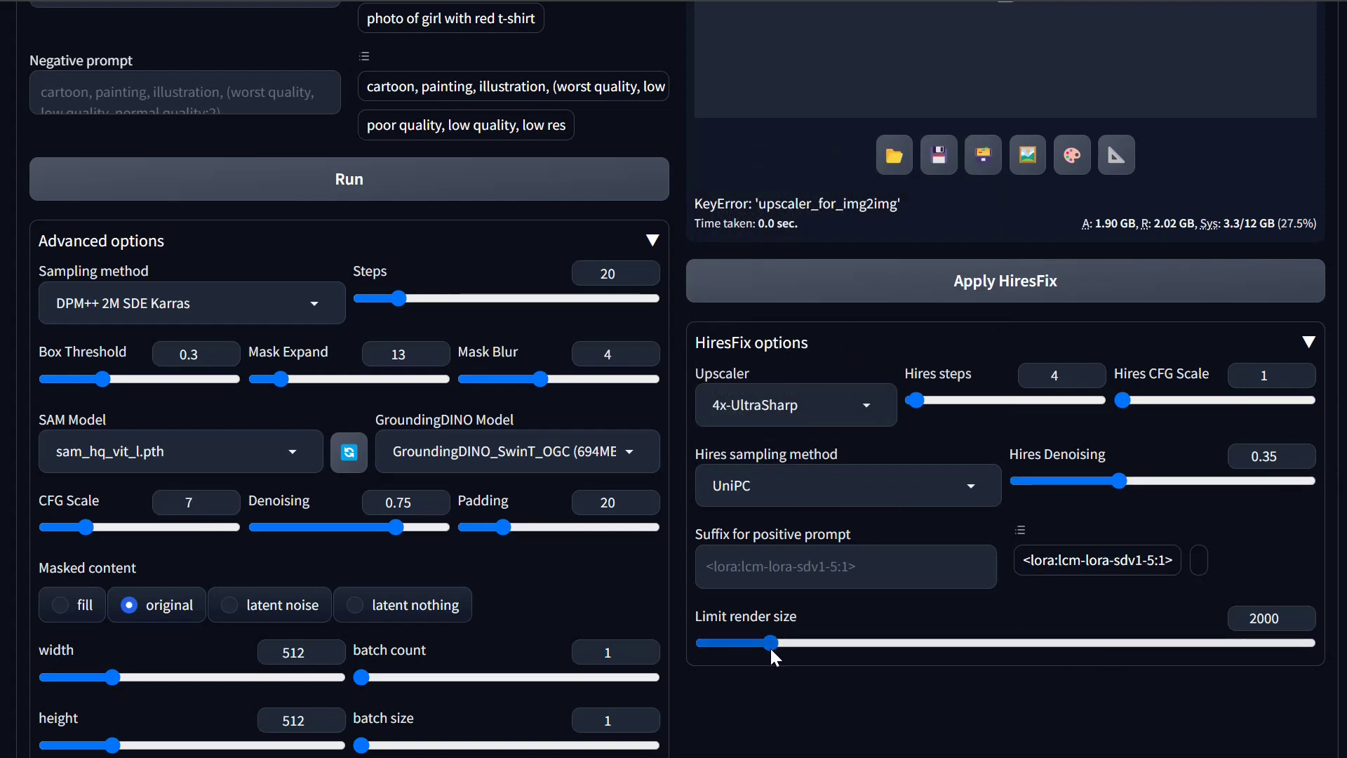
Try to apply HiresFix again with the 4x-UltraSharp upscaler and UniPC sampler.
left_click(987, 301)
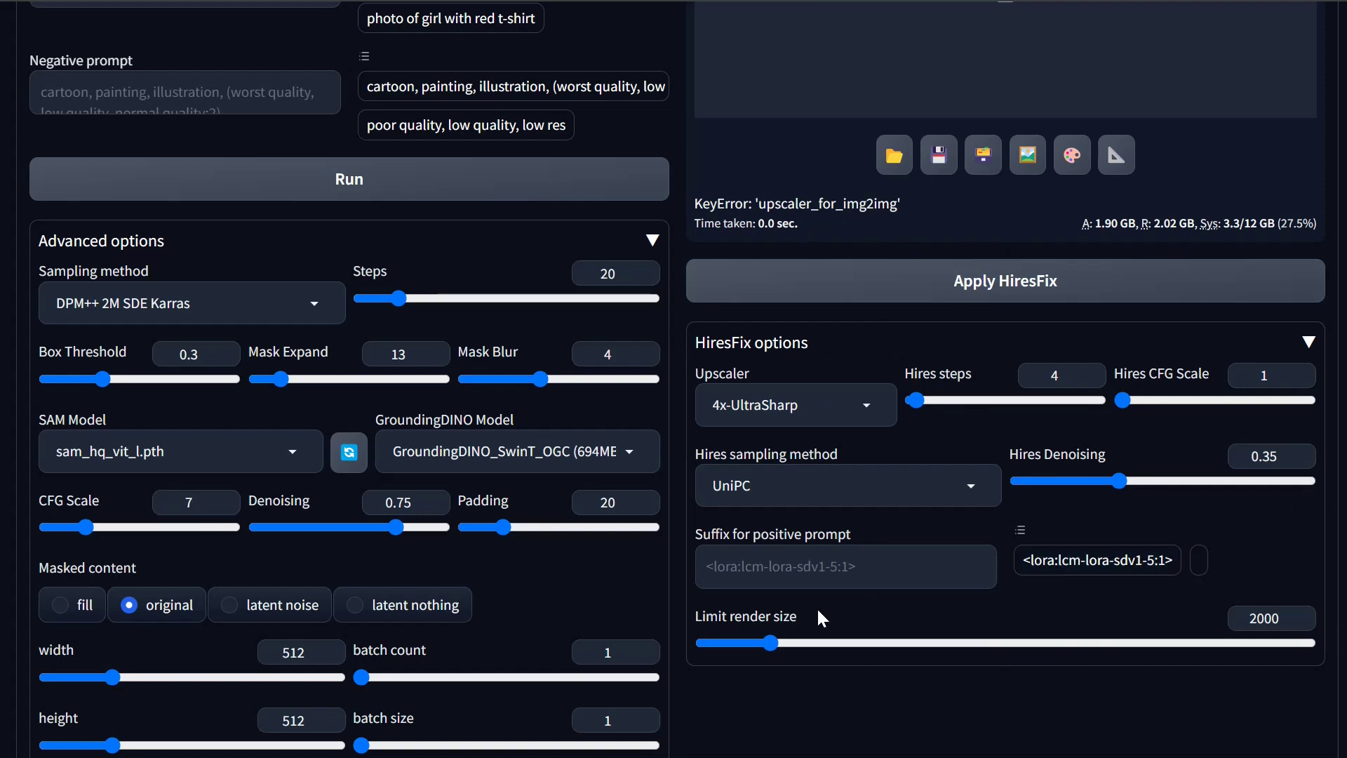
left_click(1036, 296)
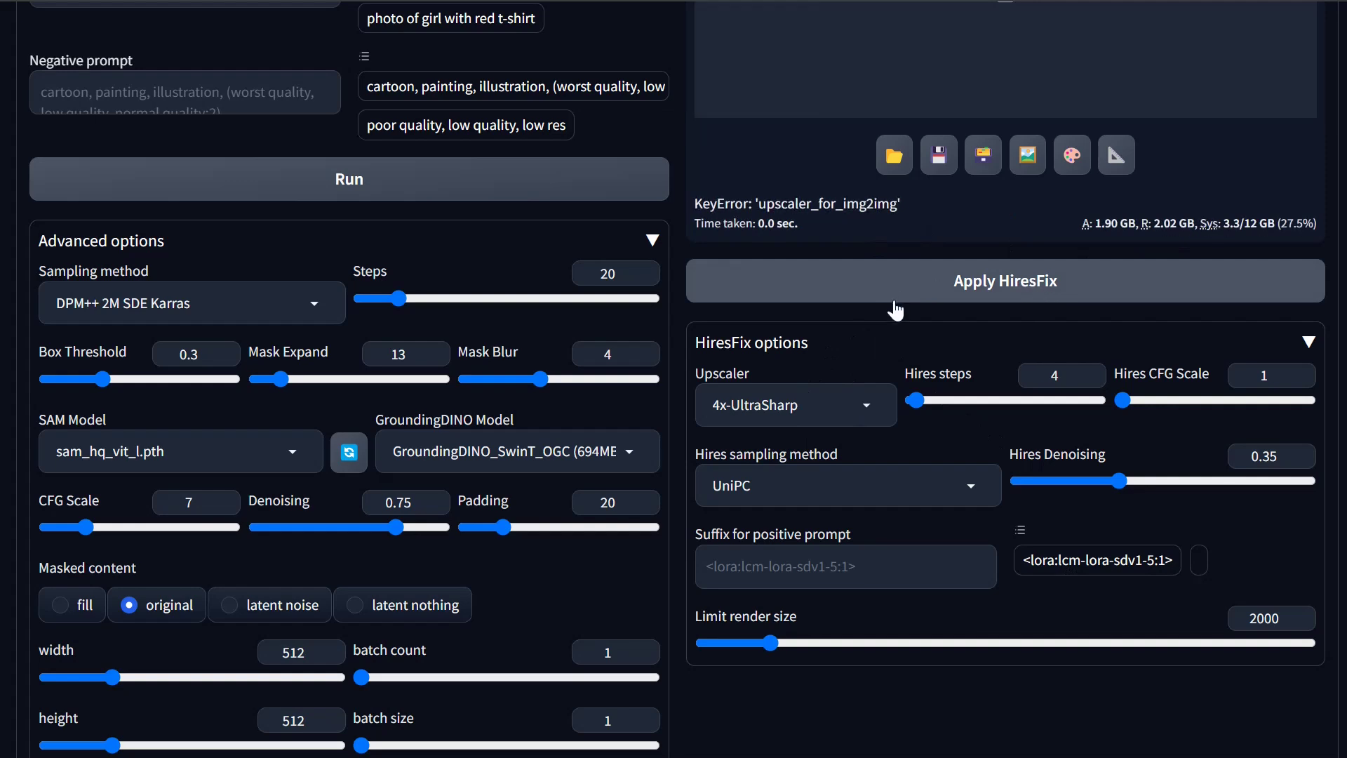
scroll(717, 560, "up", 5)
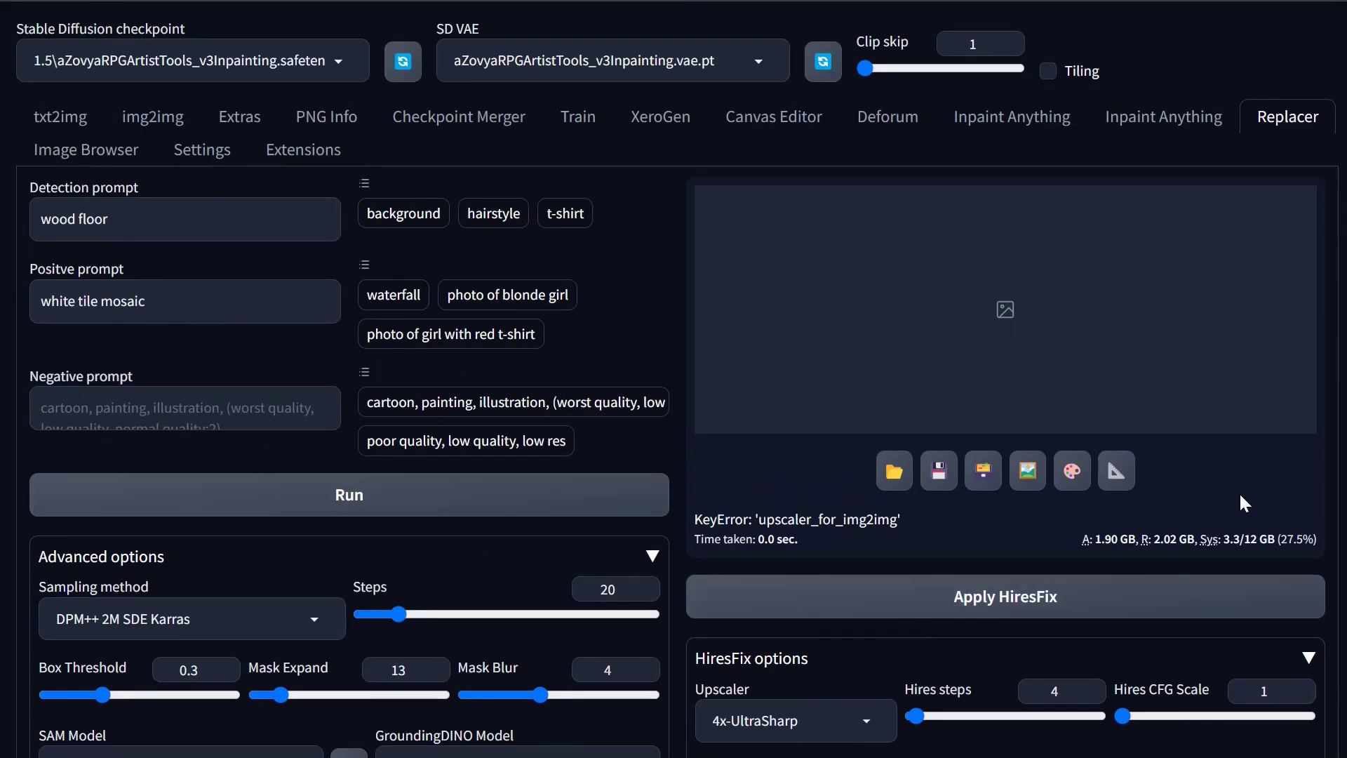
Run the Replacer floor replacement again with the detection prompt "wood floor" and positive prompt "white tile mosaic".
left_click(414, 503)
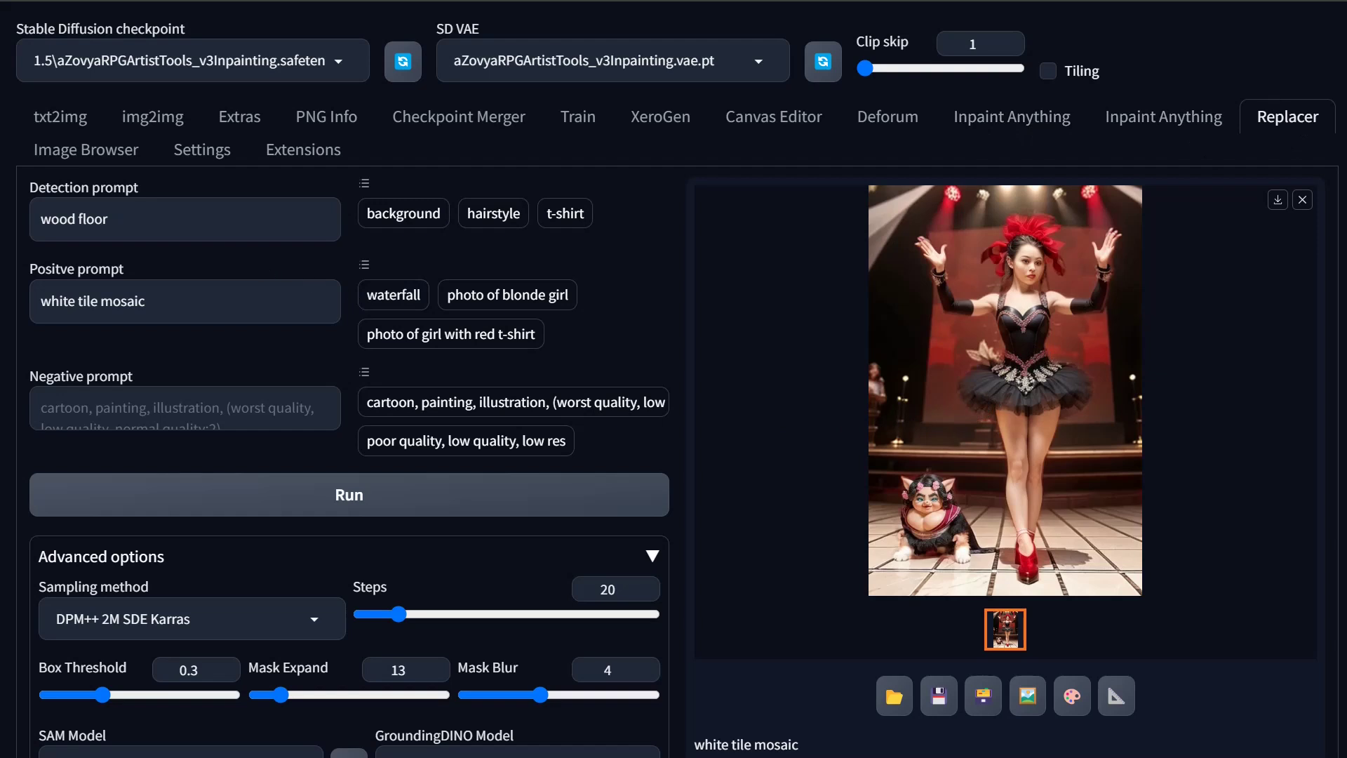
left_click_drag(108, 219, 40, 219)
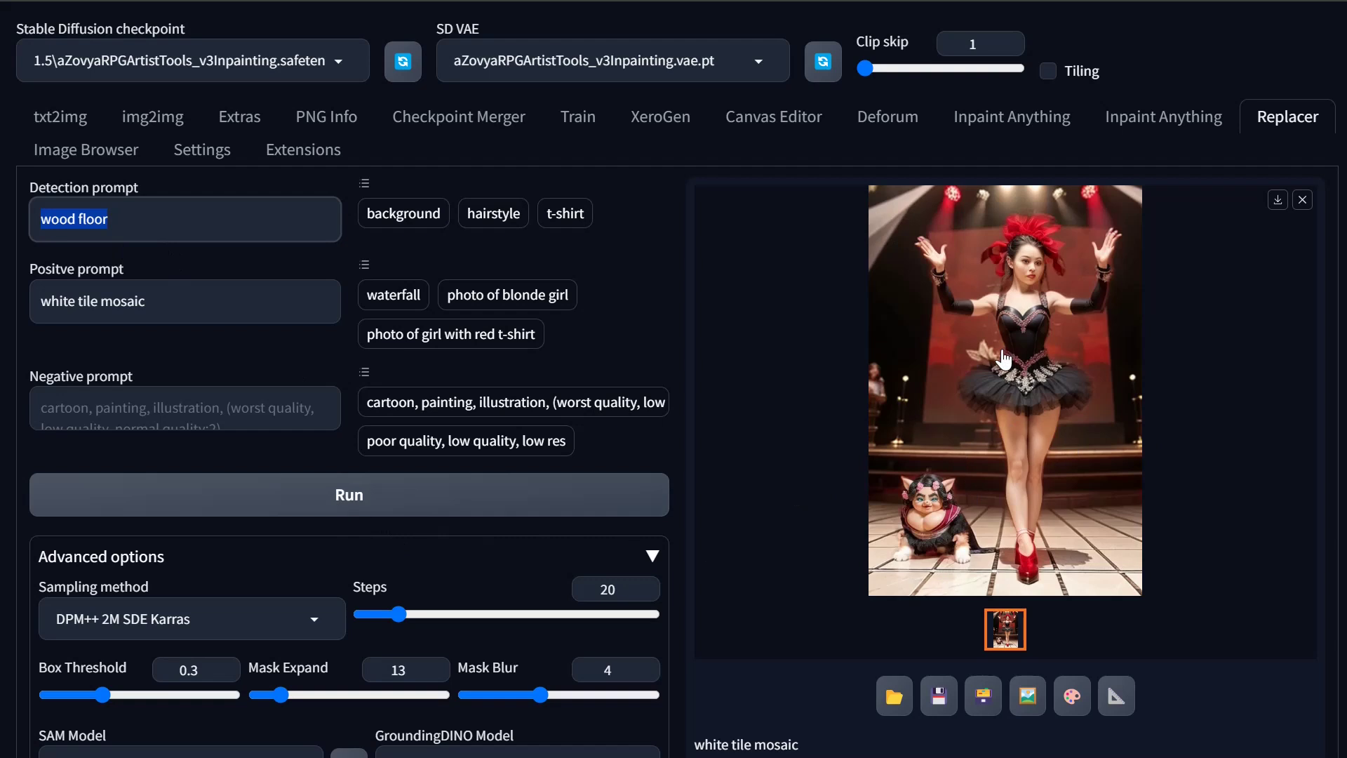
Load the picture of the dancer in the red dress into Inpaint Anything and run Segment Anything on it.
left_click(1000, 123)
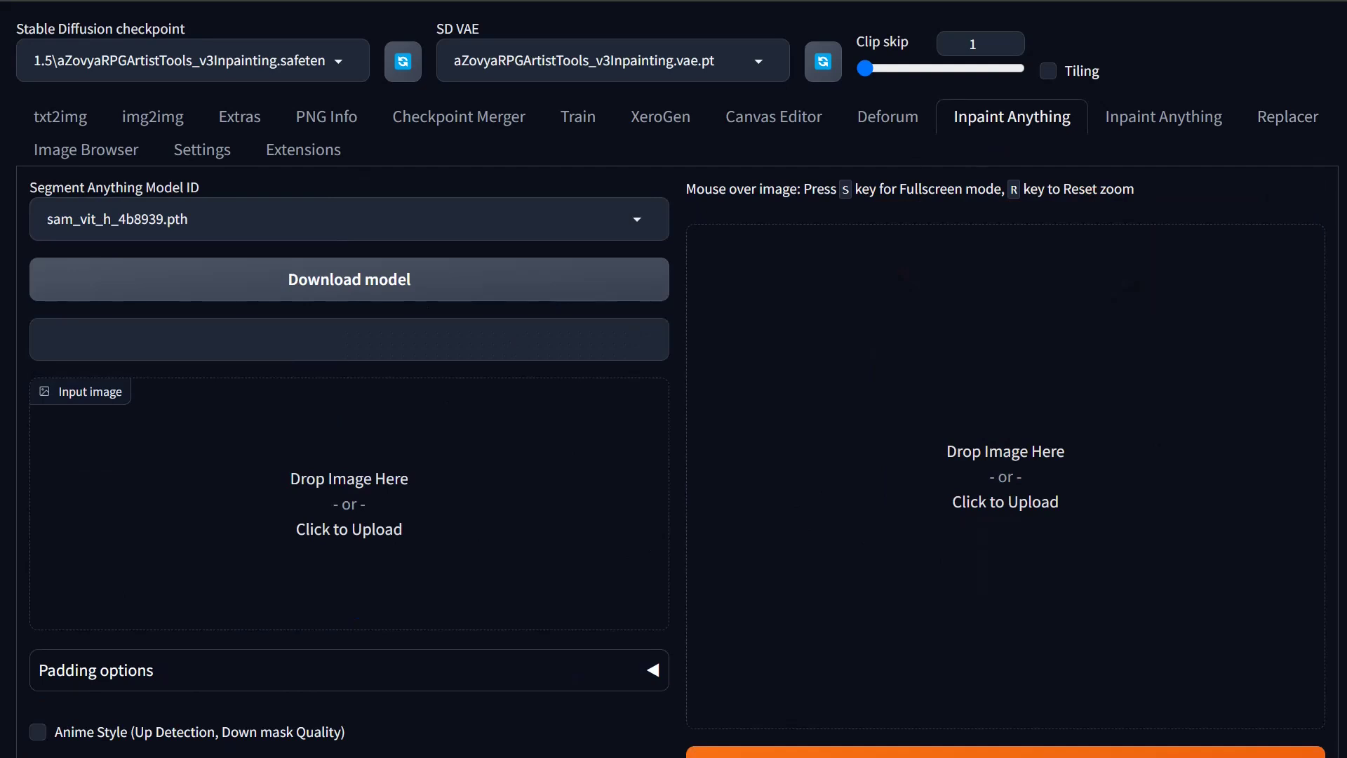
left_click_drag(463, 492, 418, 556)
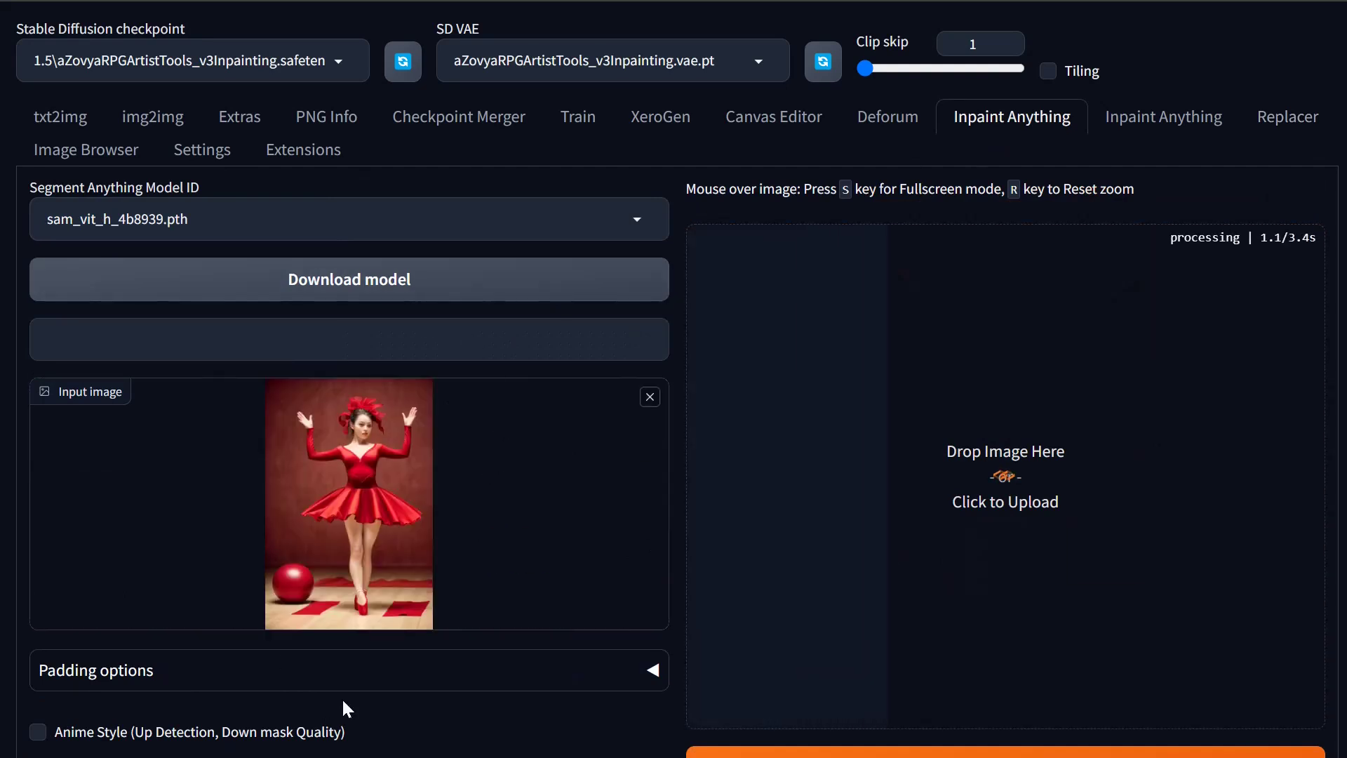
scroll(434, 461, "down", 2)
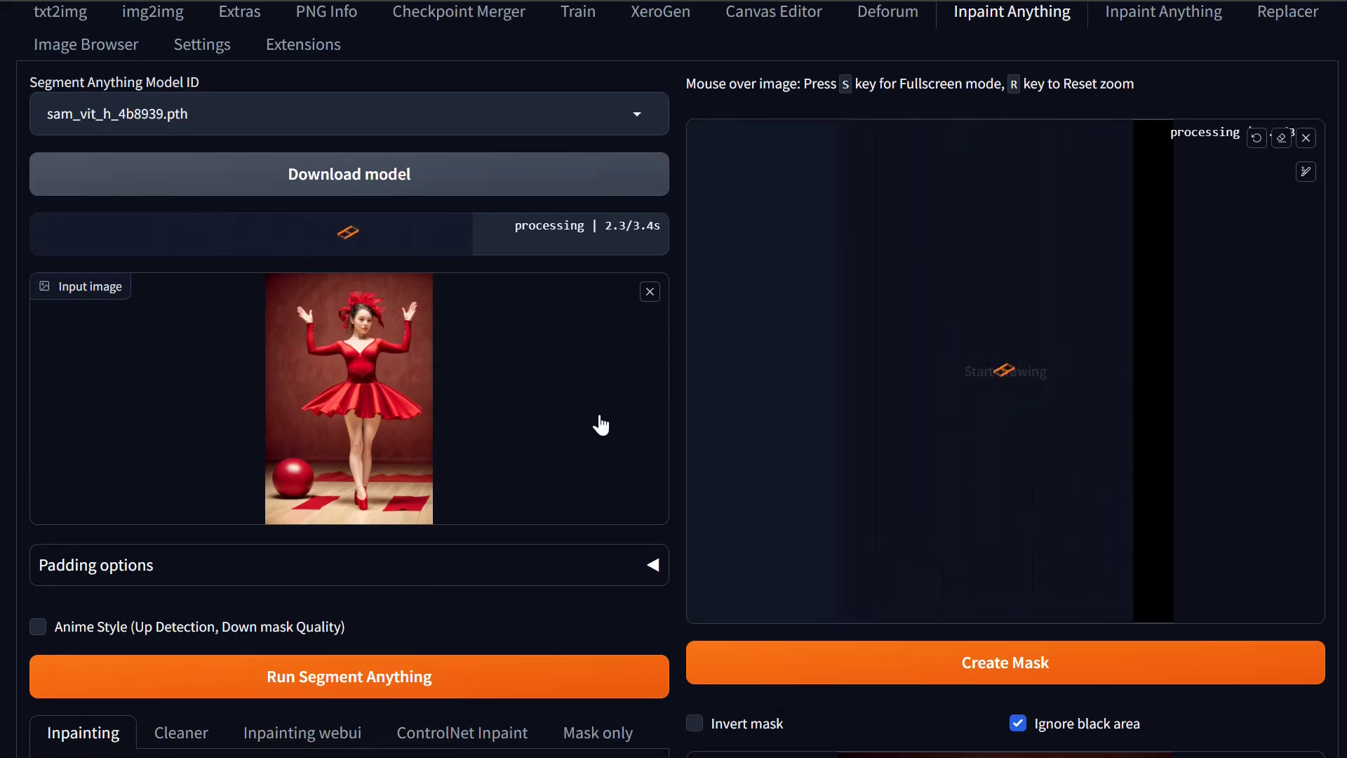
scroll(641, 409, "up", 2)
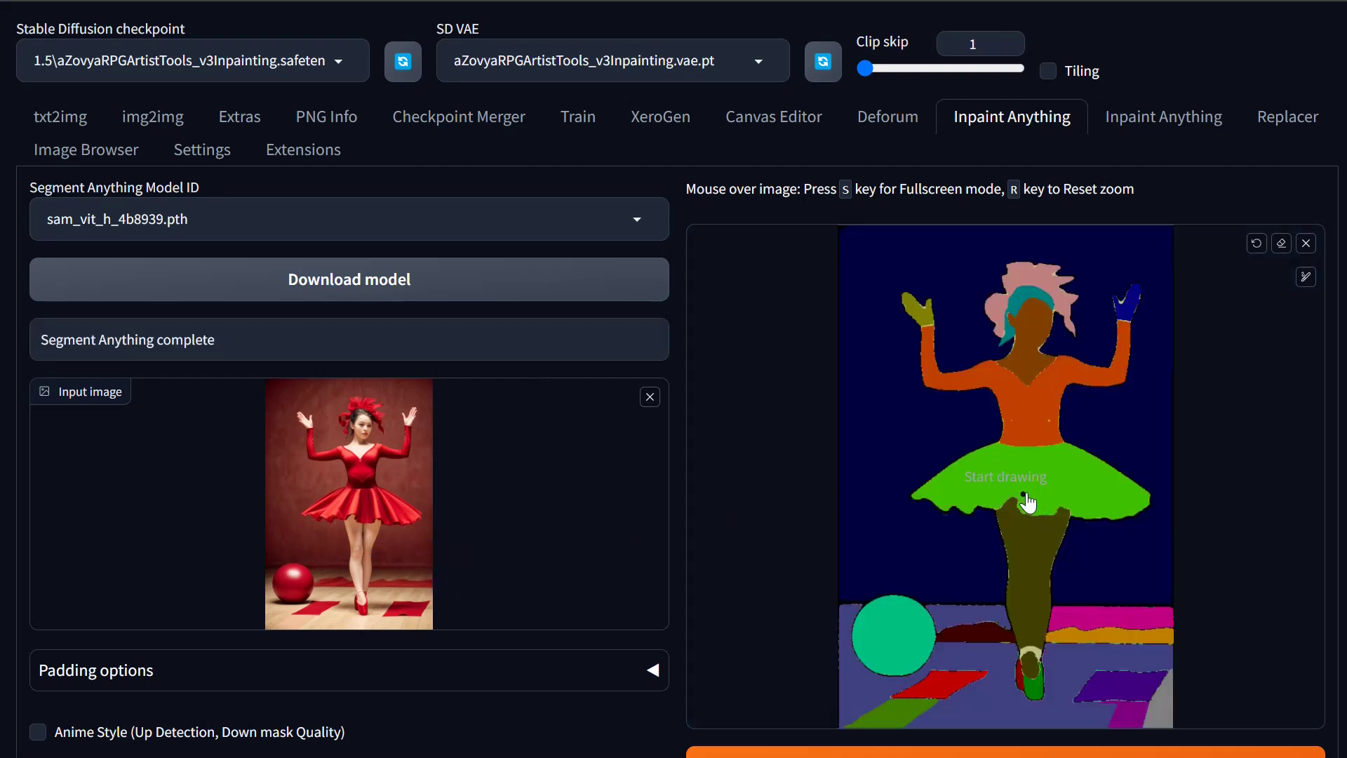
Mark the dress's top and skirt segments with one stroke and create their mask, with the inpainting prompt "black ballet dress".
left_click_drag(1035, 429, 1044, 468)
left_click(1059, 473)
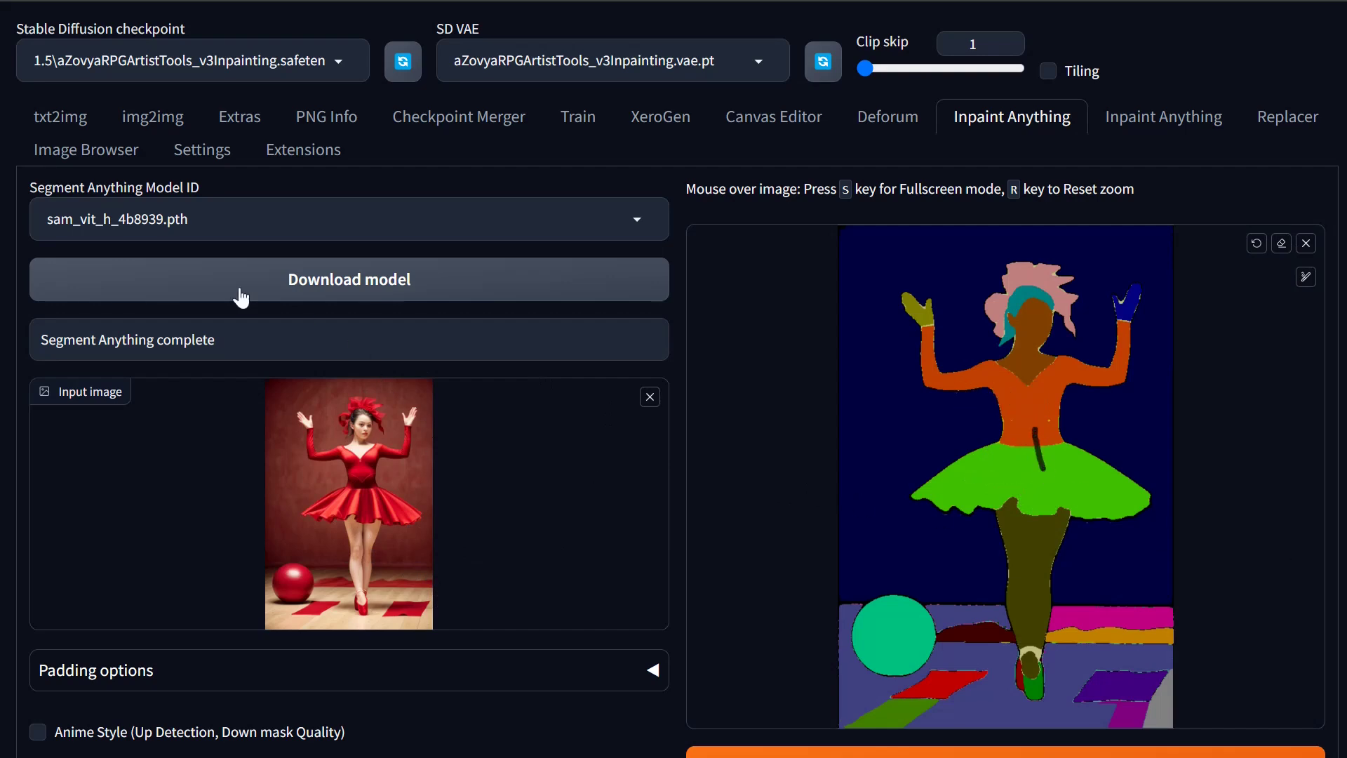
scroll(327, 525, "down", 3)
left_click(194, 696)
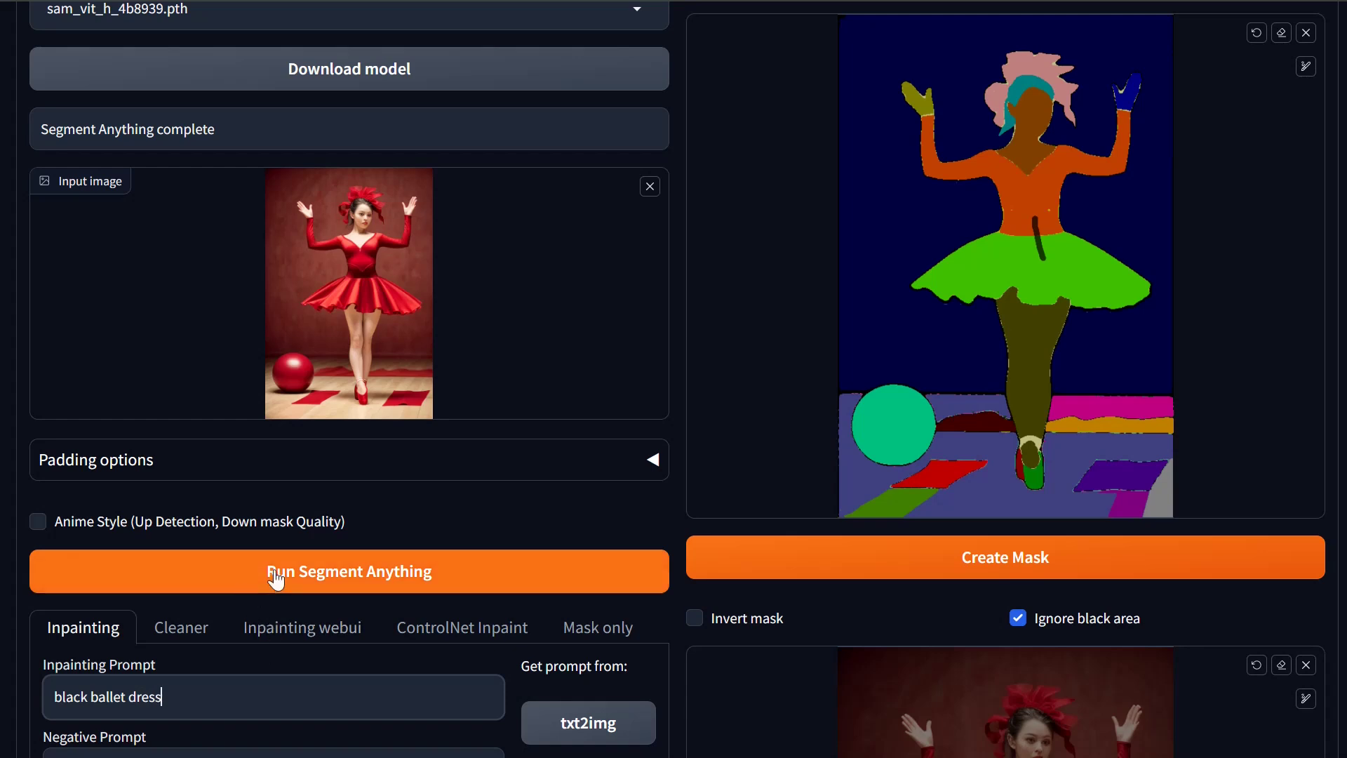
left_click(985, 555)
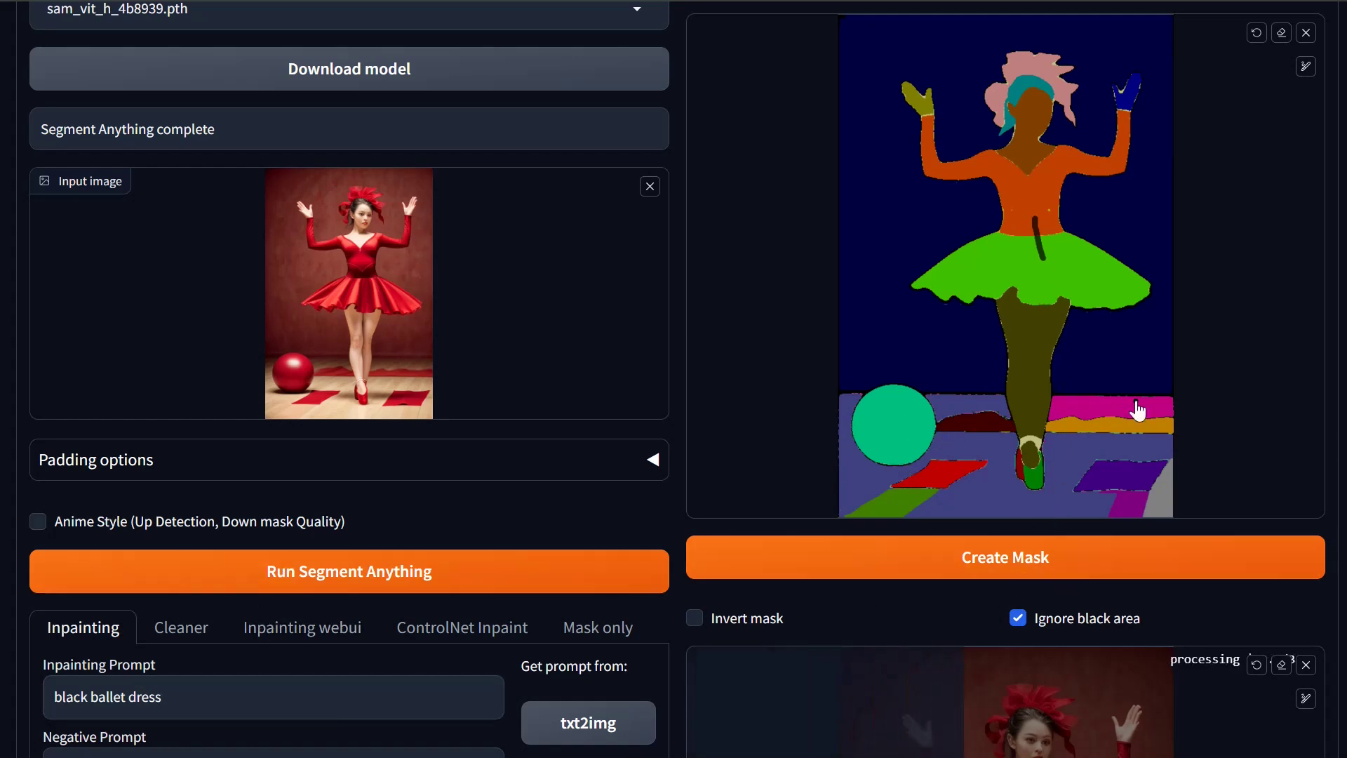
Set Expand Mask Iterations to 4 and expand the dress mask region.
scroll(1143, 379, "down", 3)
scroll(1137, 369, "down", 9)
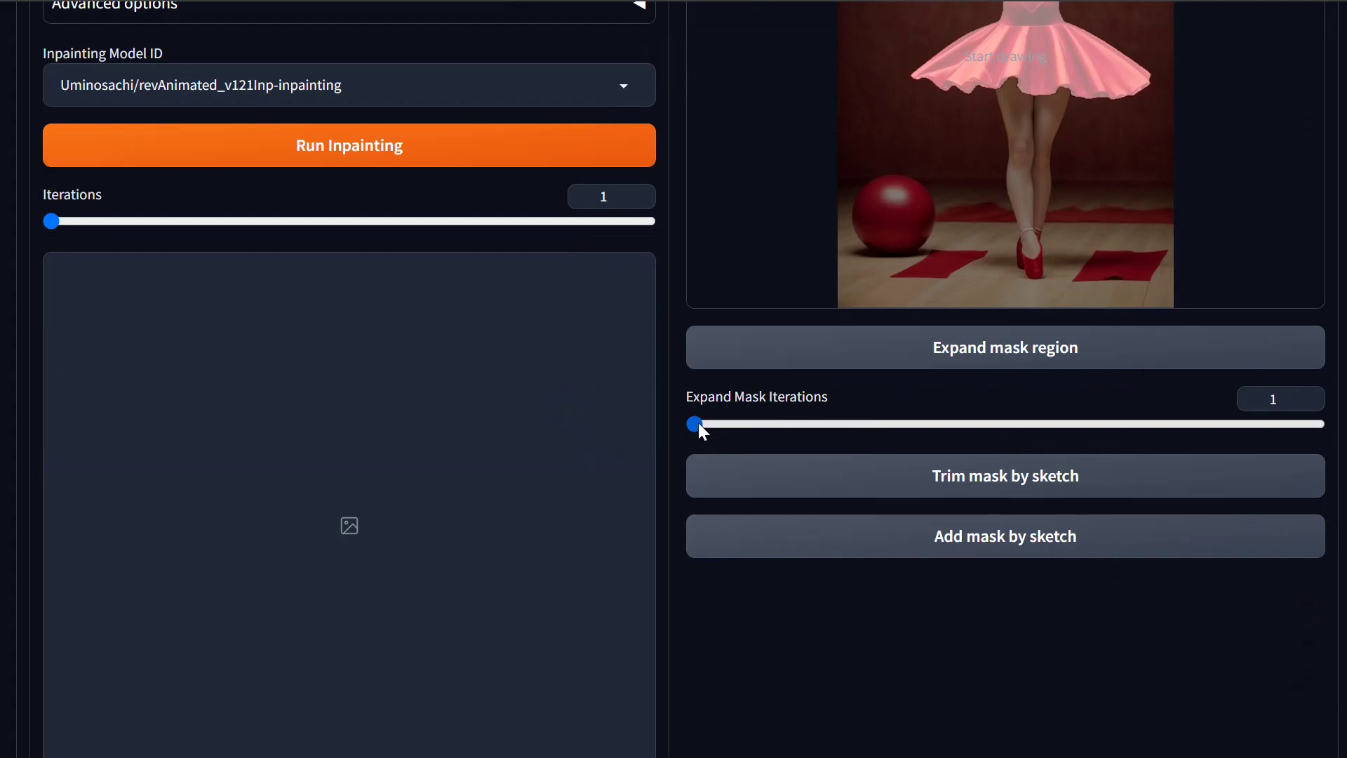
left_click_drag(698, 424, 713, 423)
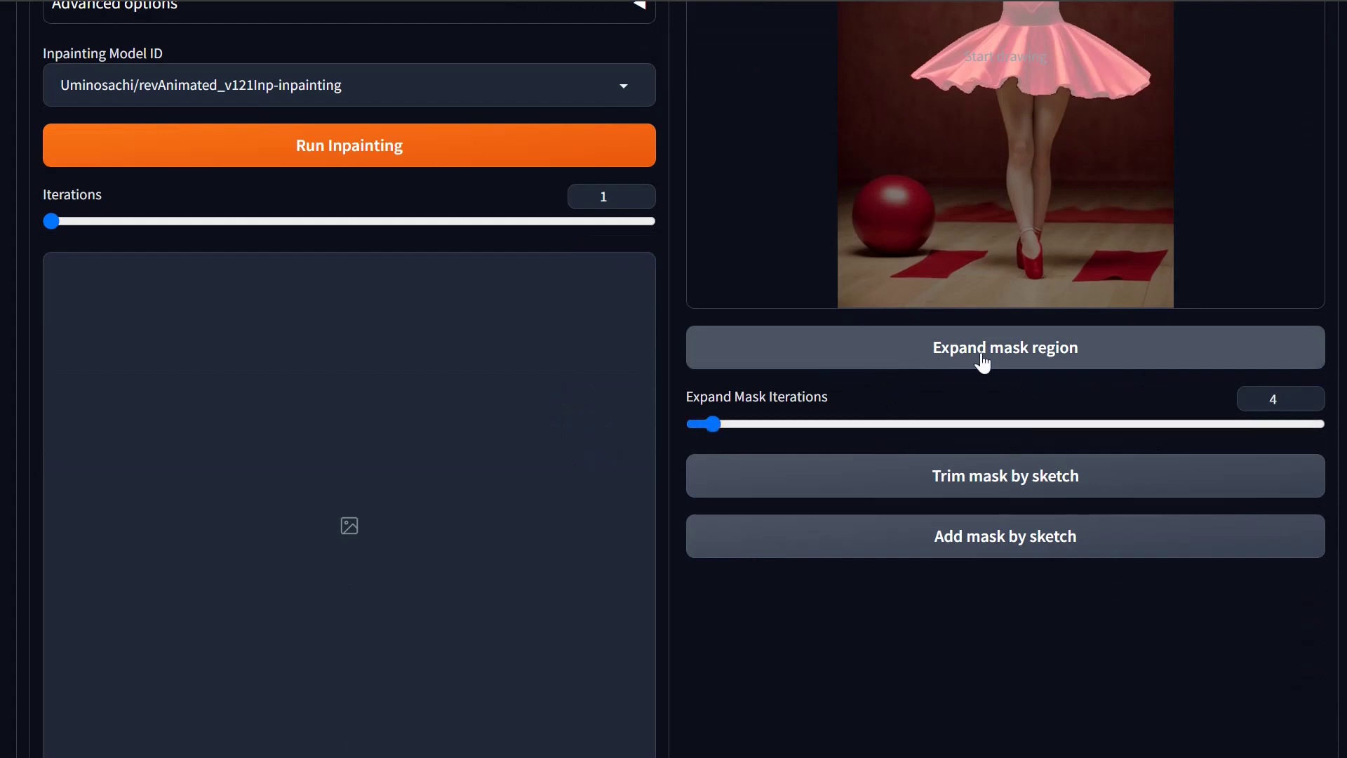
left_click(808, 494)
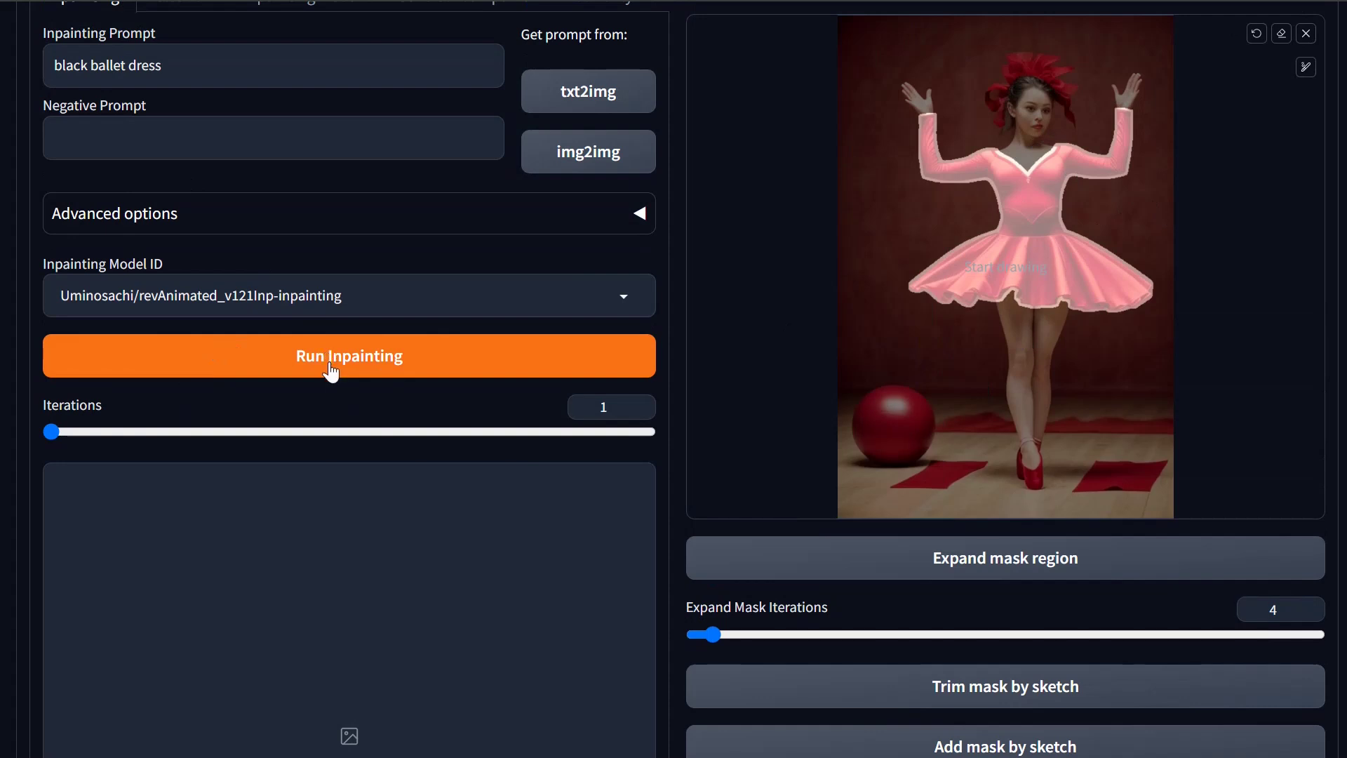
Run inpainting on the masked dress with the revAnimated inpainting model and view the generated image.
left_click(330, 370)
scroll(912, 463, "down", 2)
scroll(876, 483, "down", 2)
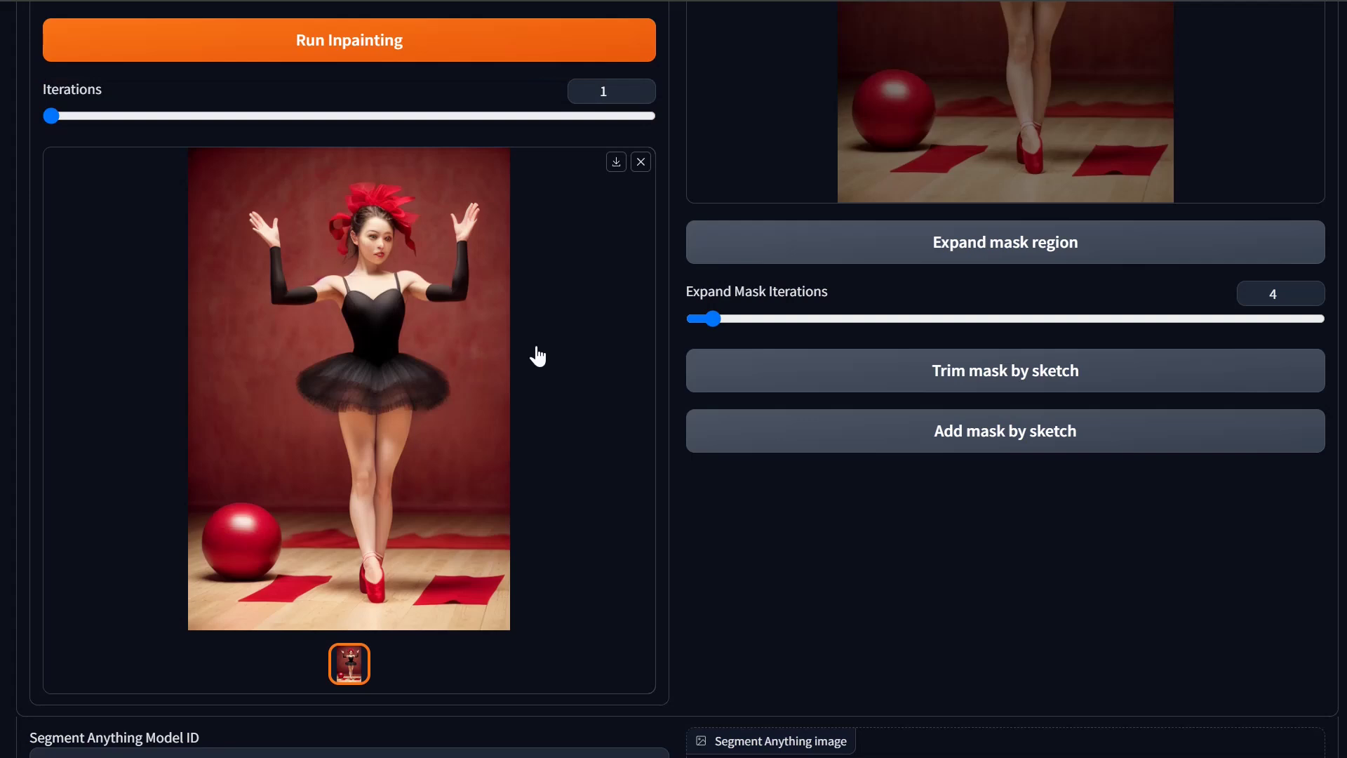
scroll(676, 389, "up", 10)
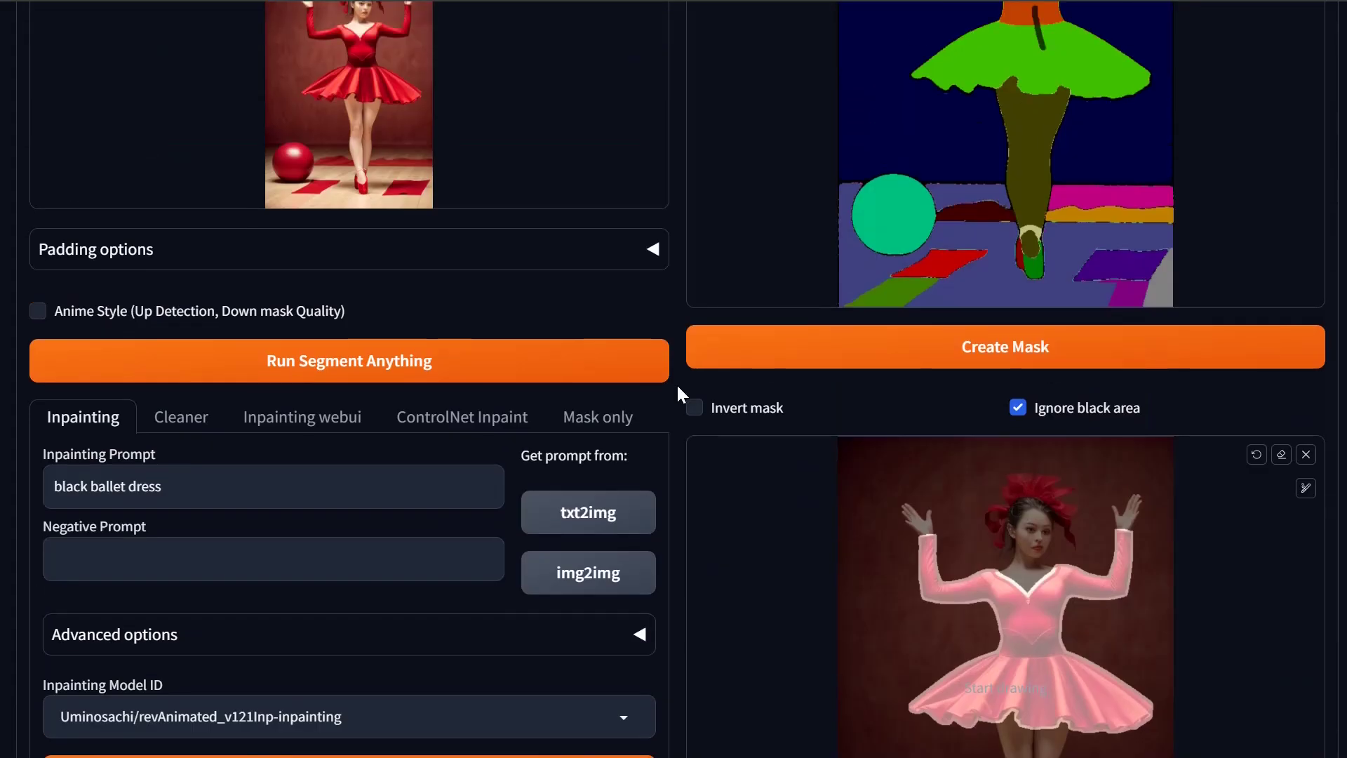
scroll(677, 387, "up", 6)
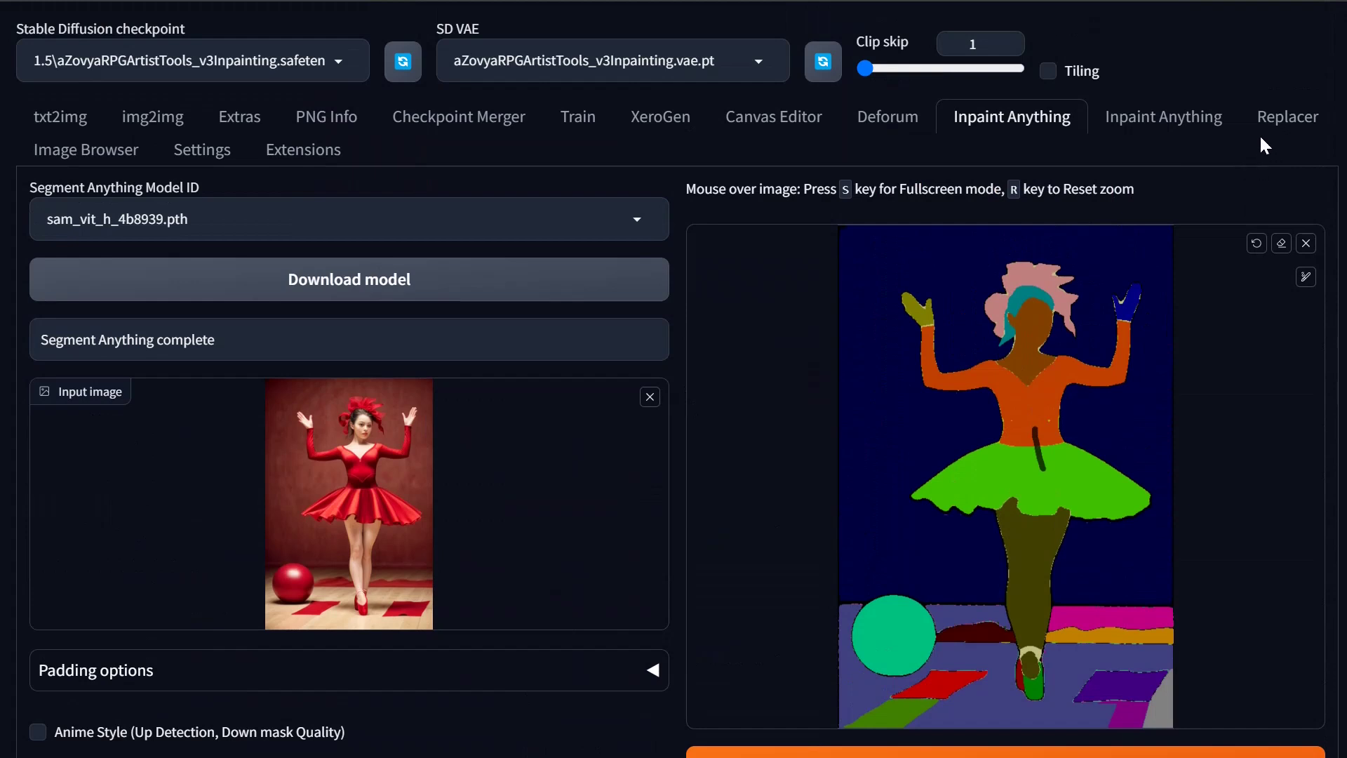
left_click(1288, 117)
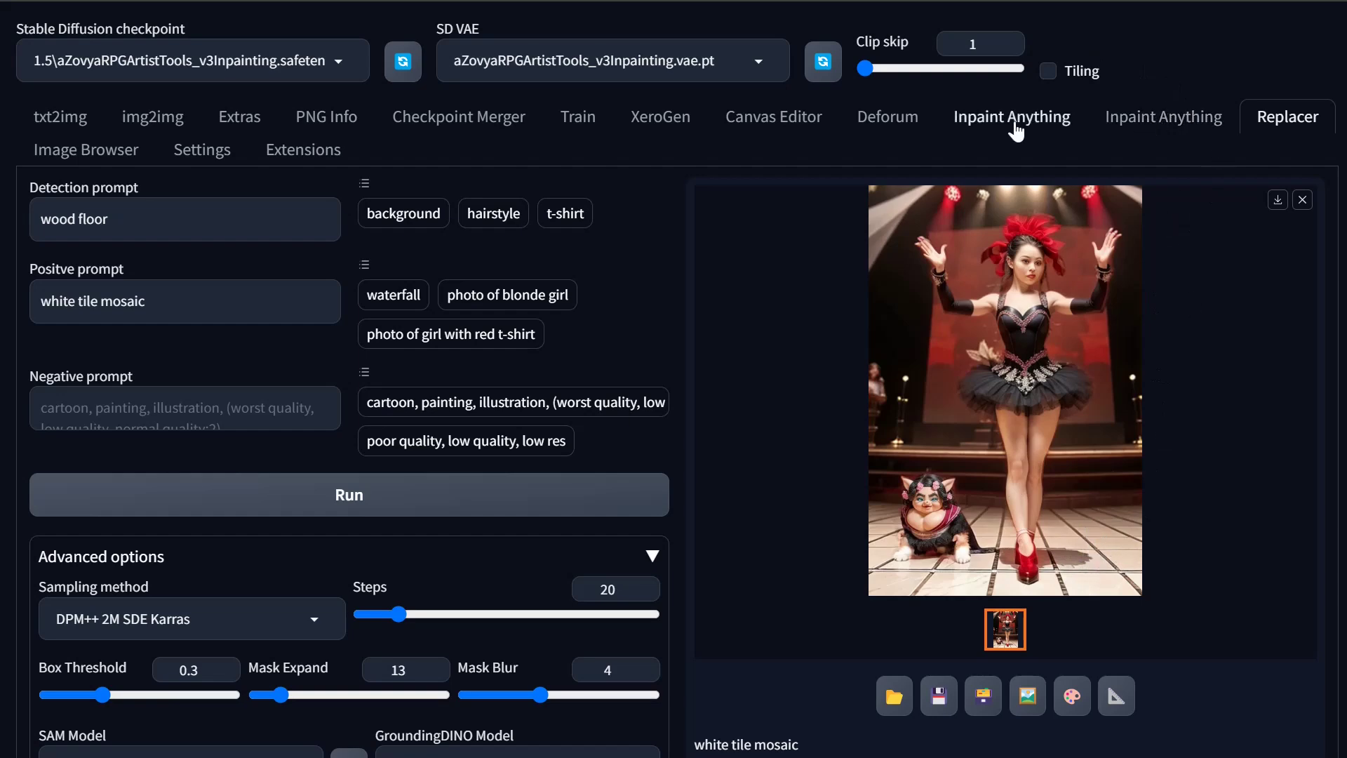
left_click(1015, 121)
Enlarge the brush on the mask image and paint over the empty area to the right of the dancer's legs.
scroll(1297, 379, "down", 3)
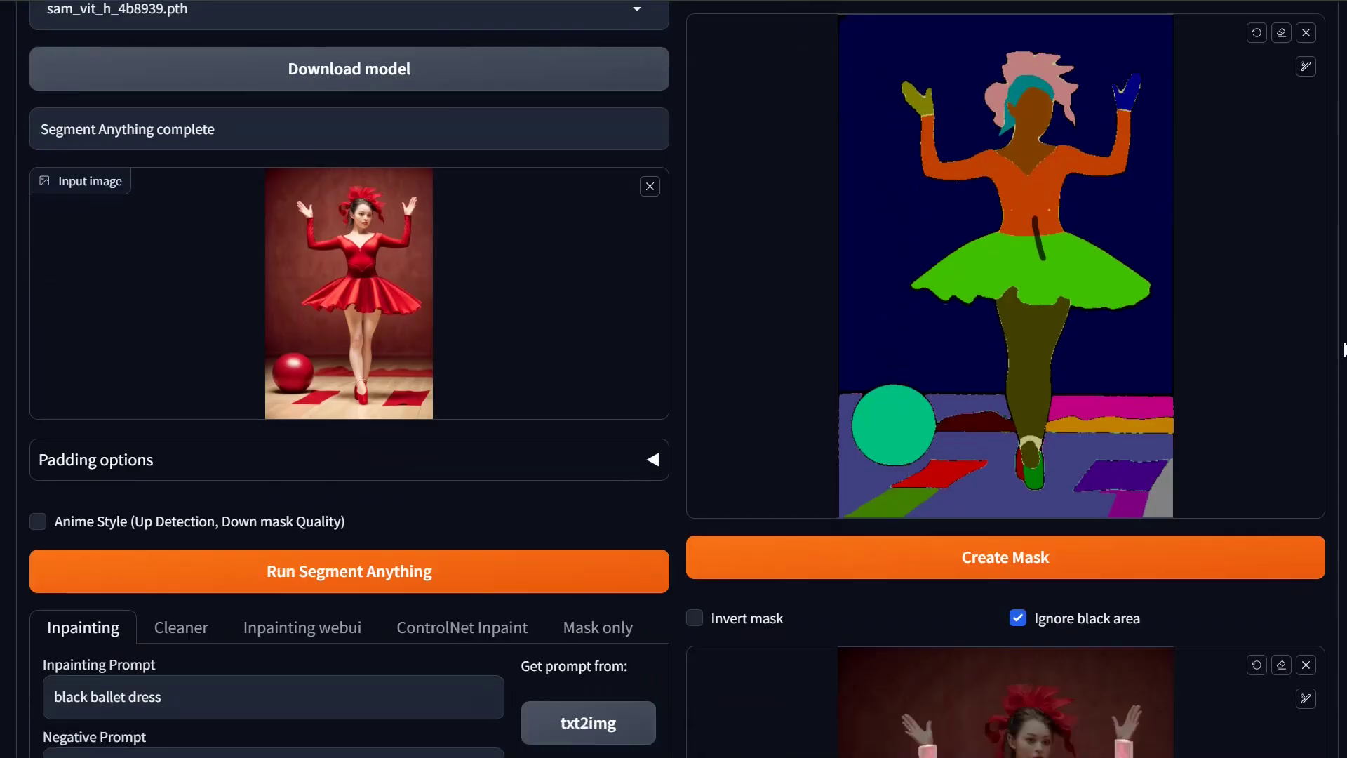
scroll(1290, 312, "down", 6)
scroll(1298, 533, "down", 3)
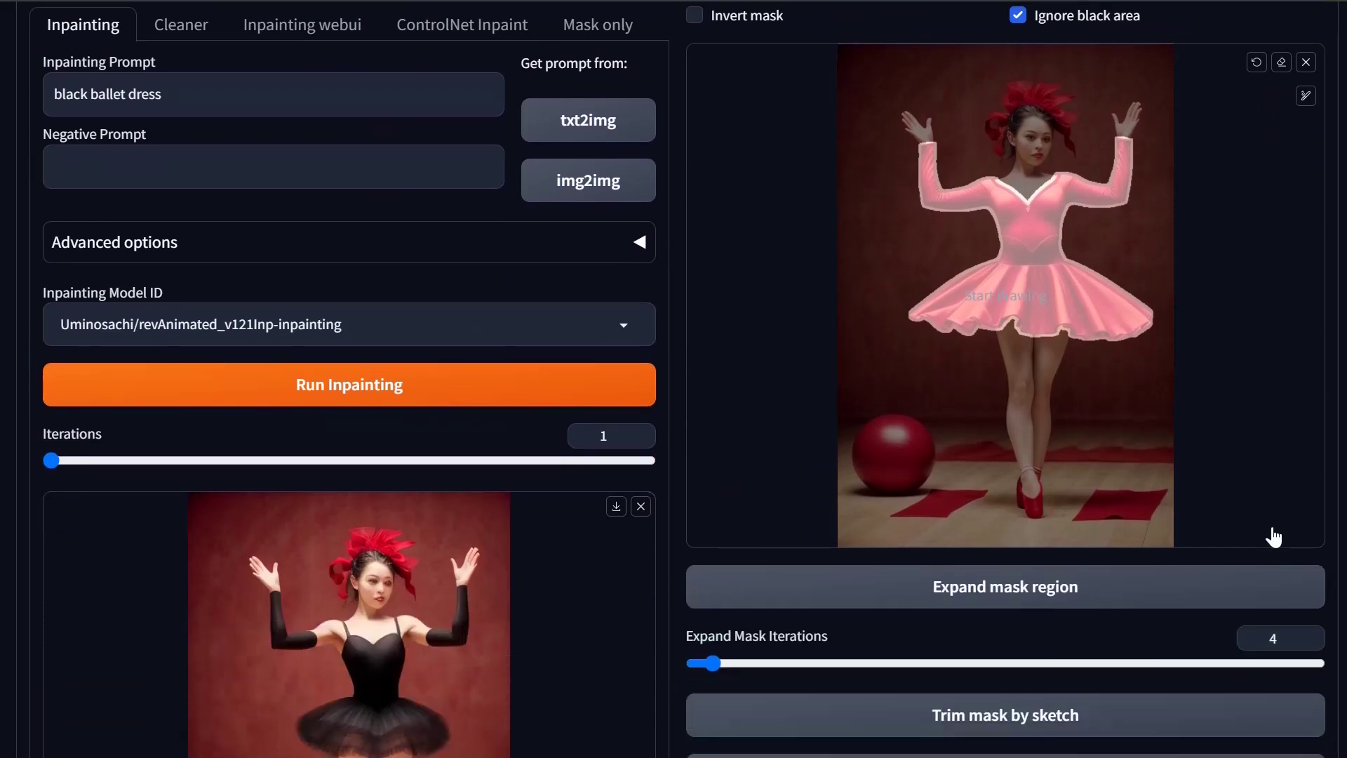
left_click(1306, 67)
left_click_drag(1176, 69, 1243, 74)
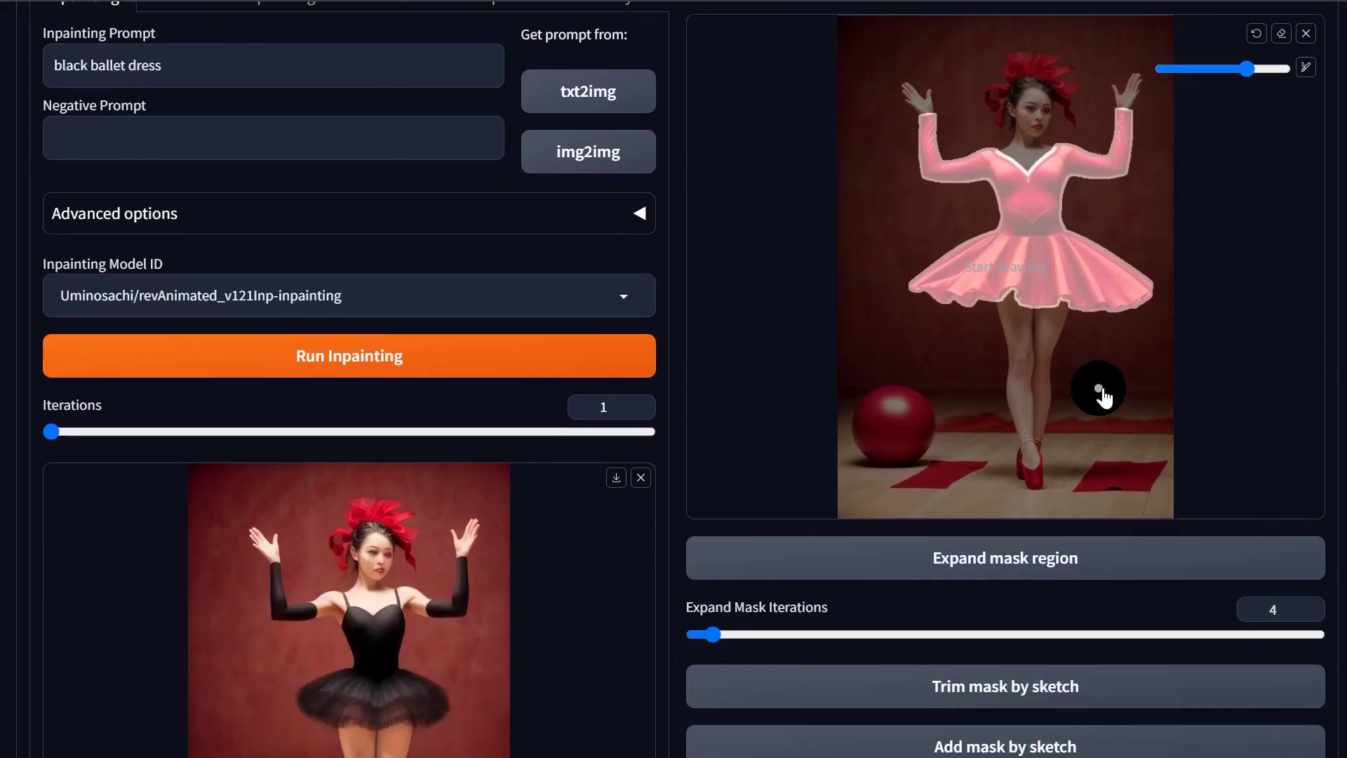
mouse_move(1138, 363)
left_mouse_down()
mouse_move(1096, 416)
mouse_move(1124, 453)
mouse_move(1145, 434)
mouse_move(1149, 392)
mouse_move(1127, 358)
mouse_move(1107, 409)
left_mouse_up()
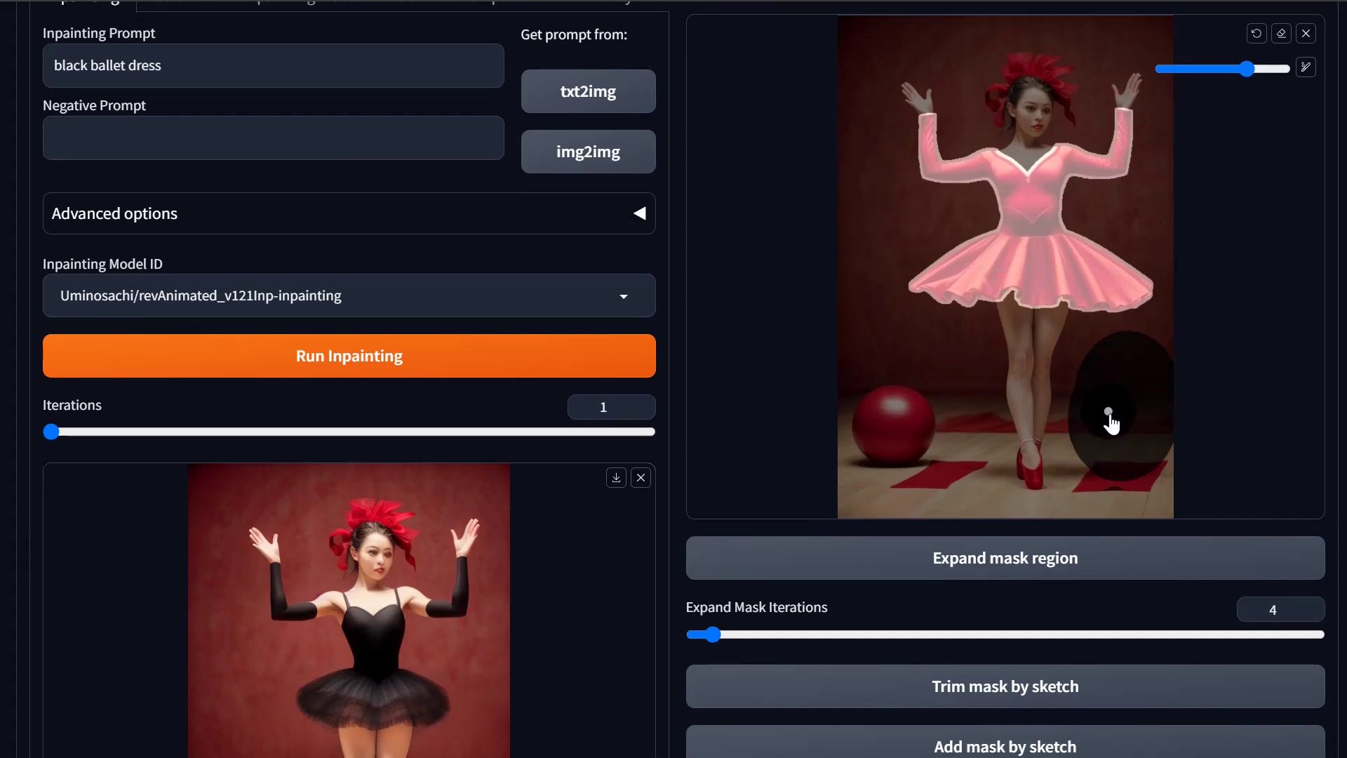
Clear the stroke from the segmentation image and create the mask again so the dress is no longer masked.
scroll(1121, 415, "up", 5)
scroll(1044, 367, "up", 6)
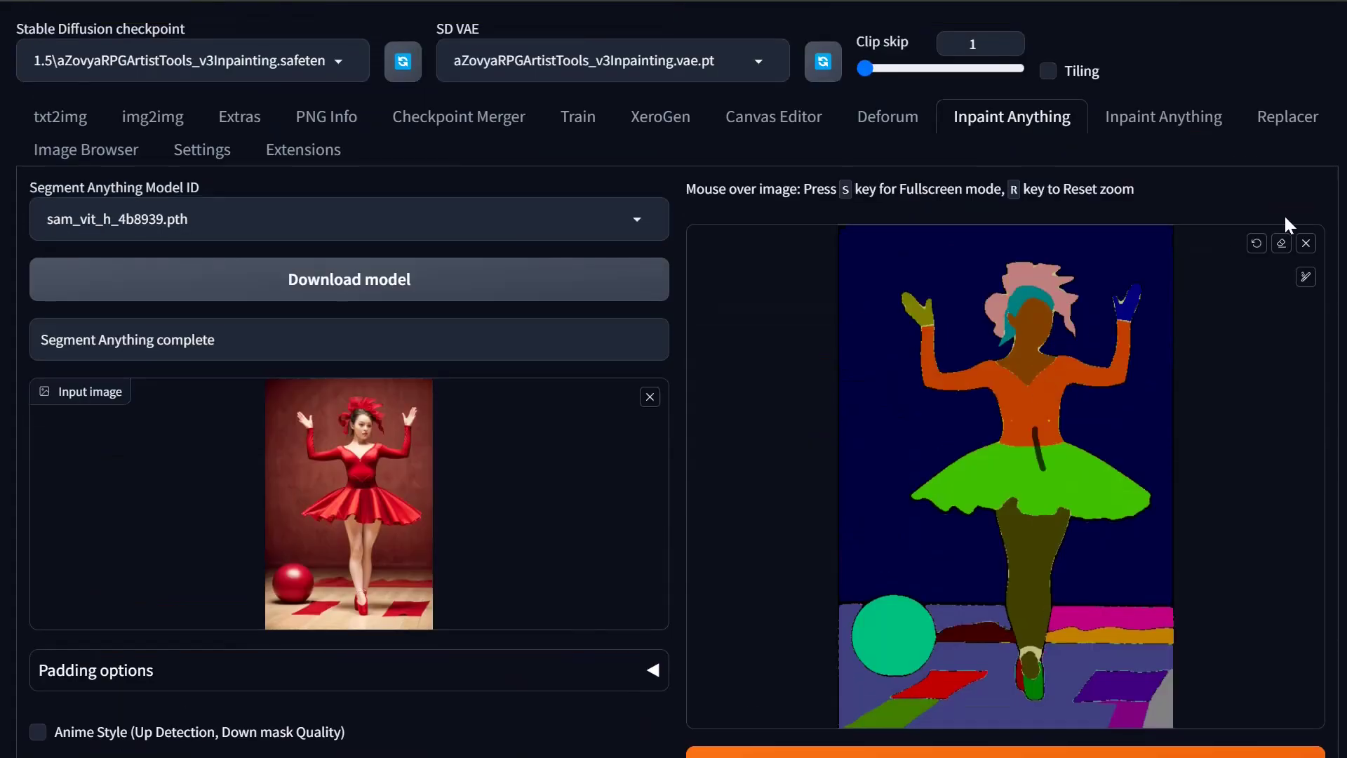
scroll(1221, 574, "down", 5)
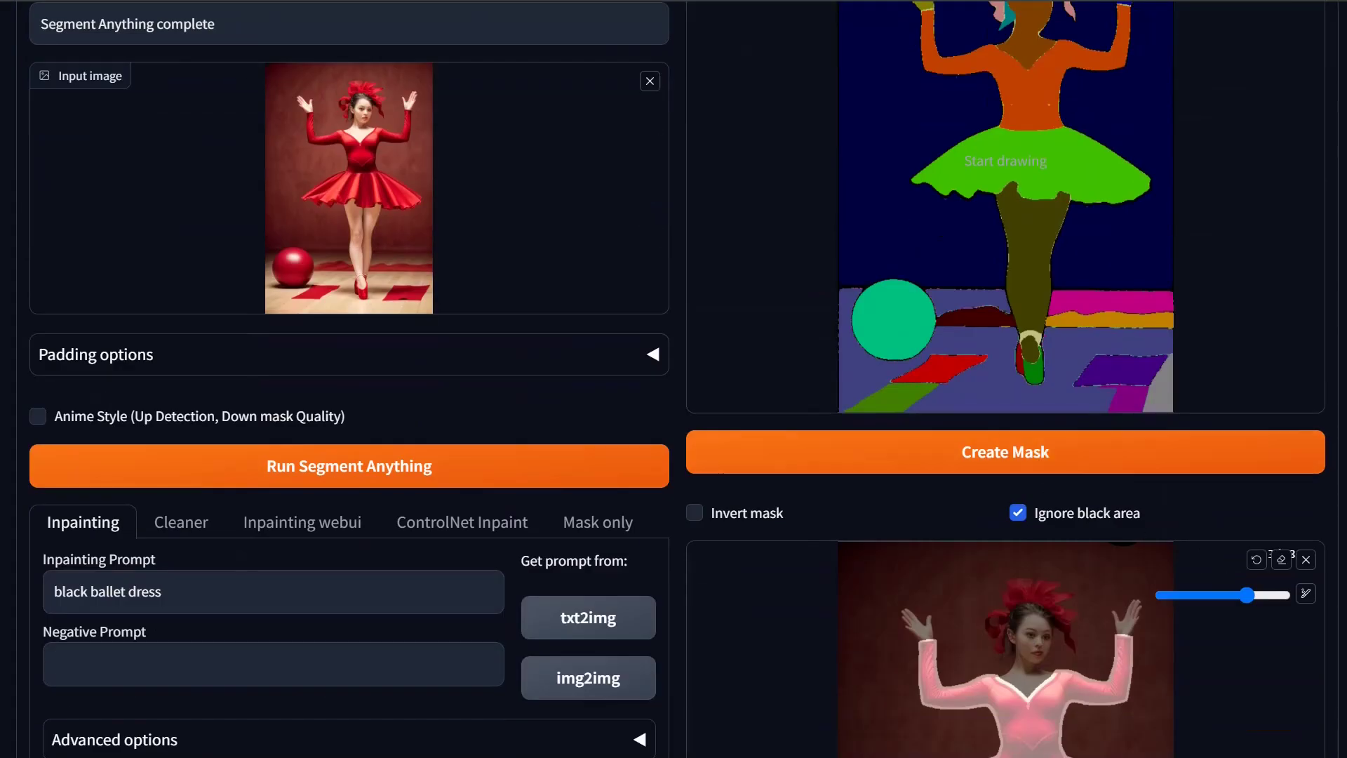
scroll(1194, 460, "down", 8)
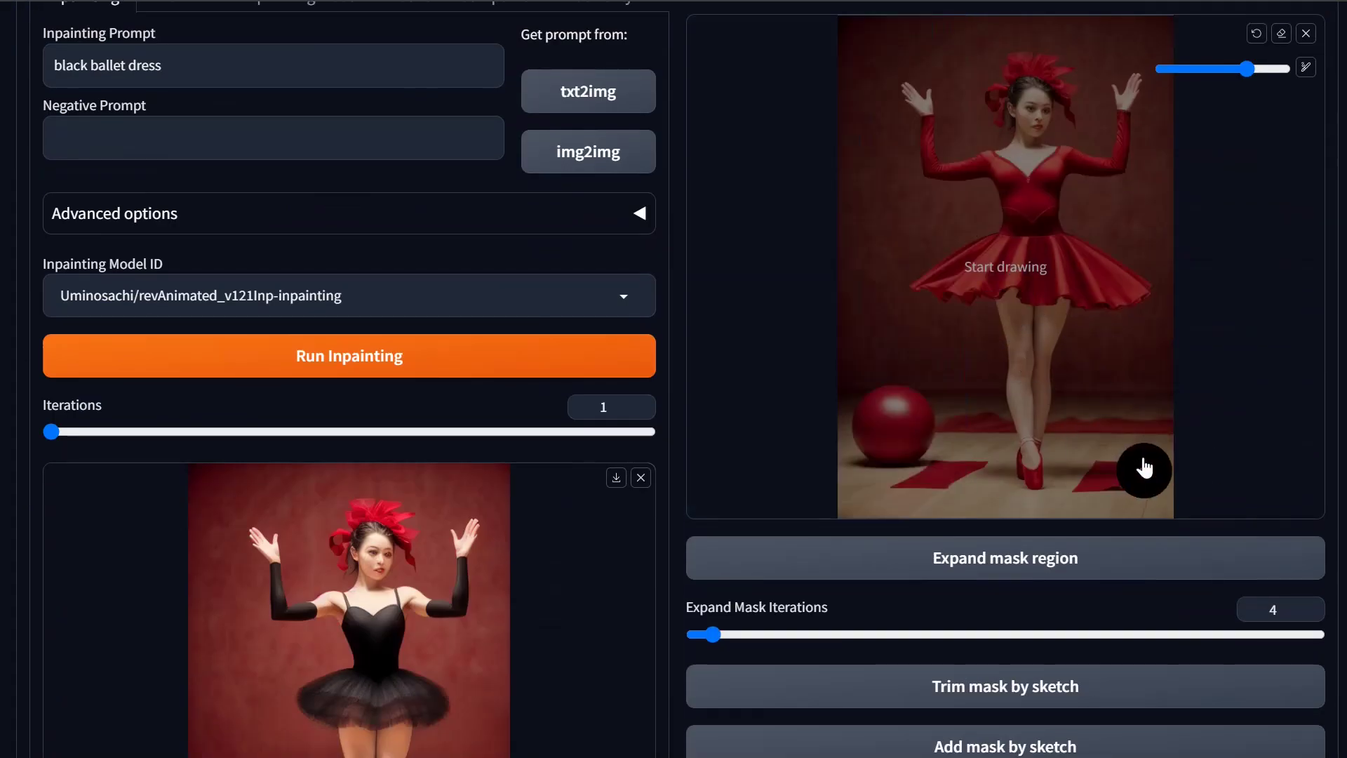
Paint the area to the right of the dancer's legs and try to apply it with Expand mask region.
mouse_move(1137, 366)
left_mouse_down()
mouse_move(1092, 386)
mouse_move(1102, 457)
mouse_move(1140, 457)
mouse_move(1146, 393)
mouse_move(1095, 456)
mouse_move(1149, 379)
mouse_move(1123, 511)
left_mouse_up()
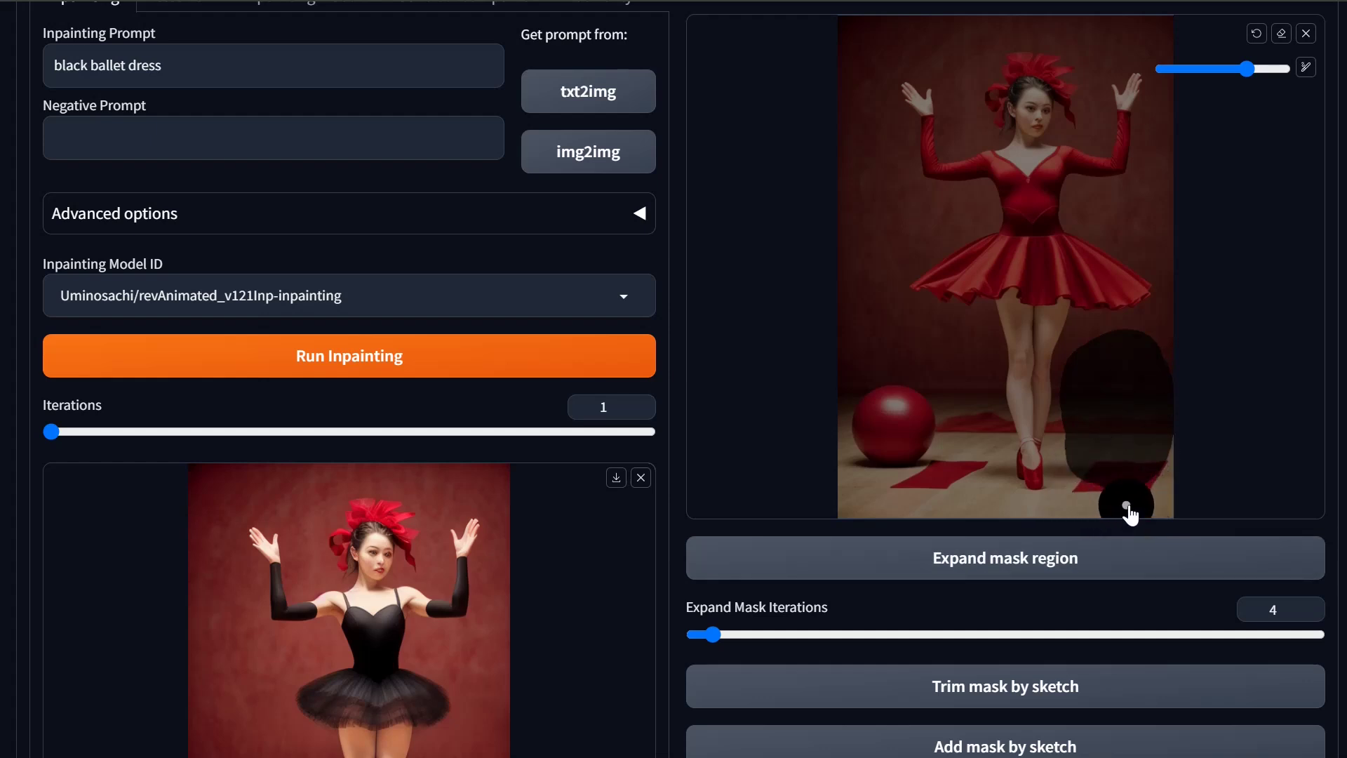
scroll(1126, 517, "down", 2)
scroll(1202, 460, "up", 3)
scroll(1213, 453, "down", 5)
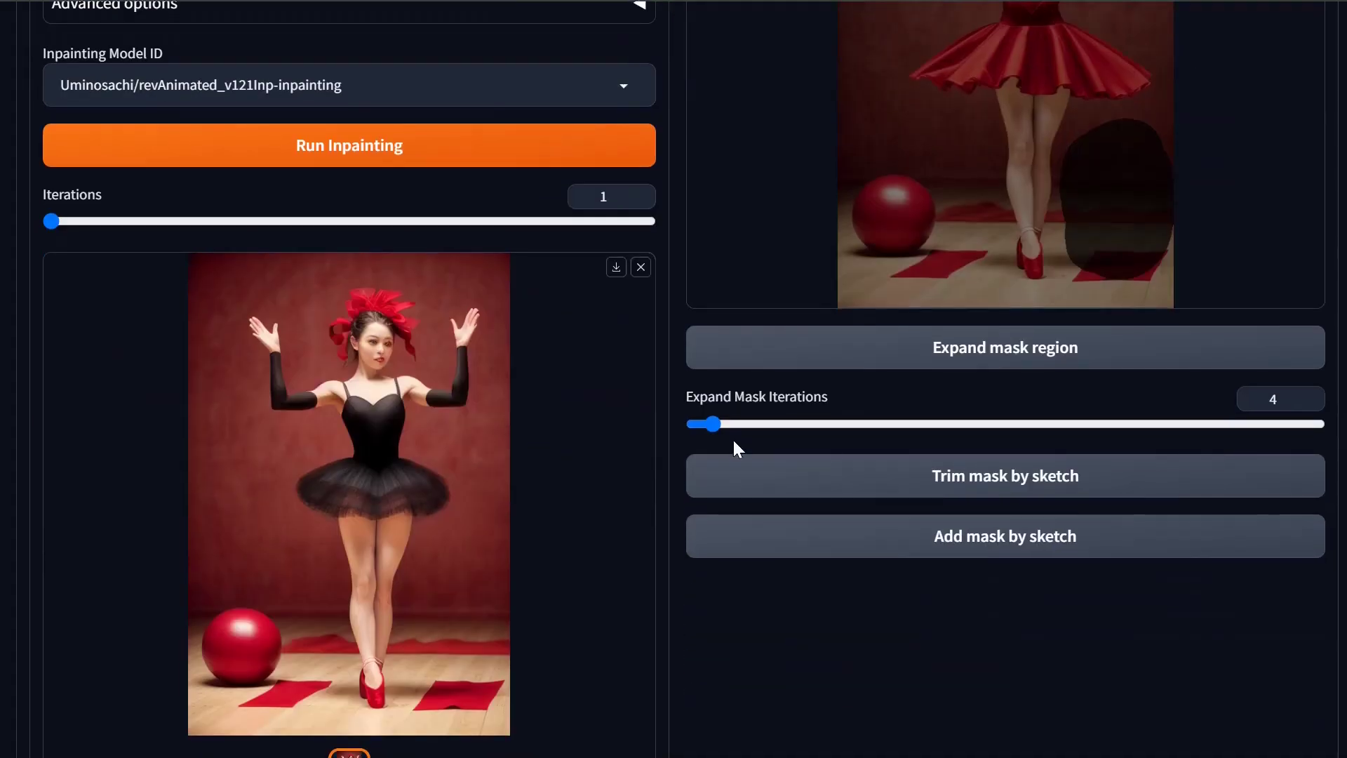
left_click(887, 367)
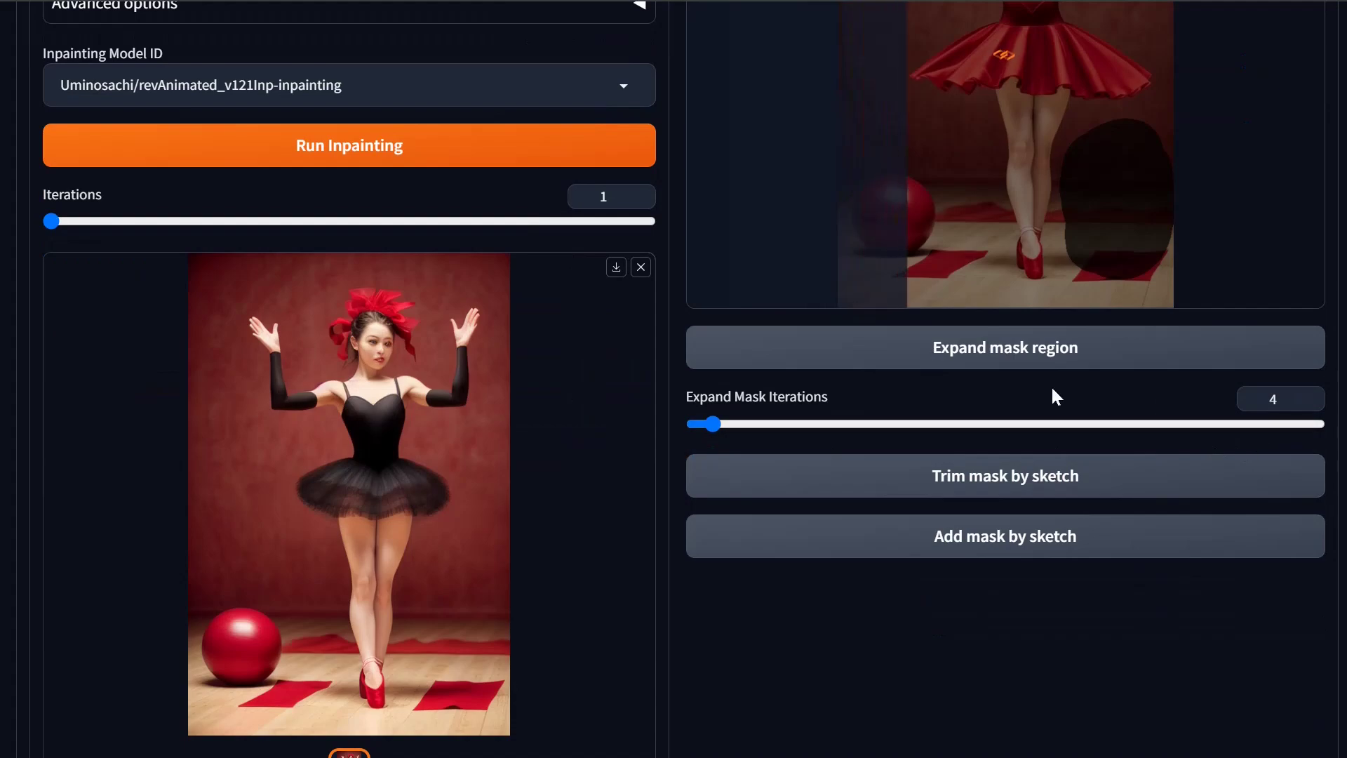
scroll(1103, 482, "up", 10)
scroll(1100, 484, "down", 10)
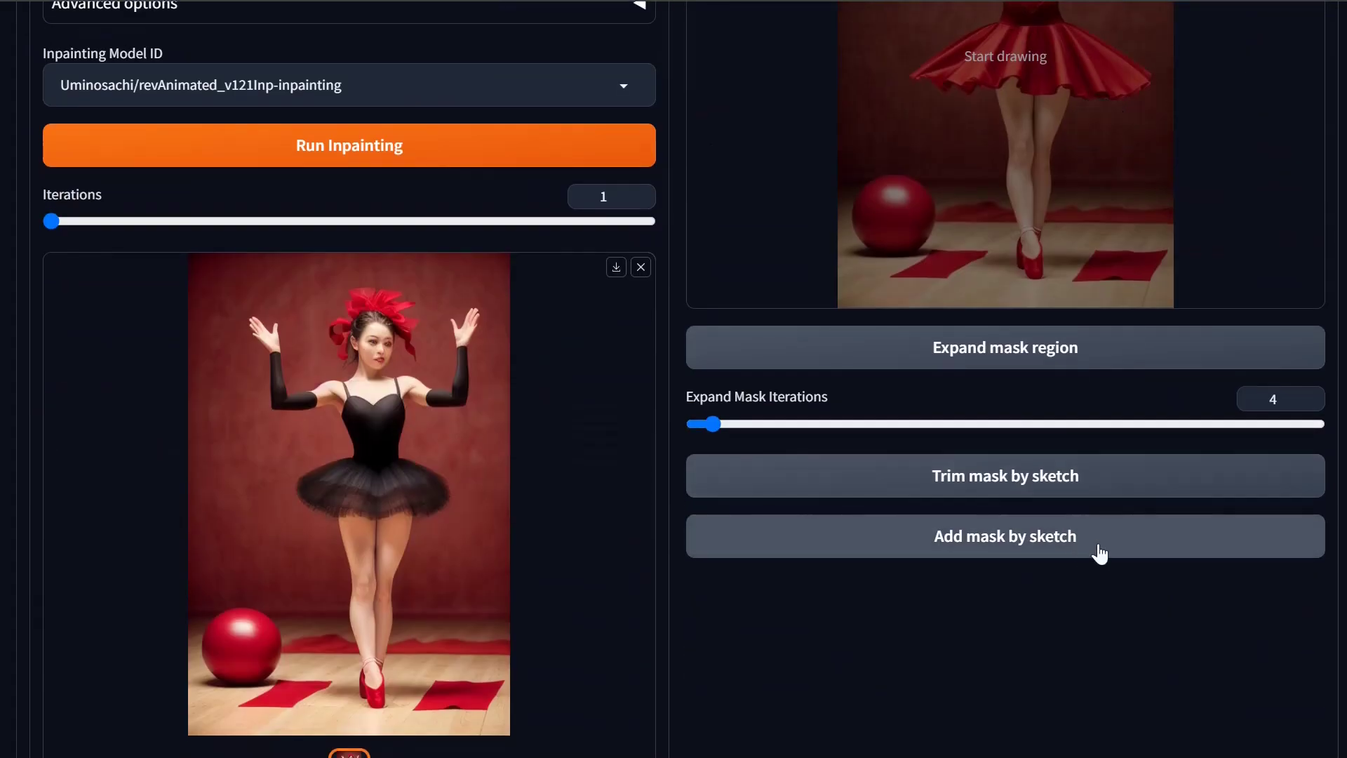
Paint an oval area to the right of the dancer's legs and add it to the mask by sketch.
left_click(1022, 544)
scroll(1182, 295, "up", 7)
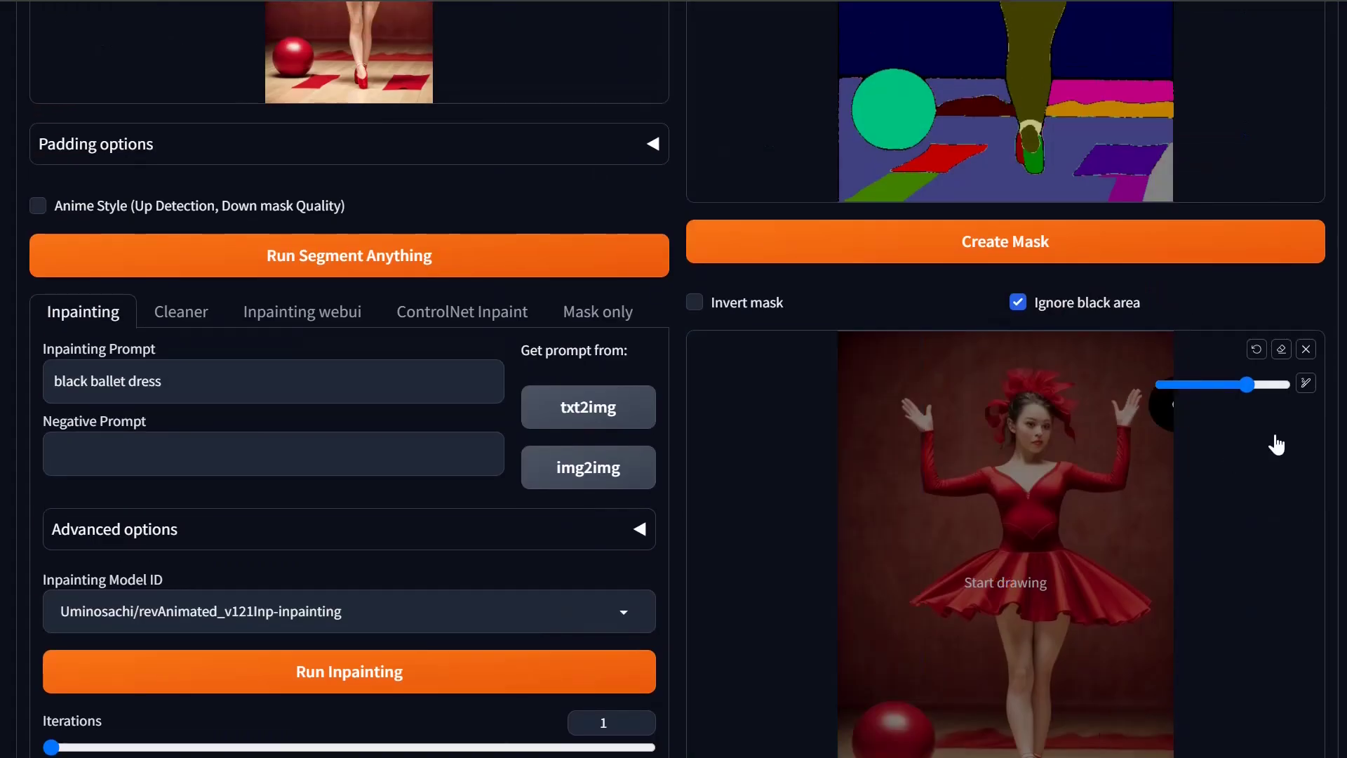
scroll(1113, 400, "down", 4)
mouse_move(1130, 373)
left_mouse_down()
mouse_move(1098, 449)
mouse_move(1143, 436)
mouse_move(1109, 355)
mouse_move(1102, 514)
left_mouse_up()
scroll(1100, 583, "down", 4)
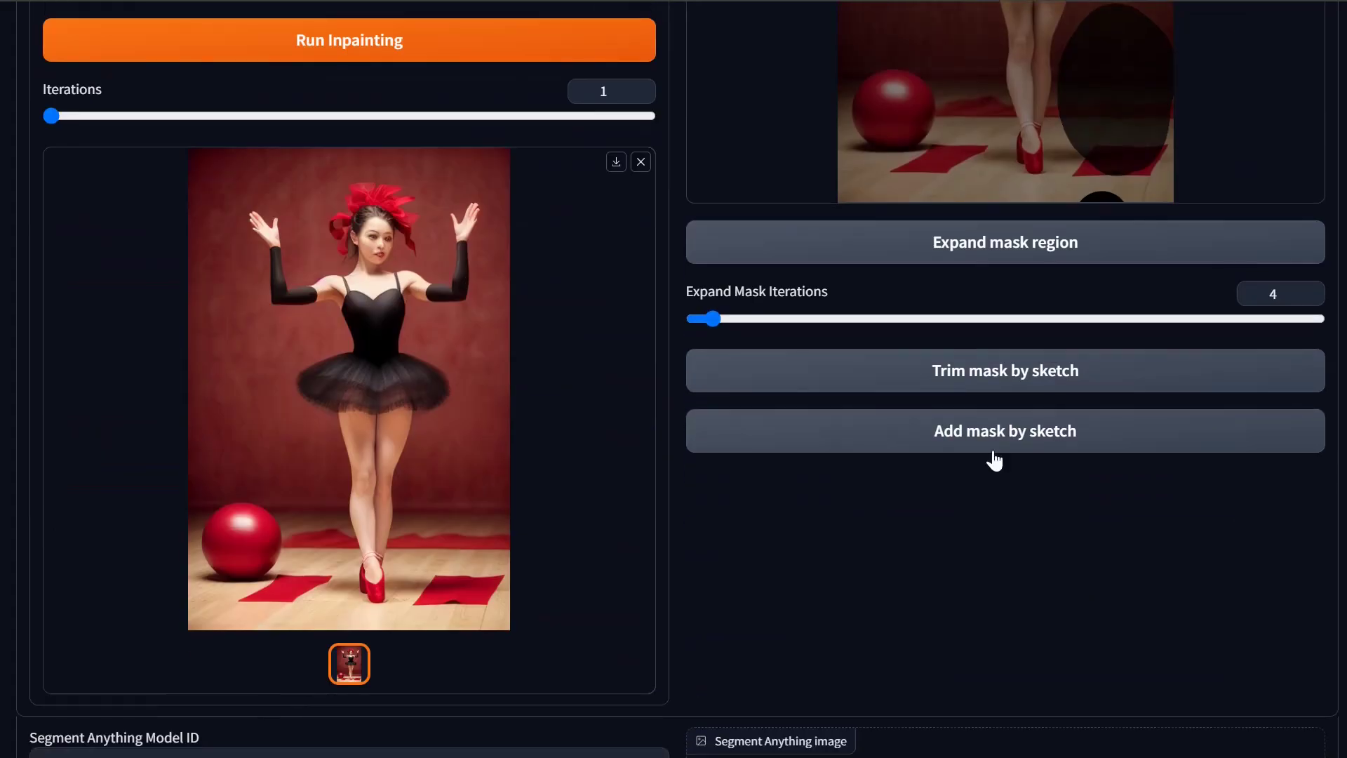
left_click(1140, 449)
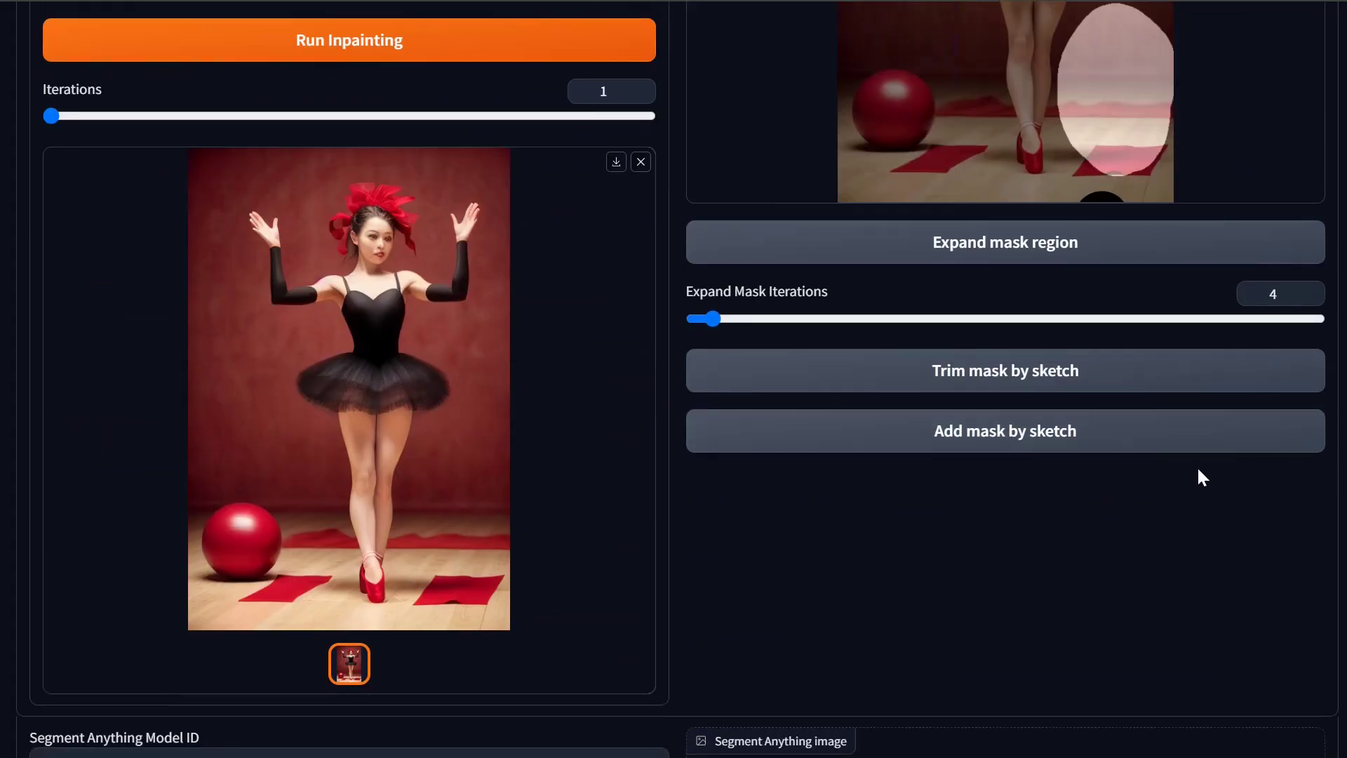
Replace the inpainting prompt with "stack of colorful blocks".
scroll(1134, 186, "up", 4)
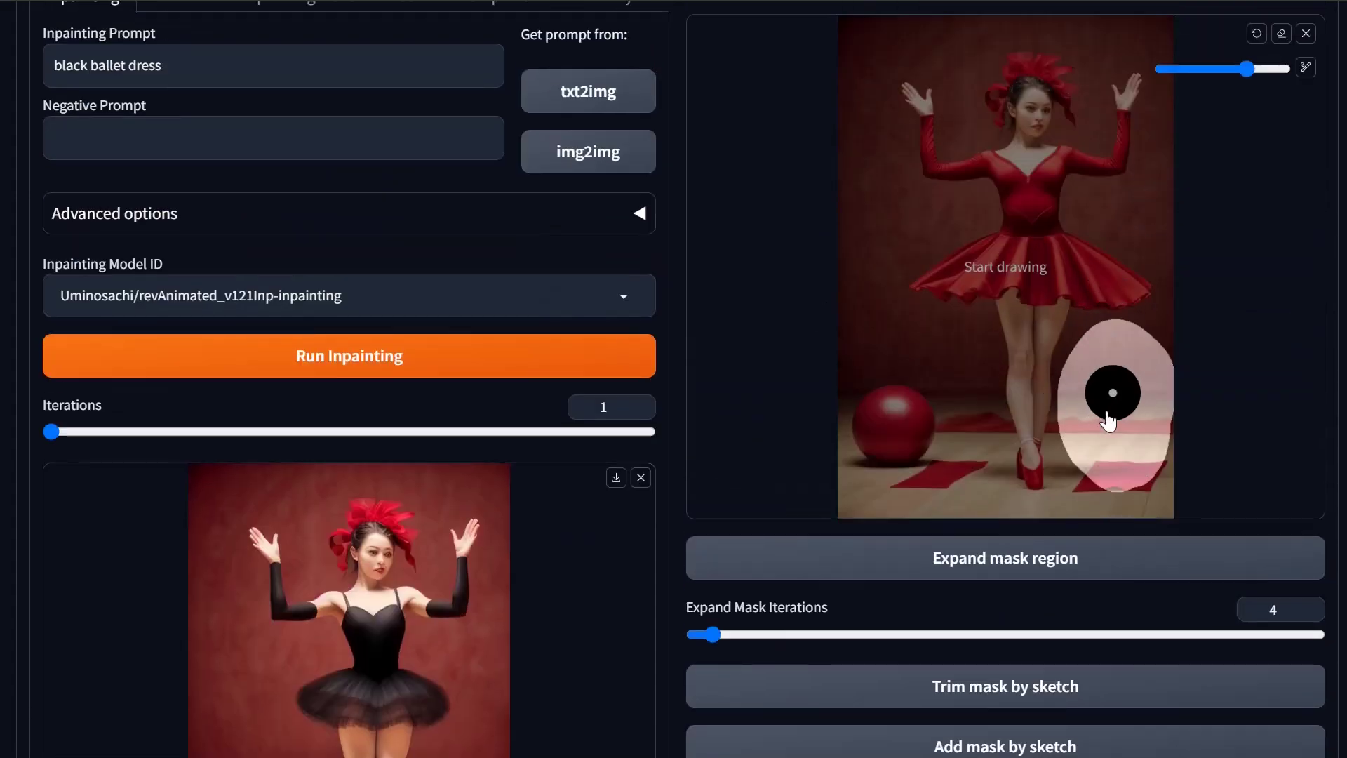
scroll(472, 397, "up", 9)
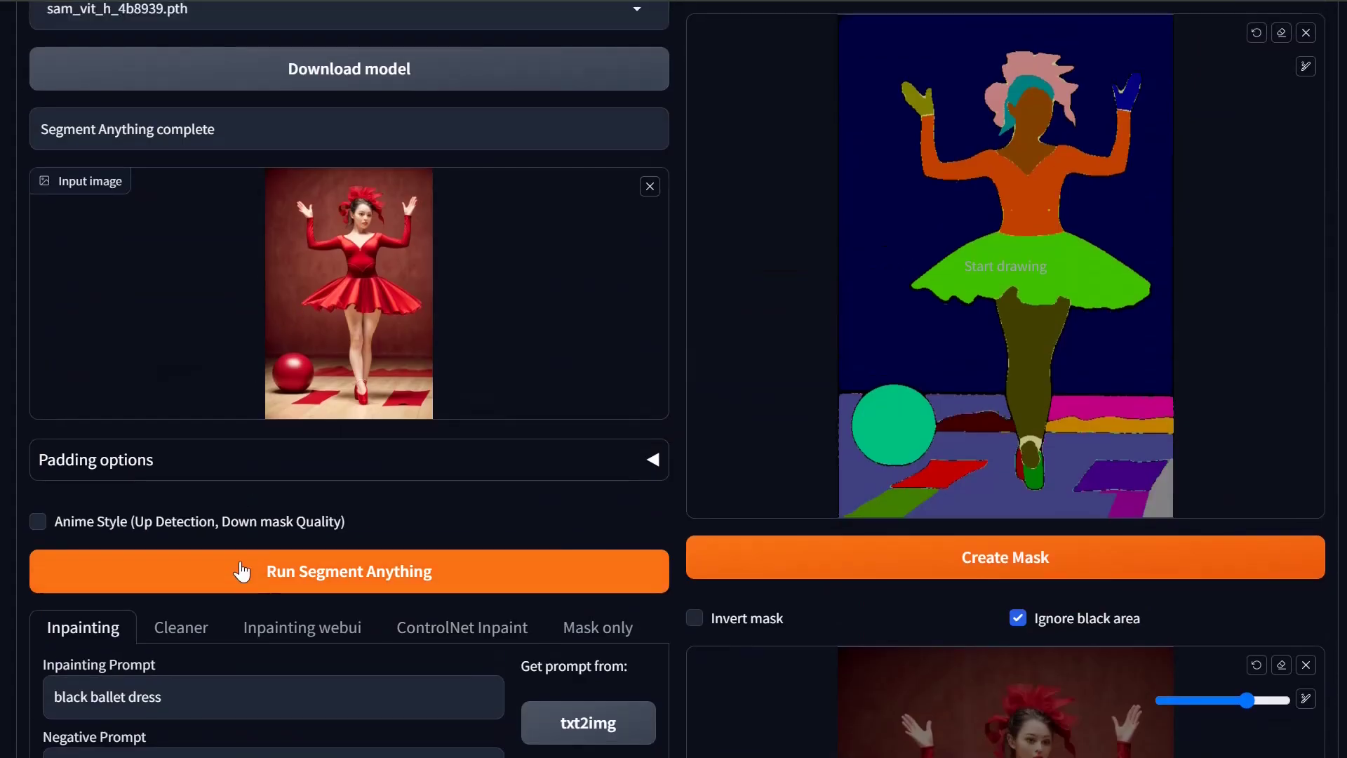
scroll(240, 572, "down", 6)
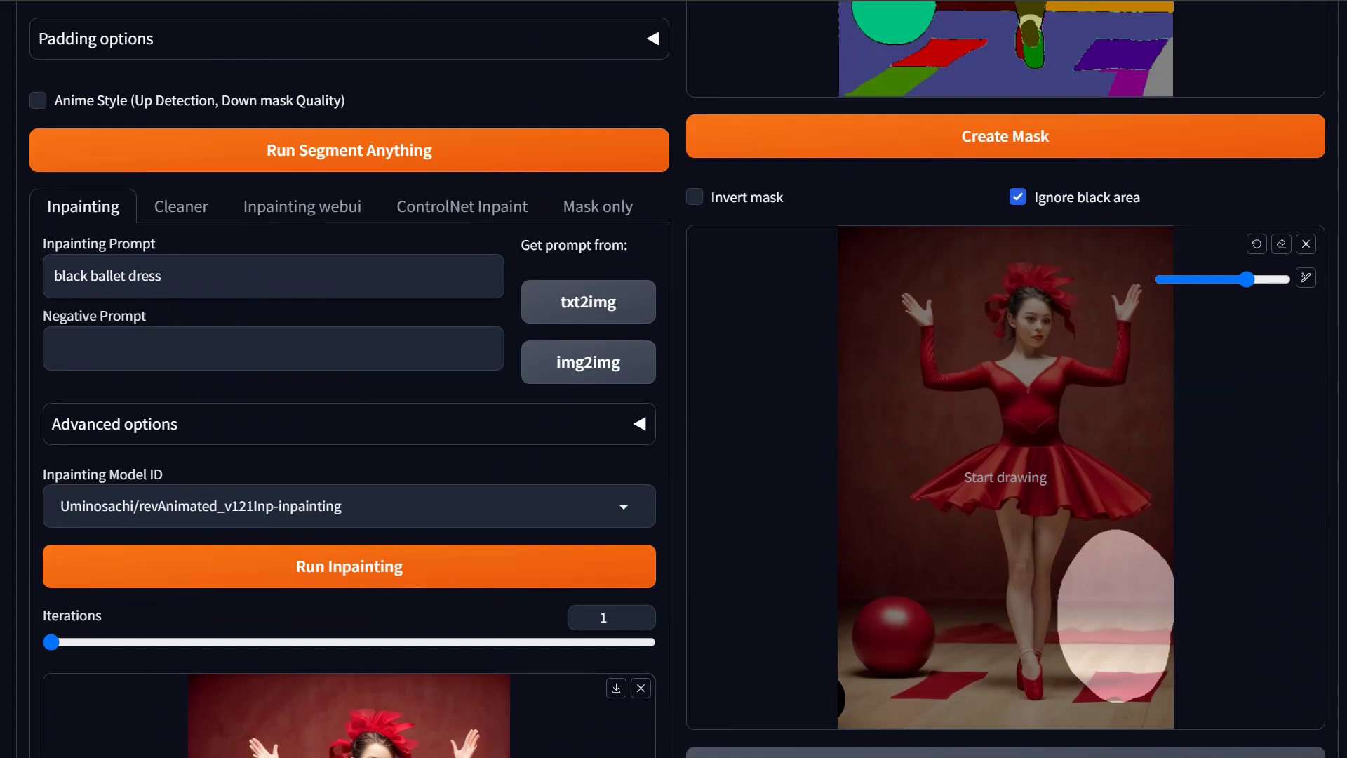
triple_click(113, 276)
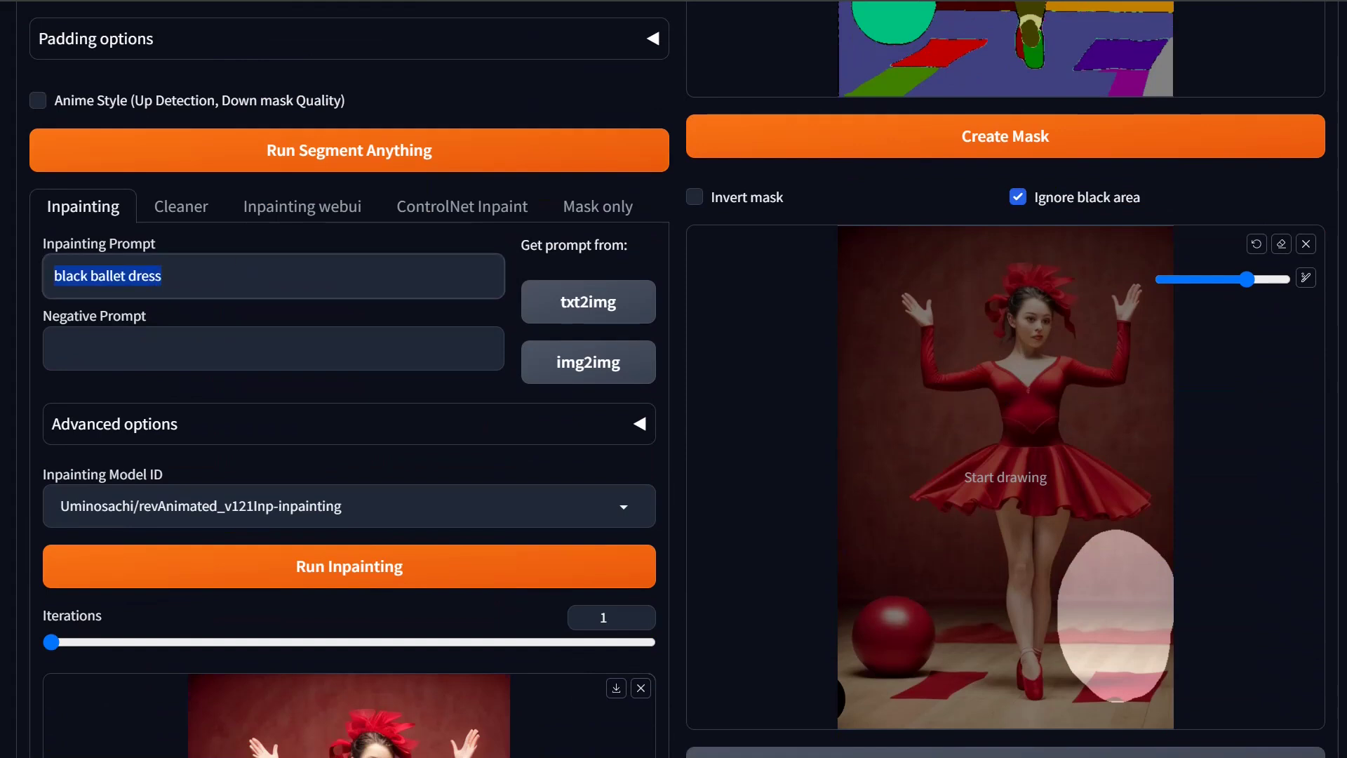
key("BackSpace")
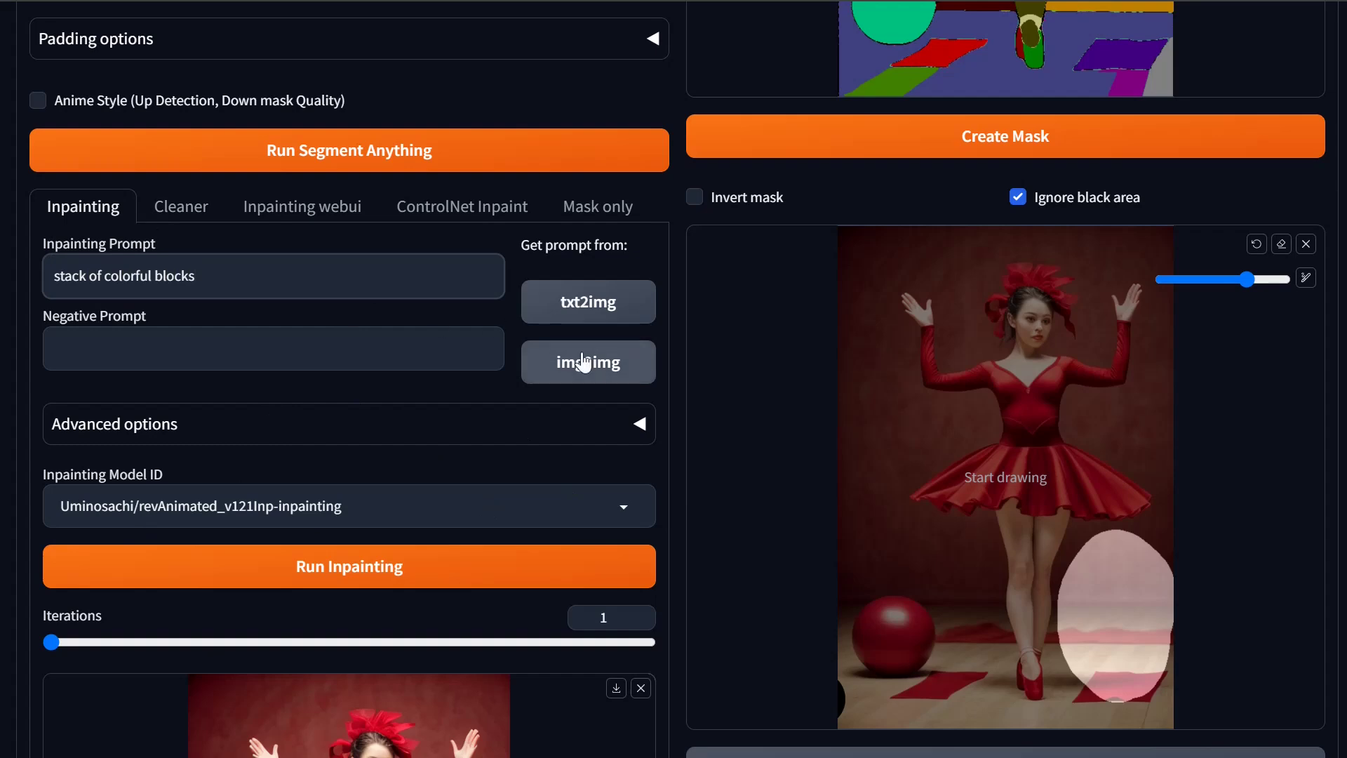
Run inpainting on the oval area with the colorful blocks prompt and check the generated image.
left_click(384, 581)
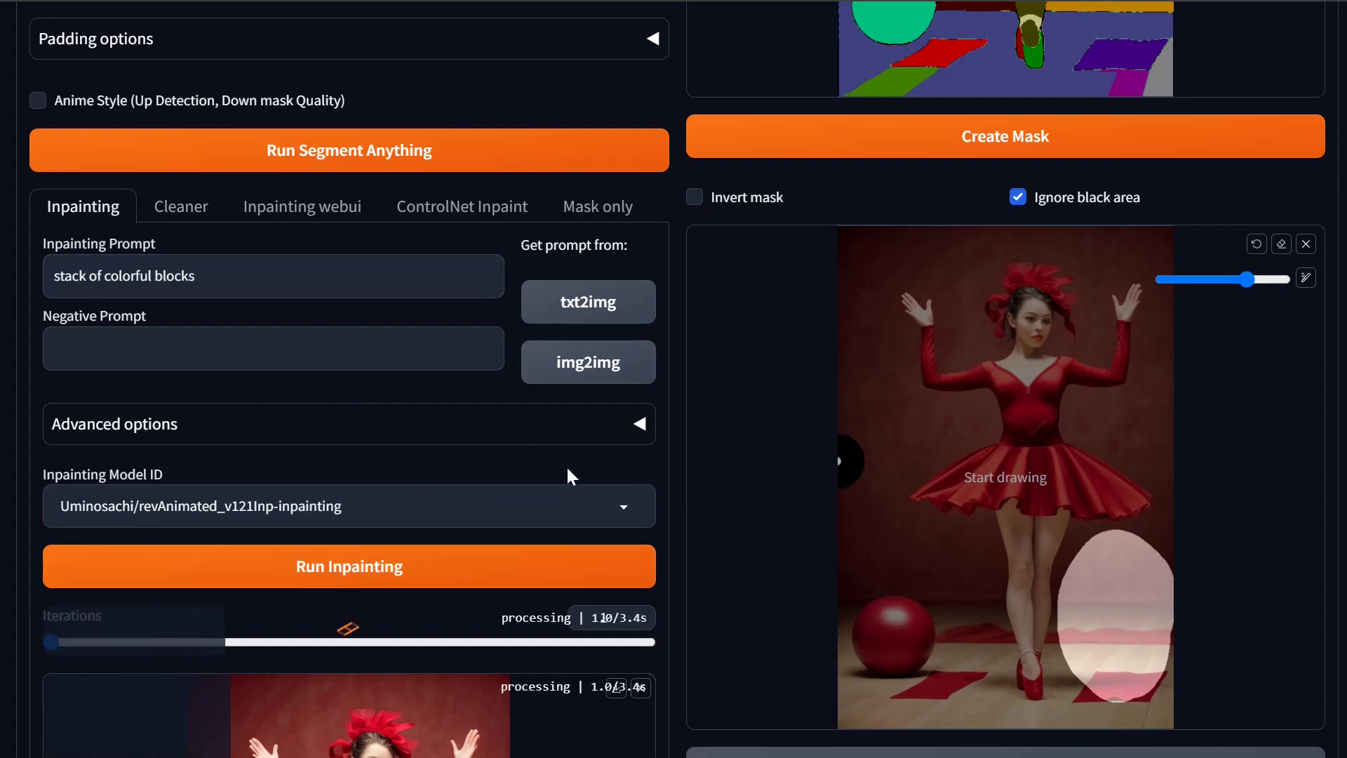
scroll(553, 466, "down", 8)
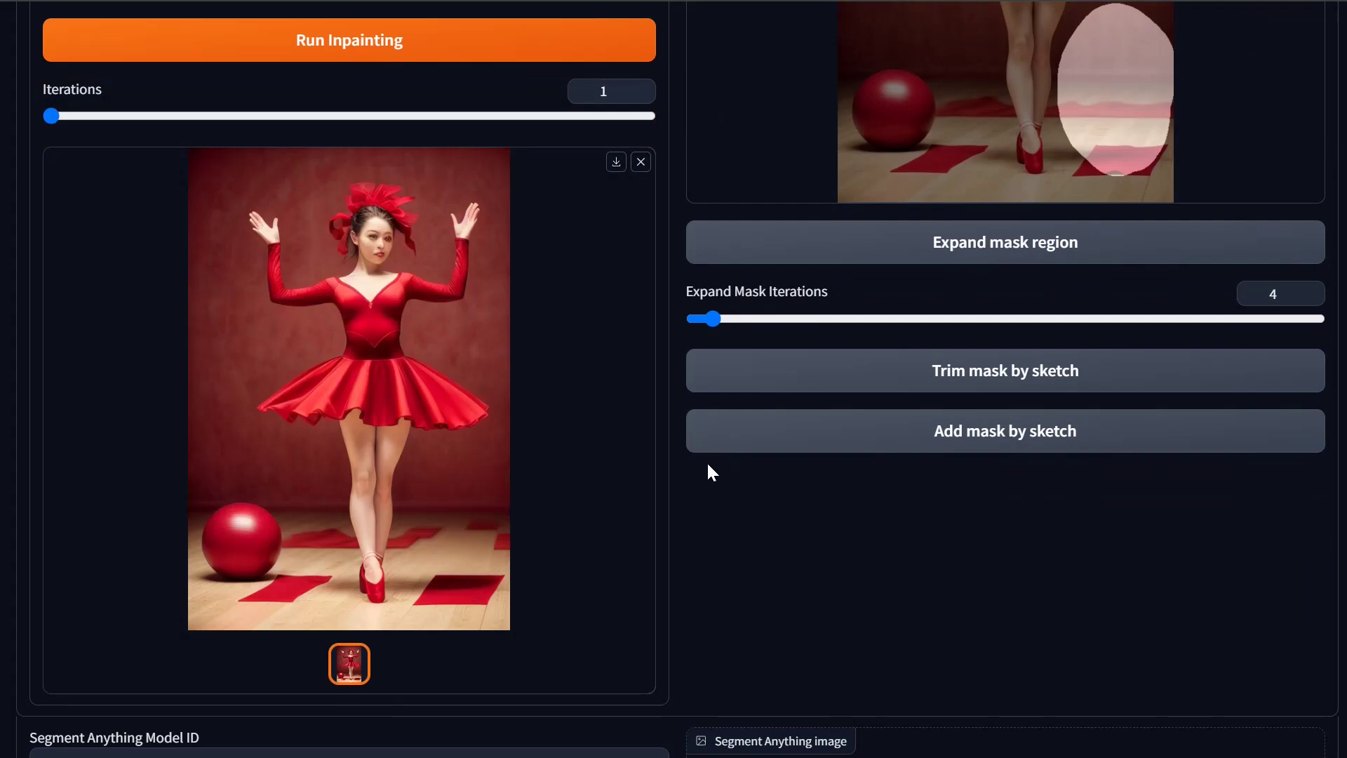
scroll(707, 465, "up", 6)
scroll(708, 465, "down", 5)
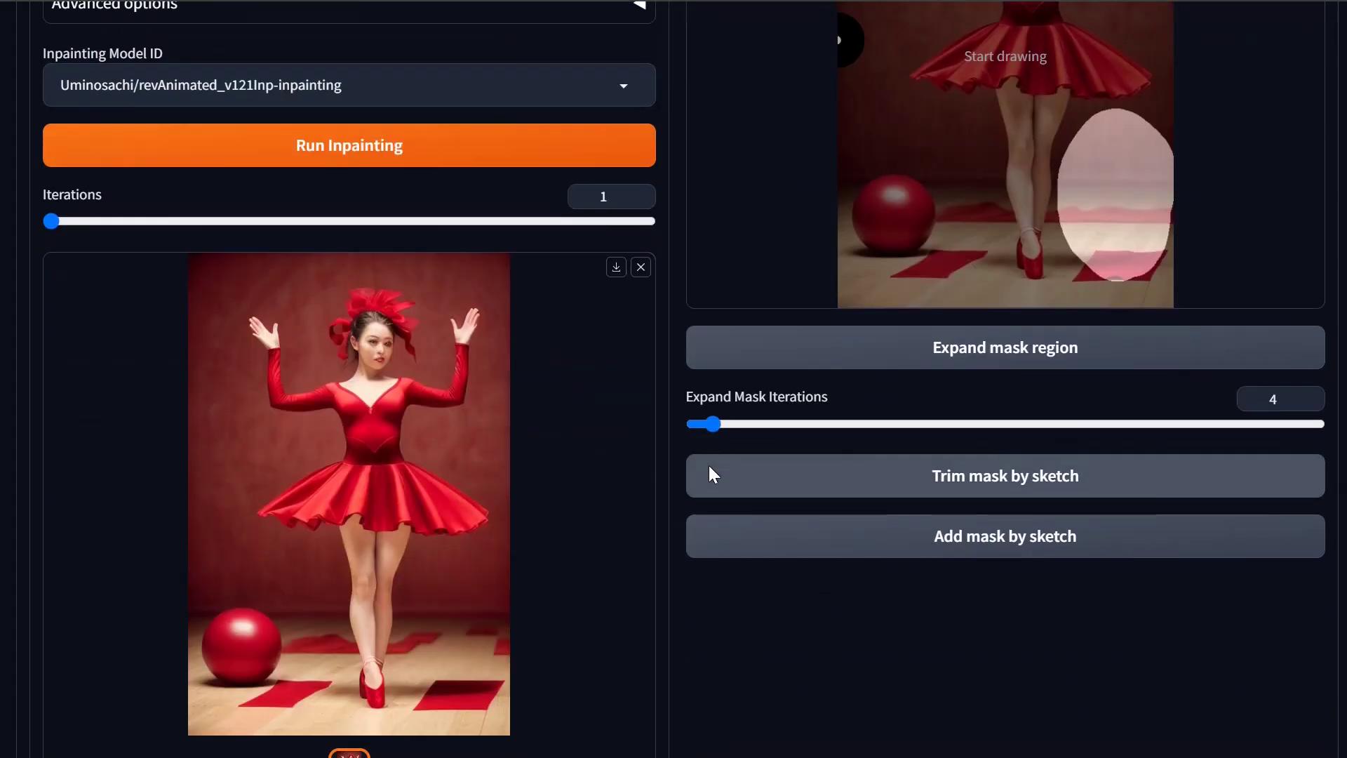
scroll(709, 465, "down", 2)
scroll(709, 463, "up", 6)
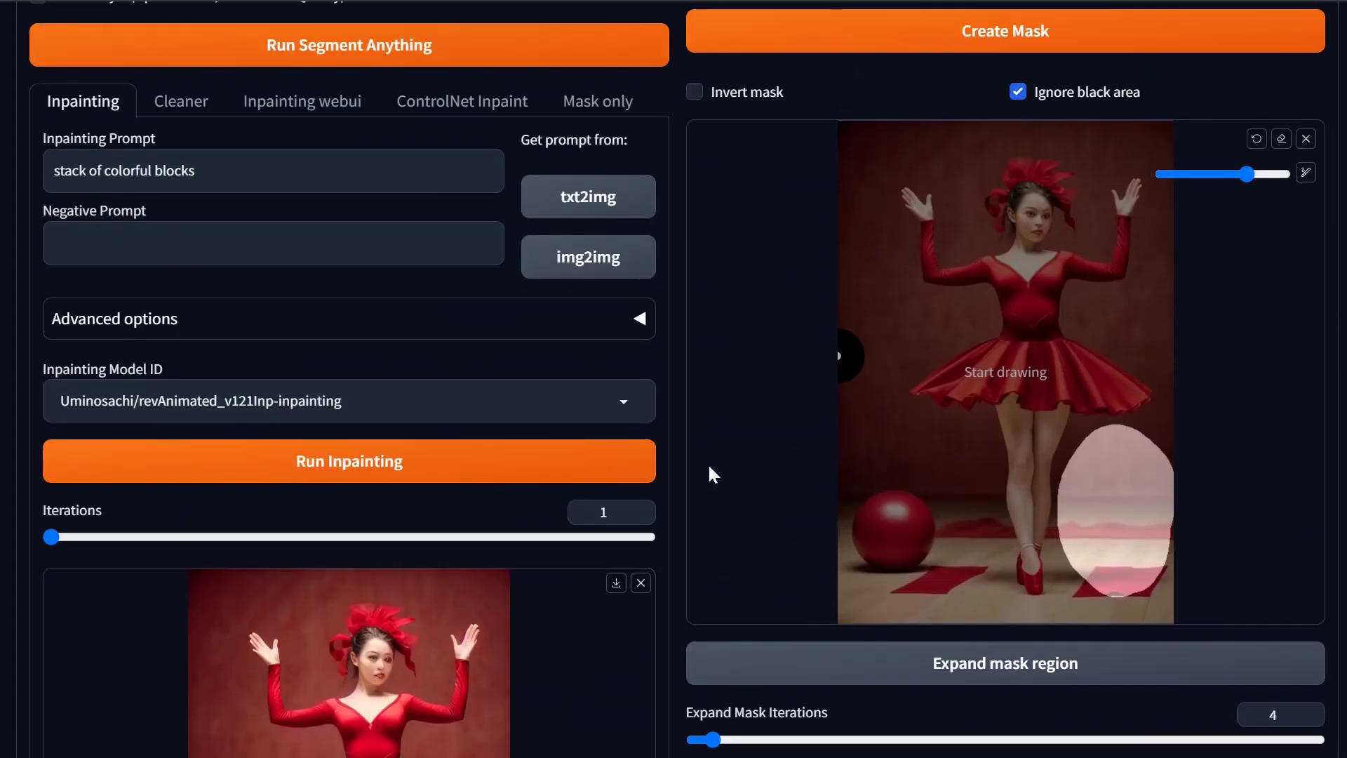
Enable Mask area Only in the advanced inpainting options, rerun the inpainting and check the new image.
left_click(407, 336)
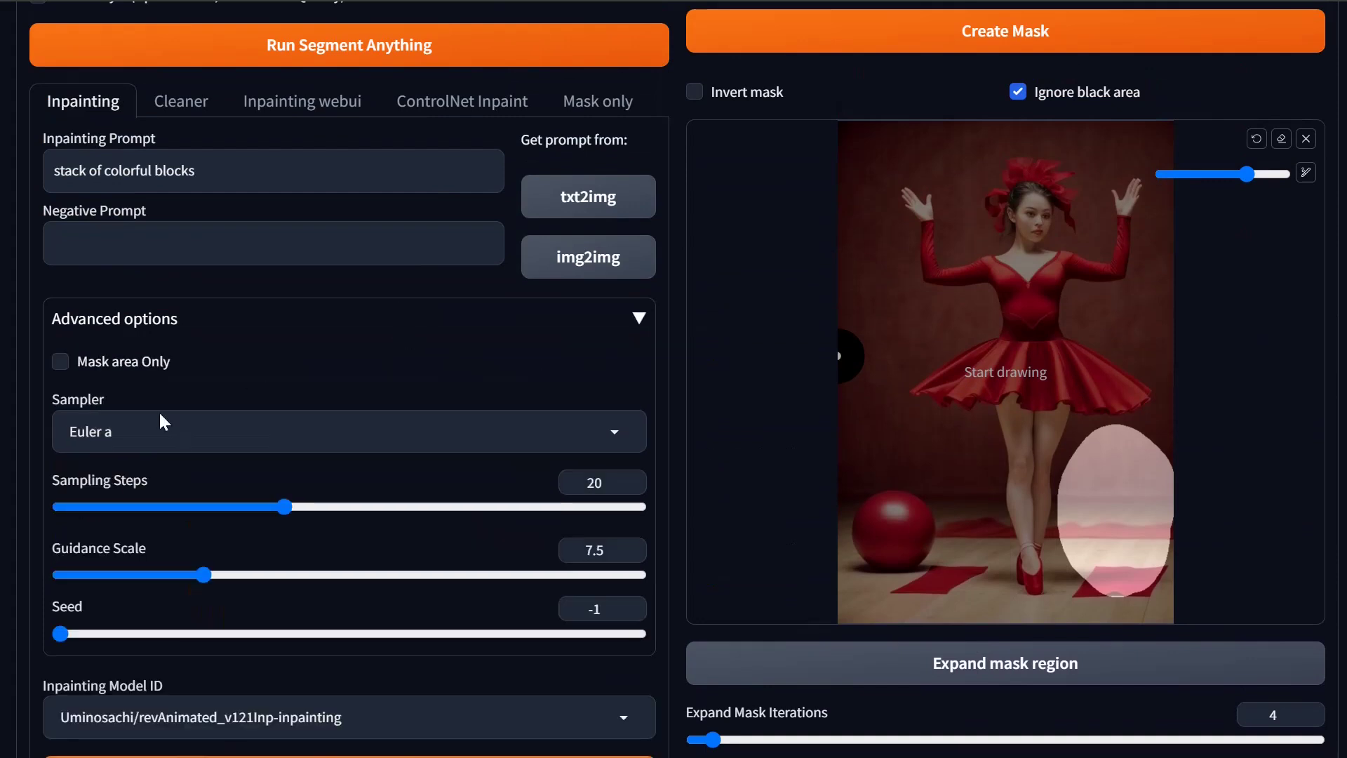
left_click(124, 371)
scroll(519, 379, "down", 3)
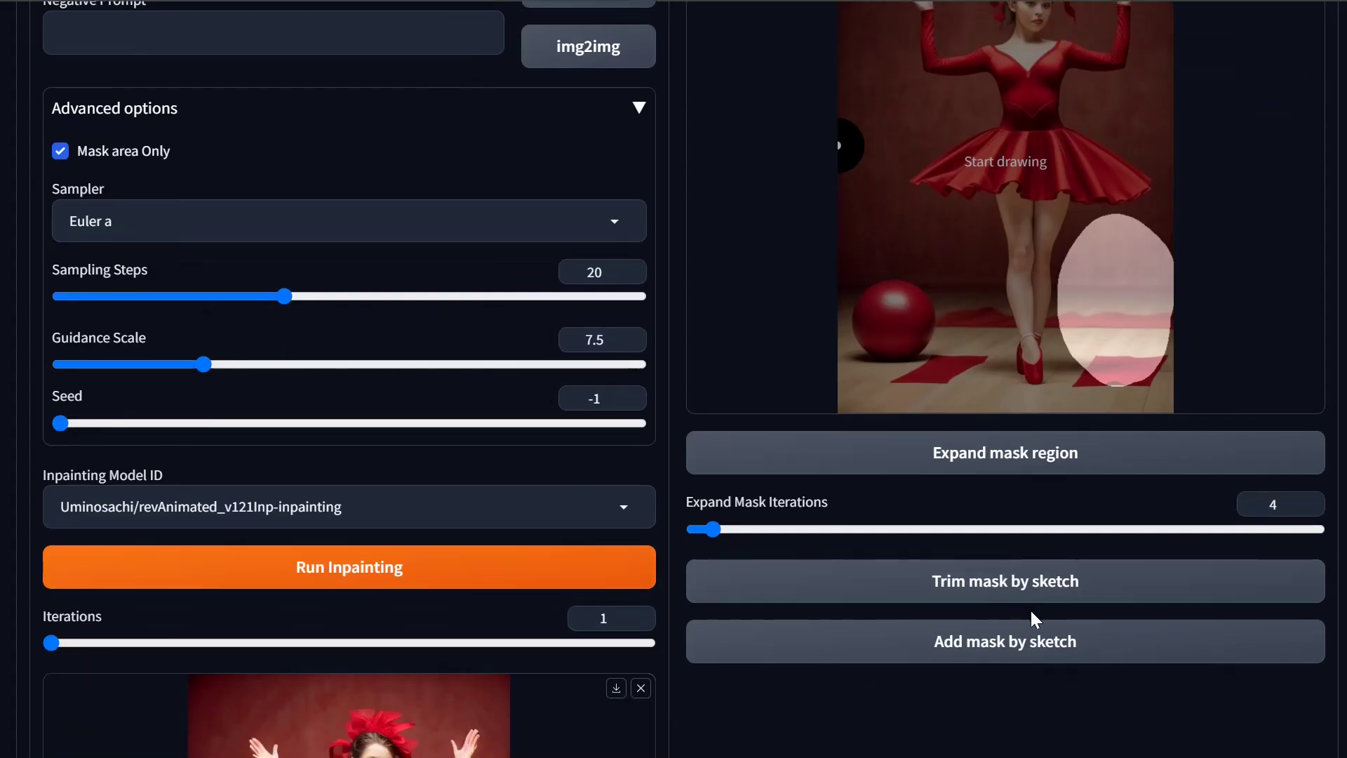
scroll(530, 542, "down", 3)
scroll(529, 540, "up", 3)
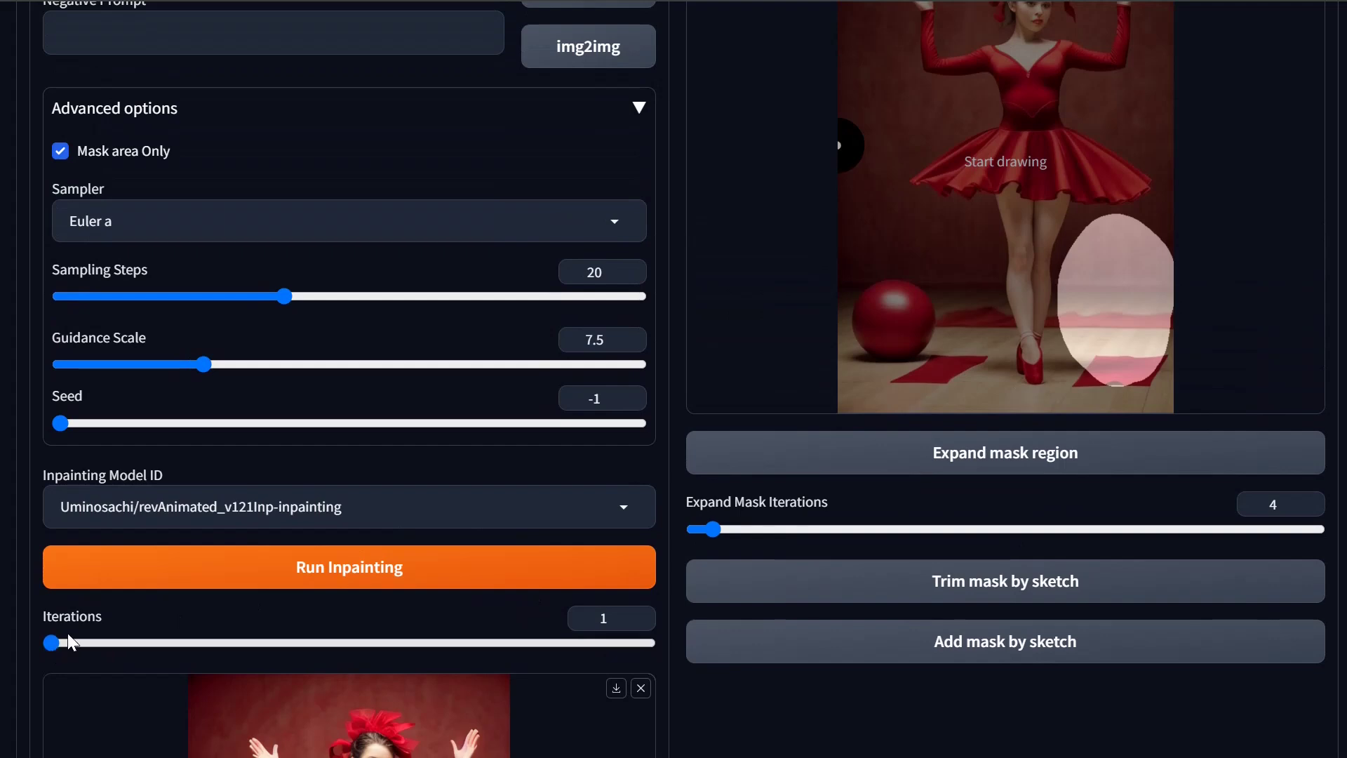
left_click(367, 581)
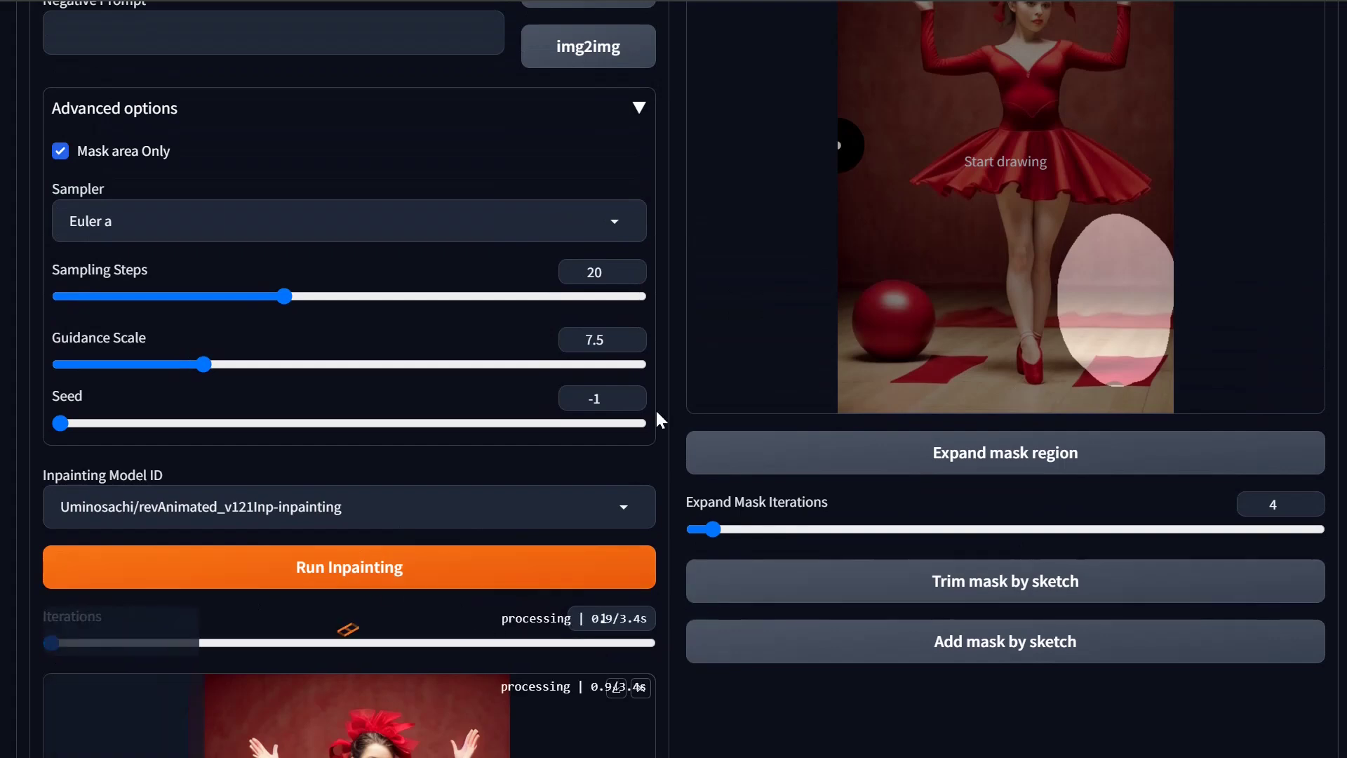
scroll(663, 449, "up", 6)
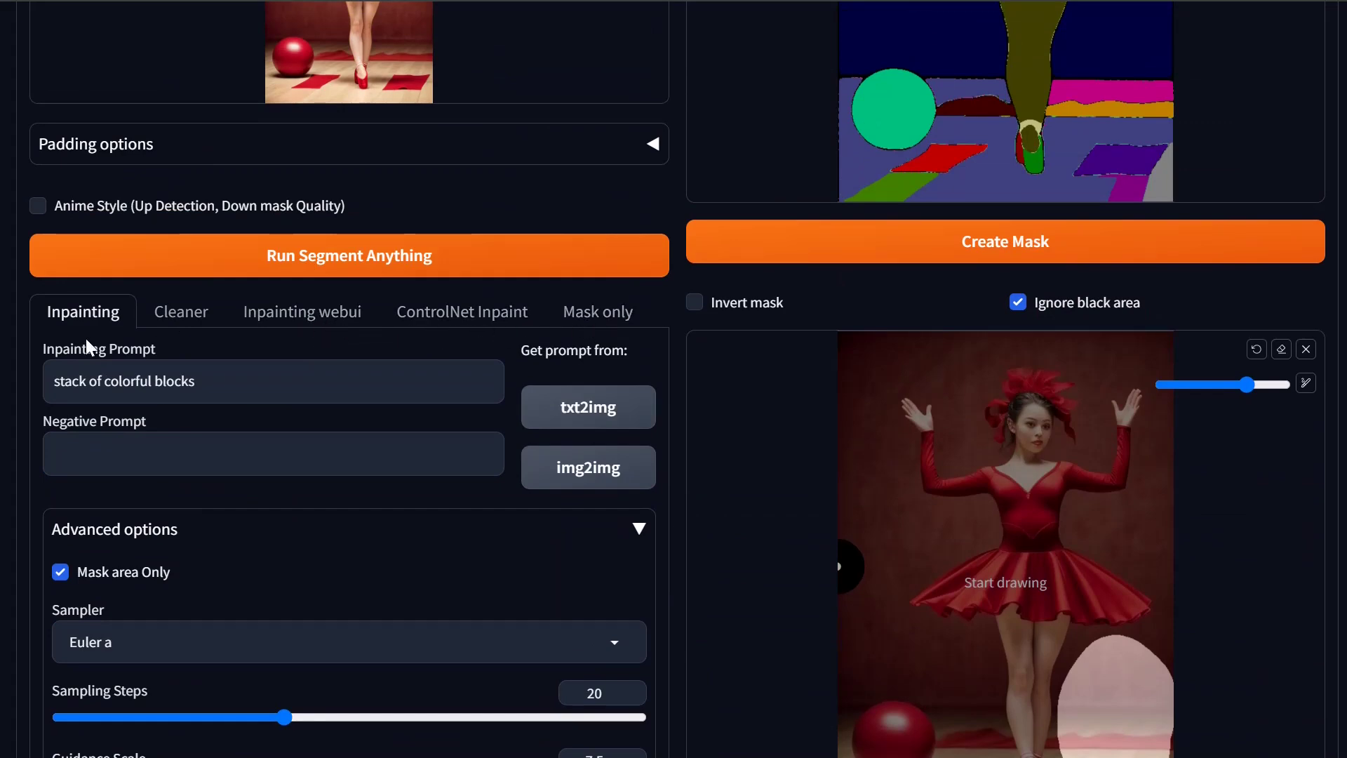
scroll(400, 515, "down", 10)
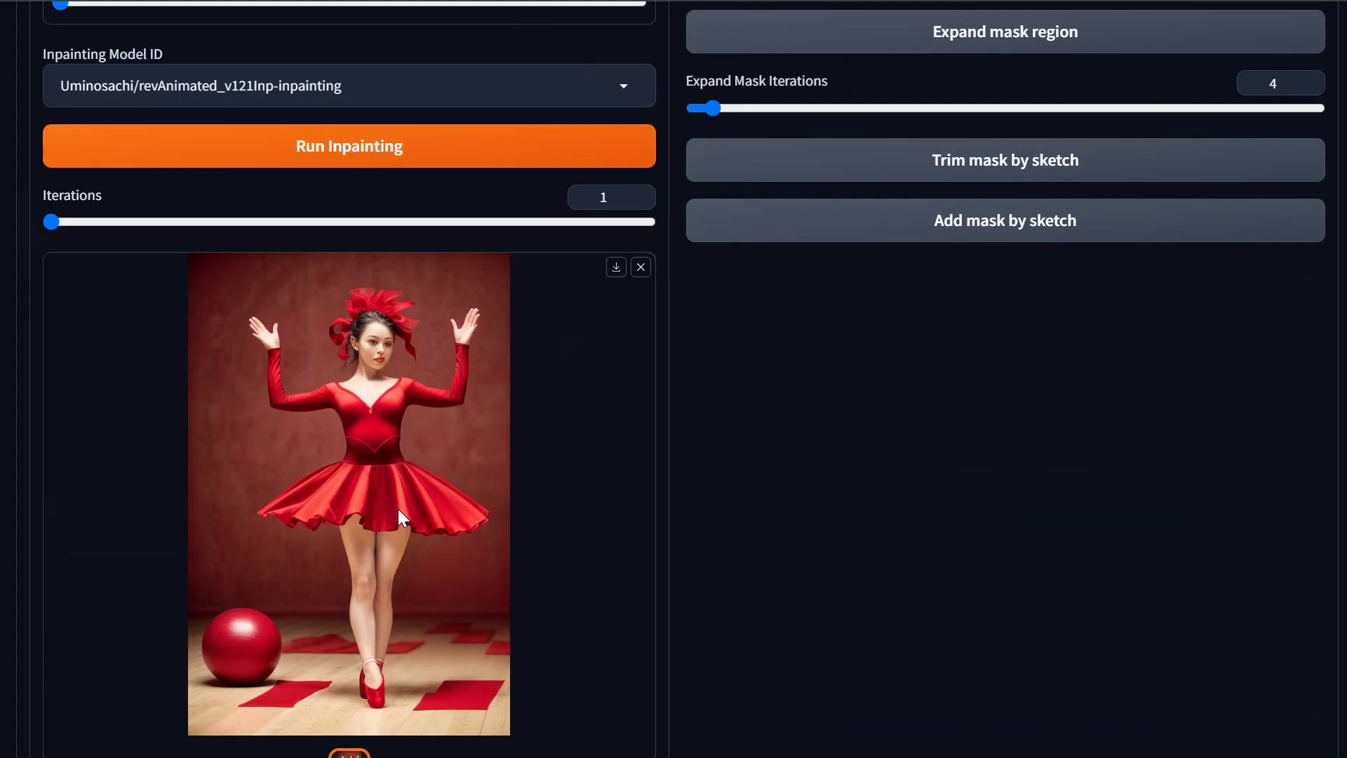
scroll(402, 518, "up", 1)
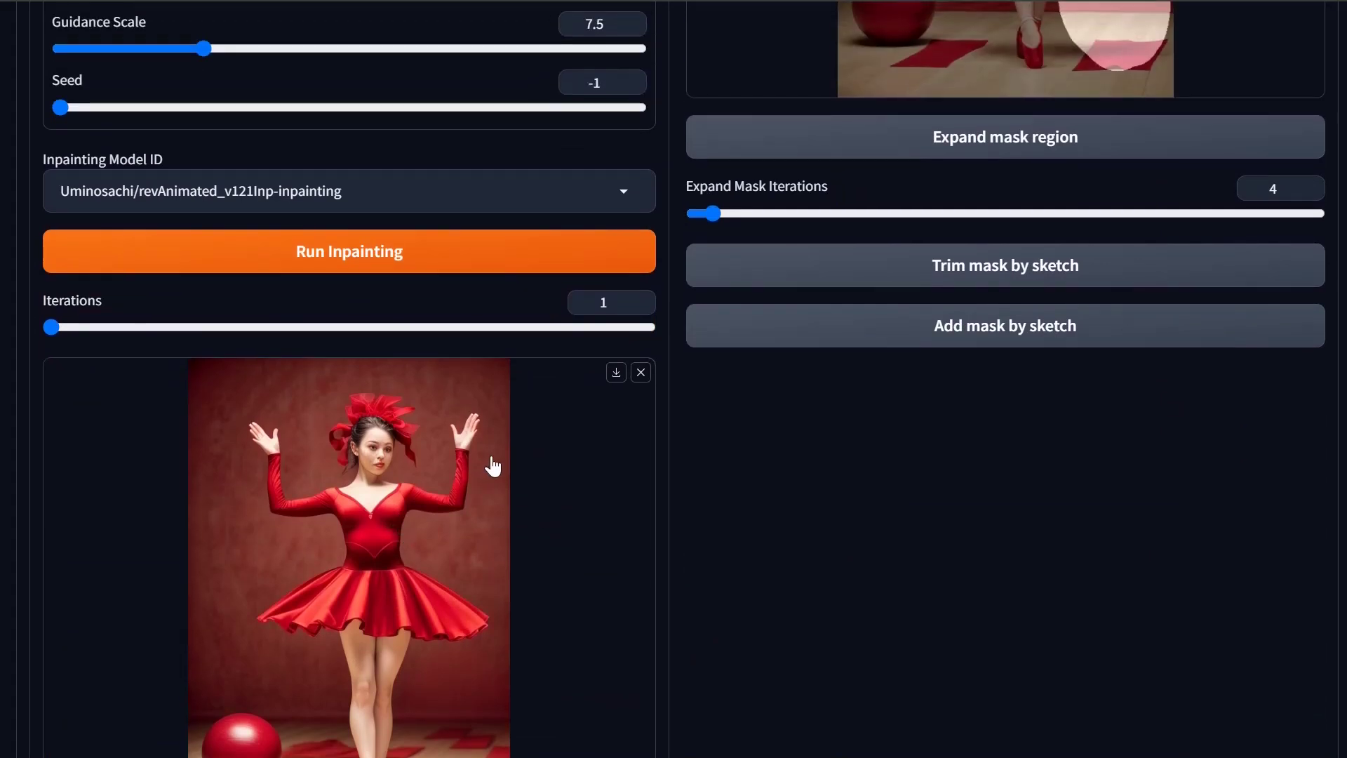
Paint around the oval mask beside the dancer's legs and add the strokes to the mask by sketch.
scroll(530, 408, "up", 5)
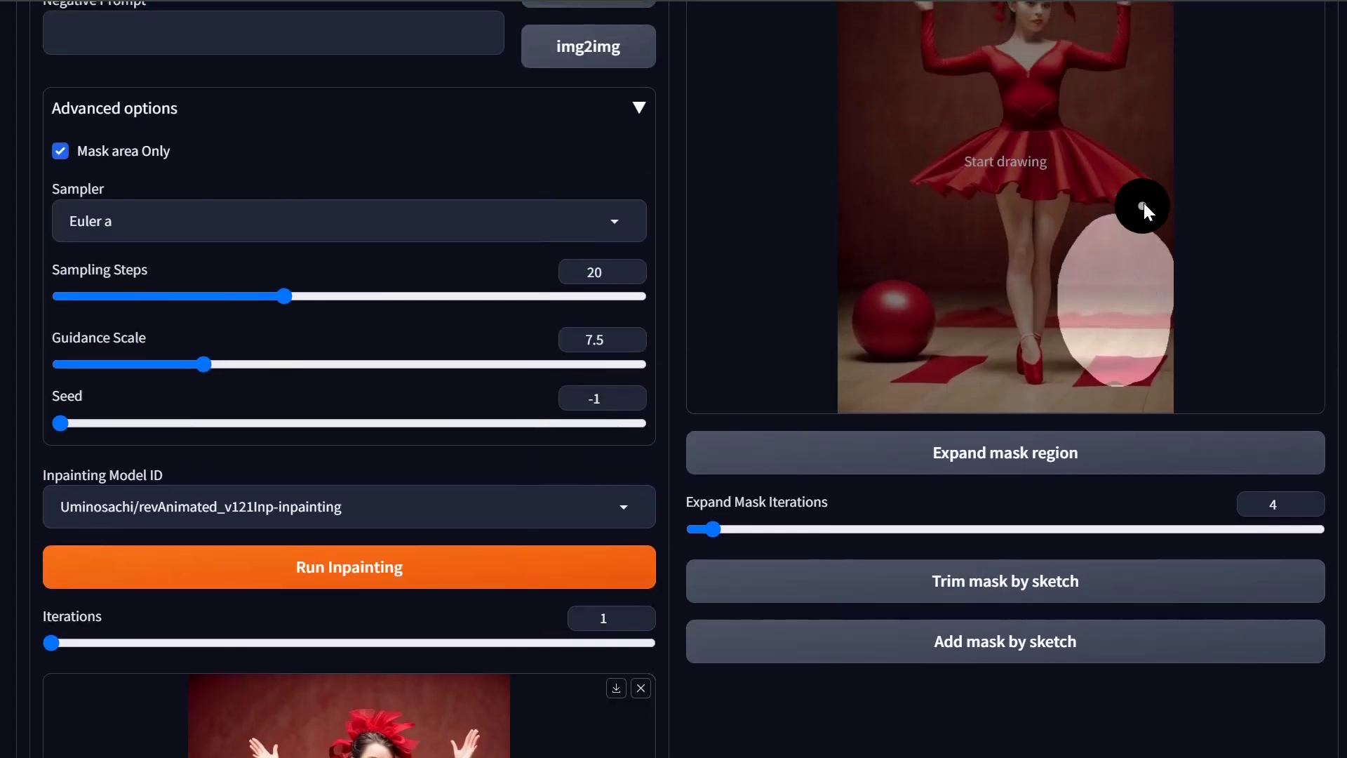
mouse_move(1129, 187)
left_mouse_down()
mouse_move(1084, 187)
mouse_move(1044, 305)
left_mouse_up()
mouse_move(1085, 355)
left_mouse_down()
mouse_move(1161, 296)
mouse_move(1058, 302)
mouse_move(1064, 381)
mouse_move(1158, 401)
left_mouse_up()
scroll(1132, 532, "down", 5)
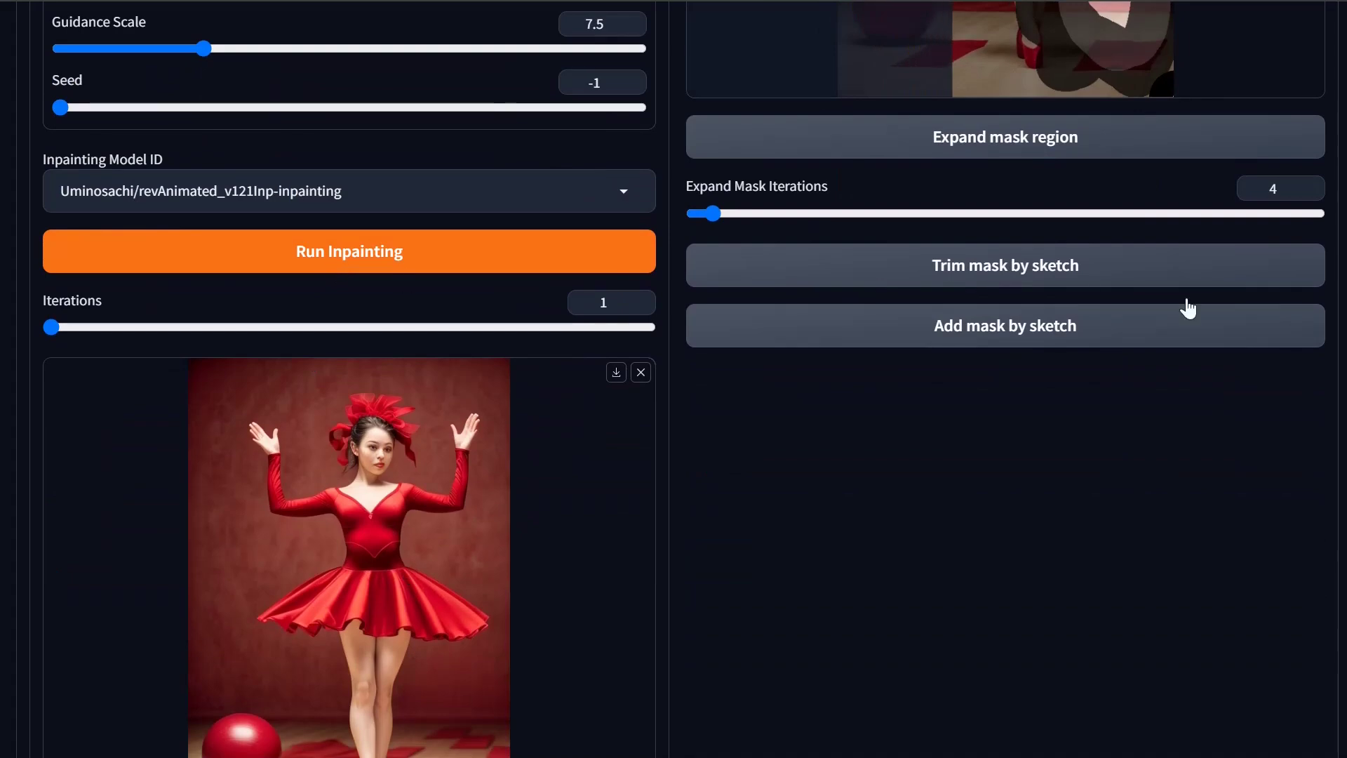
Run inpainting with the enlarged mask and compare the generated image with the masked area.
scroll(1133, 329, "up", 6)
left_click(484, 691)
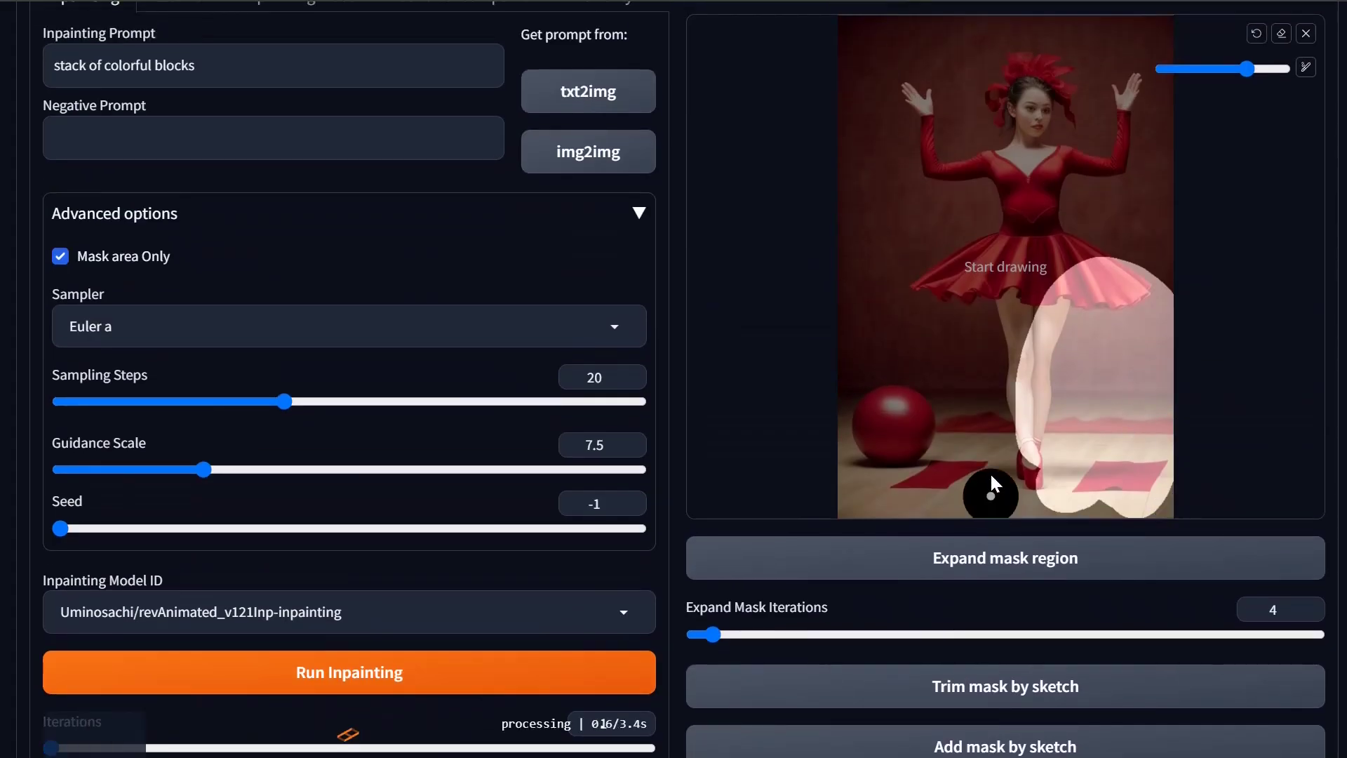
scroll(992, 484, "down", 8)
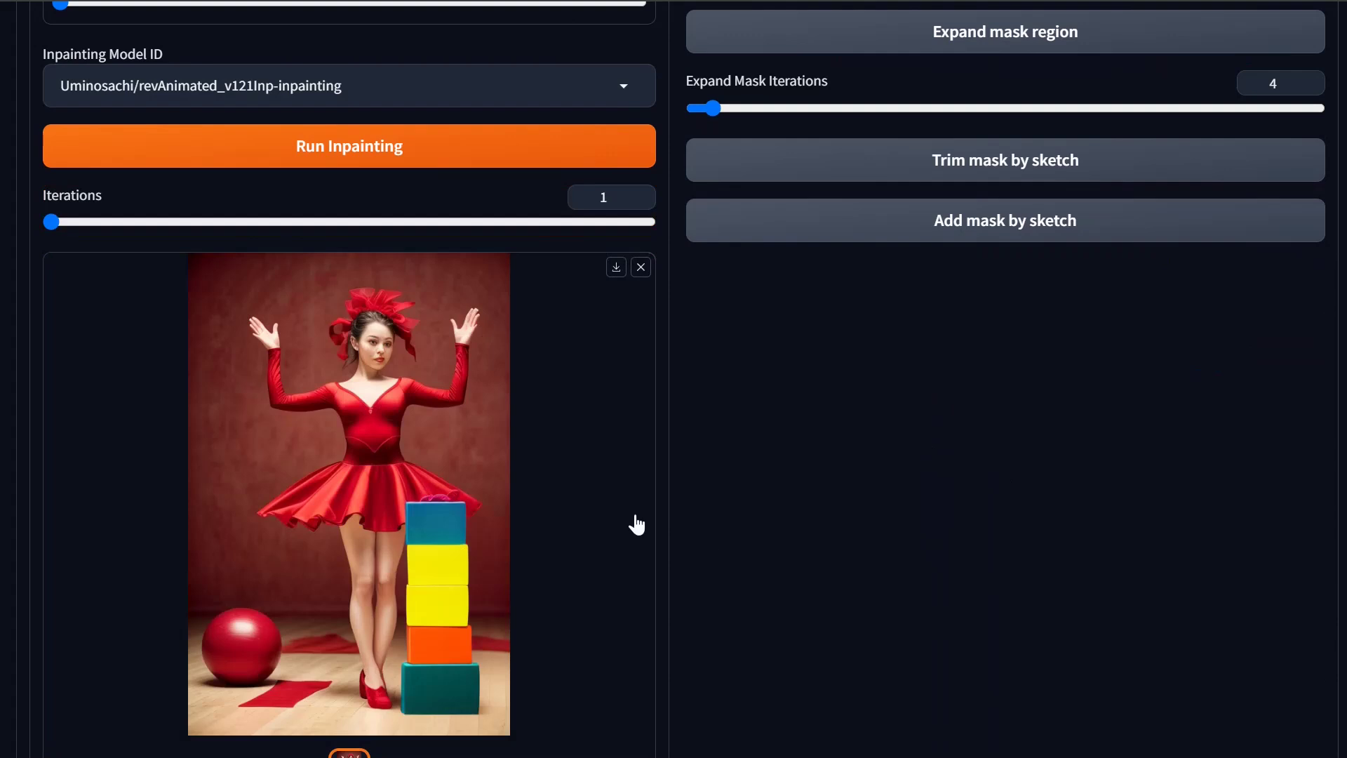
scroll(1341, 319, "up", 5)
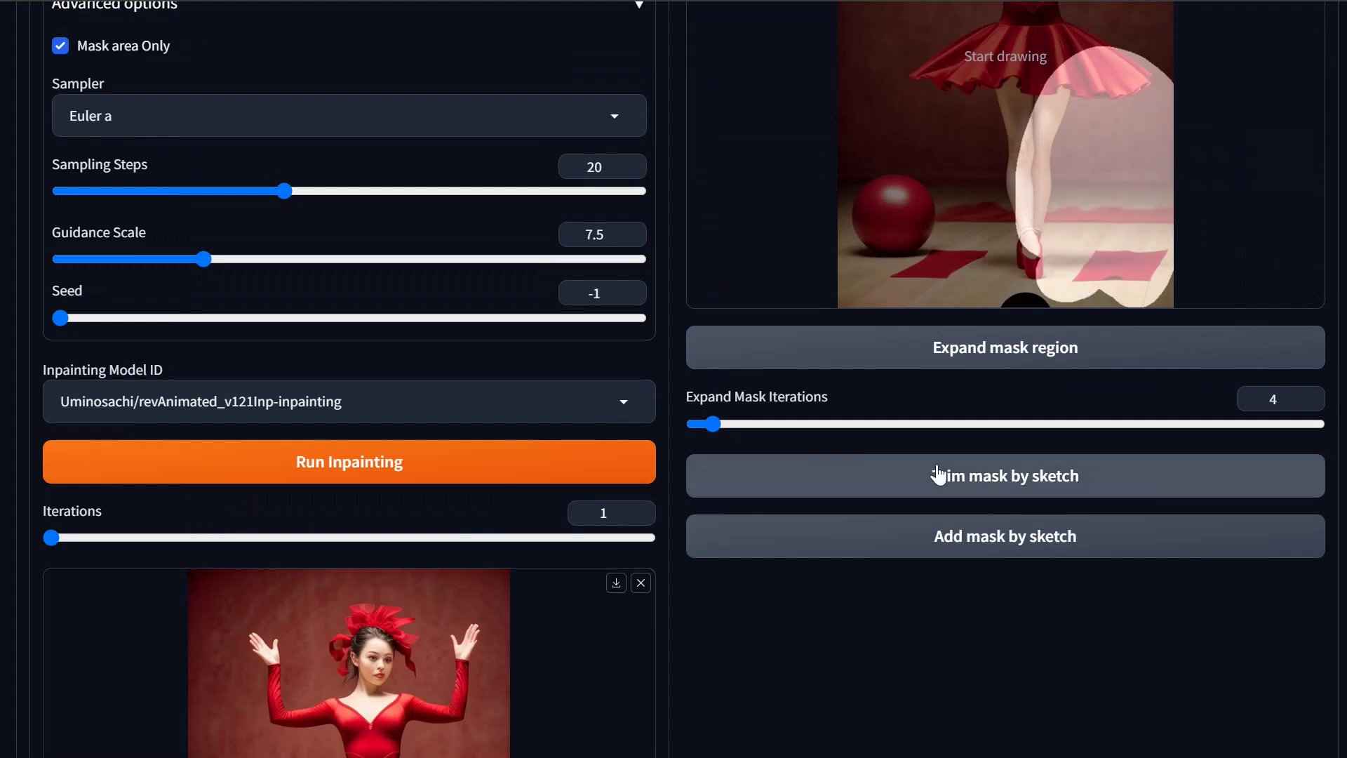
scroll(940, 463, "down", 5)
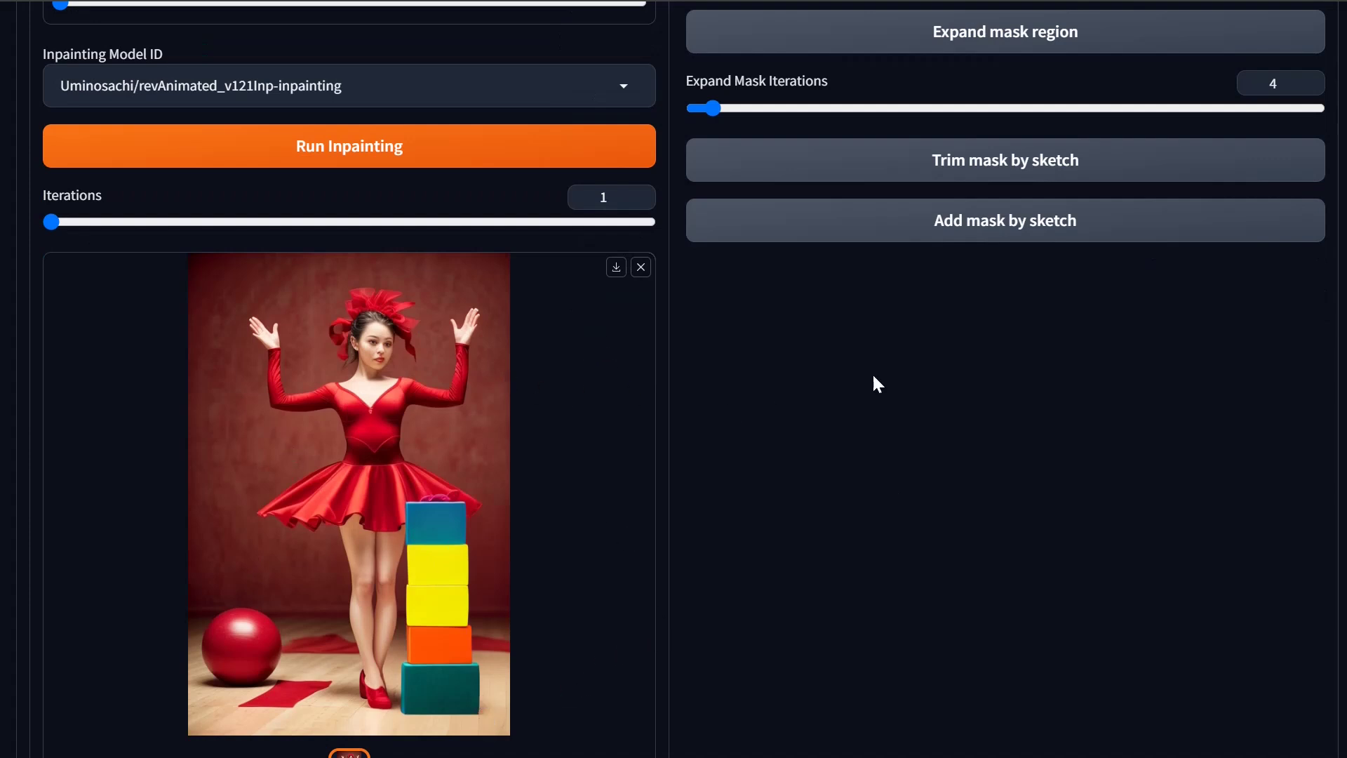
scroll(1052, 344, "up", 6)
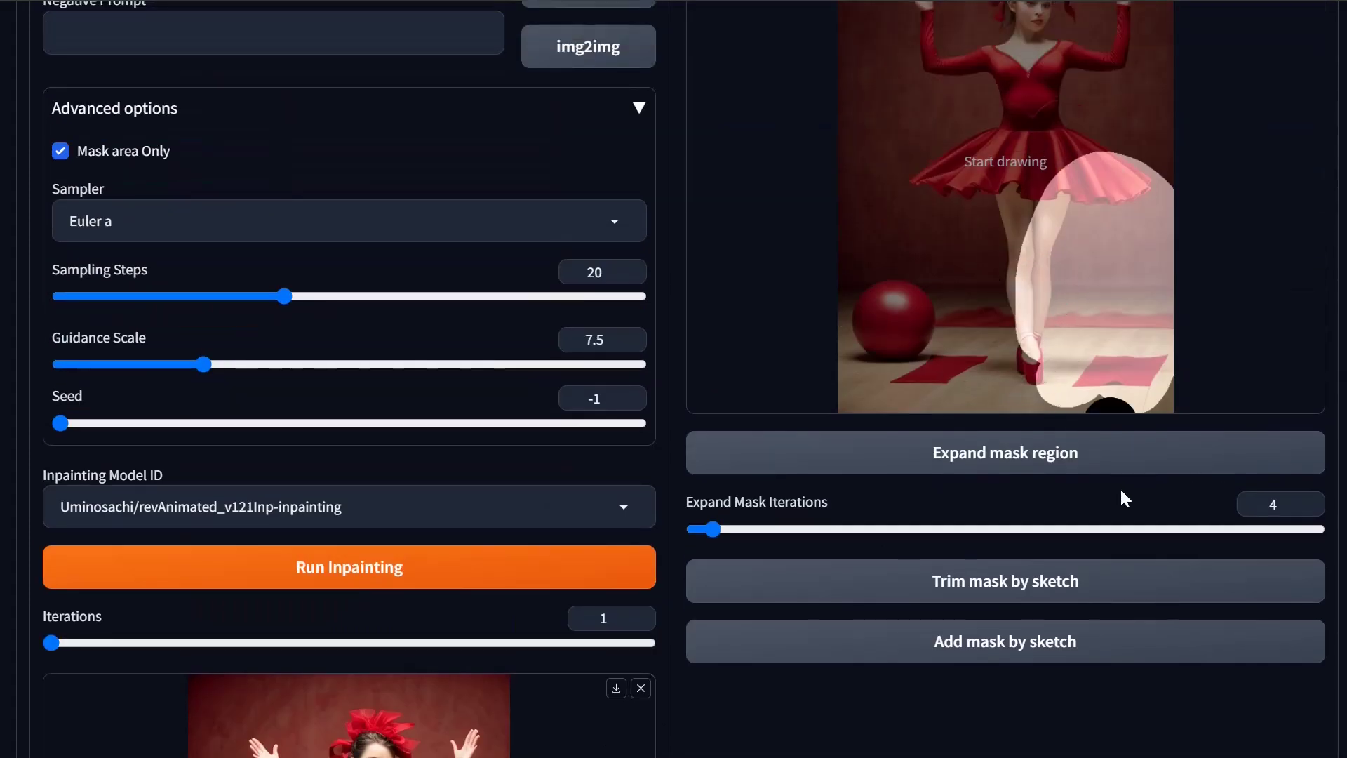
Discard the mask image, create a fresh mask and paint around the dancer's hair and headpiece, leaving the face clear.
scroll(1123, 315, "up", 5)
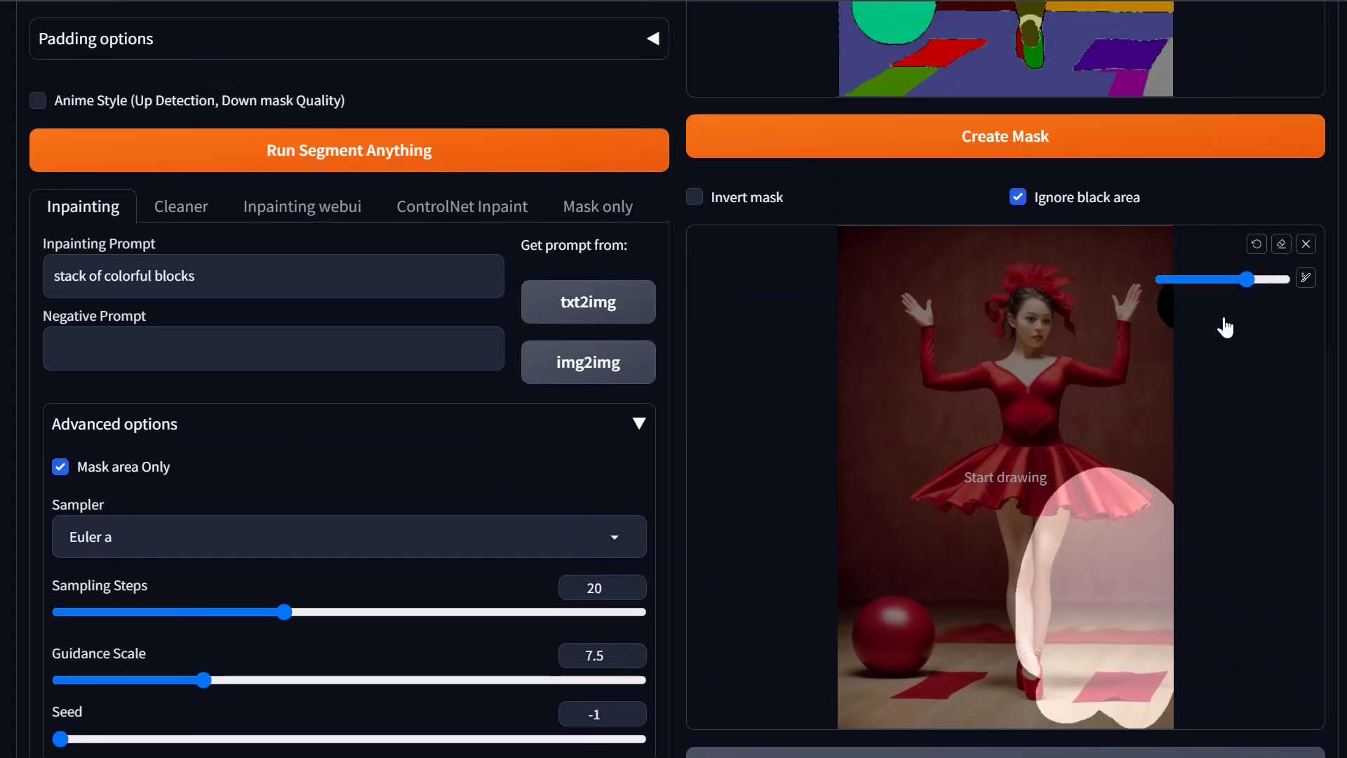
left_click(1305, 244)
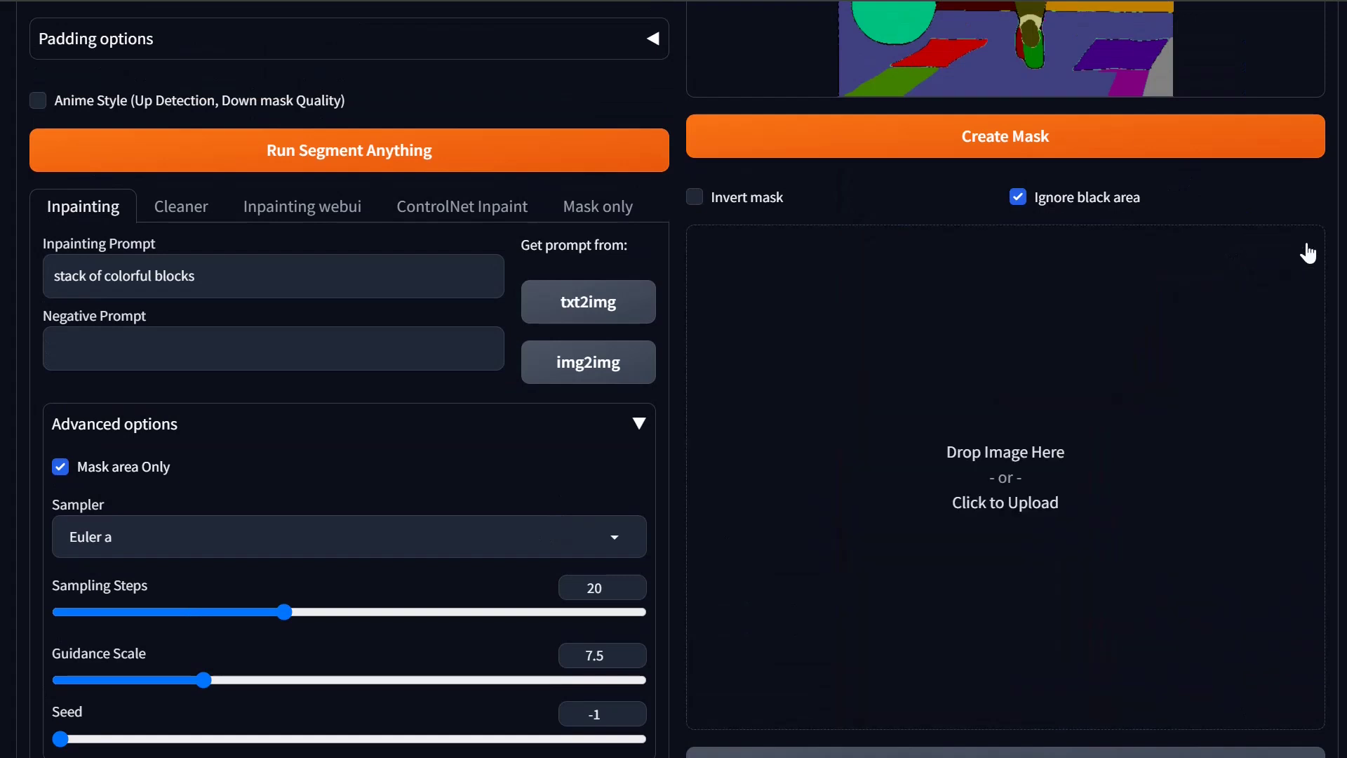
left_click(1073, 147)
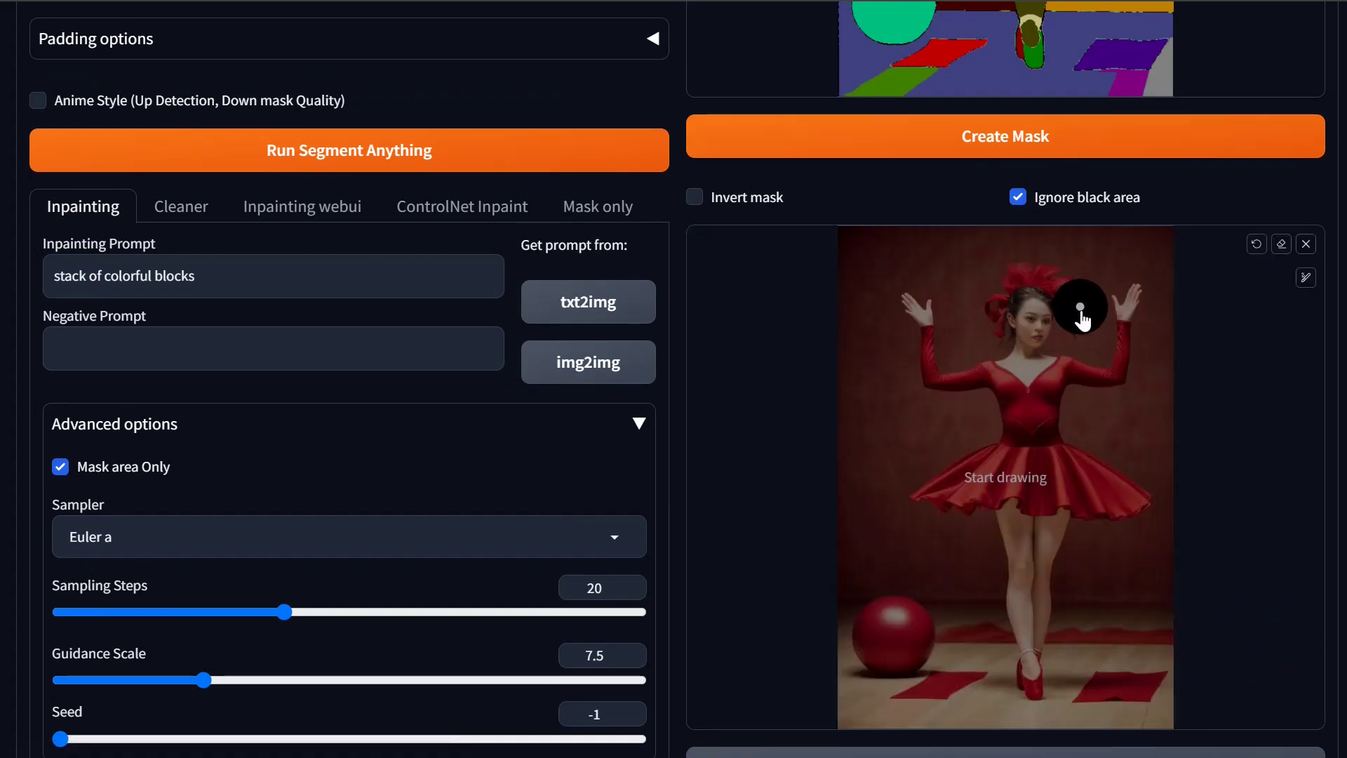
mouse_move(1080, 314)
left_mouse_down()
mouse_move(1058, 281)
mouse_move(1027, 272)
mouse_move(993, 306)
mouse_move(988, 345)
mouse_move(1082, 338)
left_mouse_up()
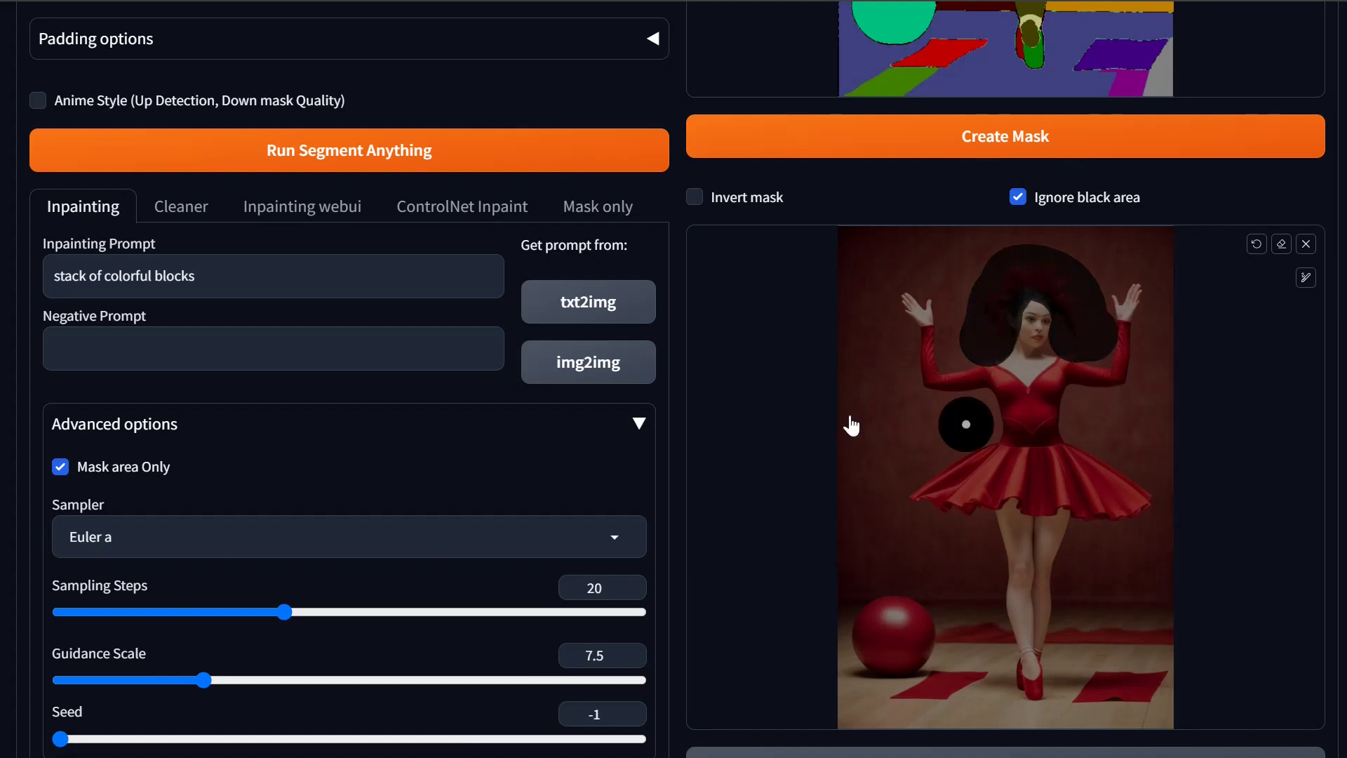
Replace the inpainting prompt with "long white hair".
left_click(176, 276)
key("ctrl+a")
type("l")
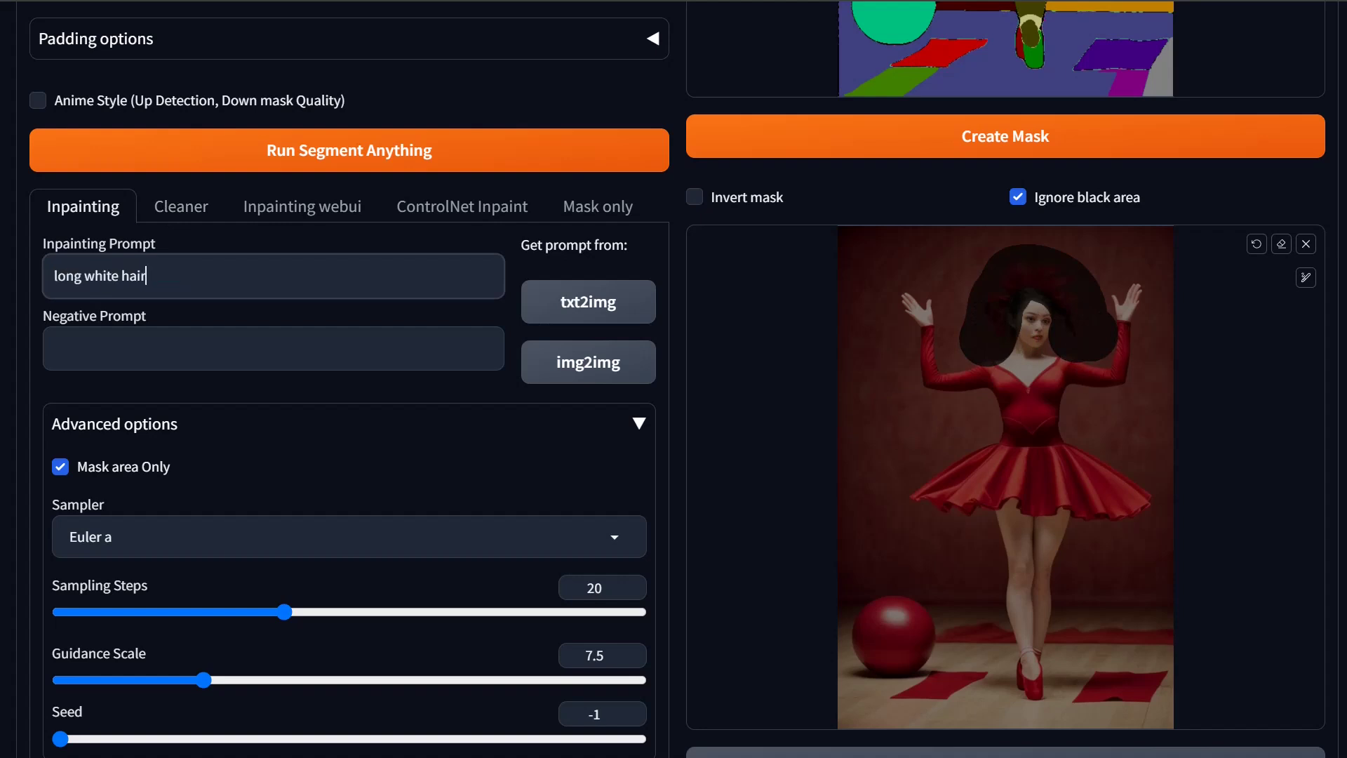
Add the painted hair area to the mask by sketch, then run inpainting and check the generated image.
scroll(1164, 407, "down", 9)
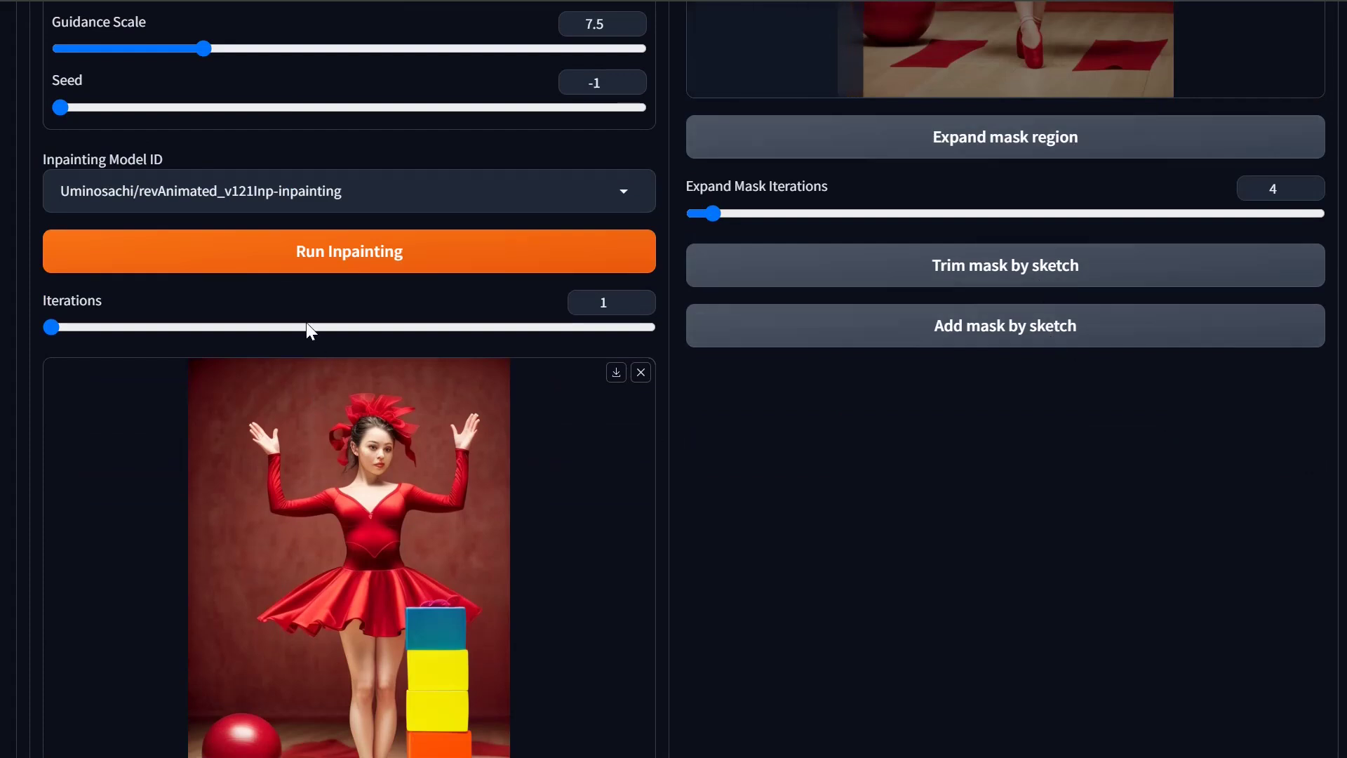
left_click(314, 265)
scroll(899, 466, "up", 8)
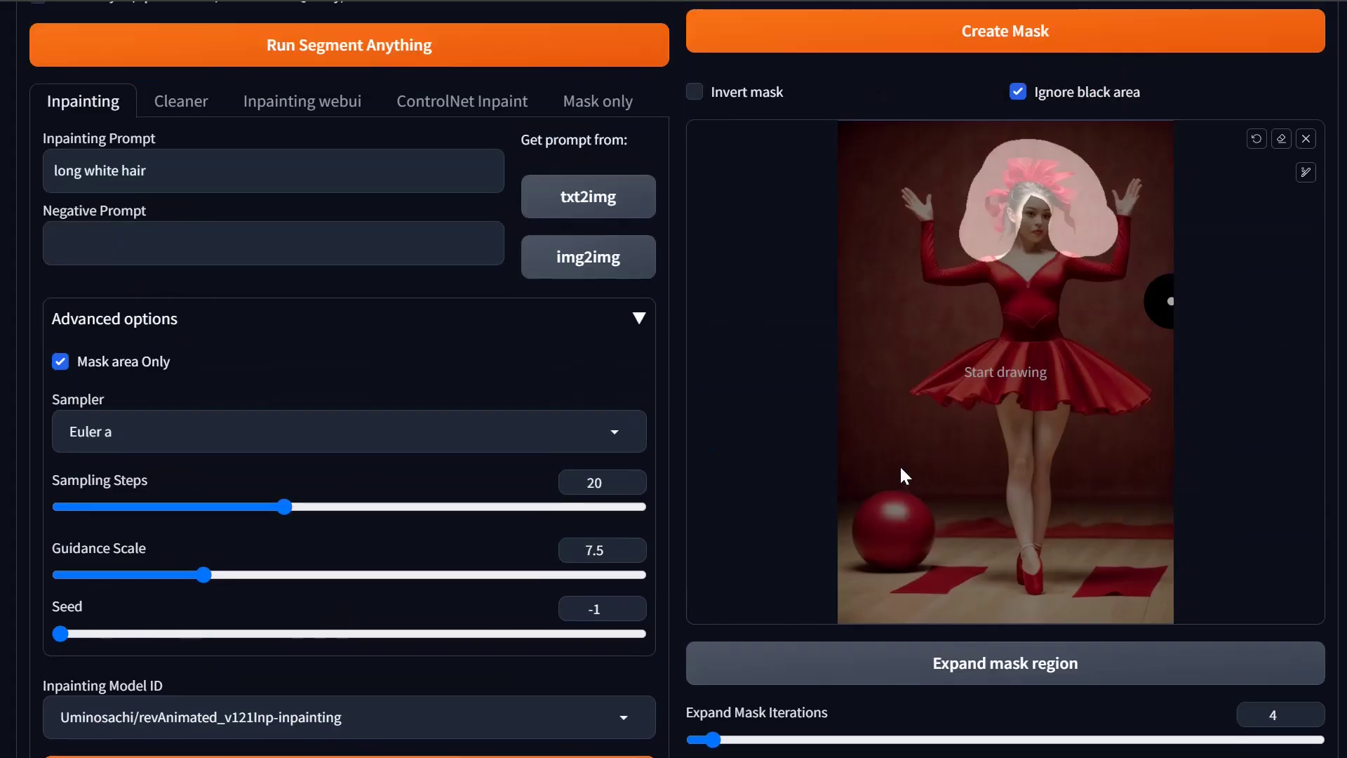
scroll(1172, 463, "down", 9)
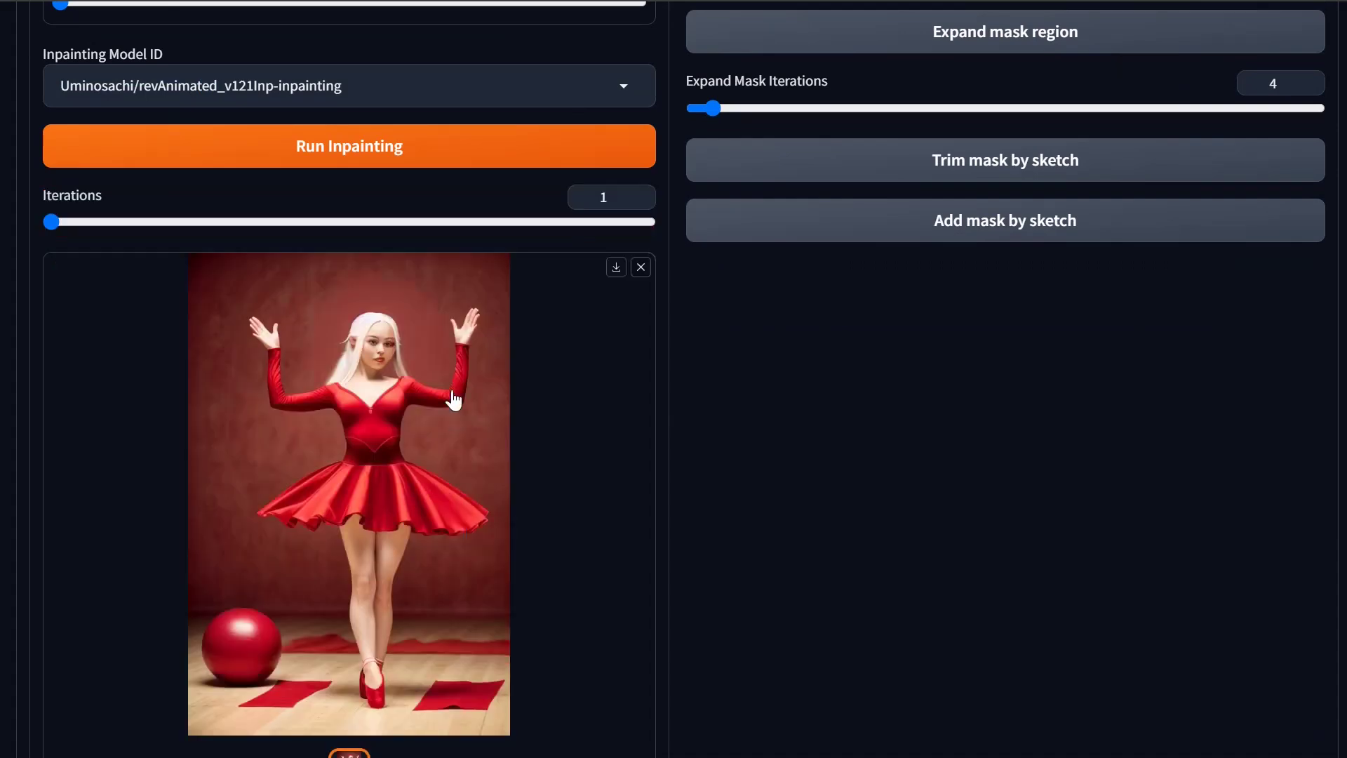
Compare the generated hair with the painted mask and review the Mask area Only option.
scroll(526, 461, "down", 3)
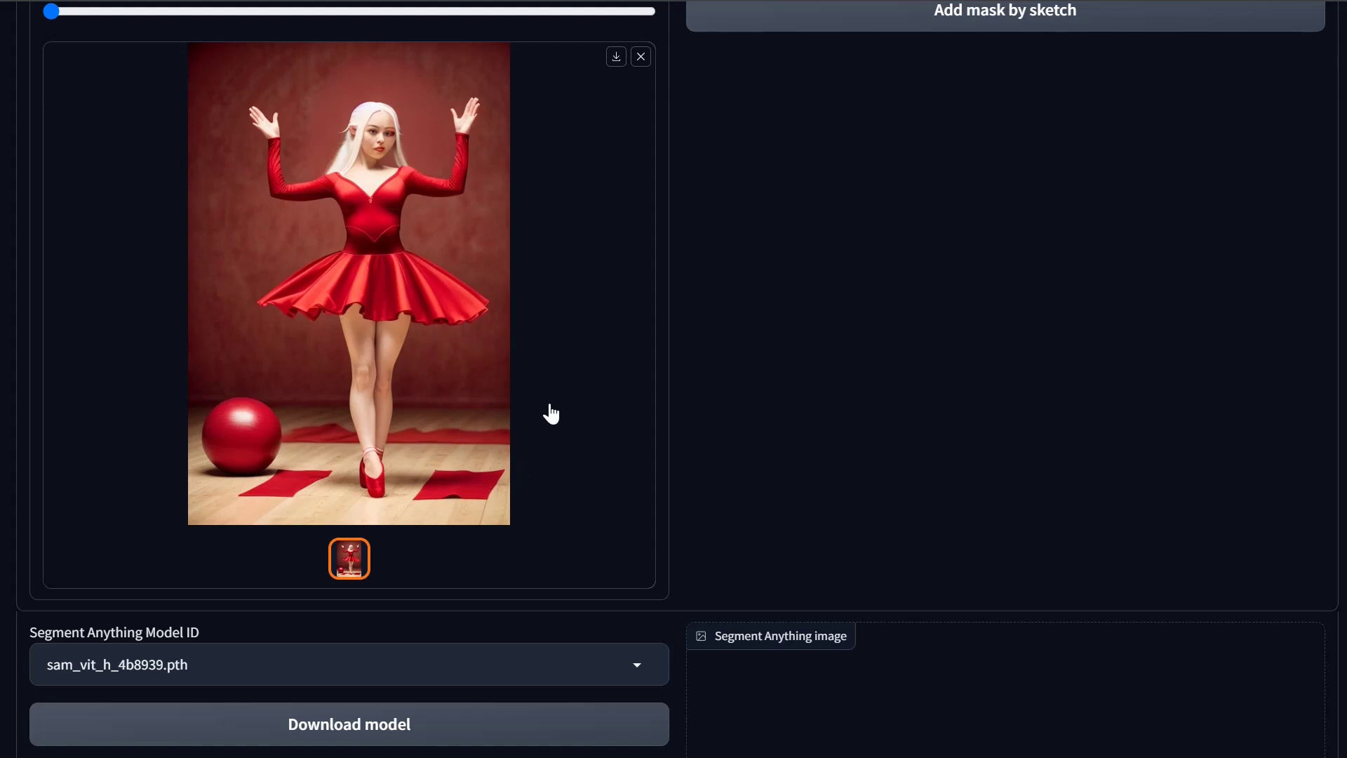
scroll(426, 274, "up", 12)
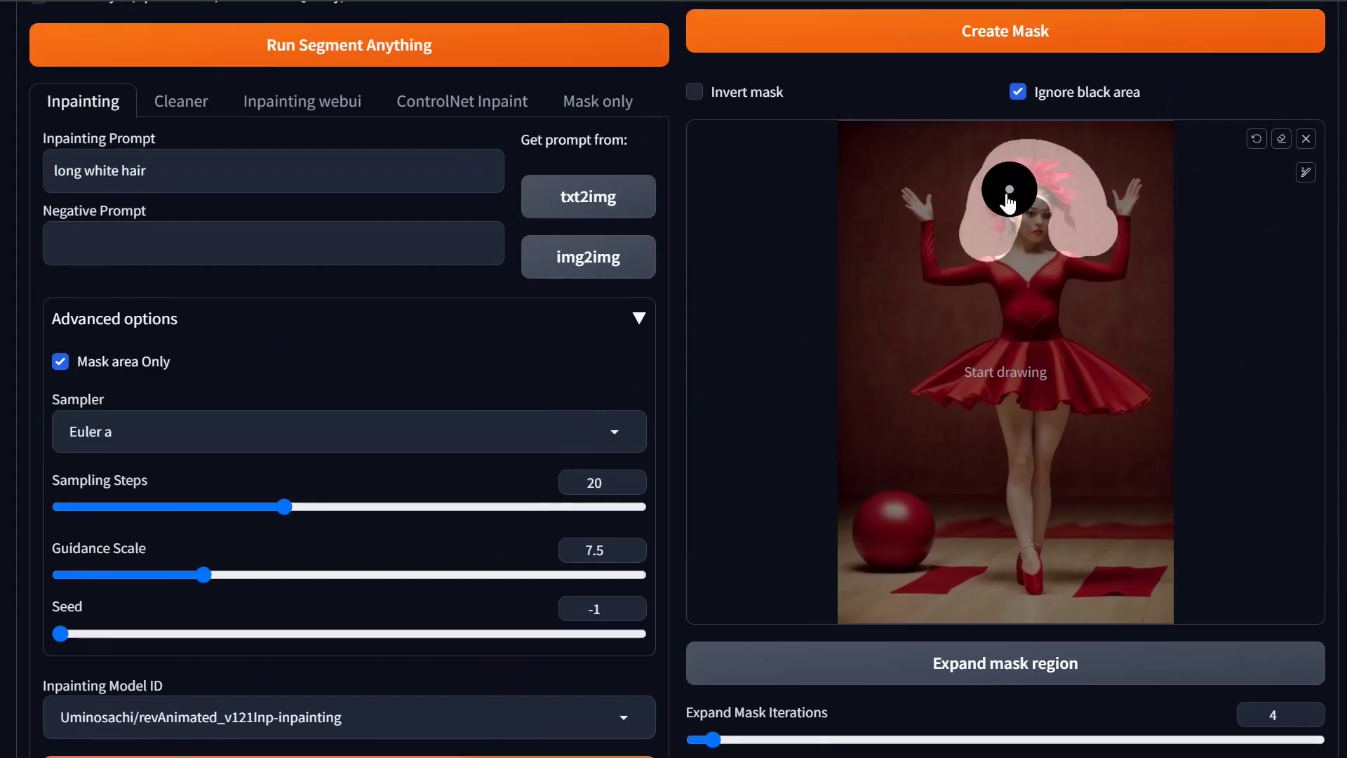
scroll(625, 432, "down", 8)
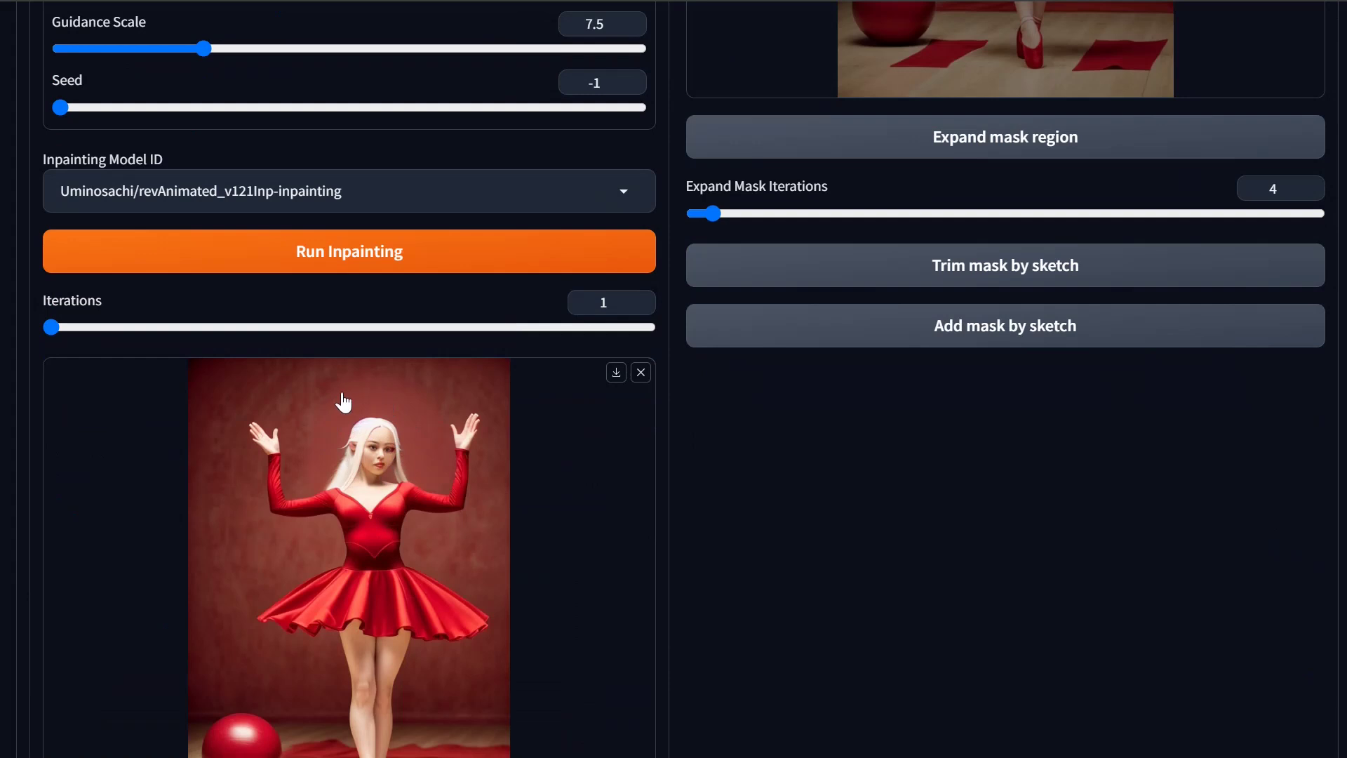
scroll(428, 400, "up", 1)
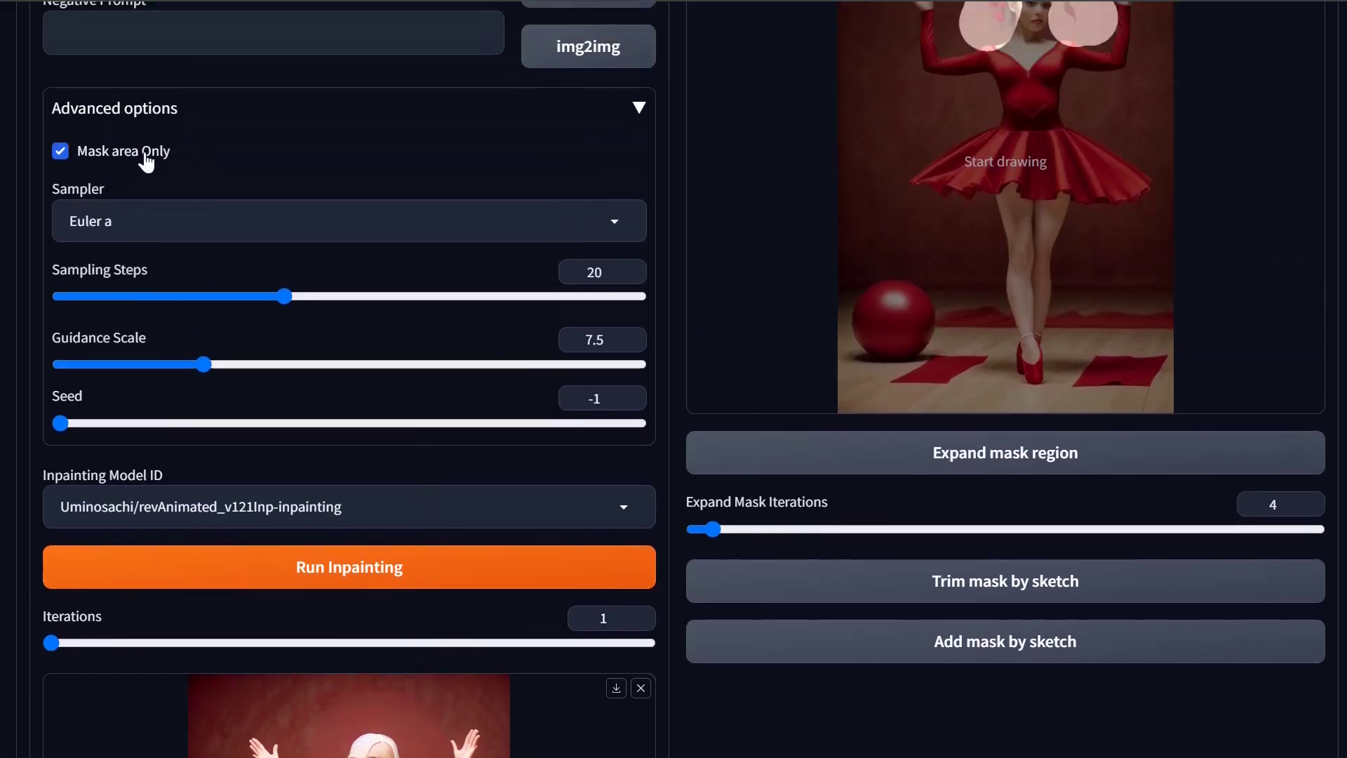
scroll(624, 536, "down", 2)
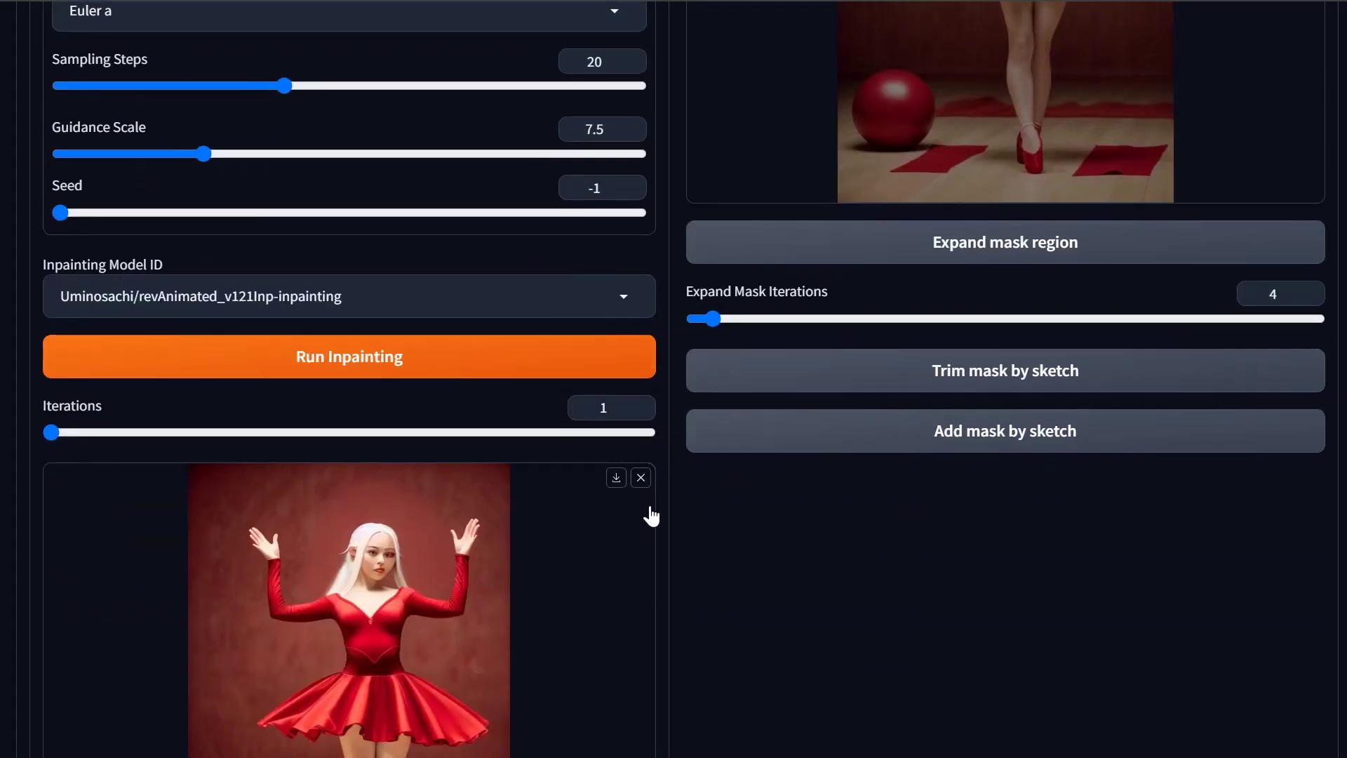
scroll(644, 481, "down", 3)
Switch to Replacer and replace the detection prompt with "hair and red sash".
scroll(706, 487, "up", 13)
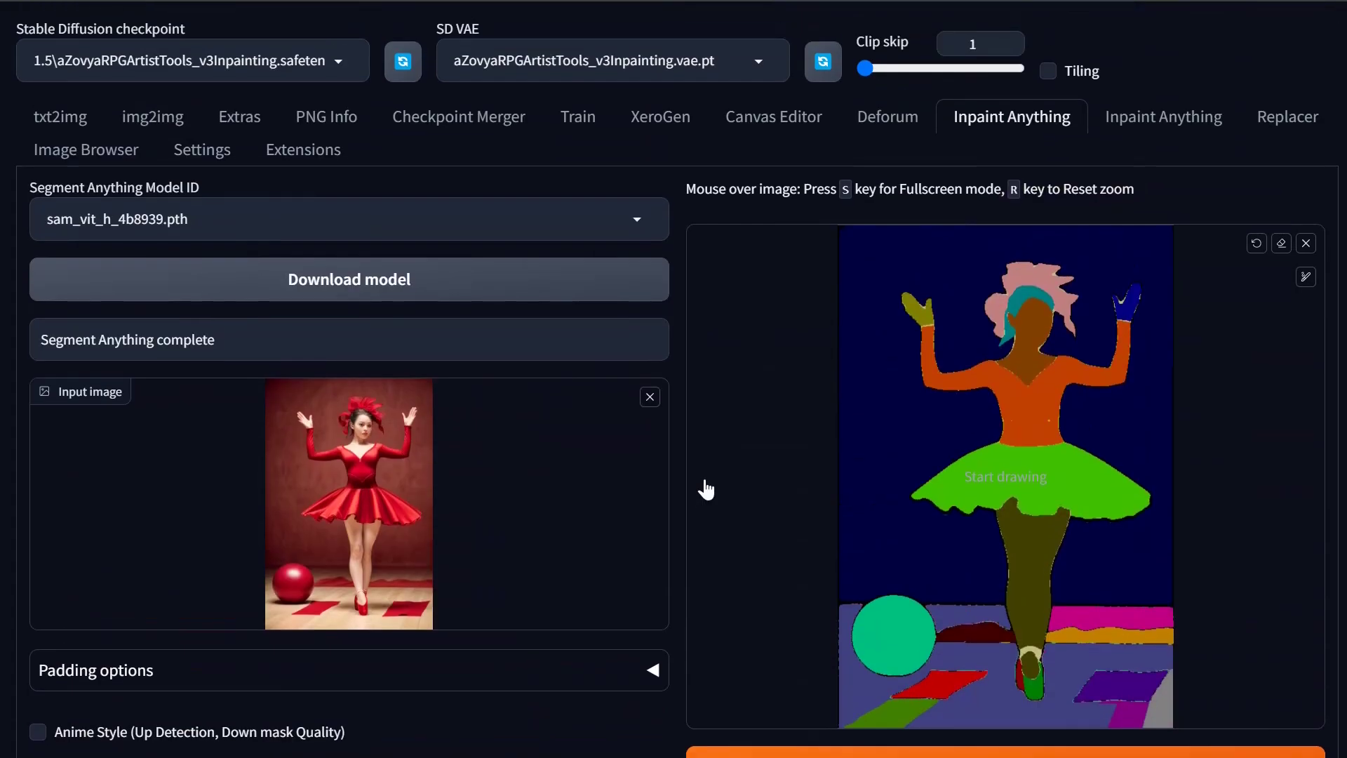
left_click(1300, 119)
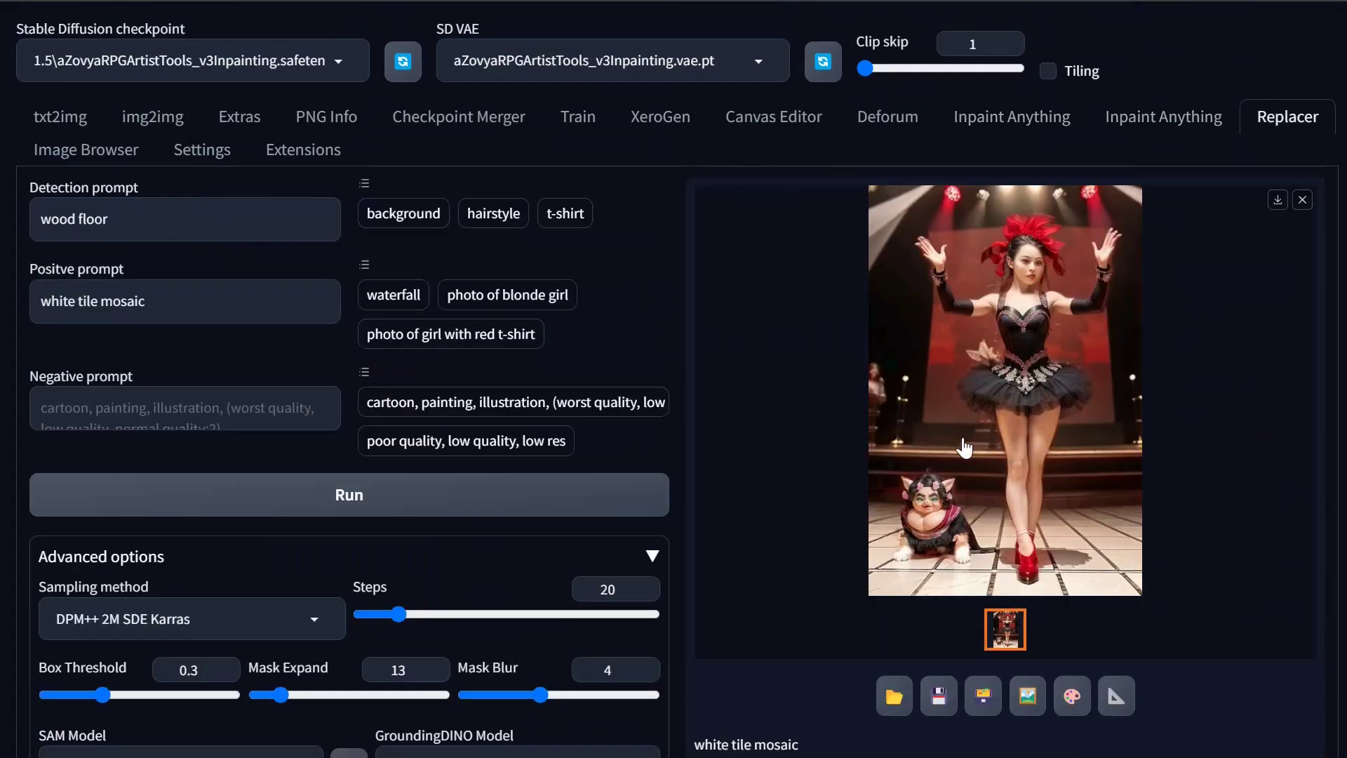
left_click_drag(109, 219, 40, 218)
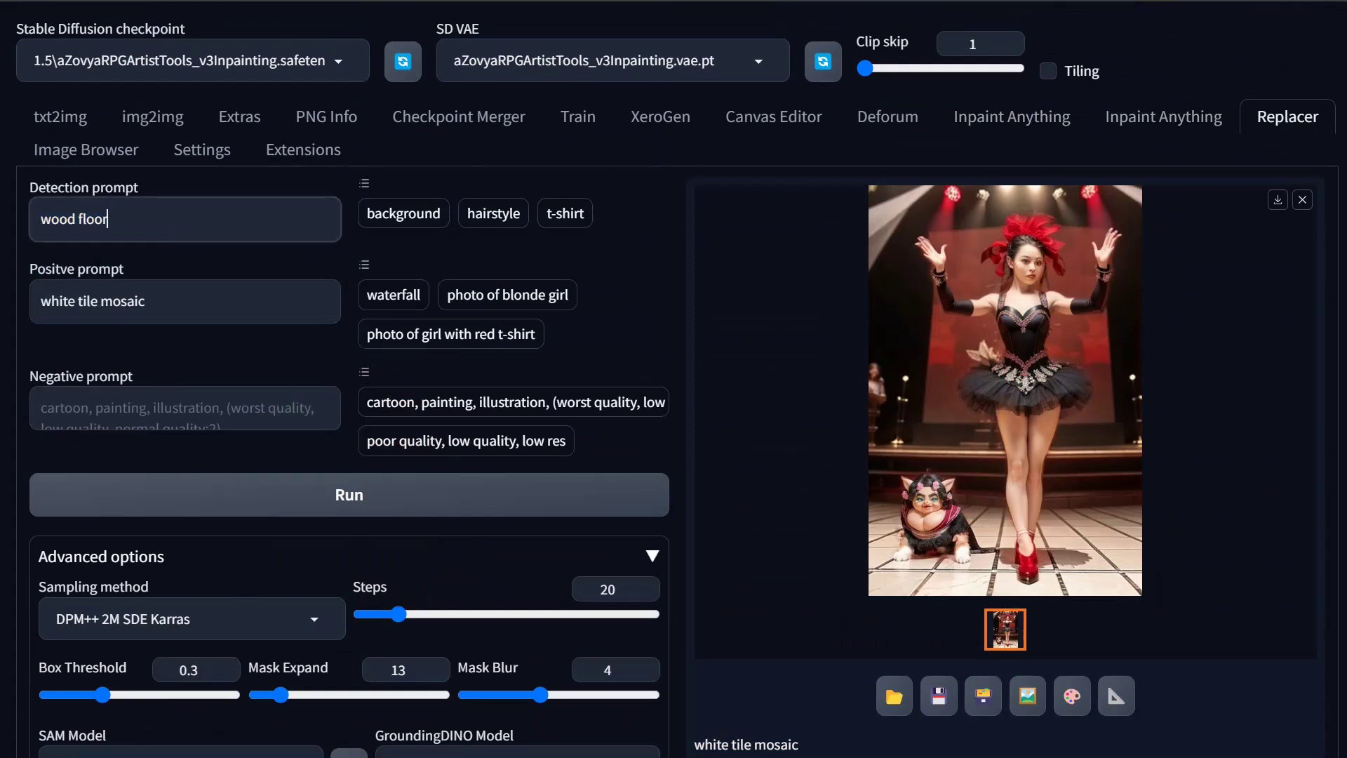
type("bla")
key("BackSpace")
key("BackSpace")
key("BackSpace")
key("BackSpace")
key("BackSpace")
key("BackSpace")
key("BackSpace")
type("hair and red sash")
key("Tab")
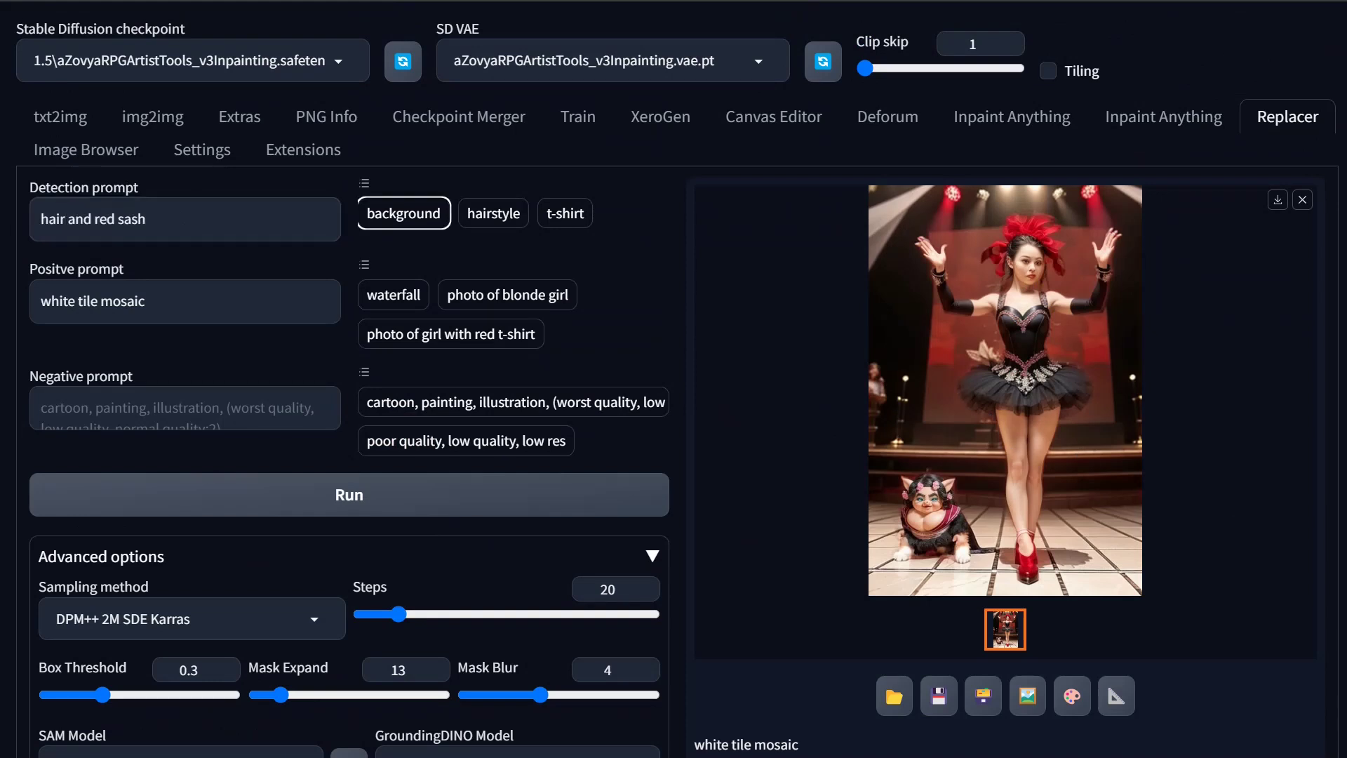
Replace the positive prompt with "long white curly hair" and try running the replacement, repeating the run once.
key("Tab")
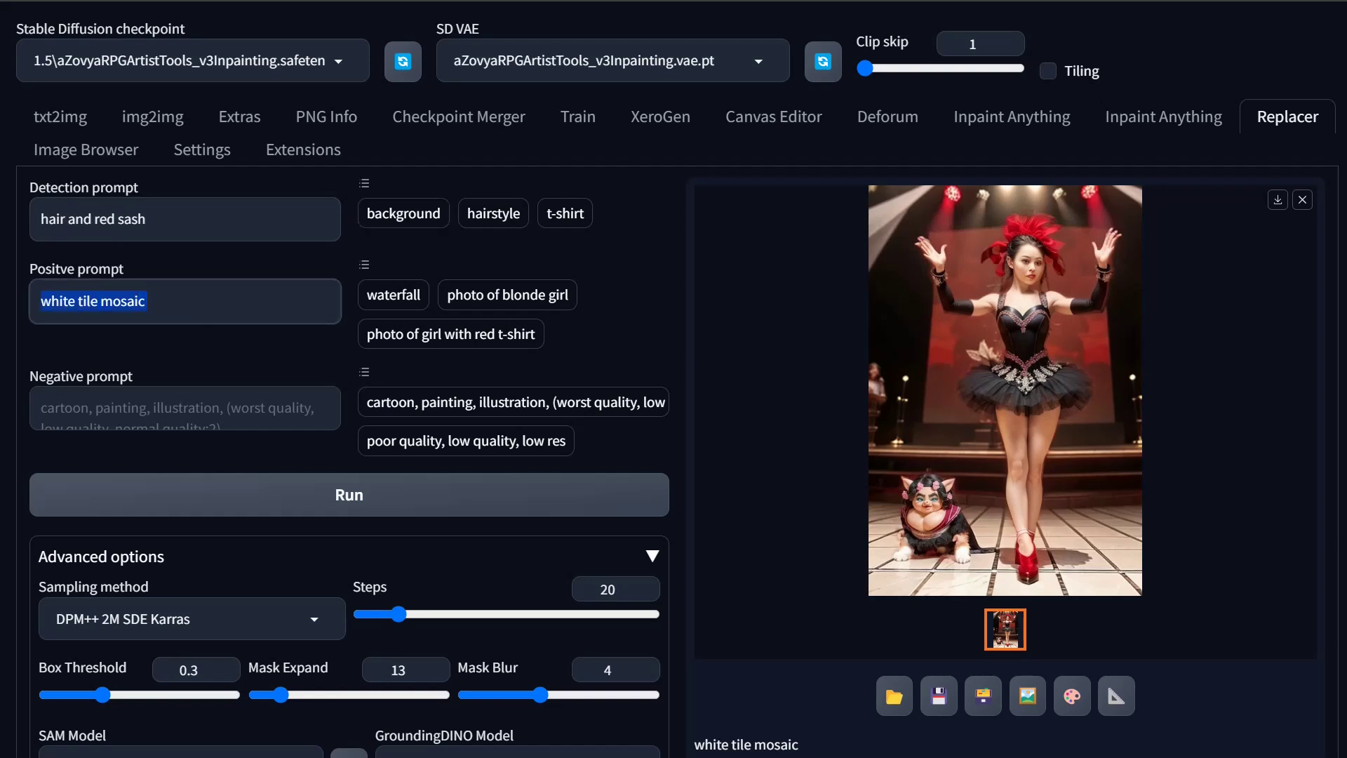
key("BackSpace")
type("long white curly hair")
left_click(409, 491)
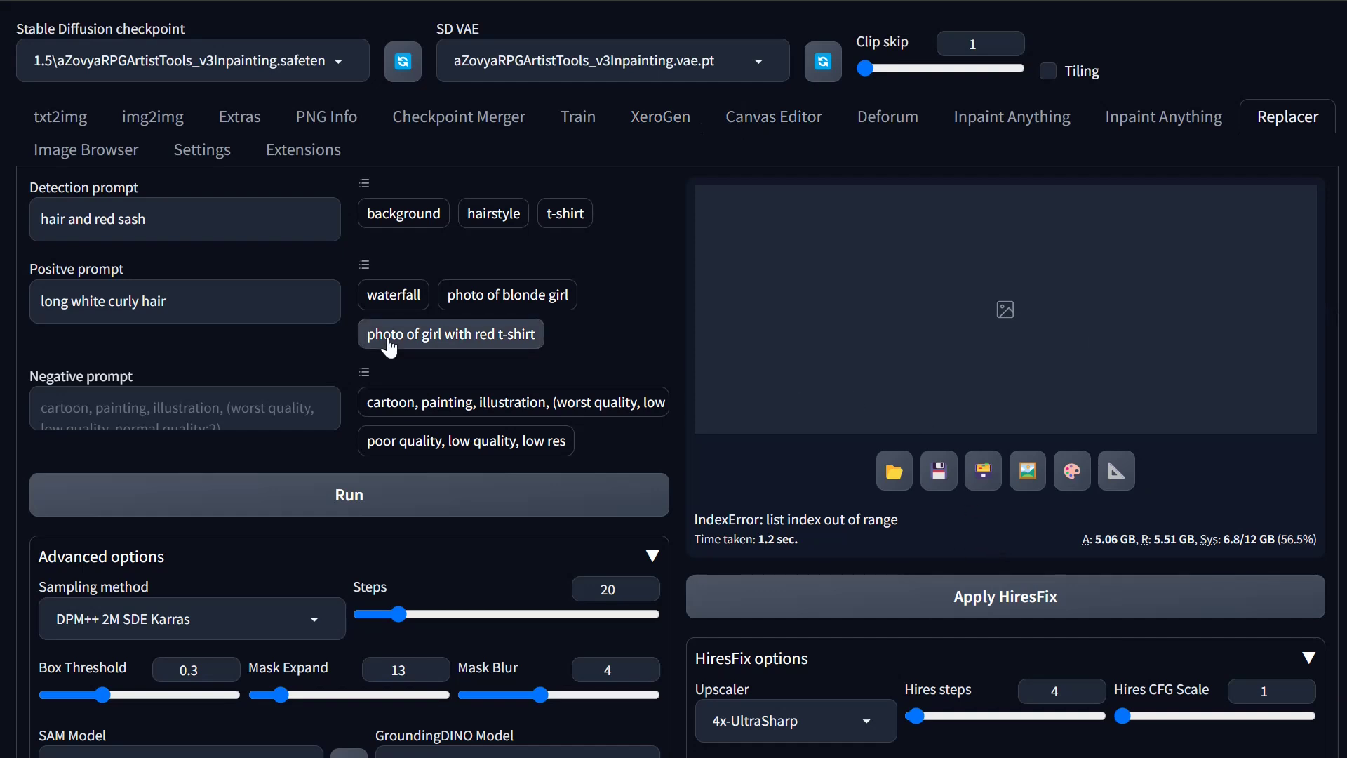
left_click(368, 509)
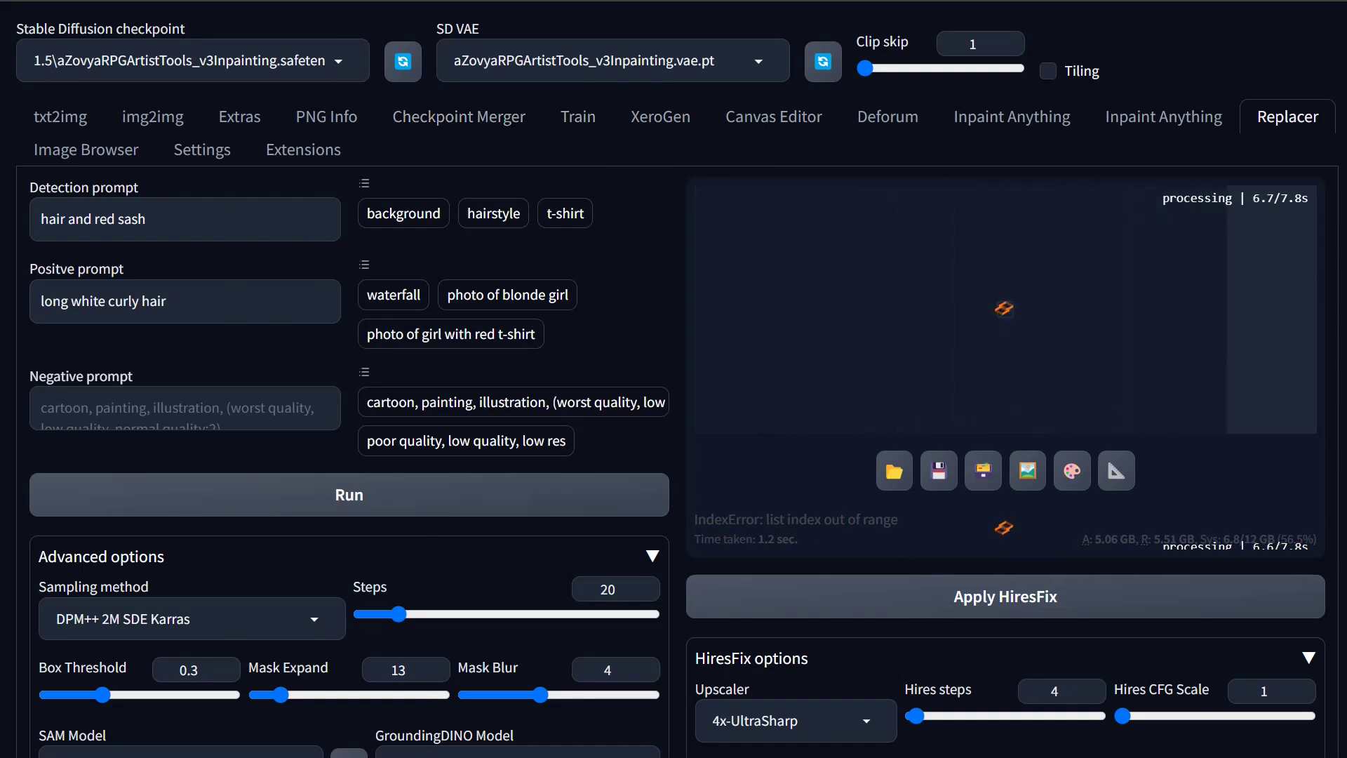
Check the segmentation map in Inpaint Anything, and return to Replacer to review the run's output and advanced options.
left_click(1026, 118)
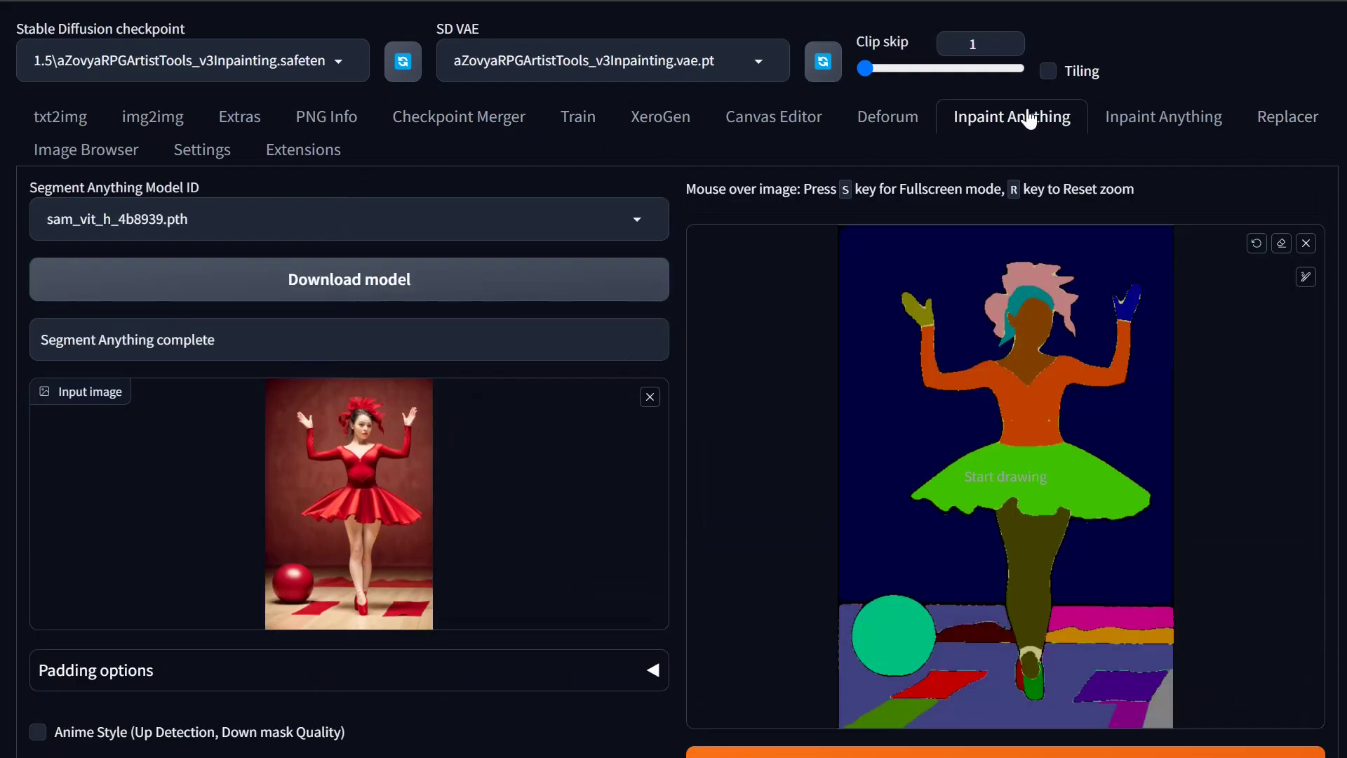
left_click(1295, 121)
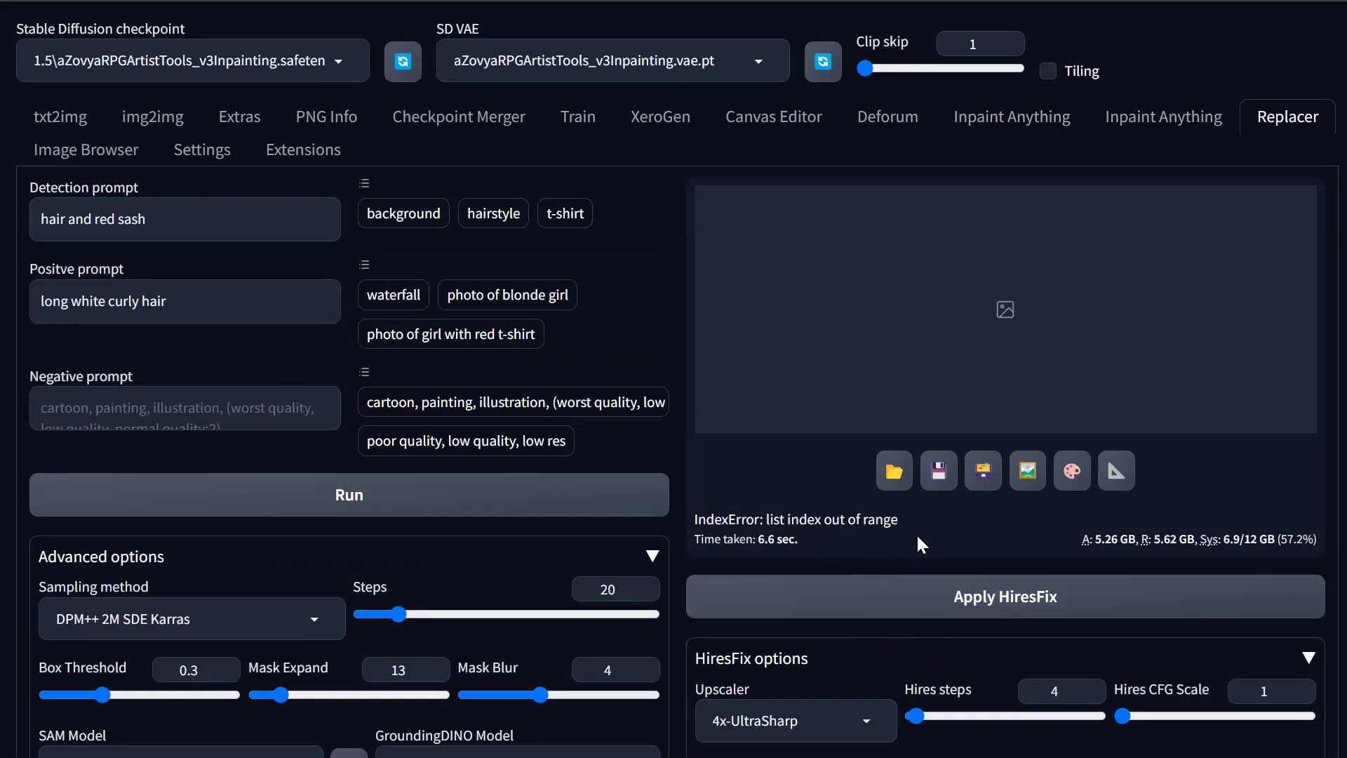
scroll(917, 544, "down", 3)
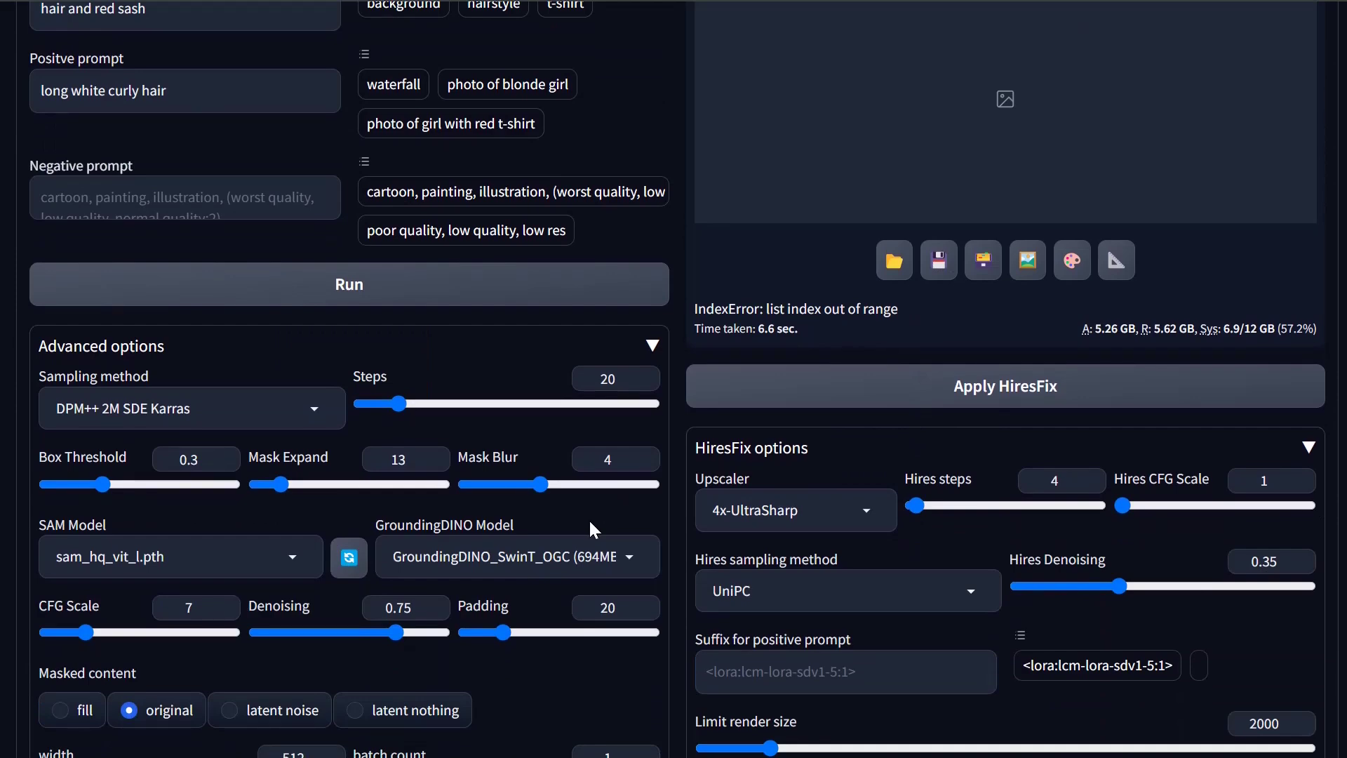
scroll(975, 427, "up", 3)
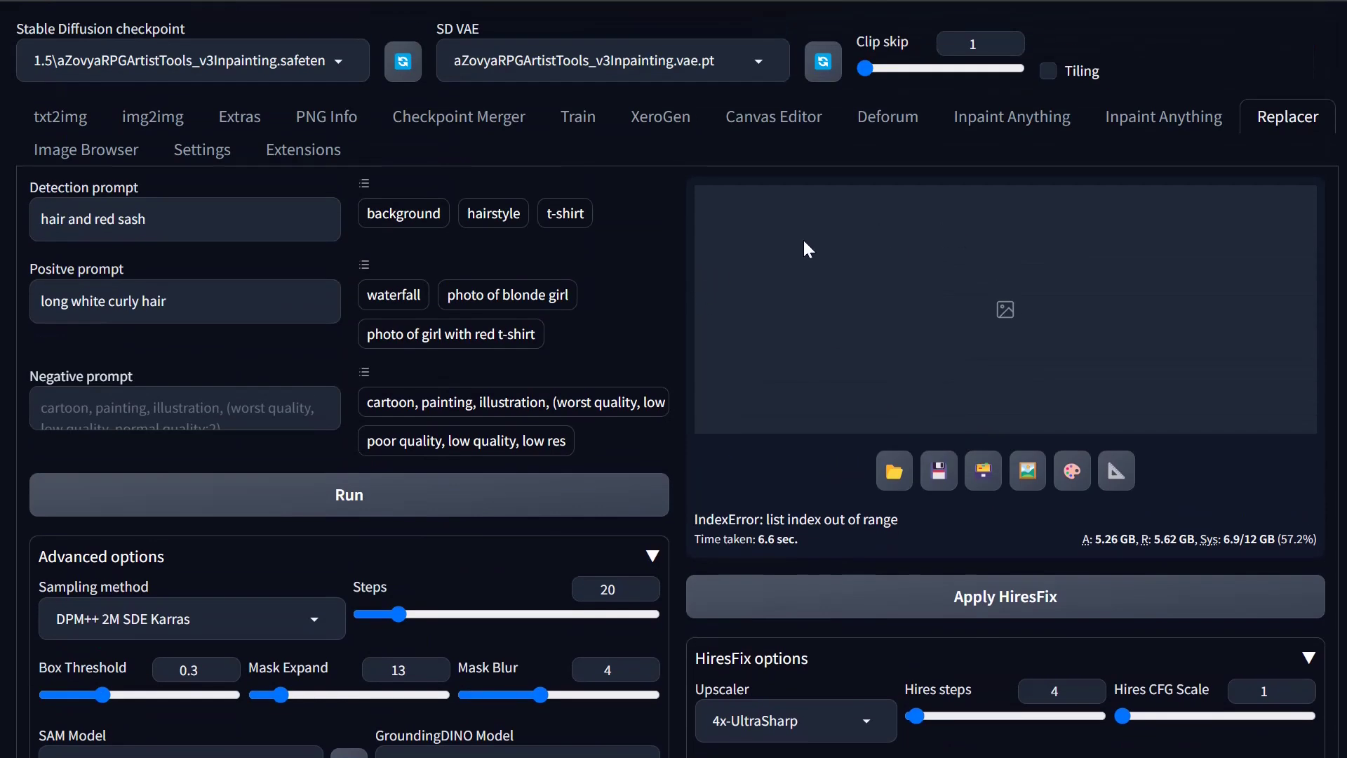